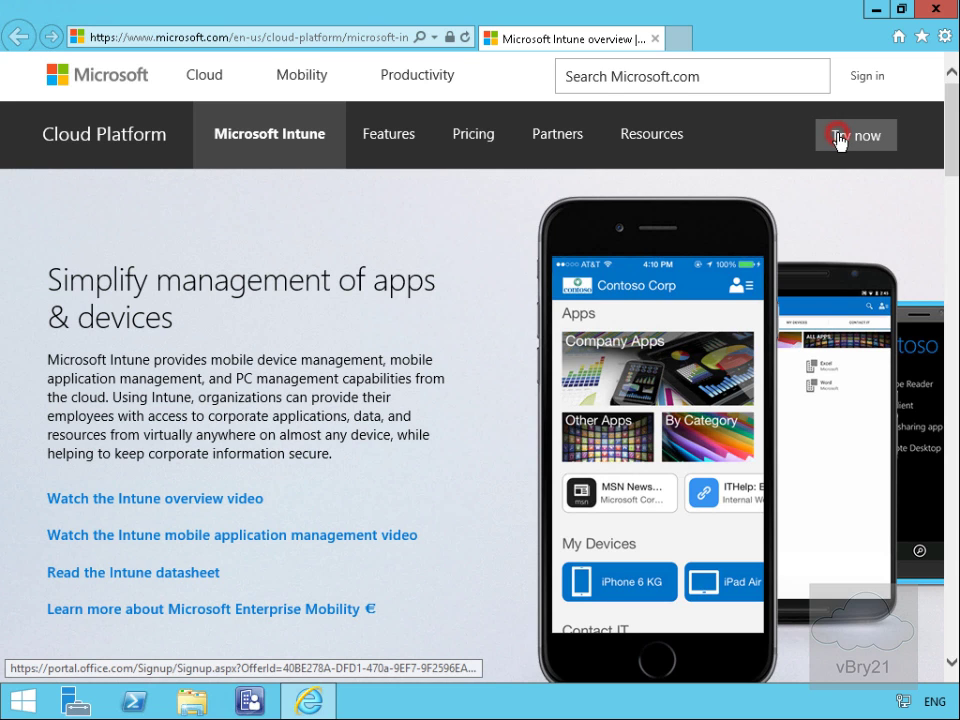
# Step: Start the free Microsoft Intune trial and move through the sign-up form to phone verification
pyautogui.click(838, 142)
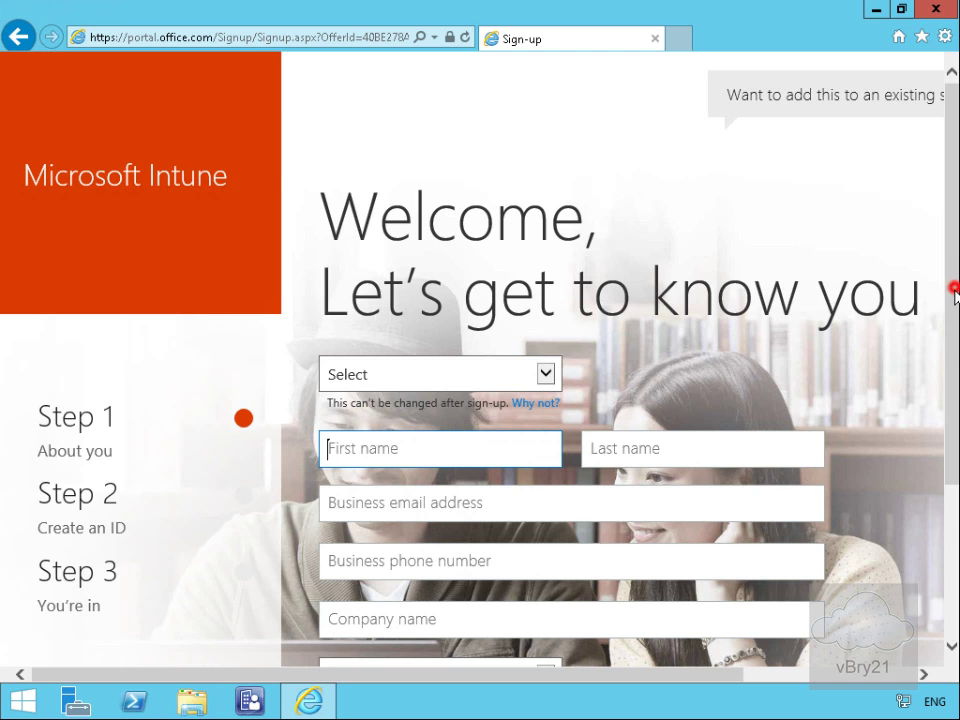
pyautogui.scroll(-1, 953, 290)
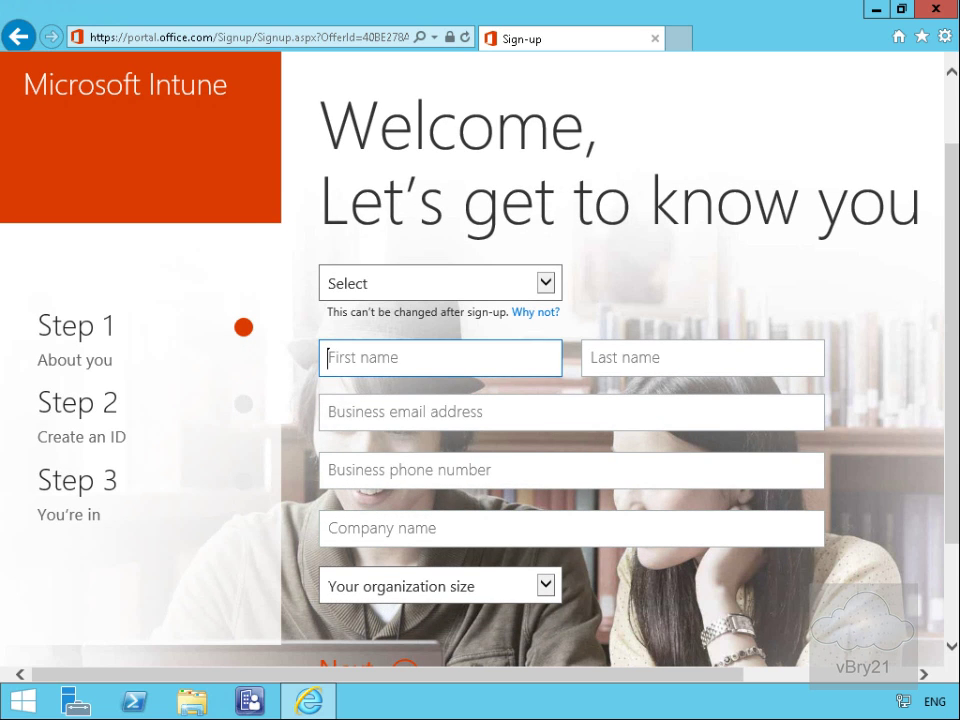
pyautogui.scroll(-1, 950, 280)
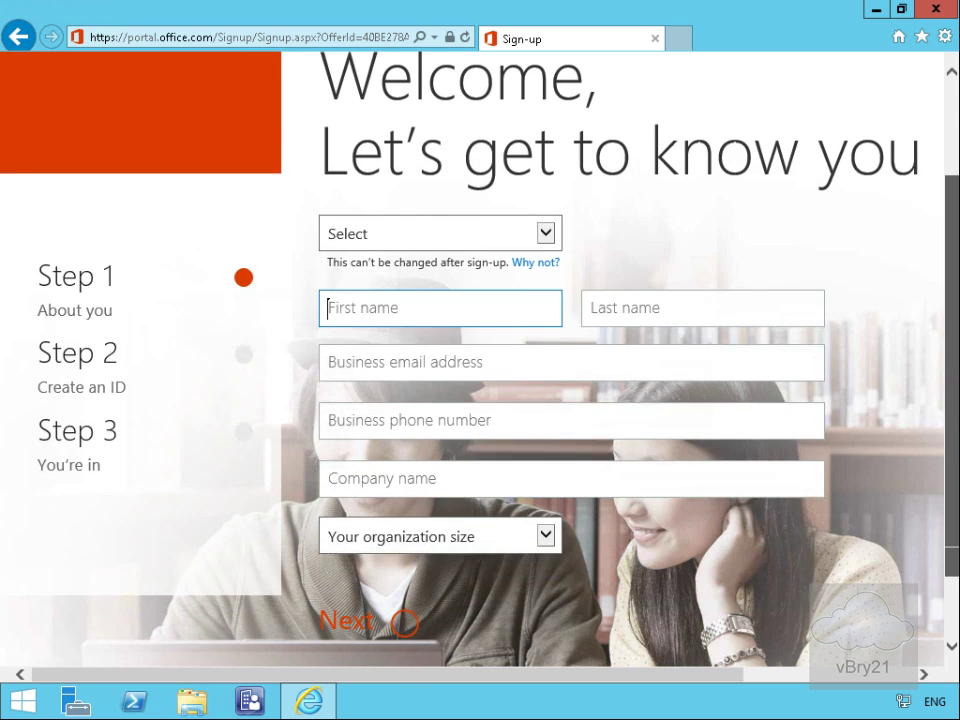
pyautogui.moveTo(951, 330); pyautogui.dragTo(951, 313)
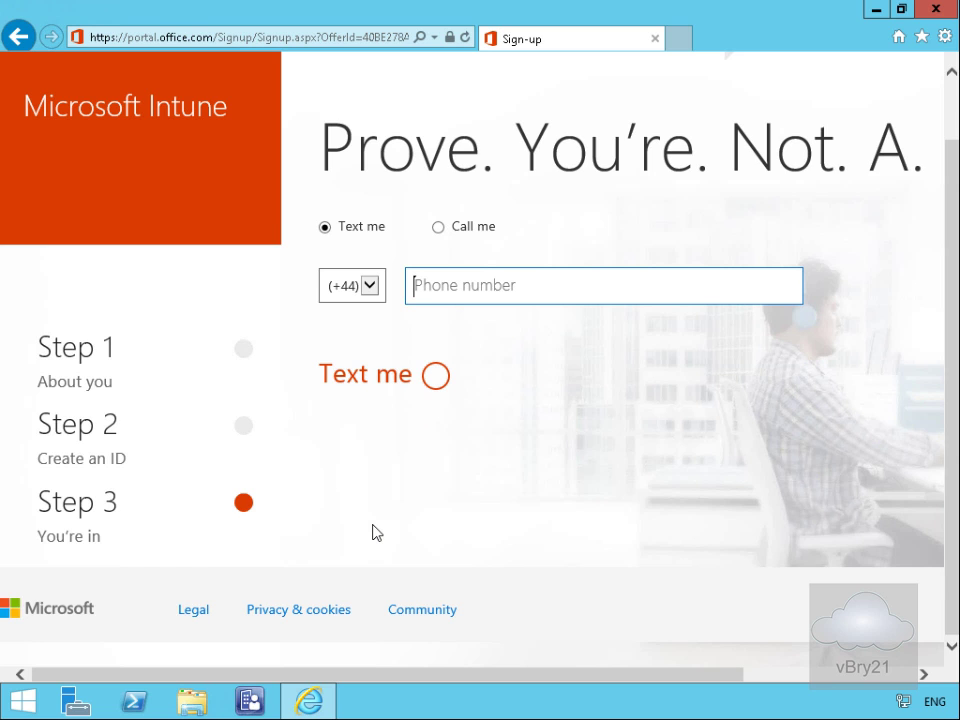
# Step: Verify by text message, create the Intune trial account, and continue to creating users
pyautogui.click(408, 378)
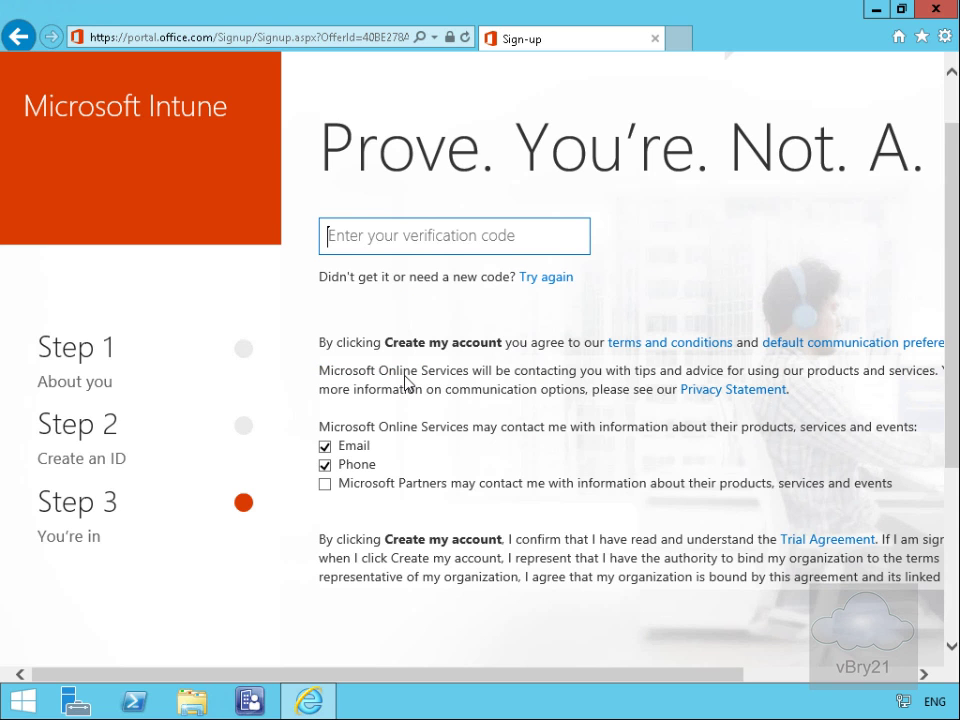
pyautogui.click(389, 243)
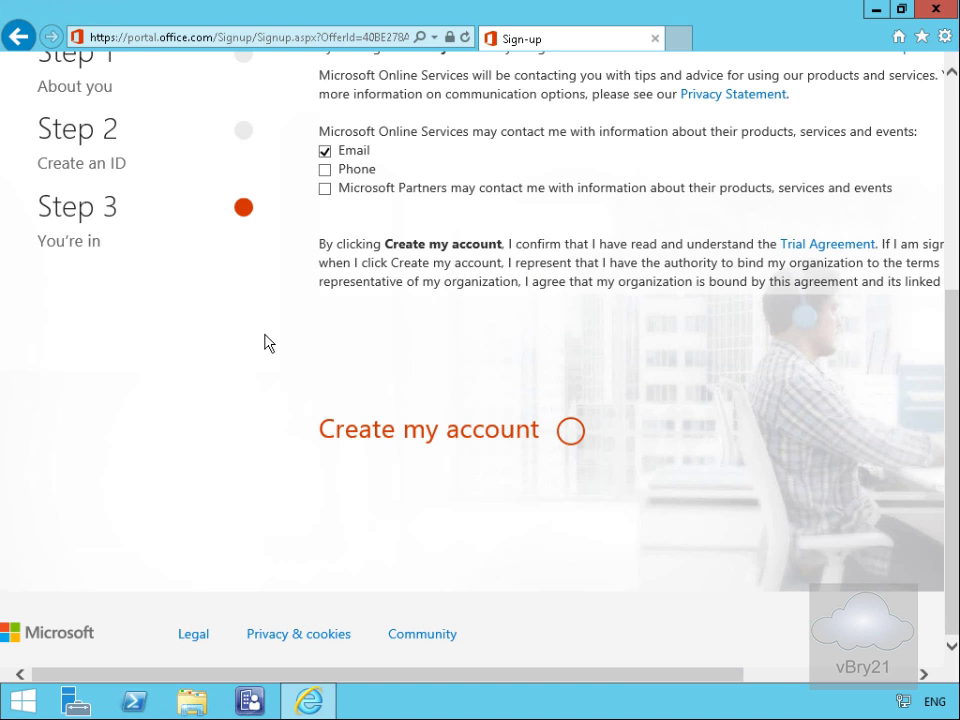
pyautogui.click(404, 437)
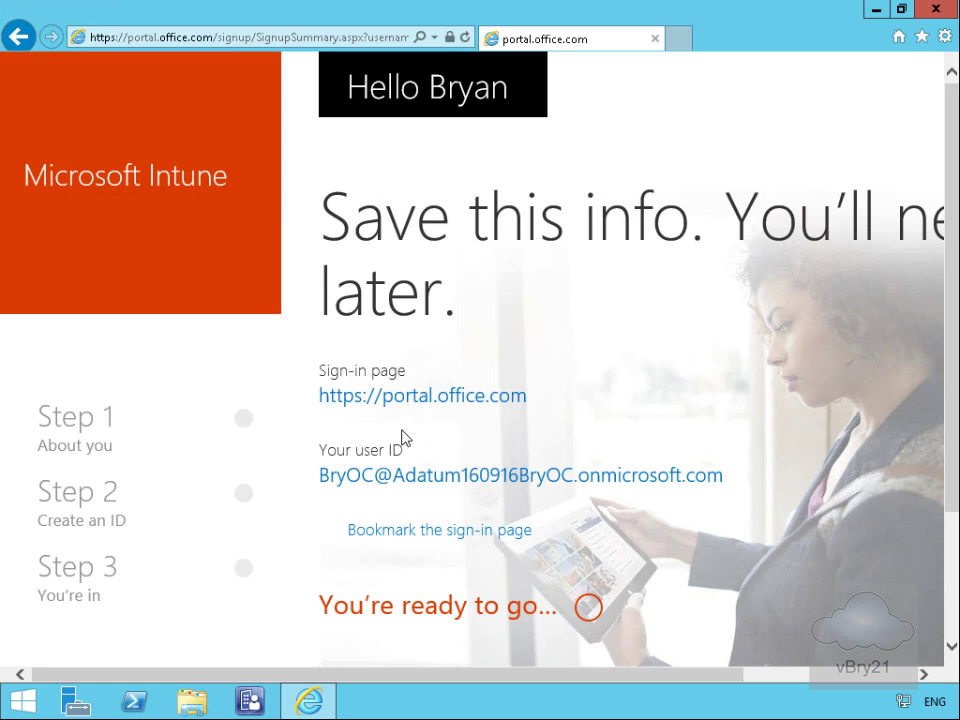
pyautogui.click(446, 607)
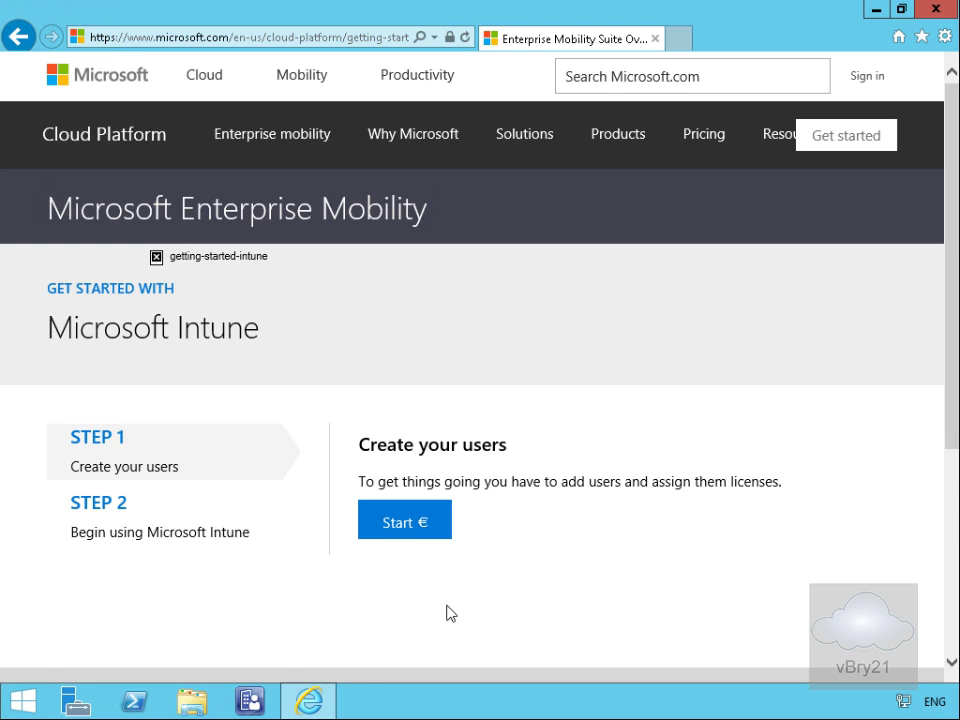
pyautogui.click(414, 524)
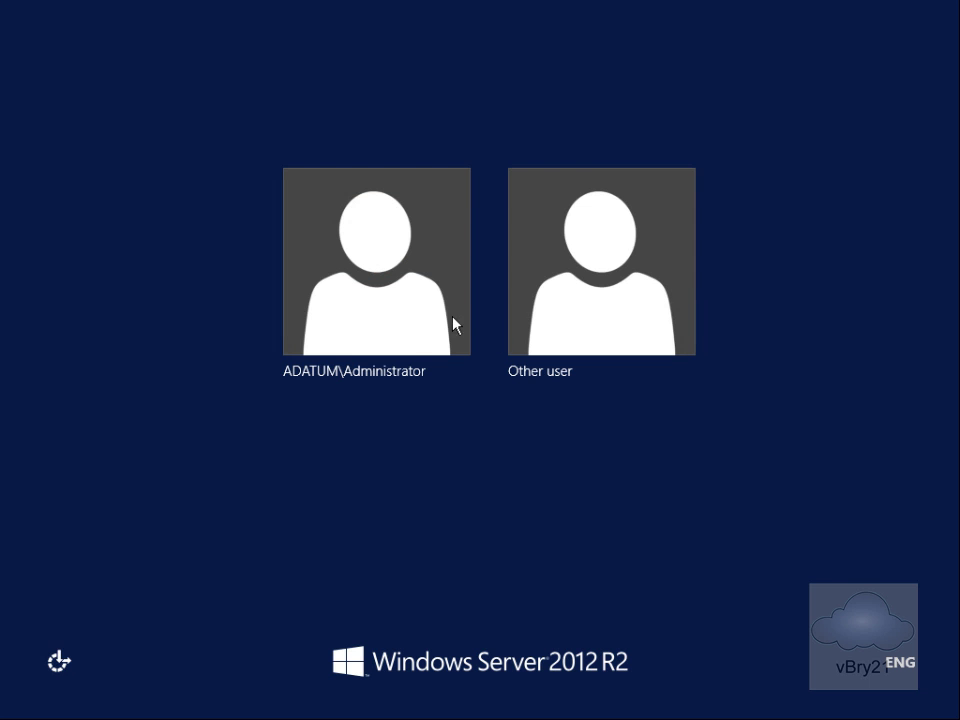
# Step: Sign in as the domain administrator and launch Certification Authority from Server Manager's Tools menu
pyautogui.click(433, 315)
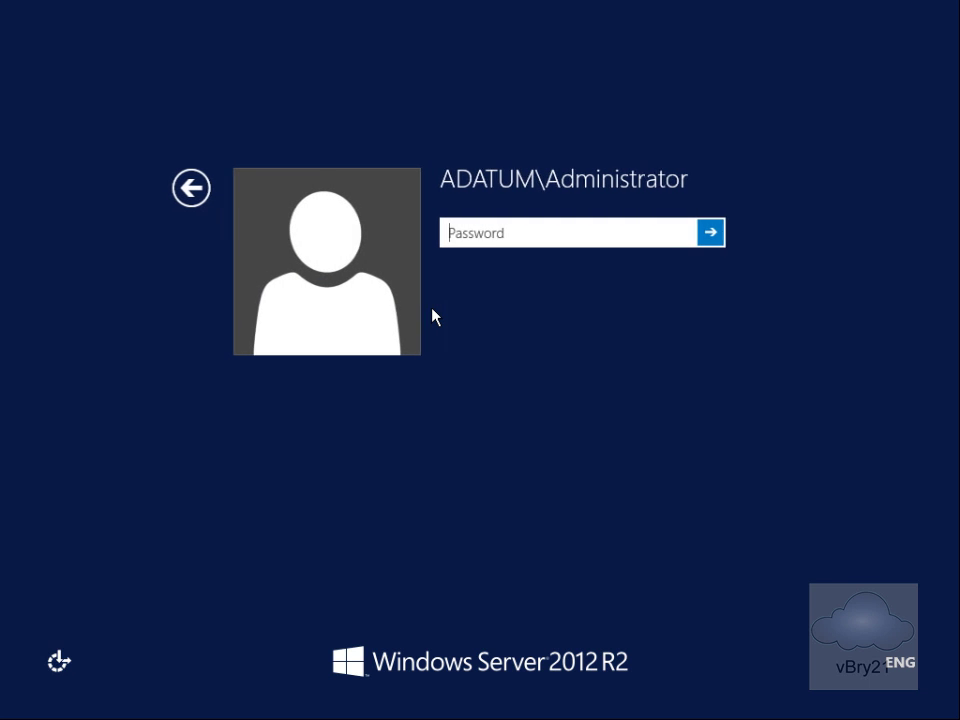
pyautogui.write('Pa$$w0rd')
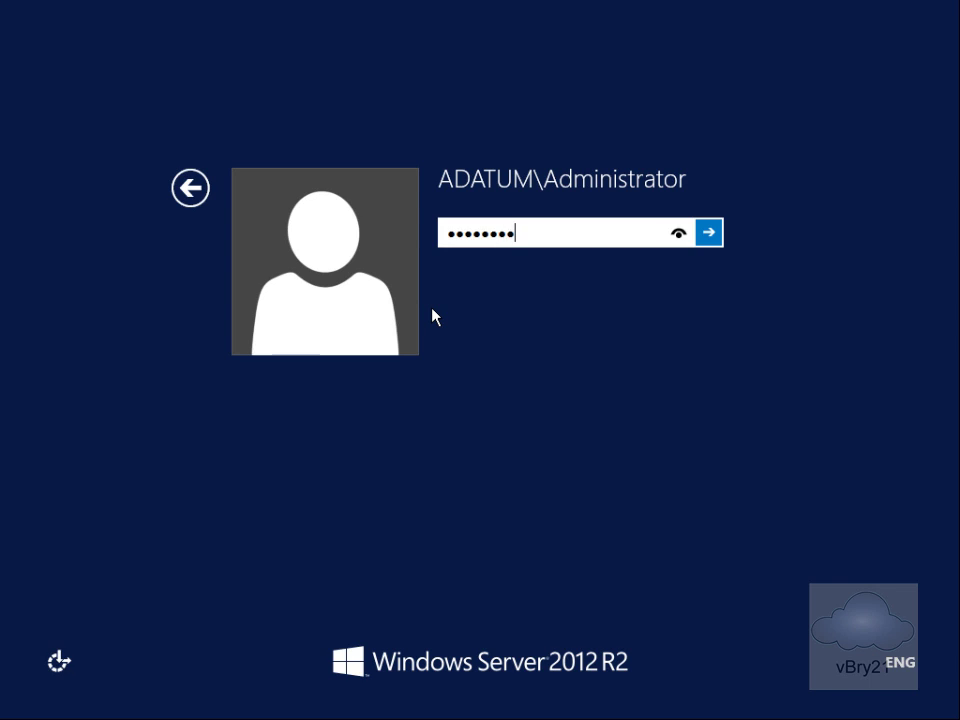
pyautogui.press('Return')
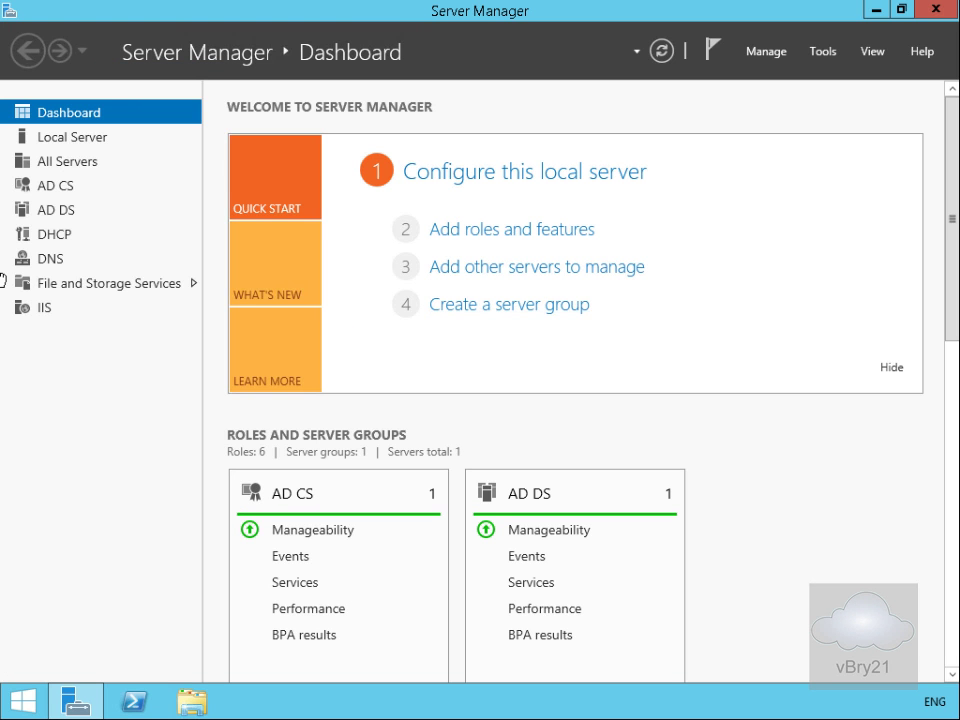
pyautogui.click(825, 58)
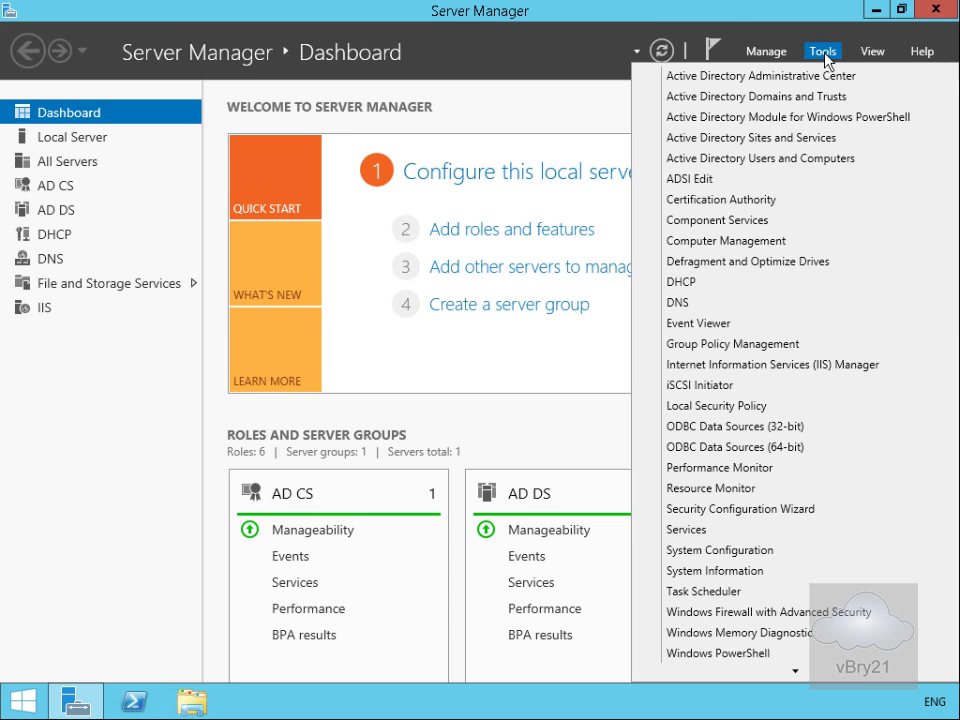
pyautogui.click(733, 199)
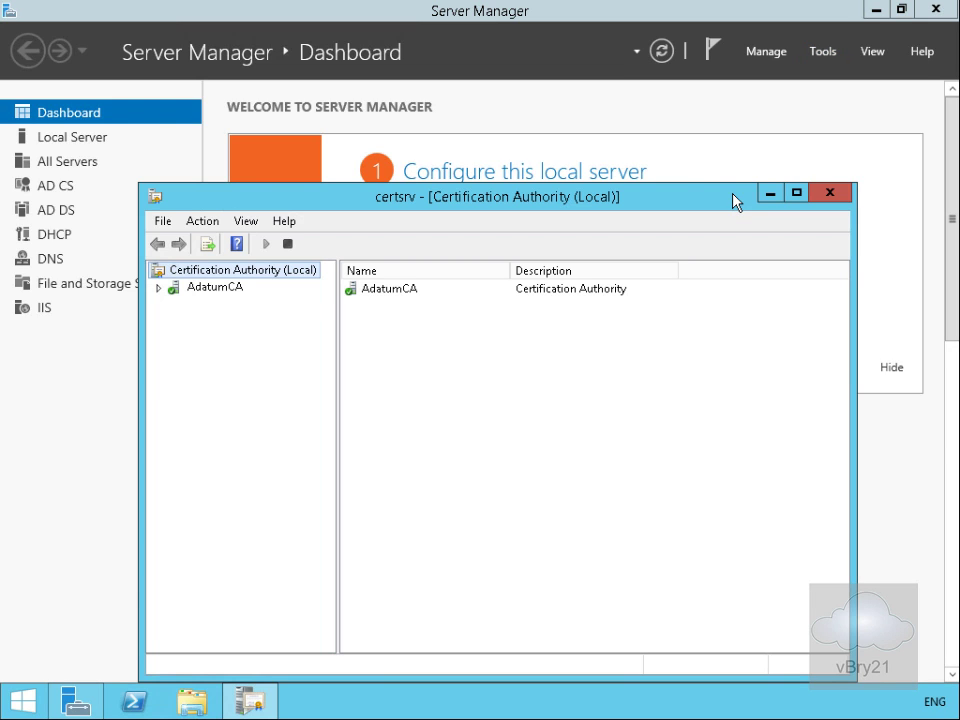
# Step: Maximize the console and open AdatumCA's Properties on the Extensions tab
pyautogui.click(797, 188)
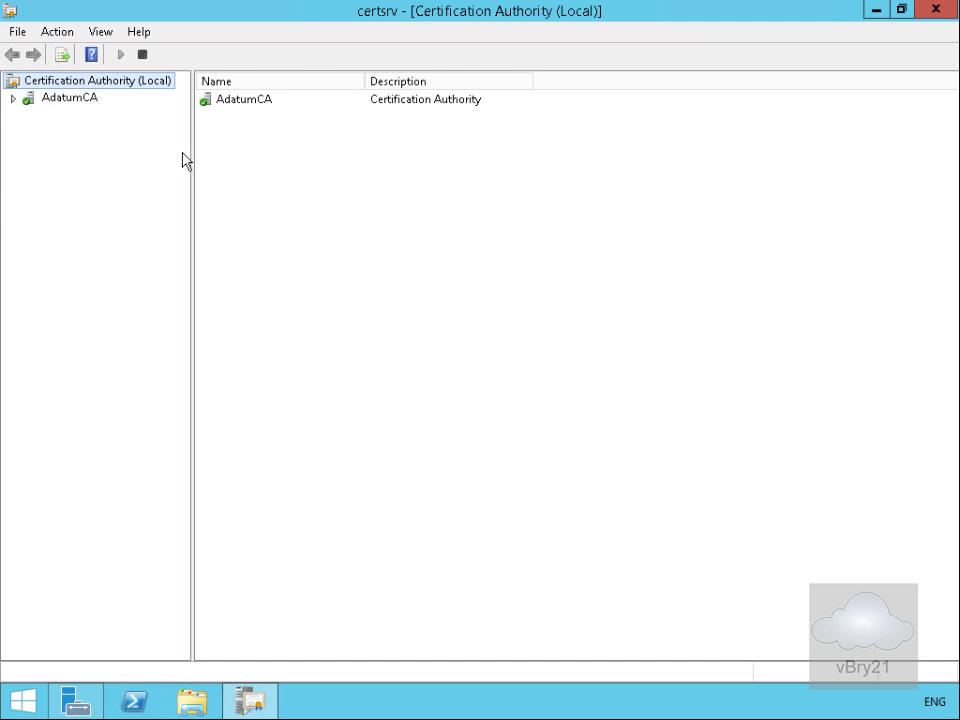
pyautogui.click(79, 108)
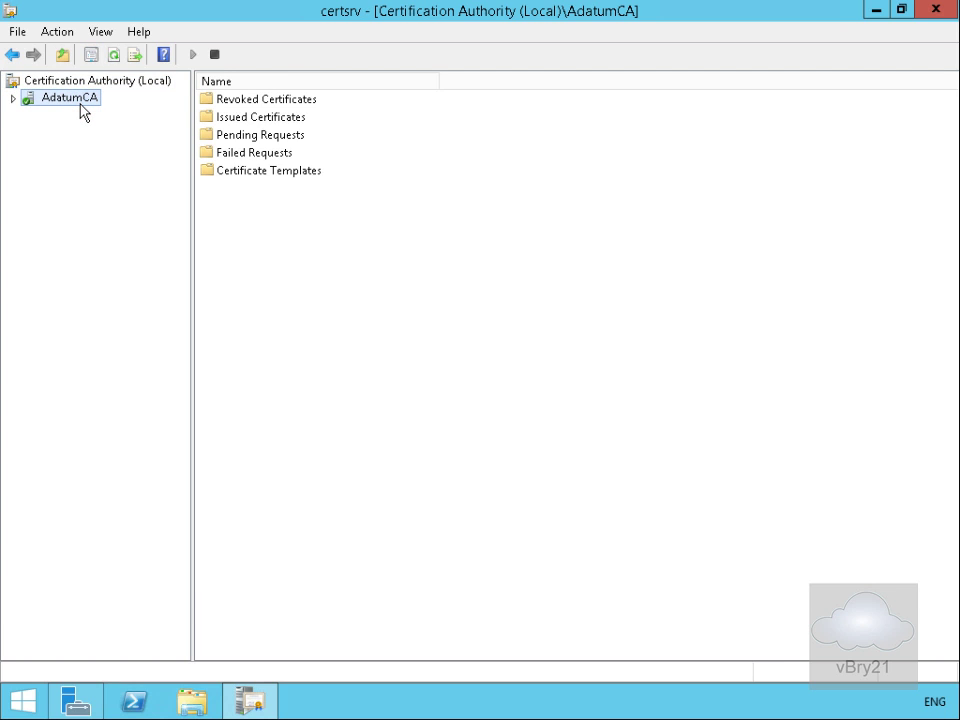
pyautogui.rightClick(81, 110)
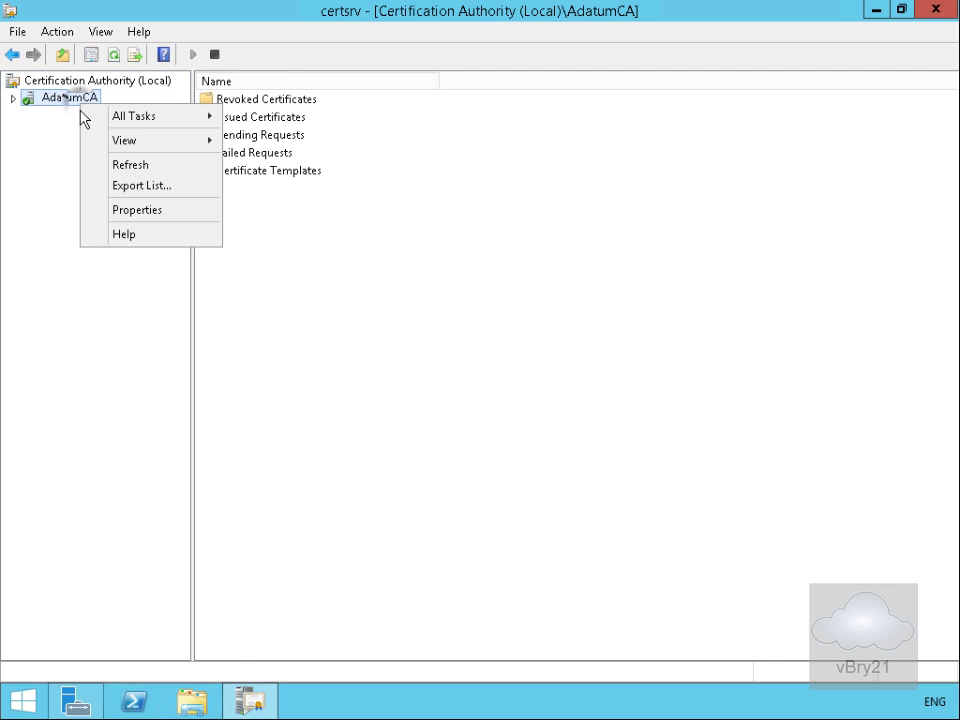
pyautogui.click(126, 210)
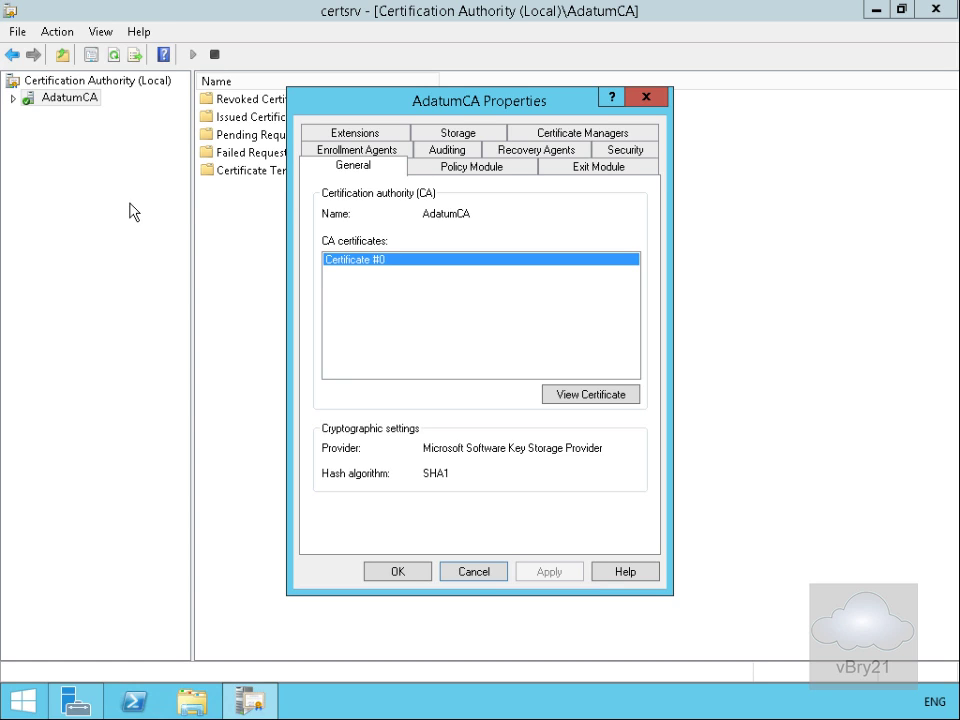
pyautogui.click(327, 132)
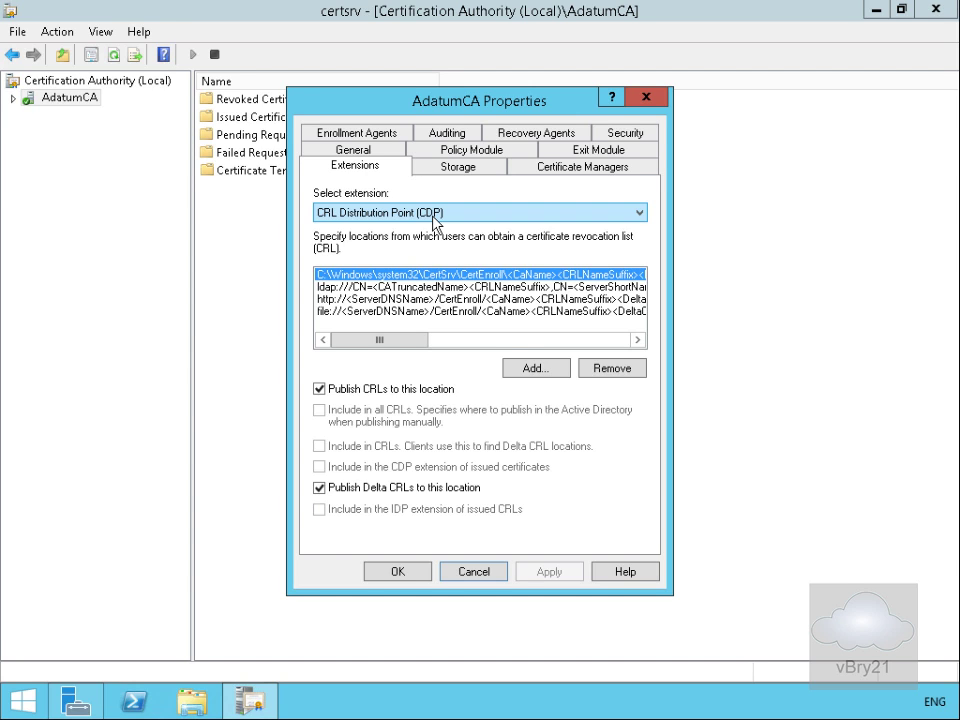
pyautogui.click(529, 369)
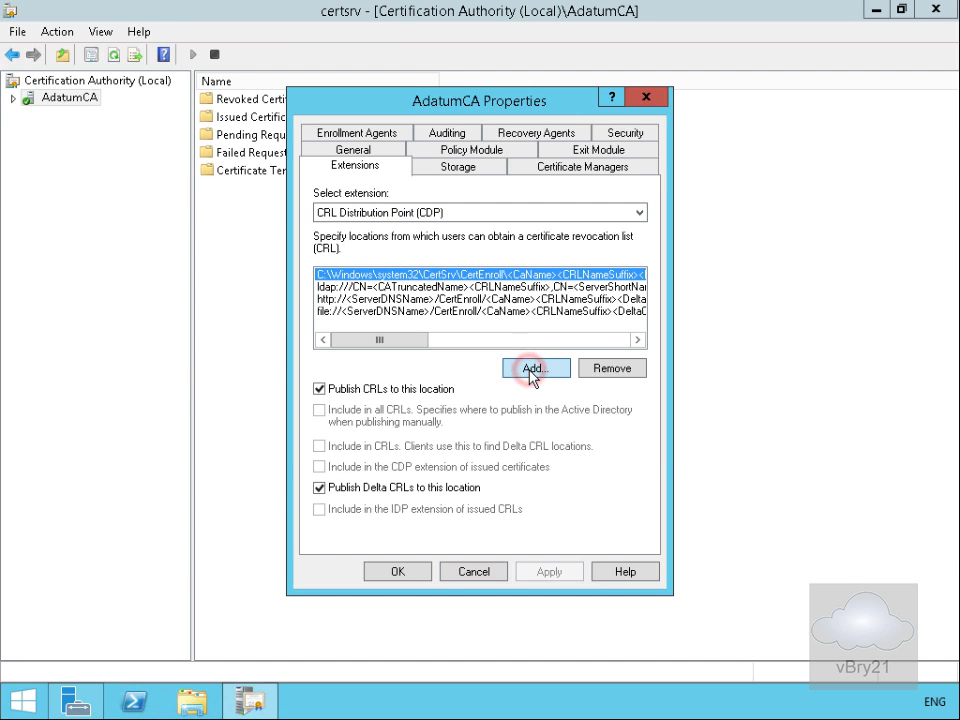
pyautogui.click(352, 230)
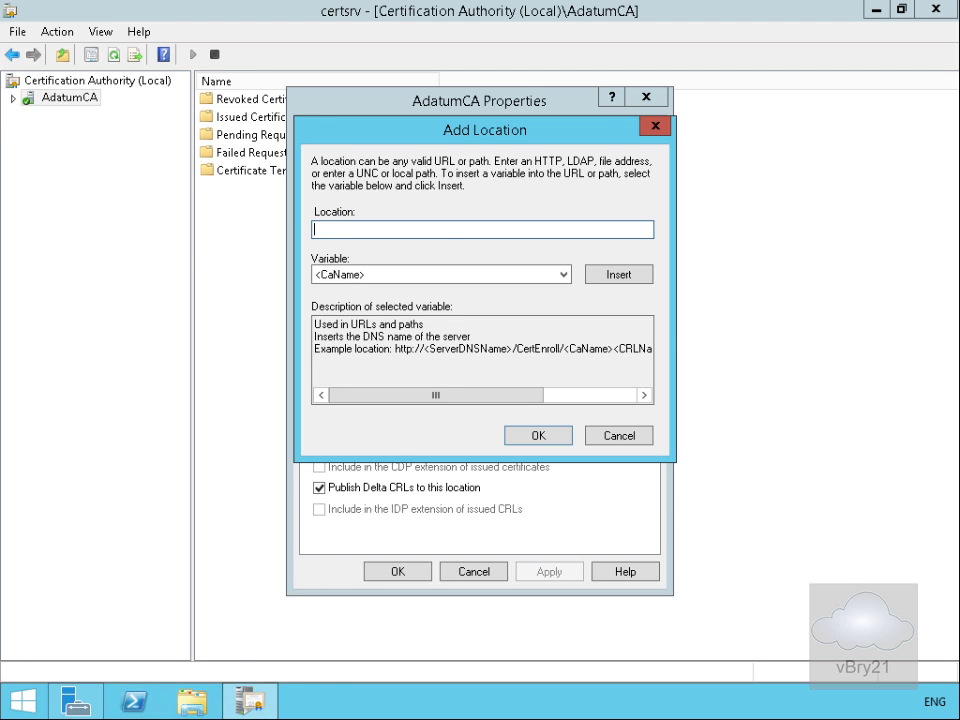
pyautogui.write('http://crl.adatum.com/crldist/')
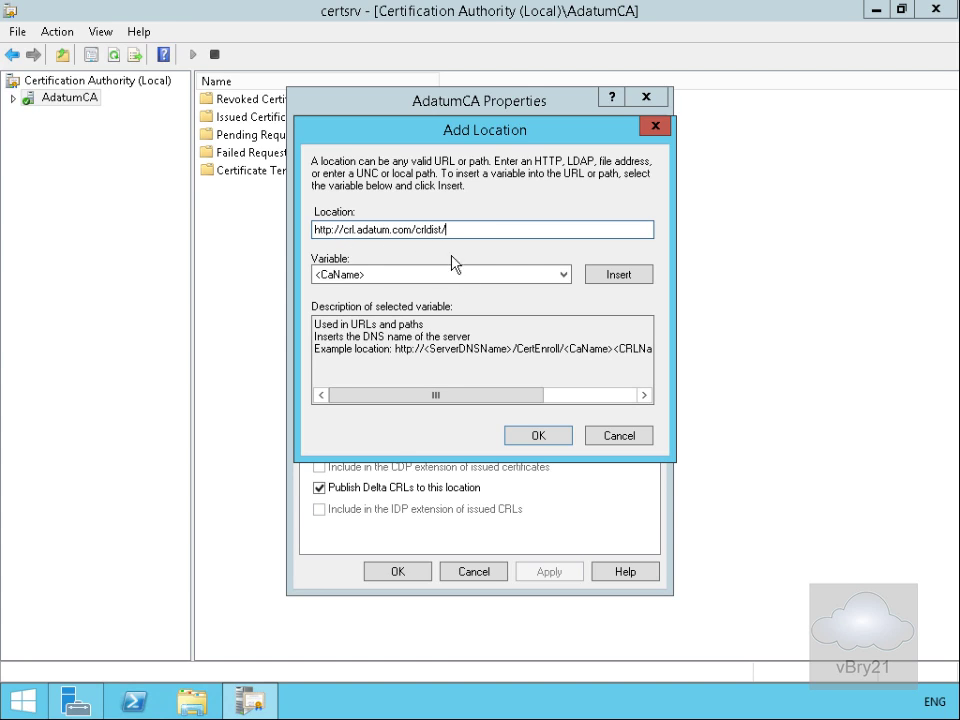
pyautogui.press('Tab')
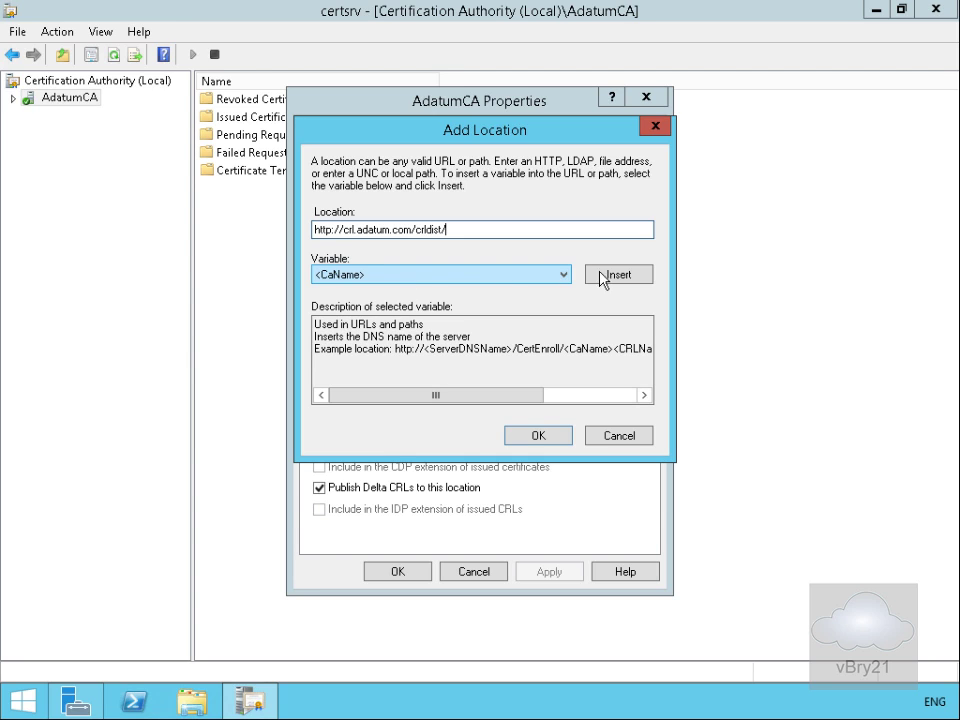
# Step: Append <CaName><CRLNameSuffix><DeltaCRLAllowed> and .crl to the URL and confirm the location
pyautogui.click(606, 278)
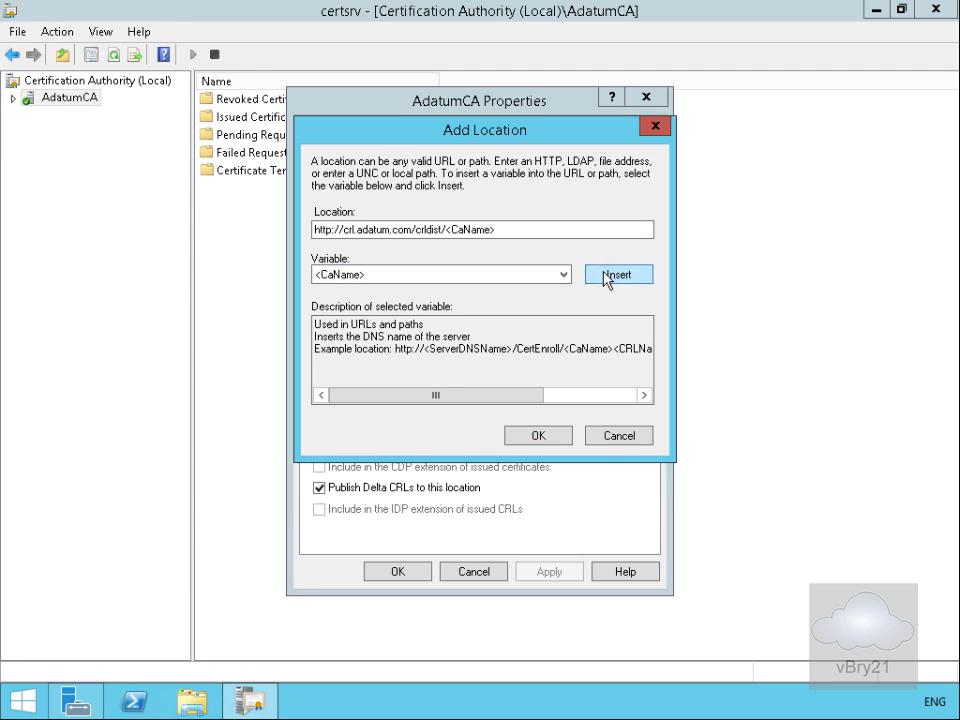
pyautogui.click(564, 275)
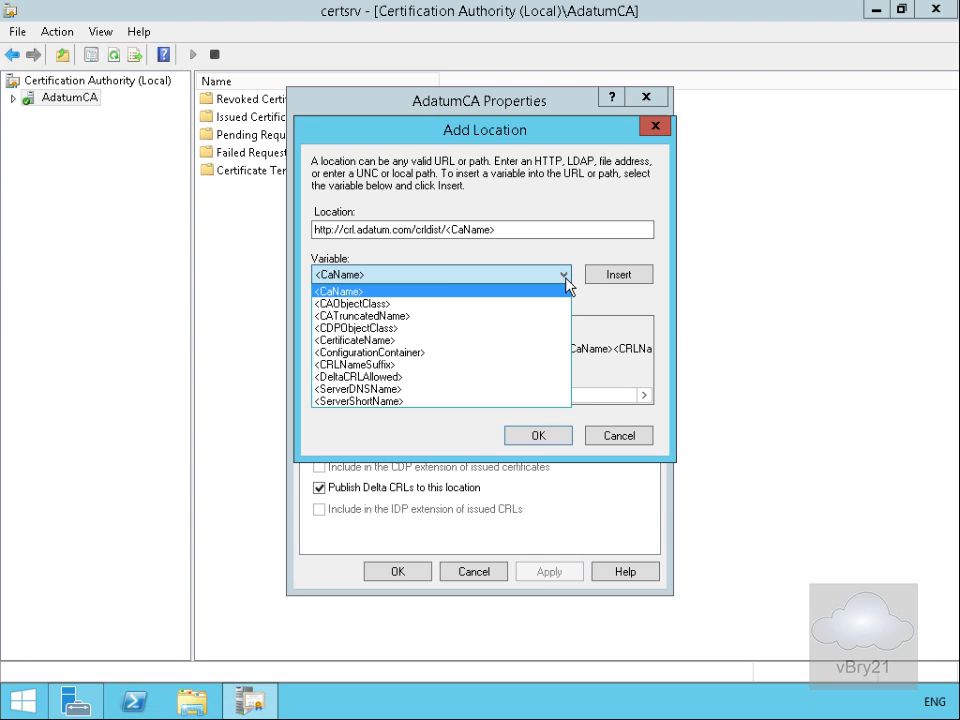
pyautogui.click(525, 366)
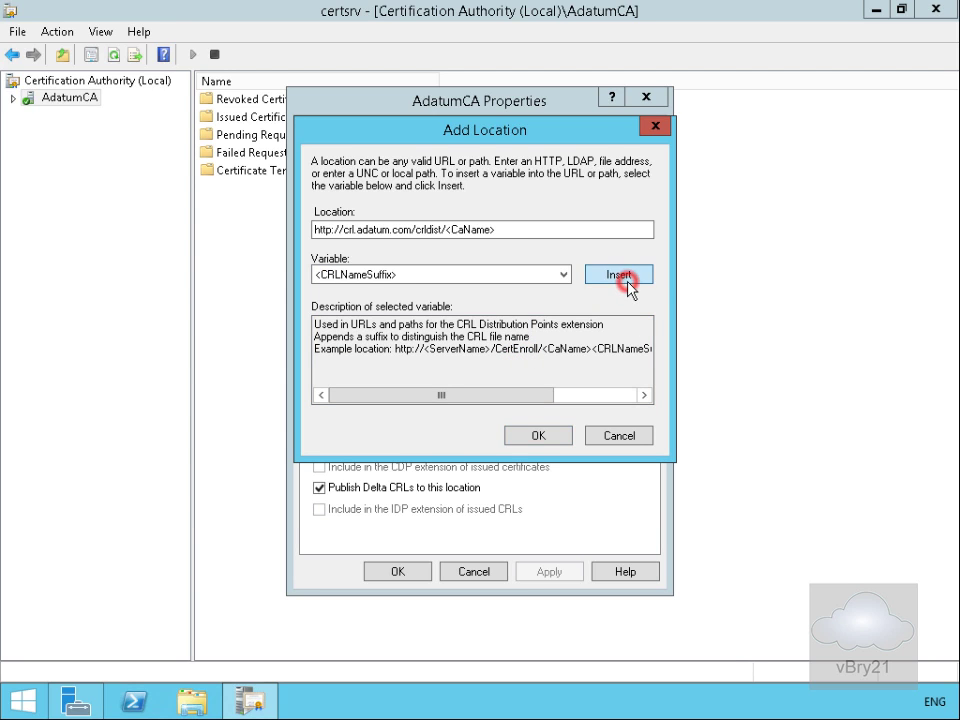
pyautogui.click(628, 283)
pyautogui.click(566, 274)
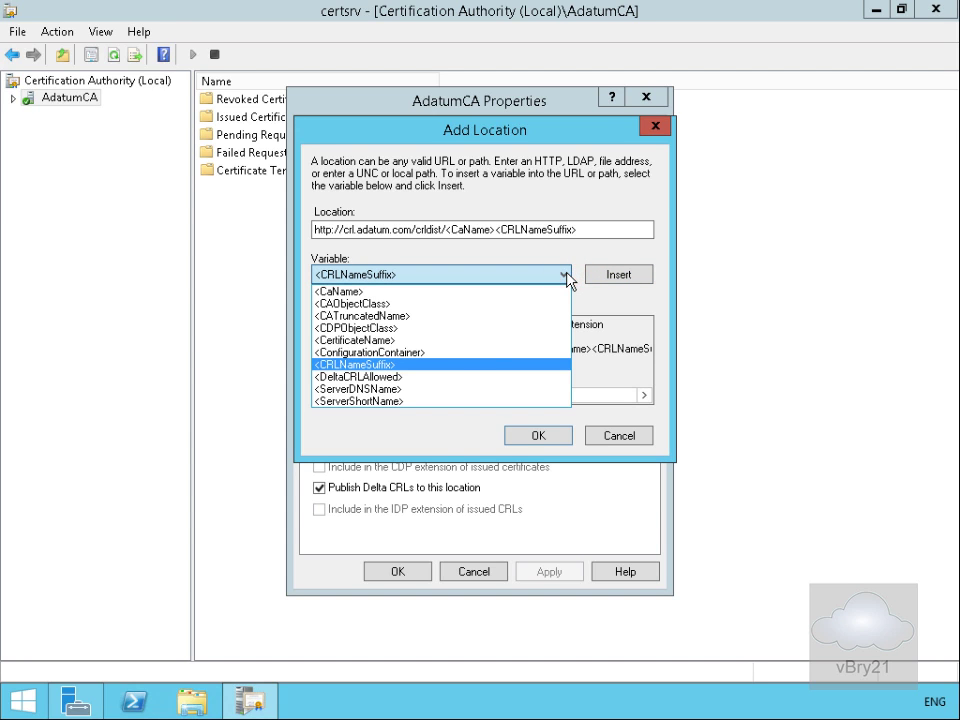
pyautogui.click(437, 377)
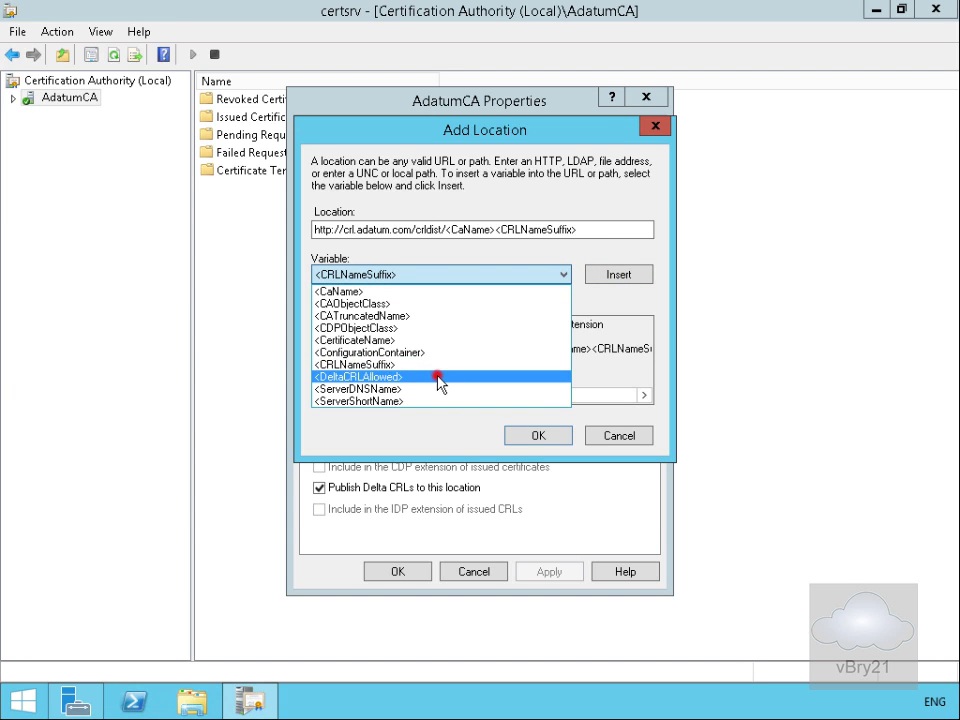
pyautogui.click(607, 276)
pyautogui.click(650, 230)
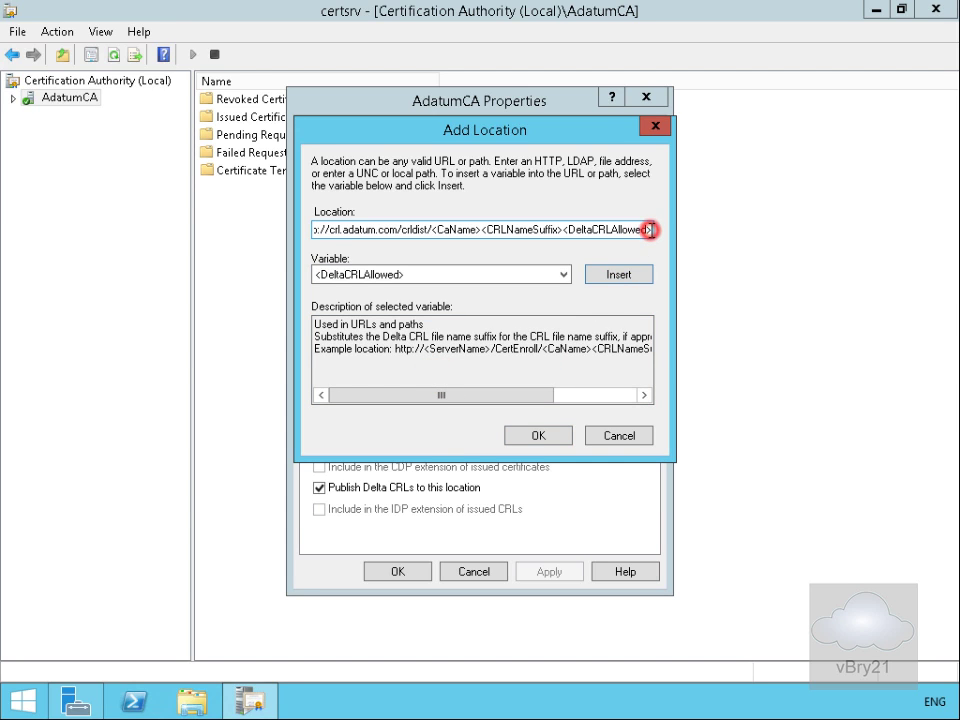
pyautogui.write('.')
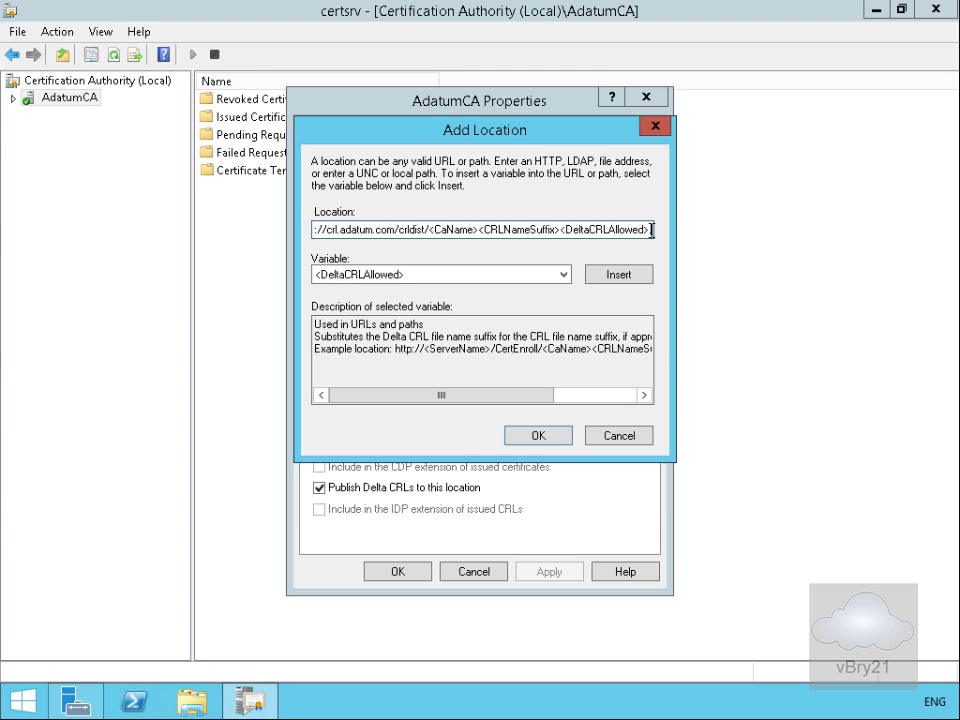
pyautogui.write('cr')
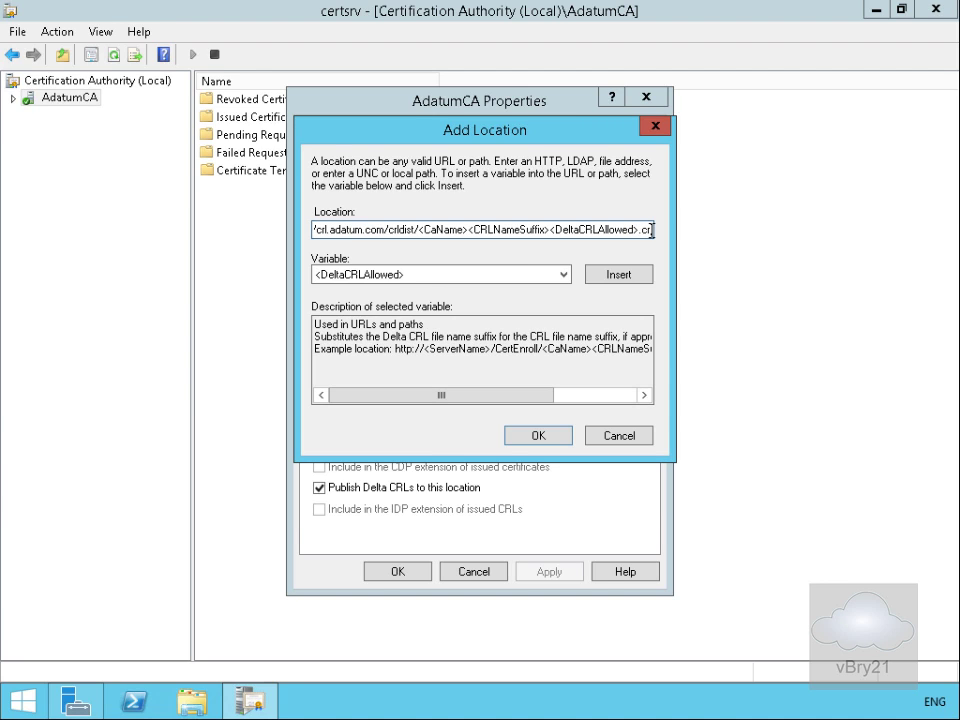
pyautogui.write('l')
pyautogui.click(563, 436)
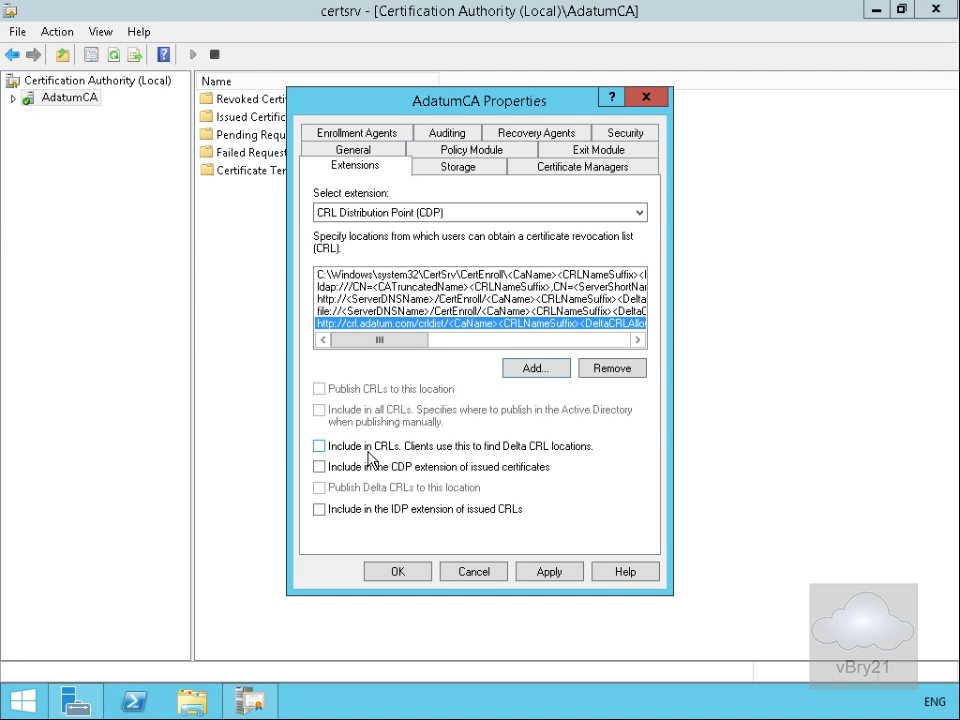
# Step: Include the crl.adatum.com location in CRLs, the CDP extension and the IDP extension
pyautogui.click(369, 455)
pyautogui.click(351, 473)
pyautogui.click(350, 512)
pyautogui.click(536, 369)
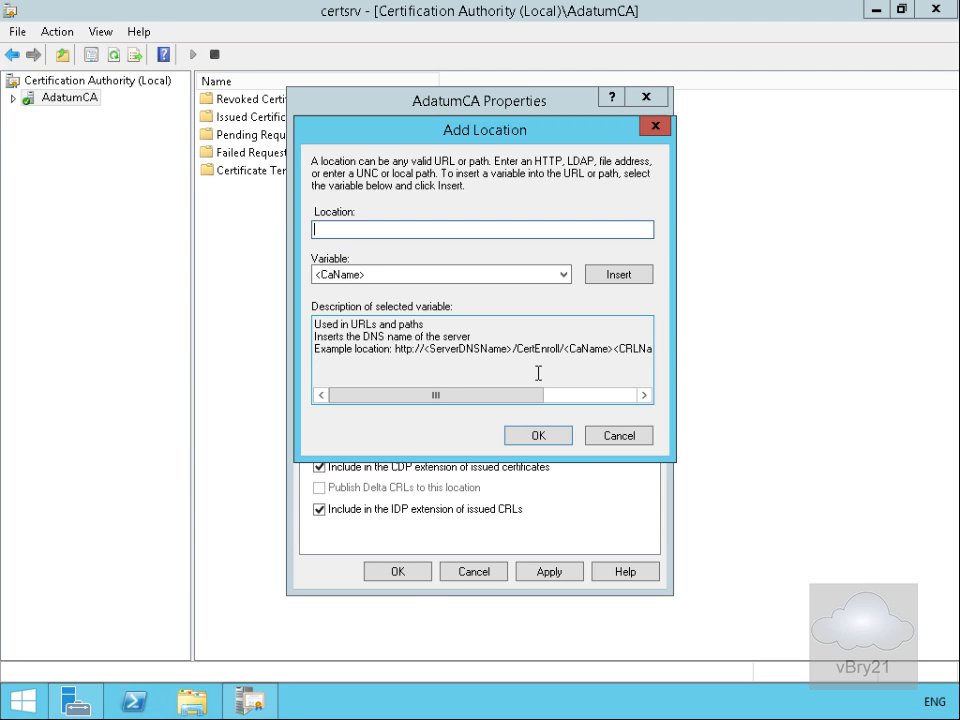
# Step: Enter the \\lon-dc1.adatum.com\crldist$\ share path and append the <CaName> variable
pyautogui.write('\\lon-dc1.adatum.com\\crldist$\\')
pyautogui.click(363, 276)
pyautogui.click(352, 232)
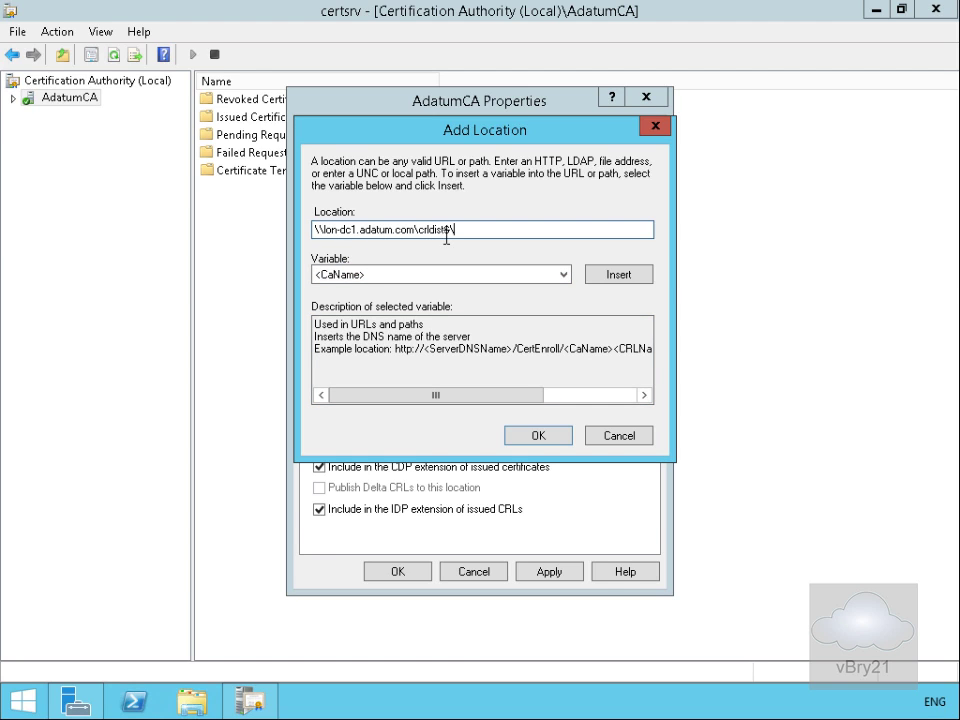
pyautogui.click(443, 277)
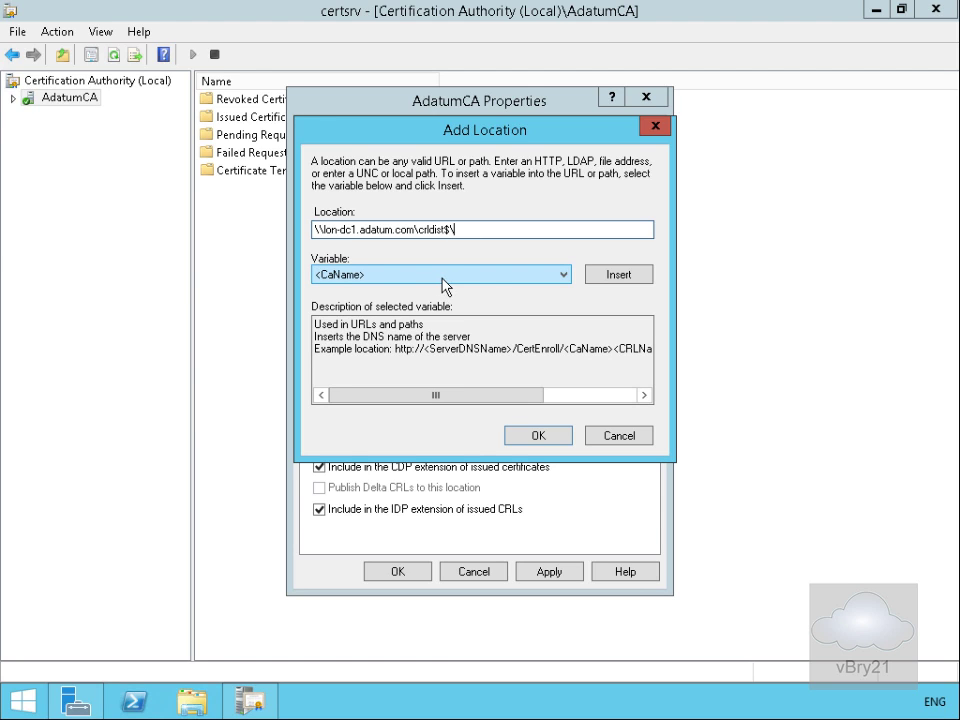
pyautogui.click(605, 276)
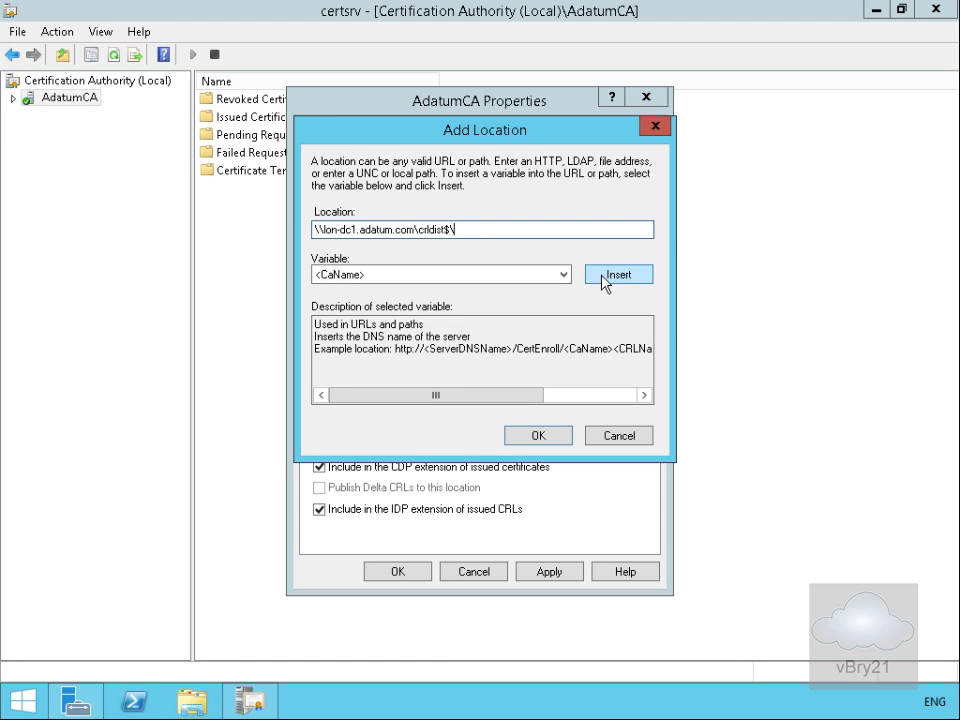
pyautogui.click(604, 275)
# Step: Append <CRLNameSuffix>, <DeltaCRLAllowed> and .crl, then confirm the lon-dc1 share location
pyautogui.click(551, 277)
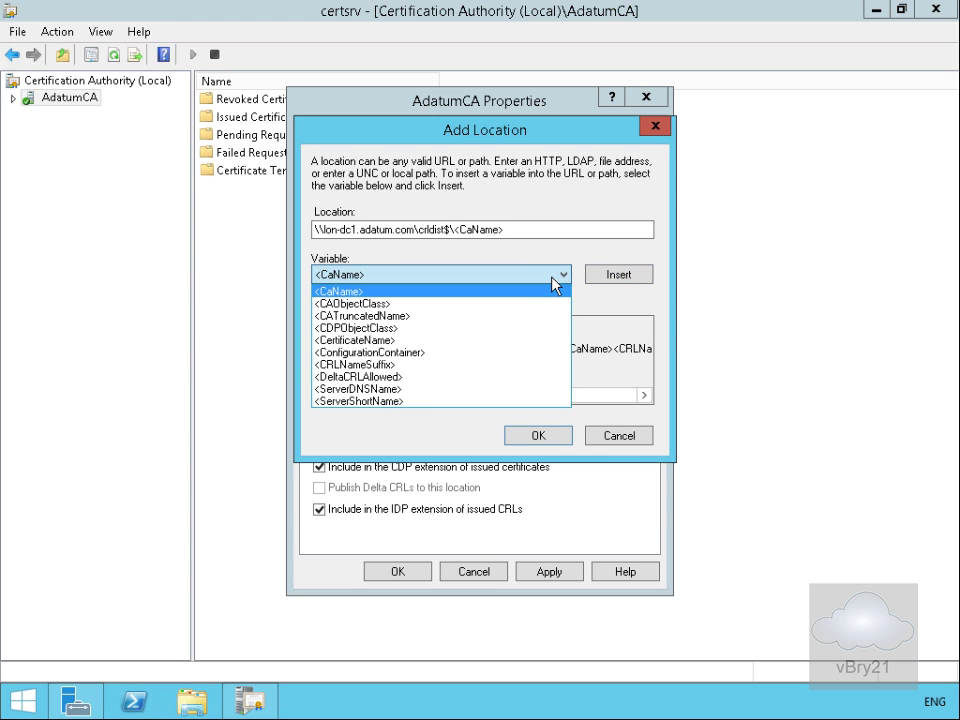
pyautogui.click(428, 366)
pyautogui.click(611, 274)
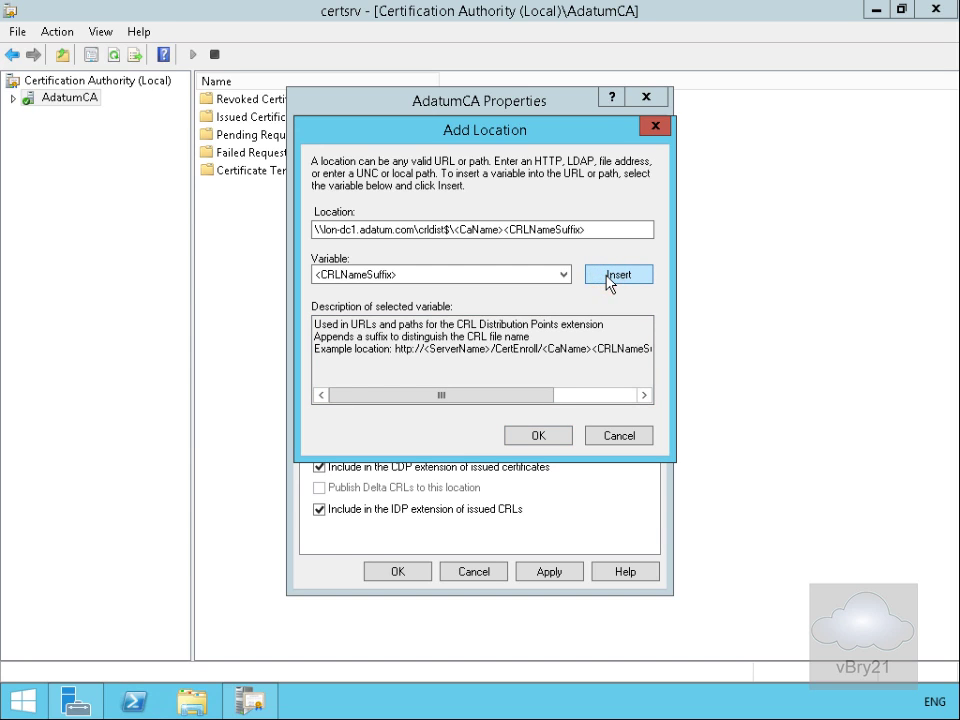
pyautogui.click(564, 274)
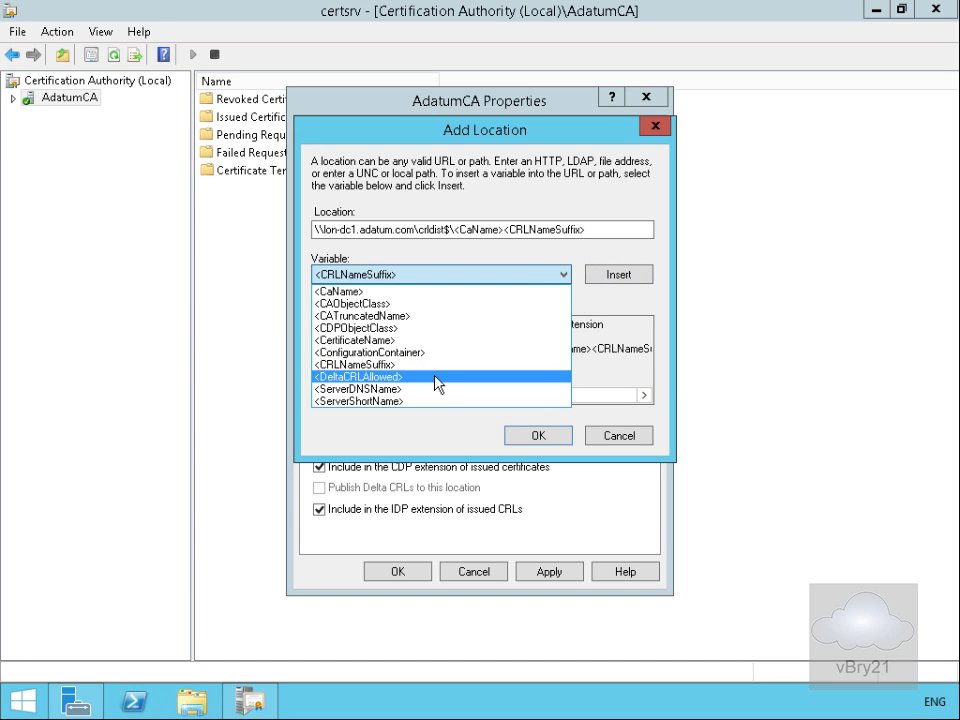
pyautogui.click(436, 379)
pyautogui.click(604, 274)
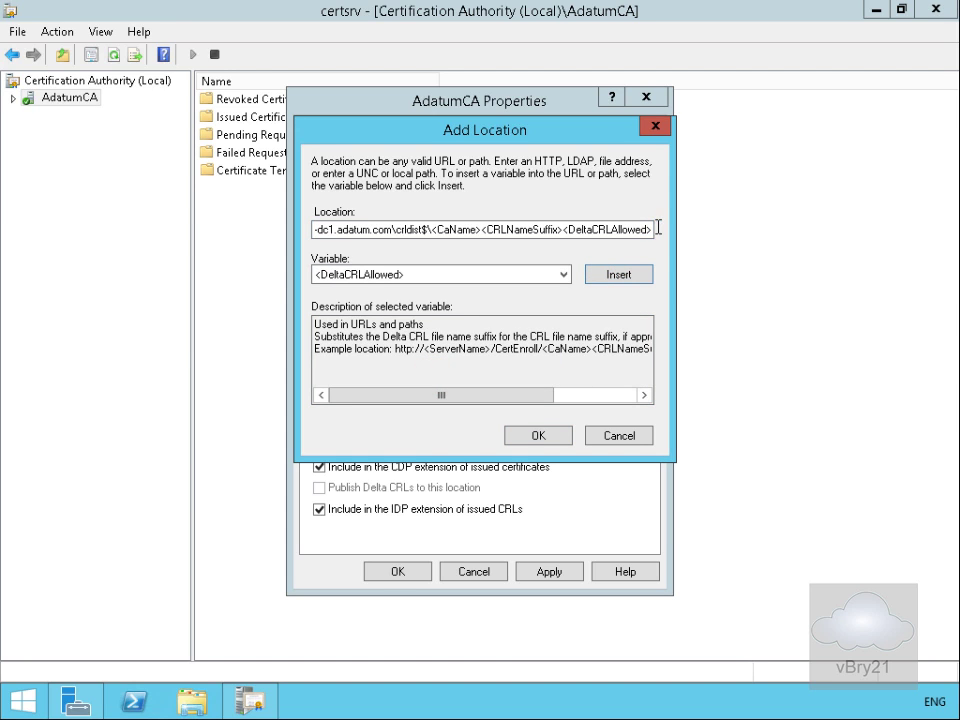
pyautogui.click(650, 230)
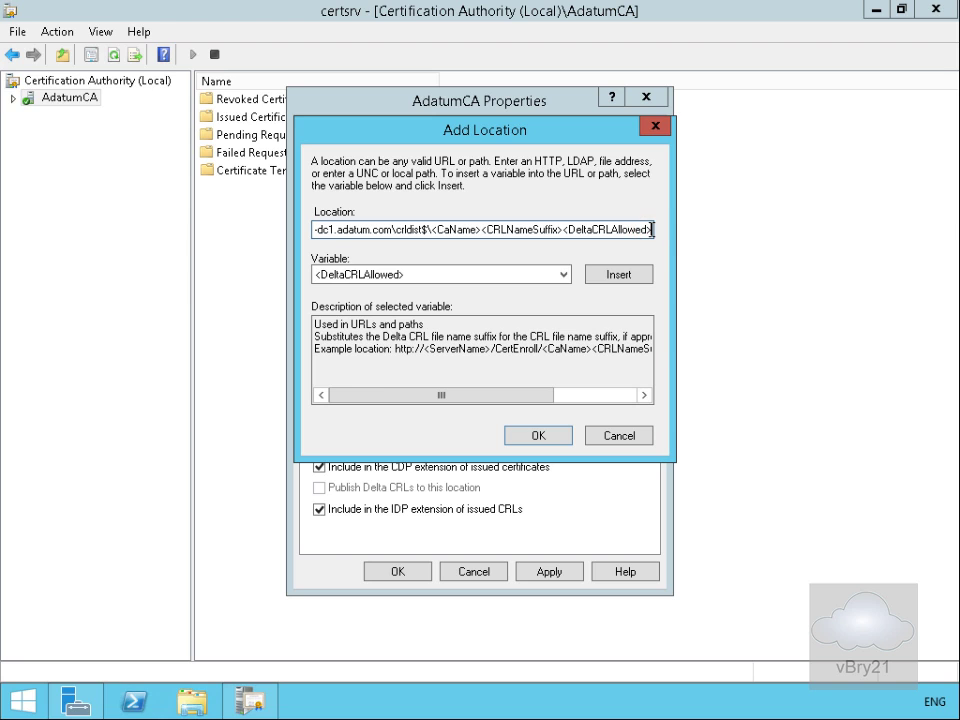
pyautogui.write('.cr')
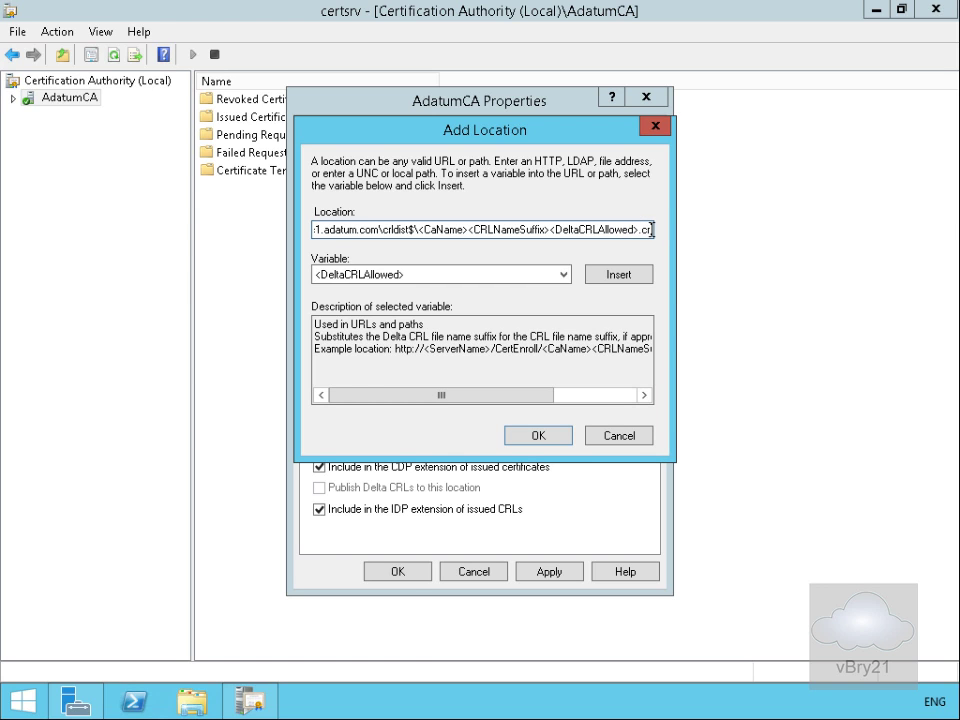
pyautogui.click(561, 433)
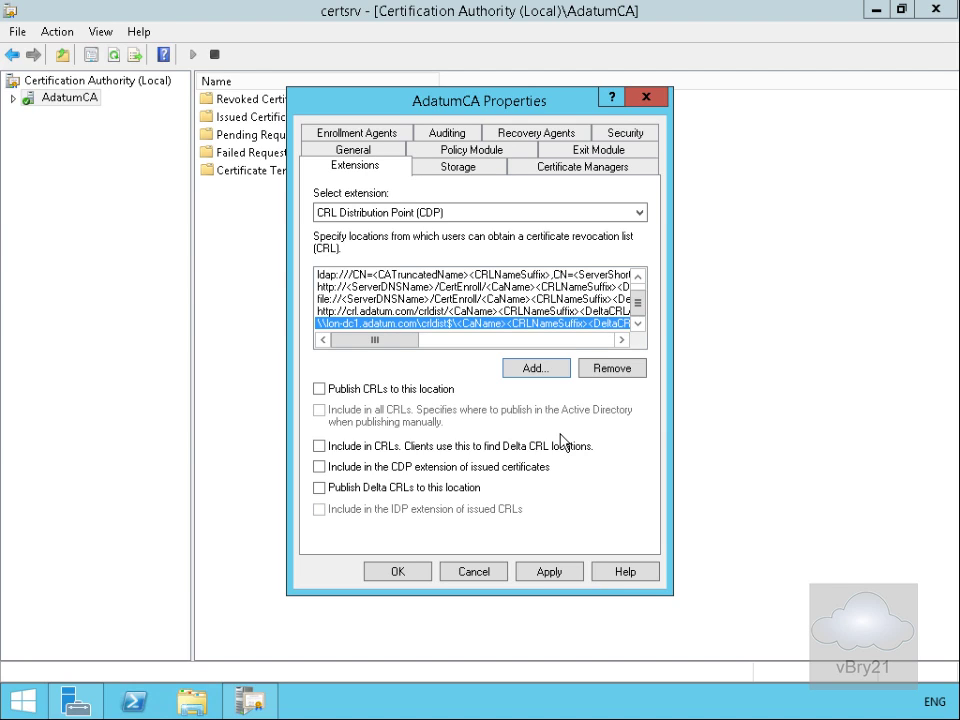
# Step: Make the lon-dc1 share location publish both CRLs and delta CRLs
pyautogui.click(393, 489)
pyautogui.click(319, 389)
pyautogui.click(578, 152)
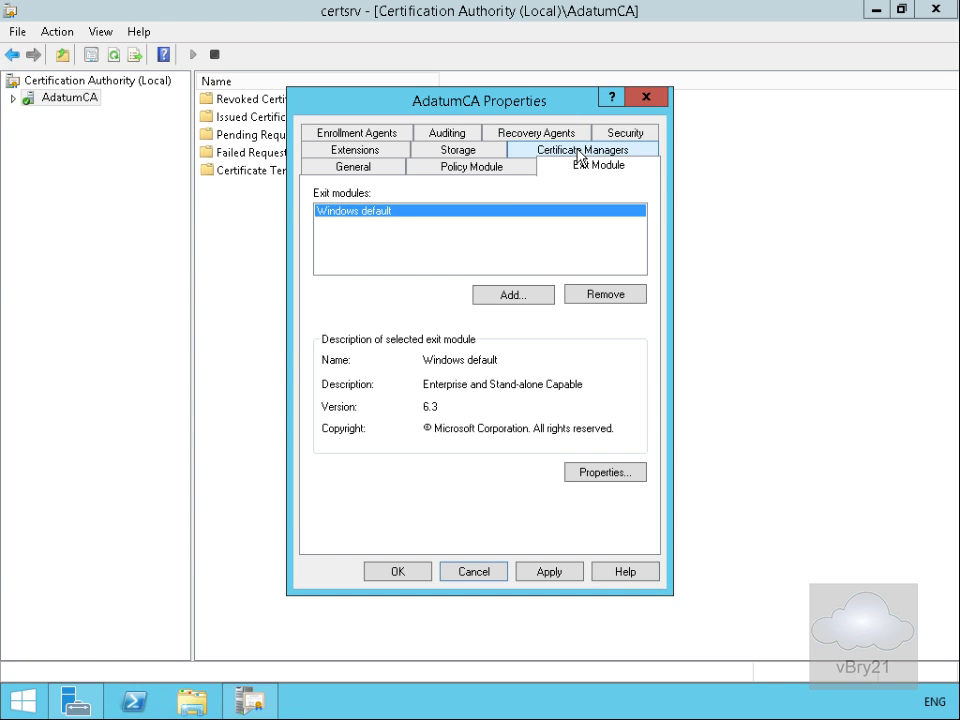
# Step: Allow certificate publishing to the file system, close AdatumCA properties, and restart AD CS
pyautogui.click(600, 472)
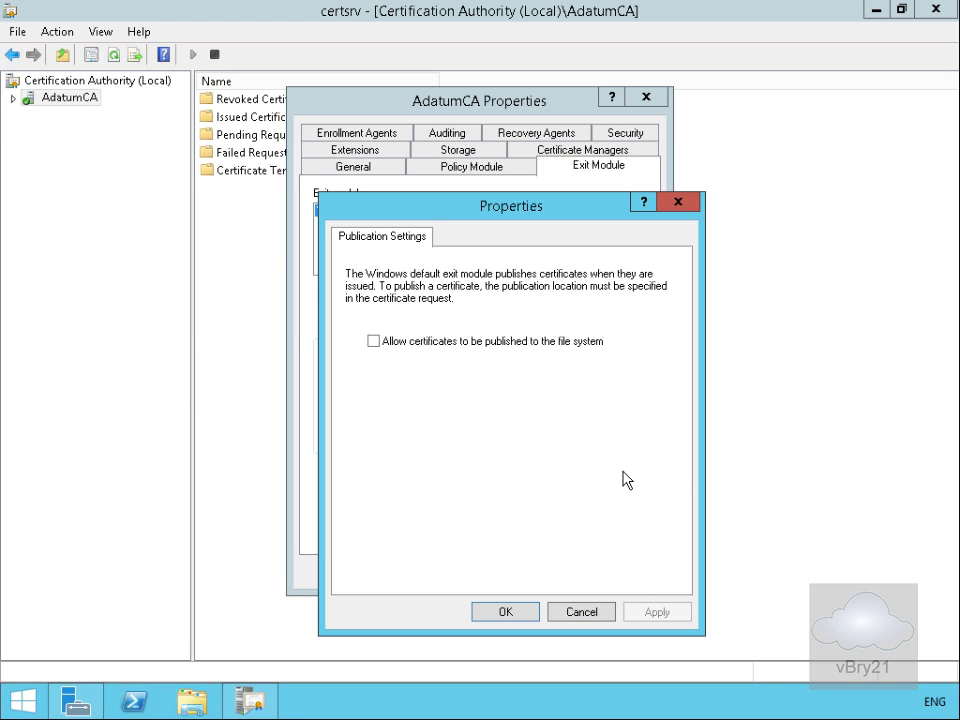
pyautogui.click(433, 346)
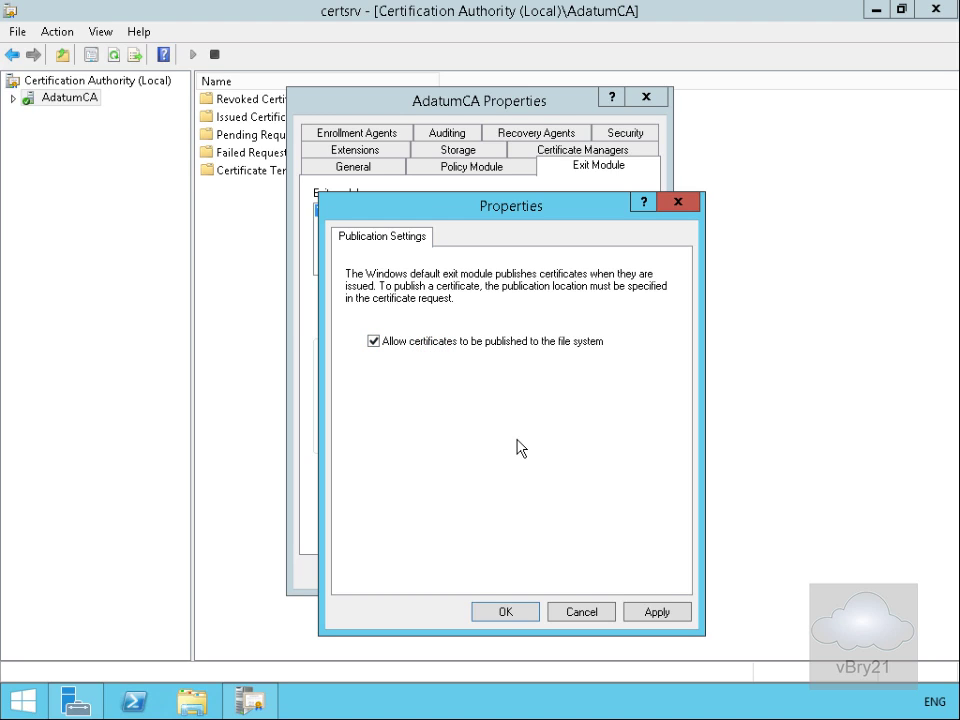
pyautogui.click(507, 611)
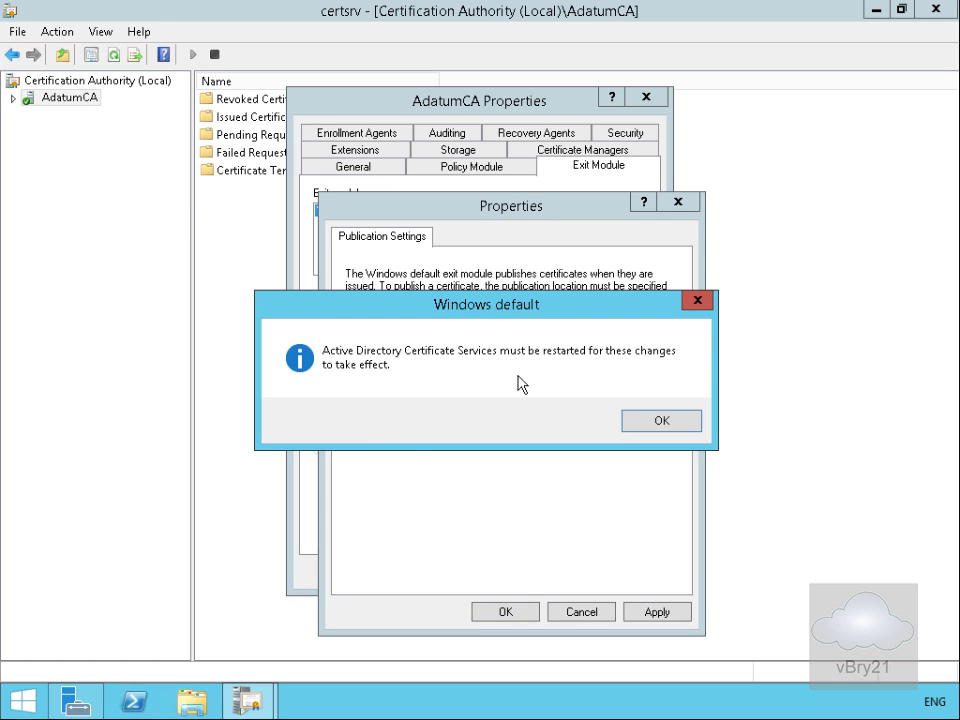
pyautogui.click(636, 425)
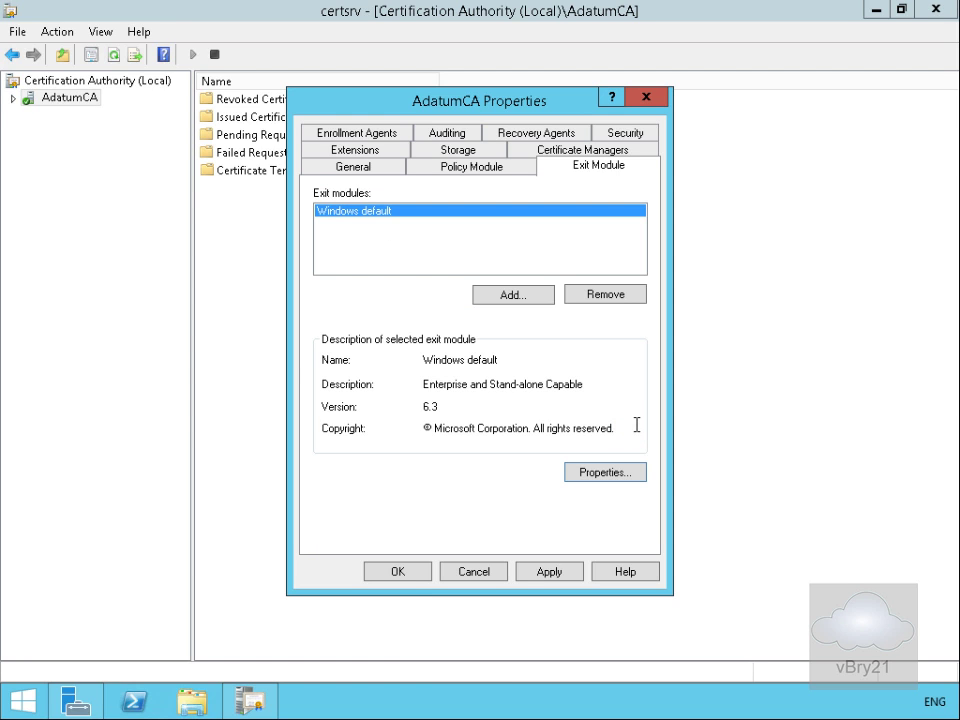
pyautogui.click(424, 570)
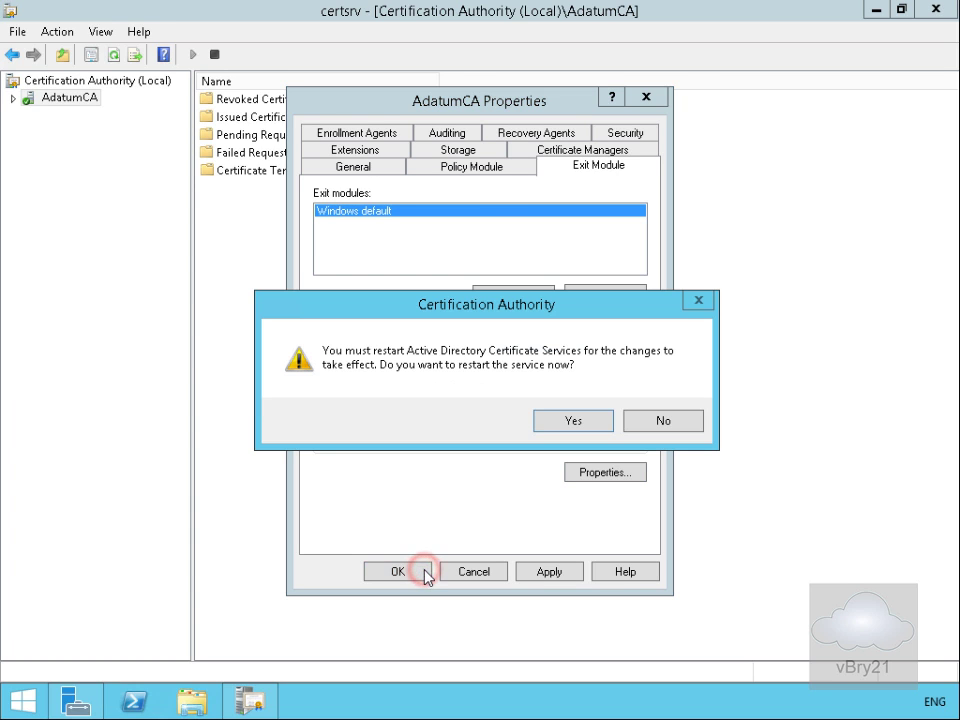
pyautogui.click(550, 422)
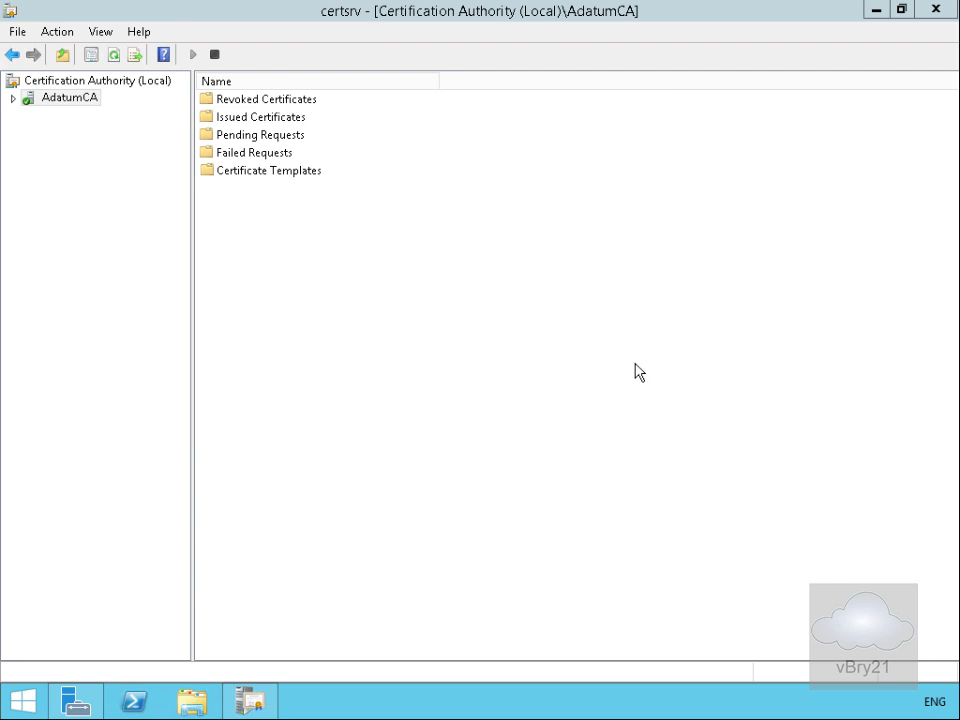
# Step: Create a folder named CRLdist at the root of the C: drive in File Explorer
pyautogui.click(872, 12)
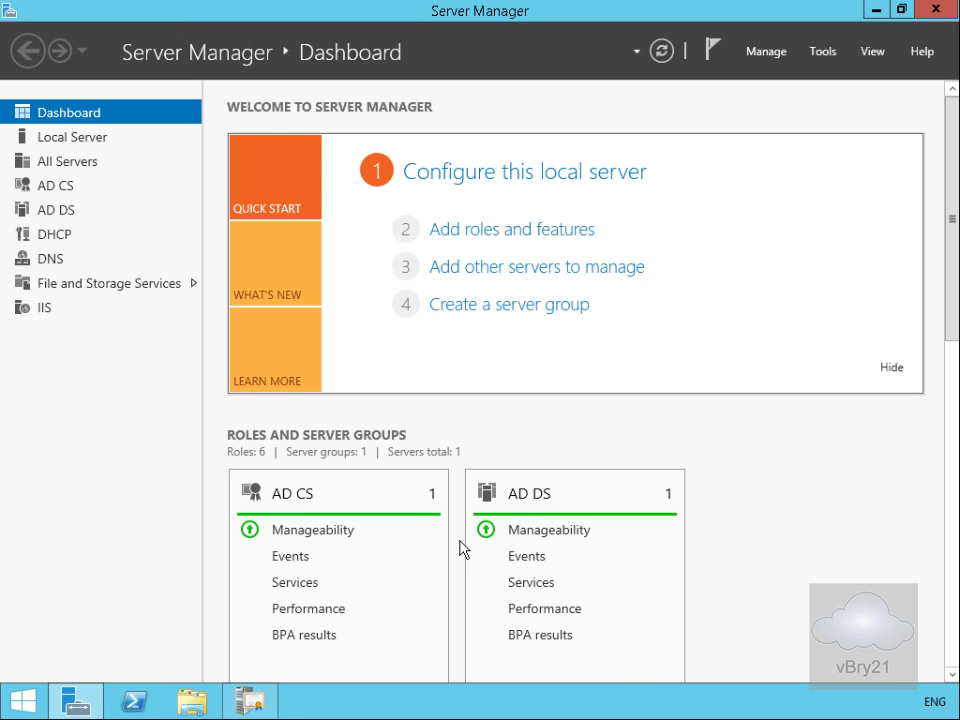
pyautogui.click(193, 703)
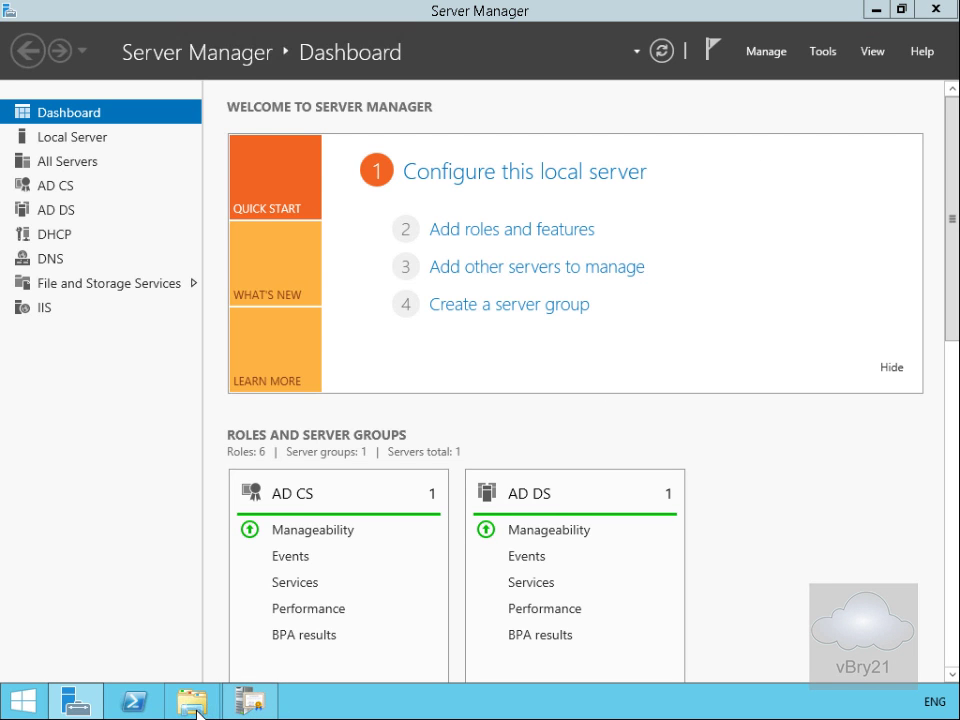
pyautogui.click(248, 319)
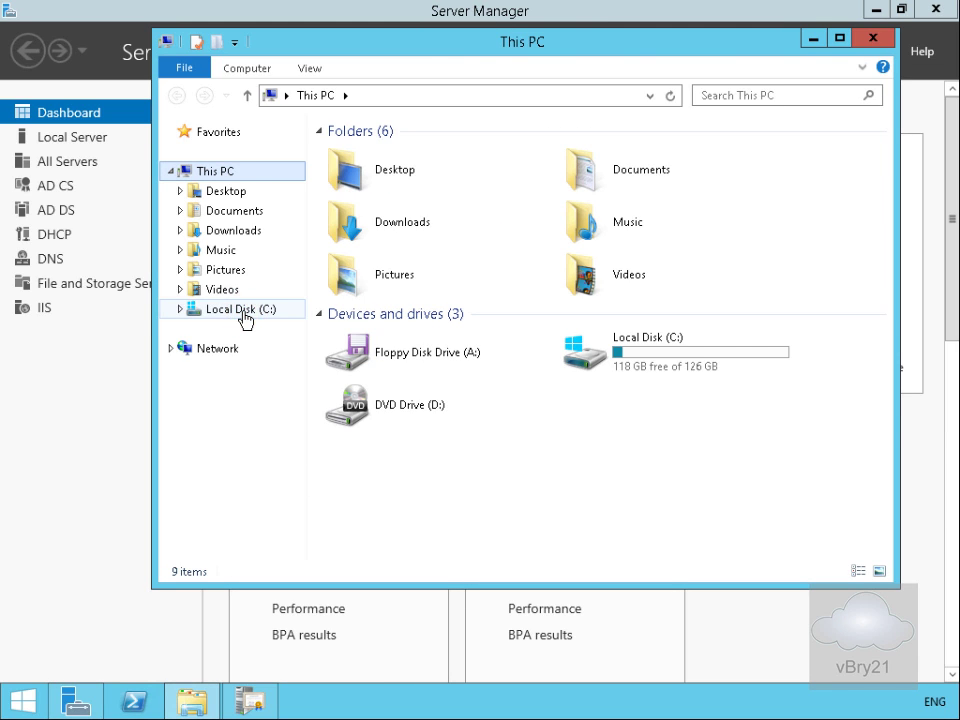
pyautogui.rightClick(244, 316)
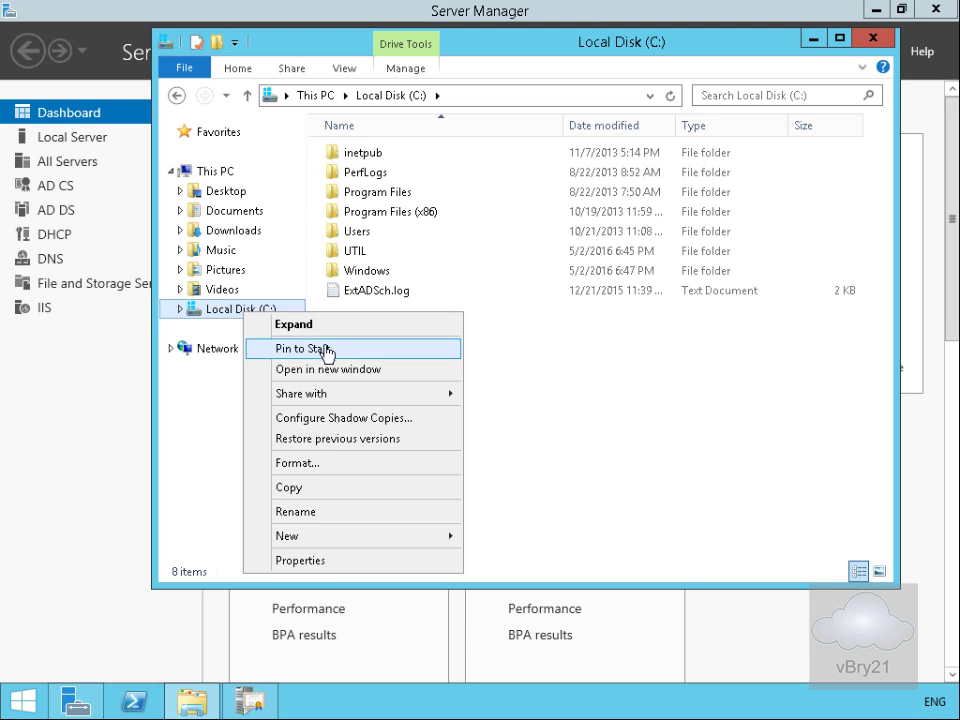
pyautogui.moveTo(348, 531)
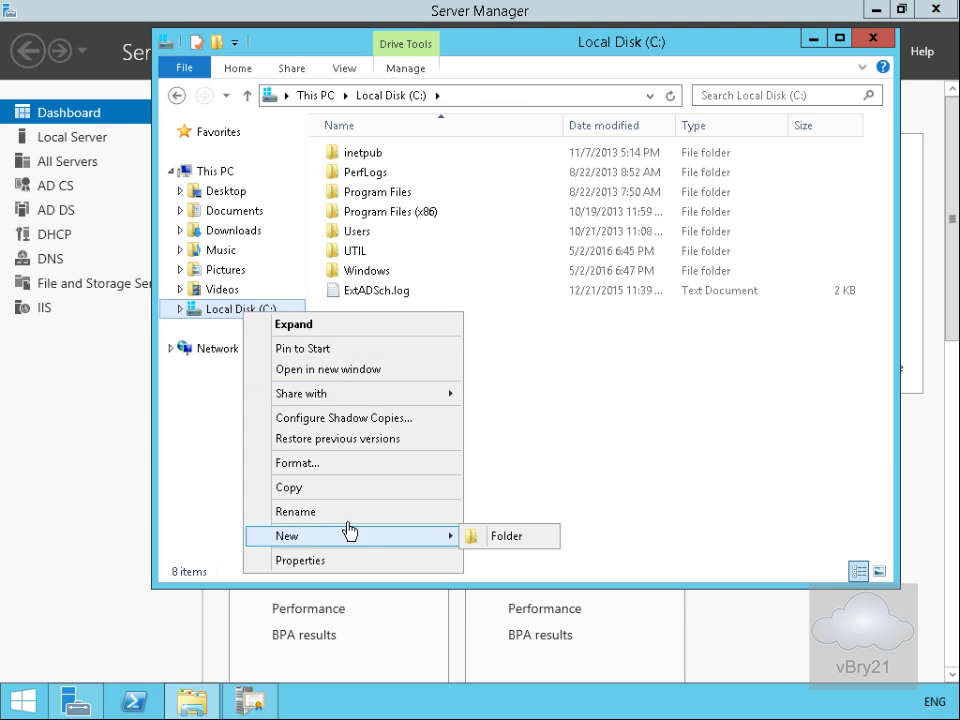
pyautogui.click(501, 542)
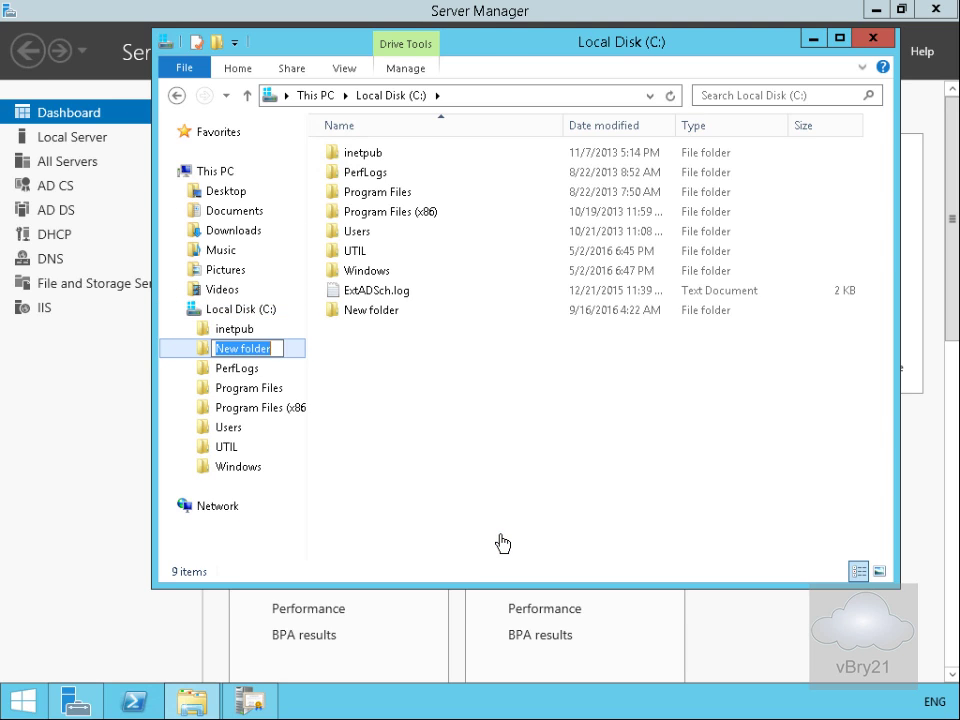
pyautogui.write('CRLdist')
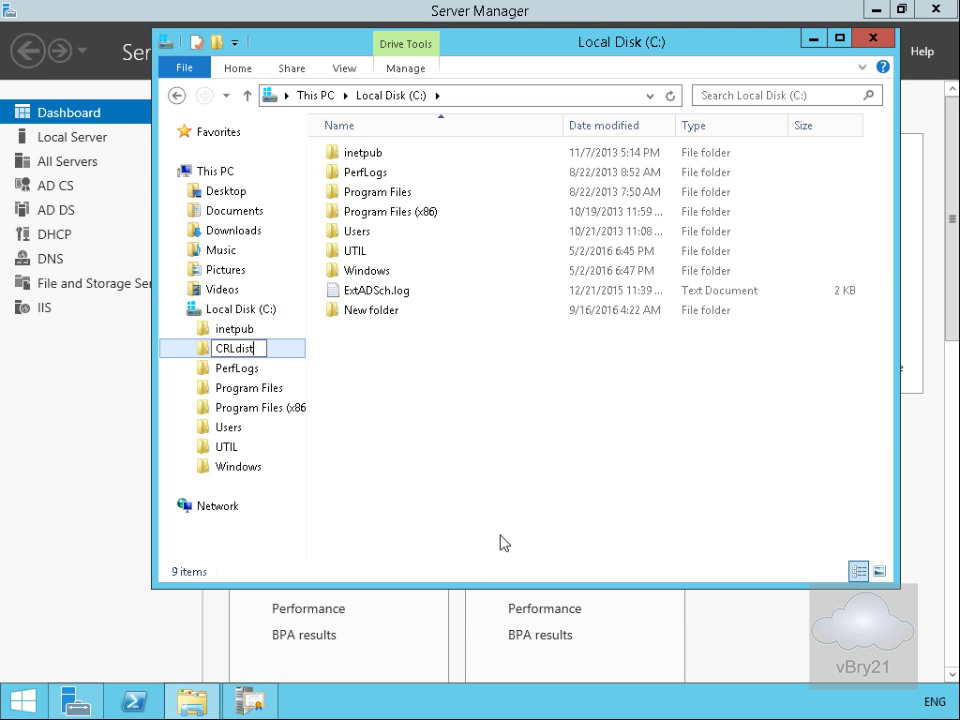
pyautogui.press('Return')
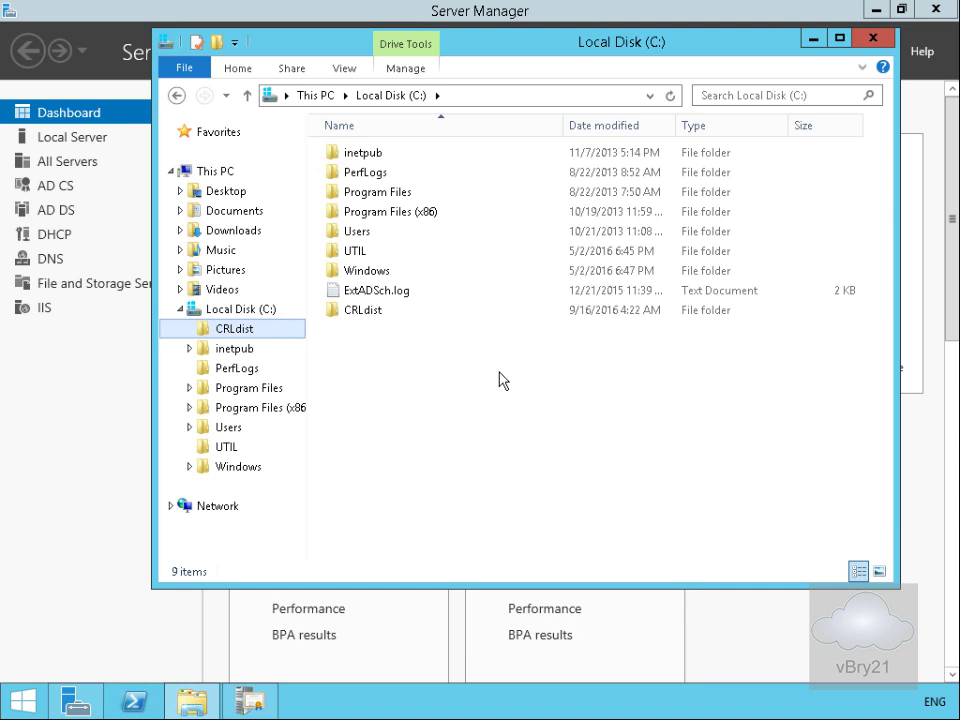
# Step: Turn on advanced sharing for the CRLdist folder with the hidden share name CRLdist$
pyautogui.click(366, 311)
pyautogui.rightClick(368, 314)
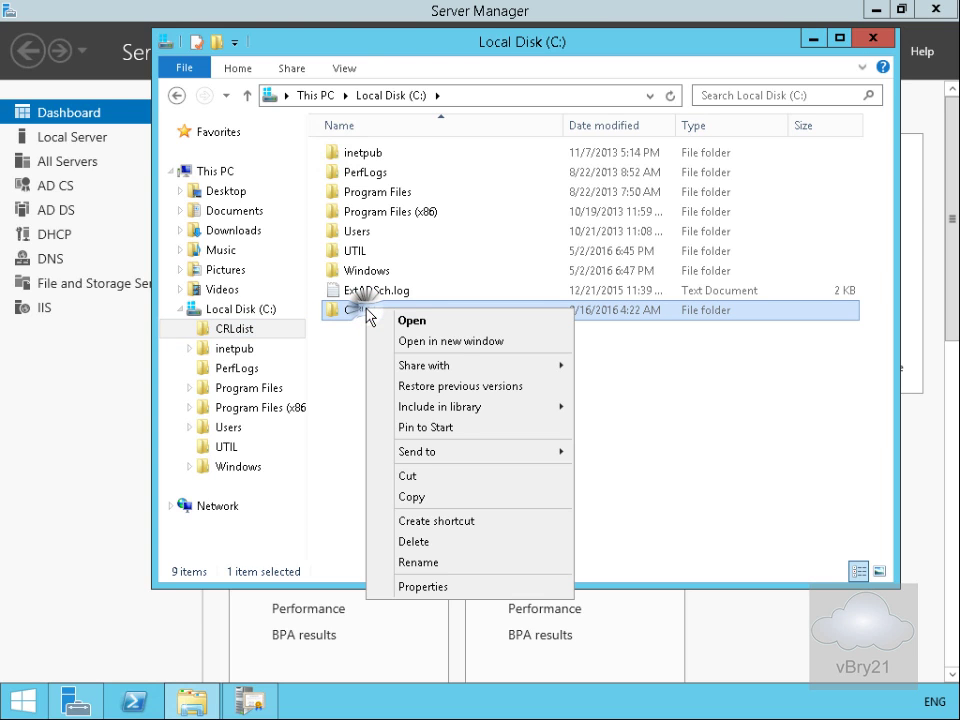
pyautogui.click(443, 585)
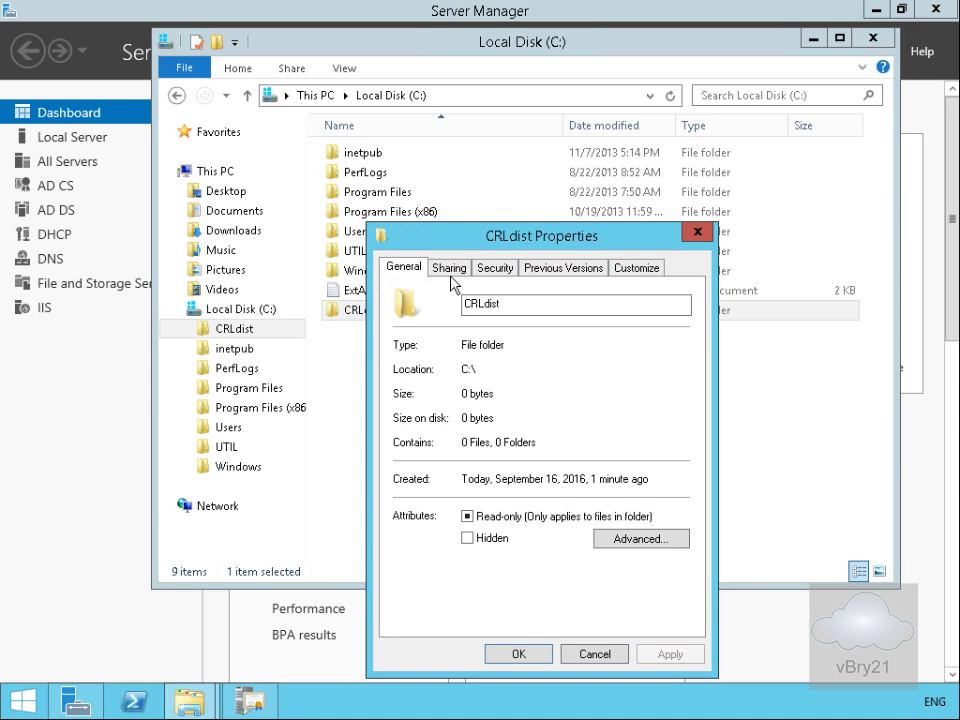
pyautogui.click(450, 269)
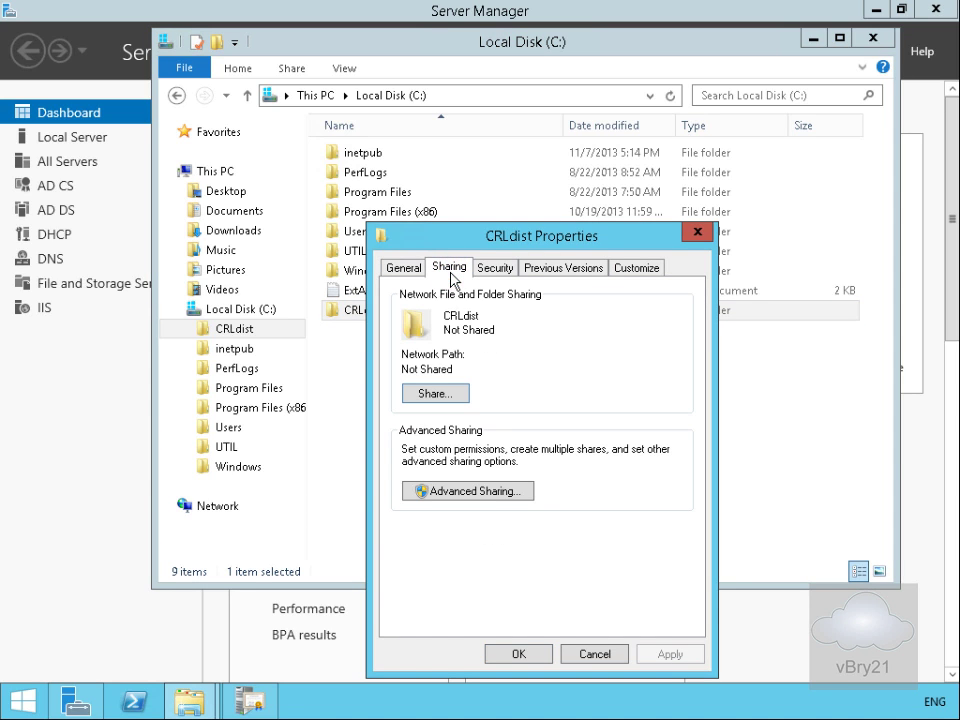
pyautogui.click(462, 491)
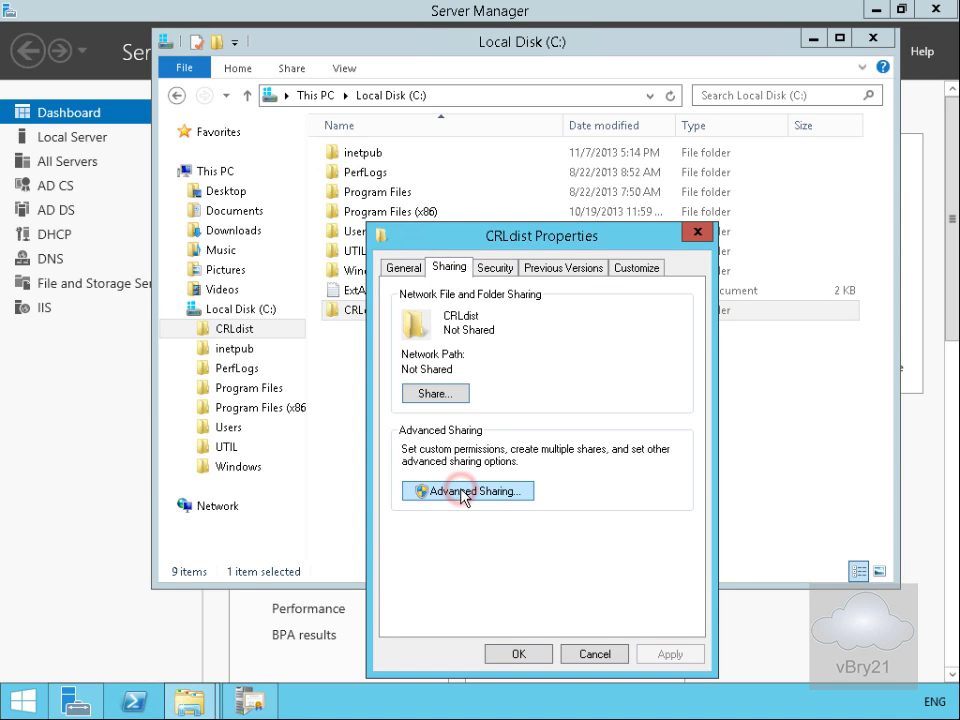
pyautogui.click(401, 300)
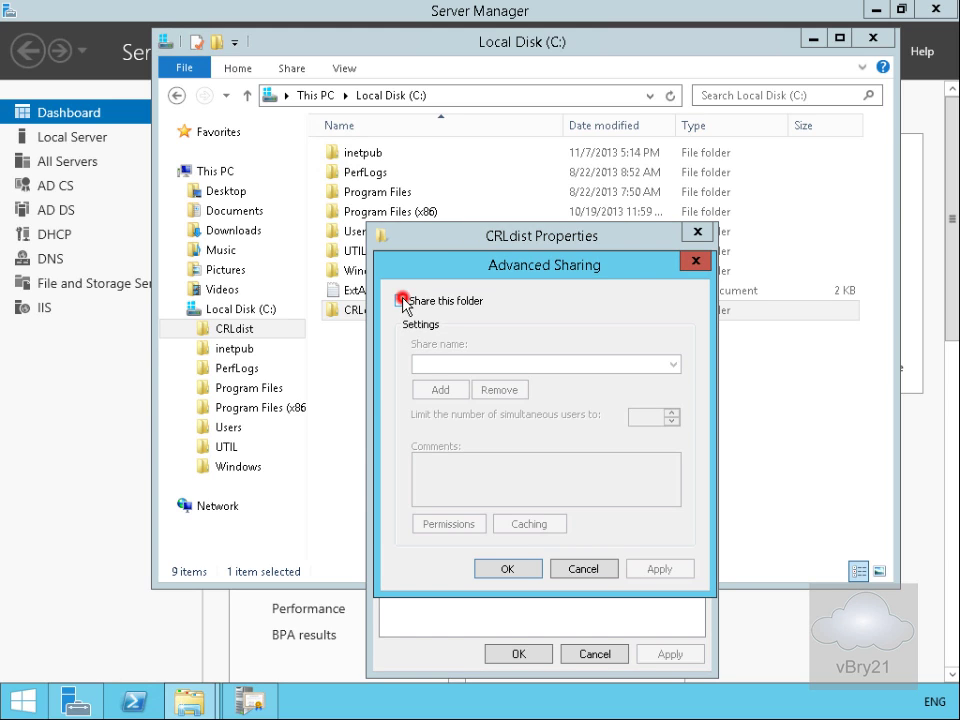
pyautogui.click(486, 364)
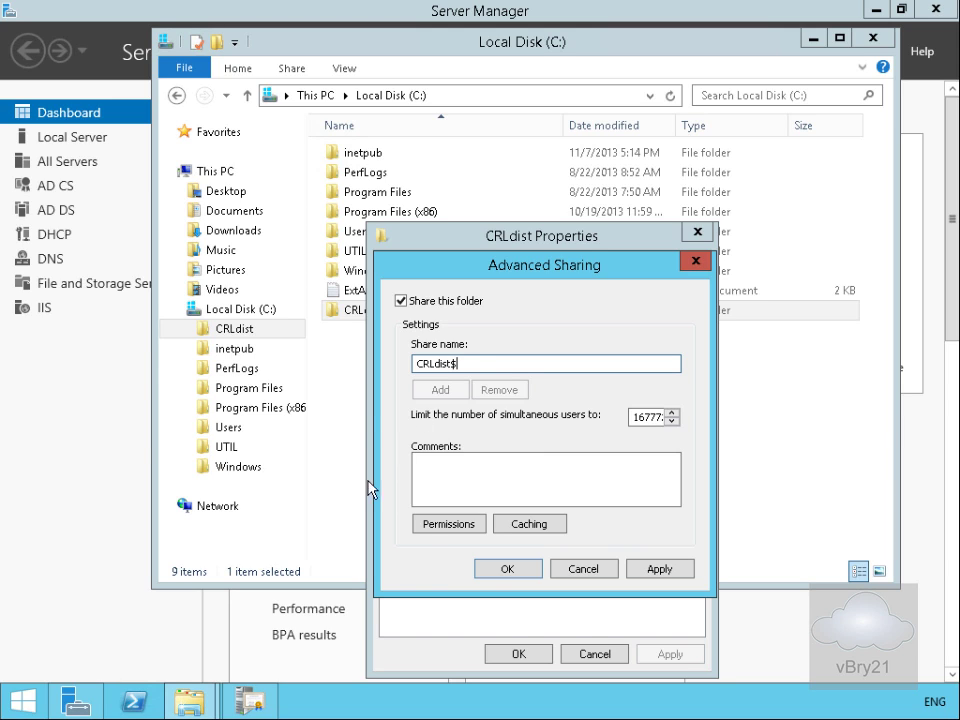
# Step: Grant the LON-DC1 computer Full Control share permission on CRLdist$ and apply the sharing settings
pyautogui.click(423, 528)
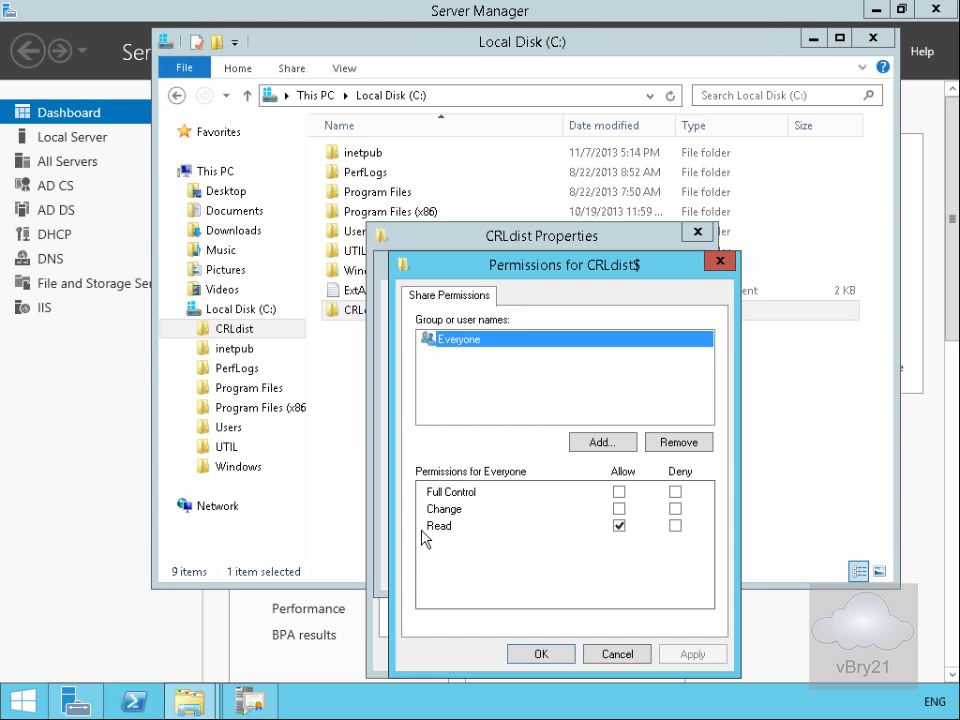
pyautogui.click(592, 440)
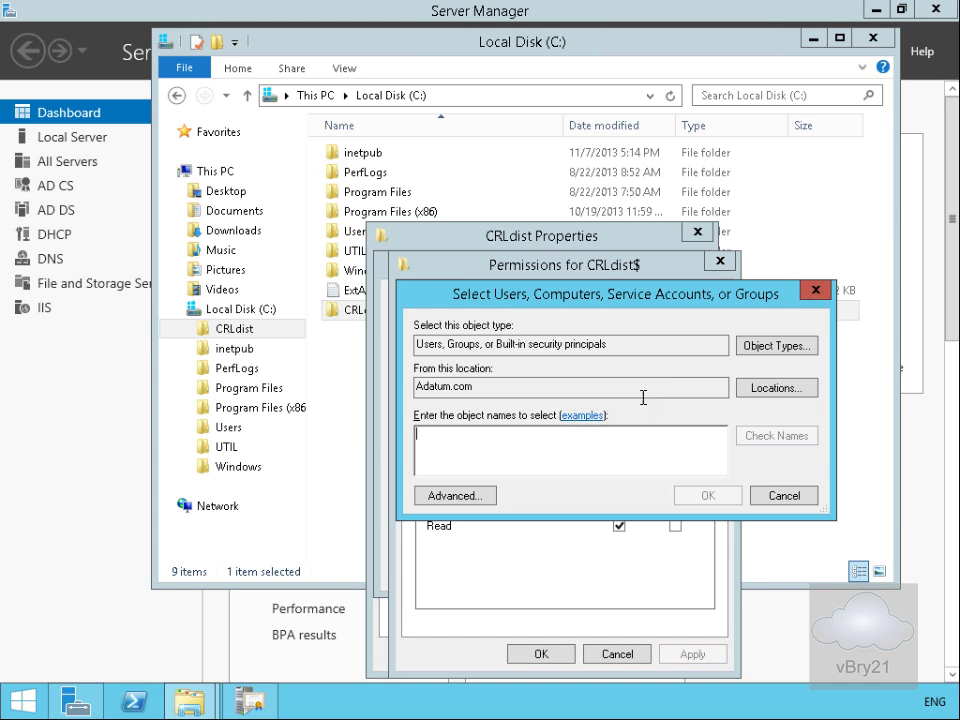
pyautogui.click(752, 345)
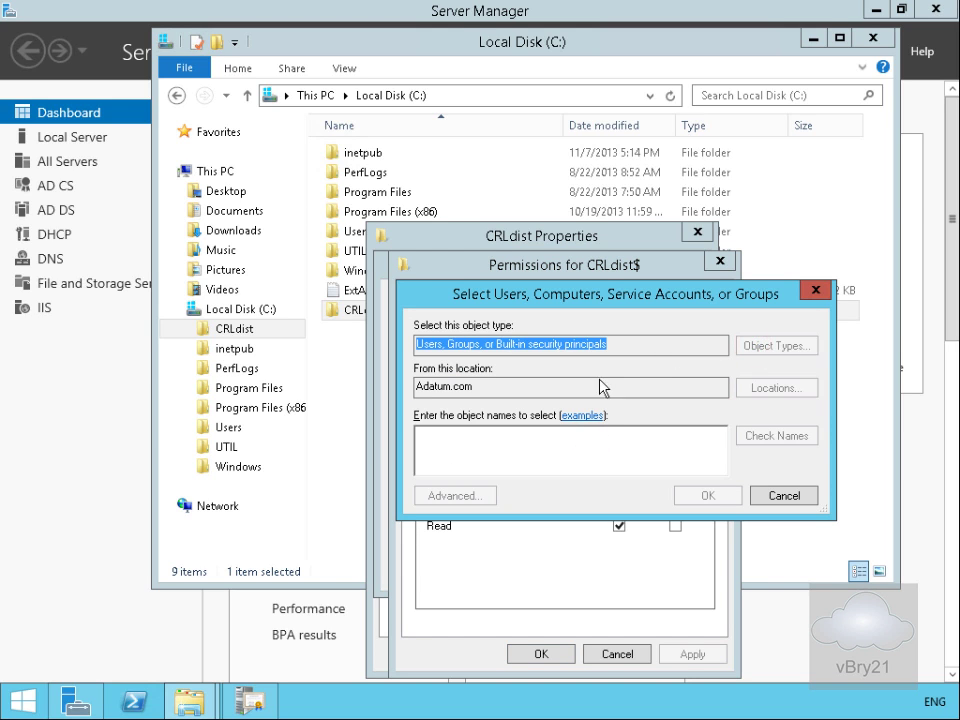
pyautogui.click(433, 436)
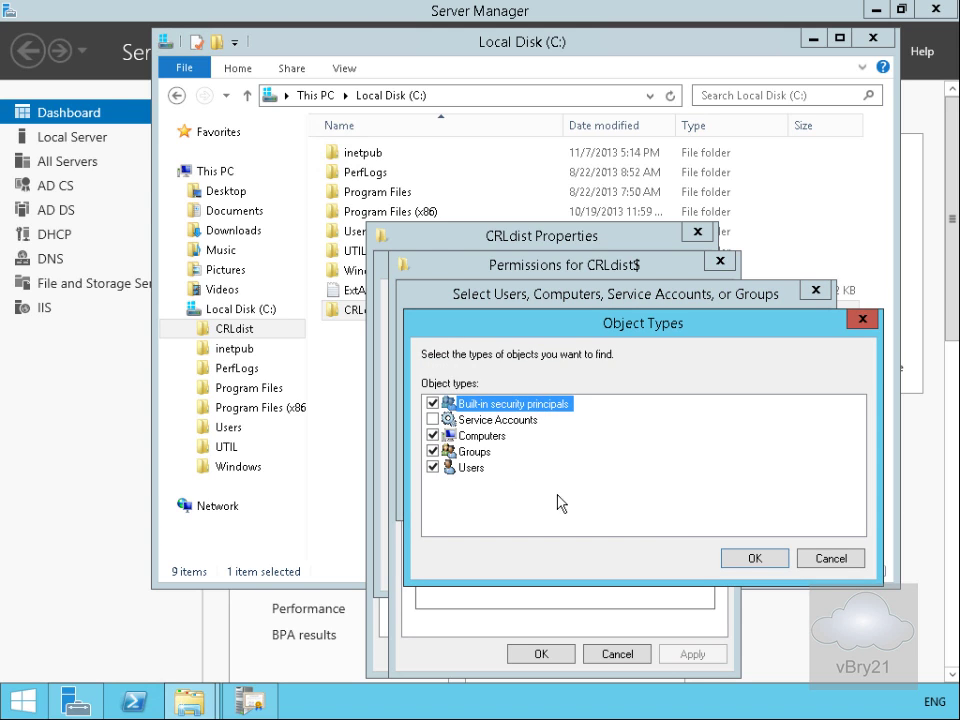
pyautogui.click(729, 557)
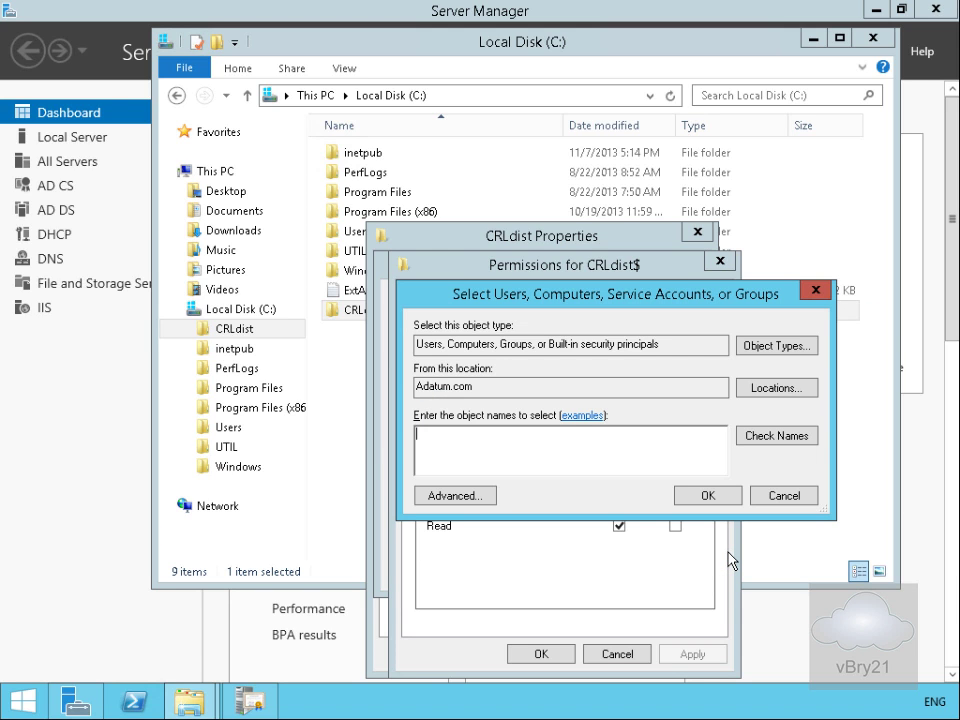
pyautogui.click(584, 471)
pyautogui.write('lon-dc1')
pyautogui.click(765, 442)
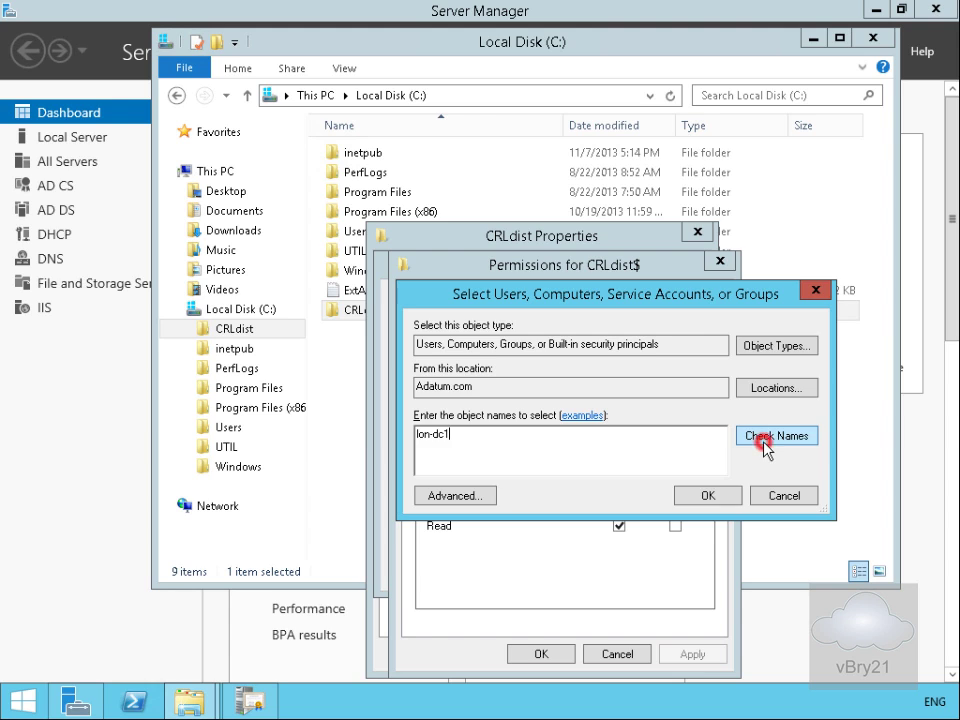
pyautogui.click(713, 503)
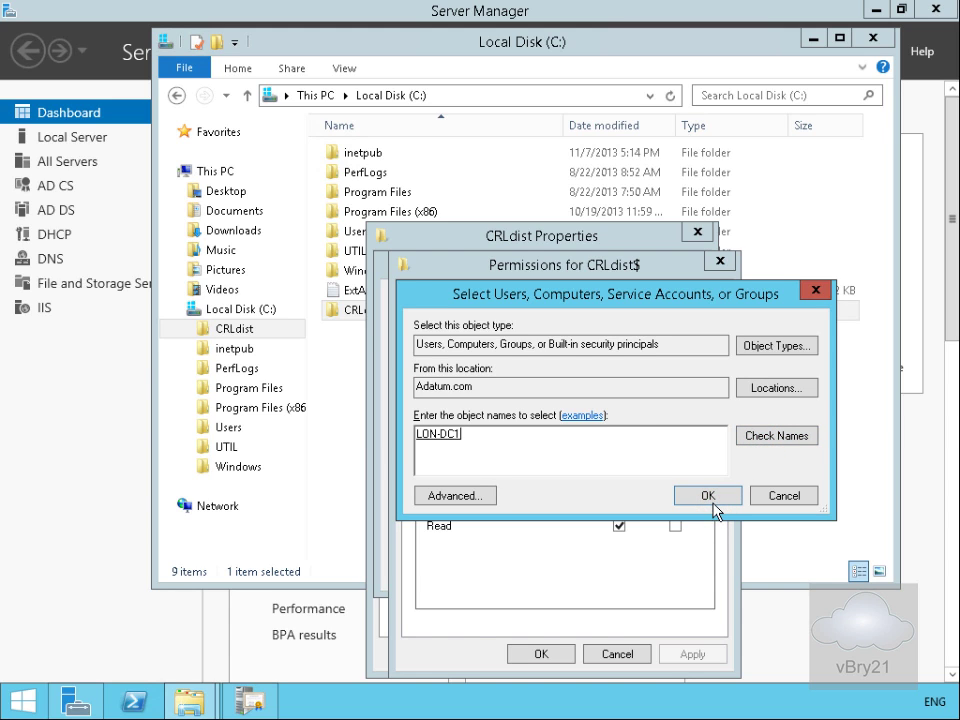
pyautogui.click(709, 497)
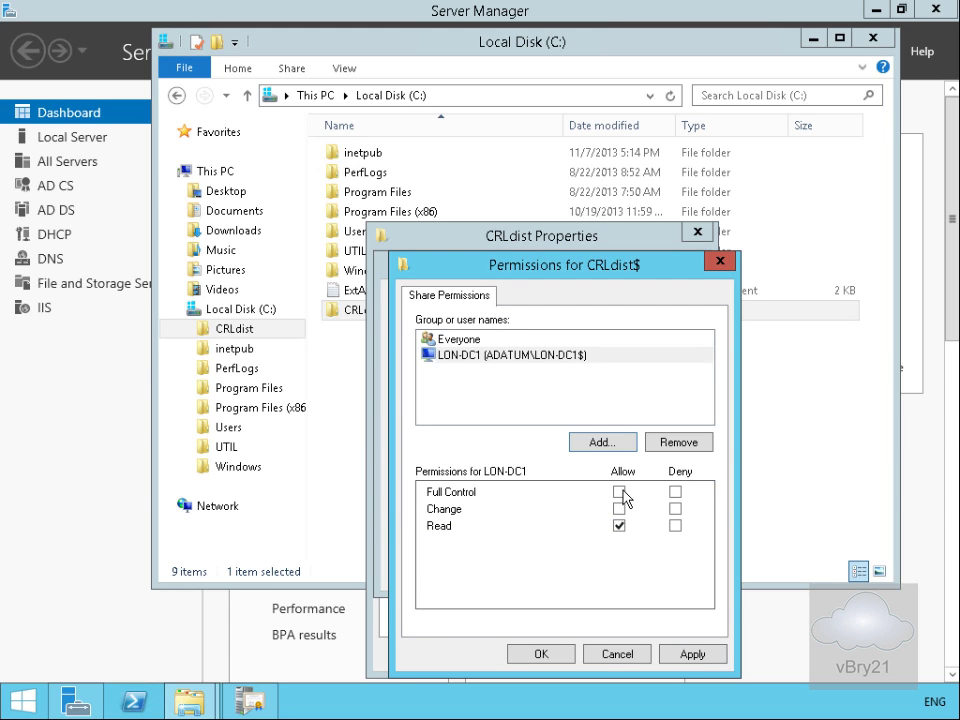
pyautogui.click(619, 492)
pyautogui.click(566, 655)
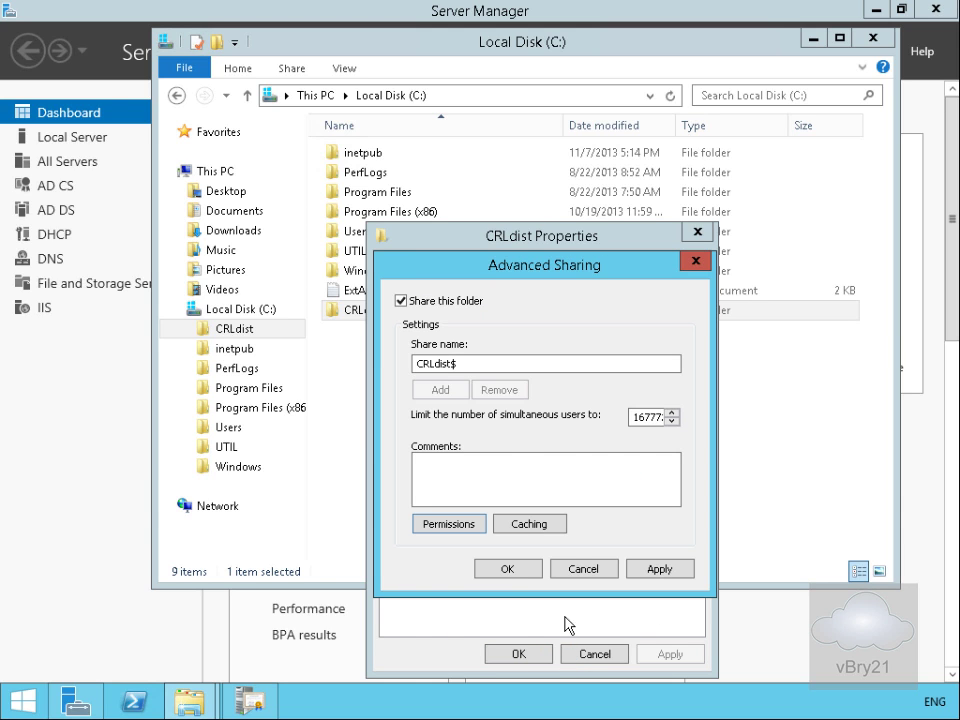
pyautogui.click(507, 568)
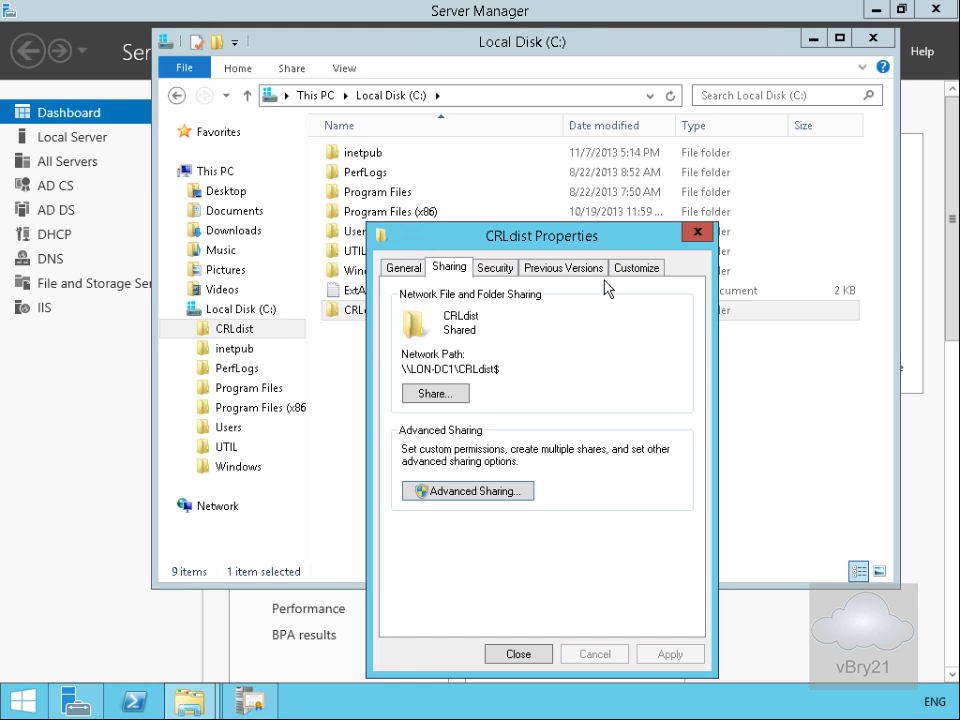
# Step: Give the LON-DC1 computer Full Control NTFS permission on C:\CRLdist and close the folder properties
pyautogui.click(498, 268)
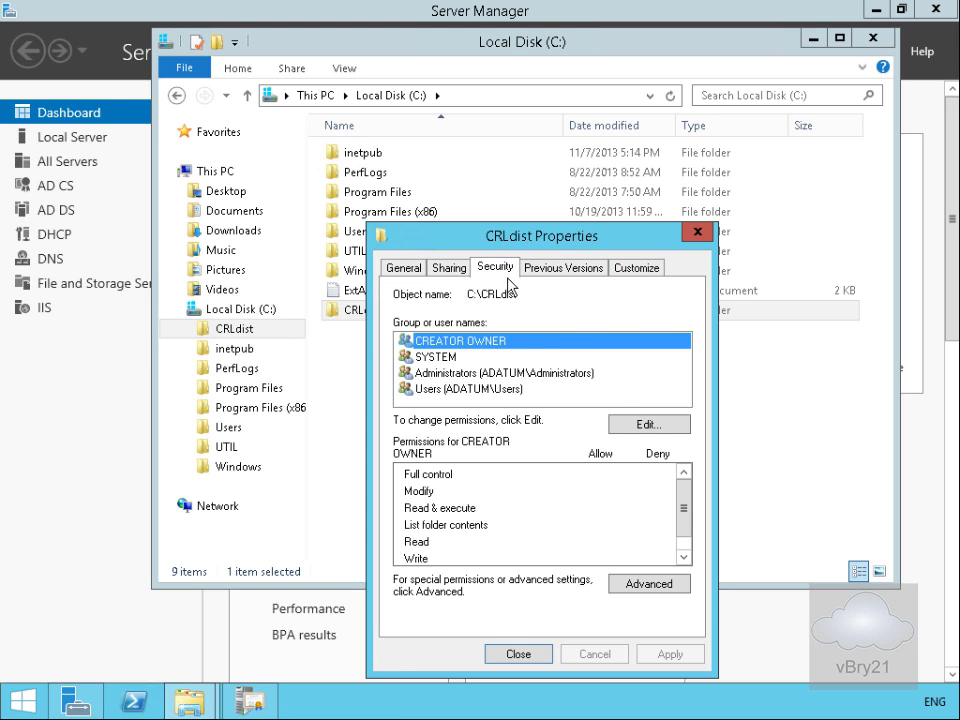
pyautogui.click(648, 427)
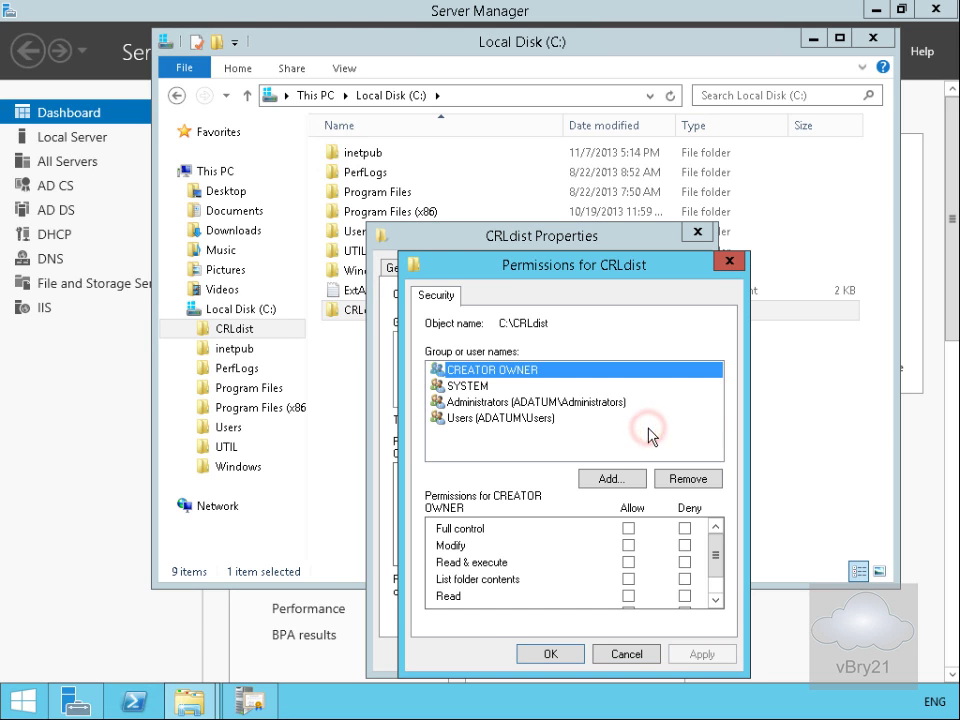
pyautogui.click(612, 478)
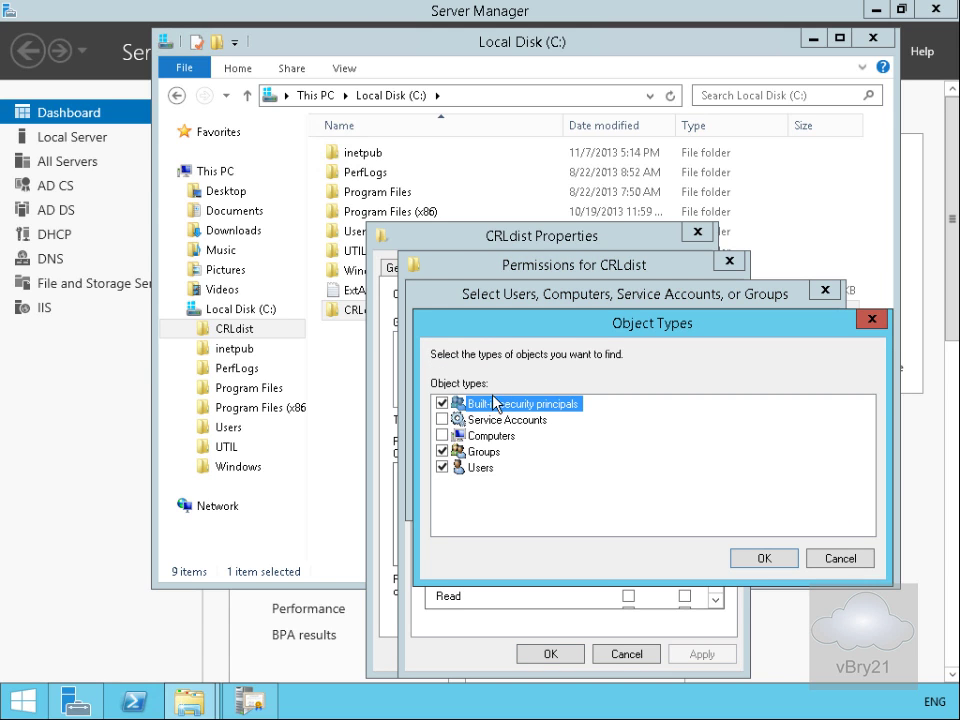
pyautogui.click(442, 435)
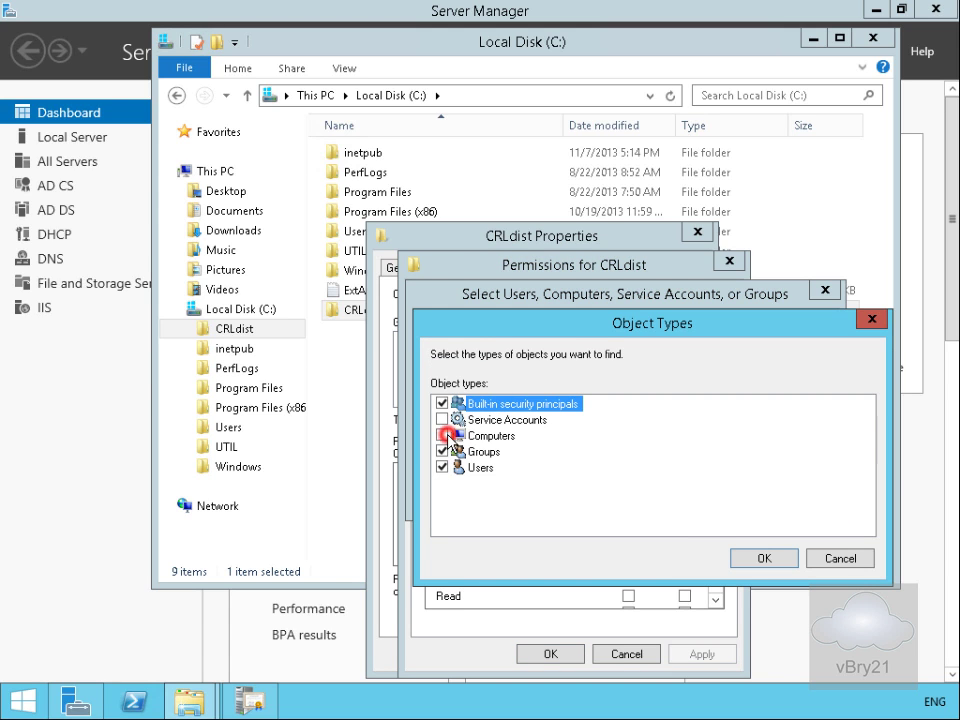
pyautogui.click(740, 556)
pyautogui.click(561, 463)
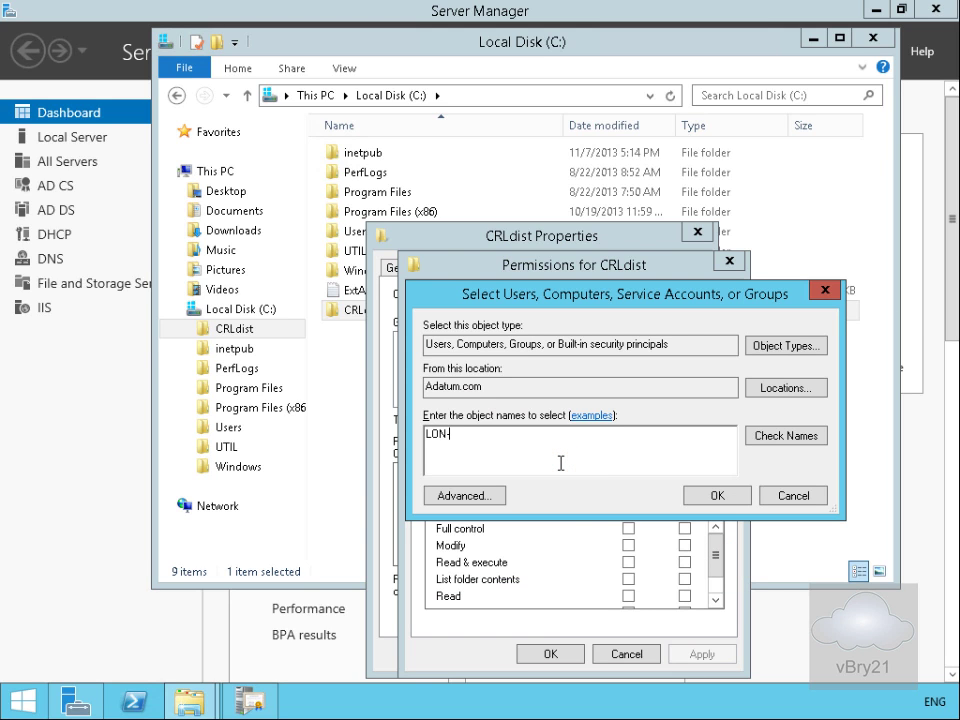
pyautogui.write('LON-DC1')
pyautogui.click(765, 445)
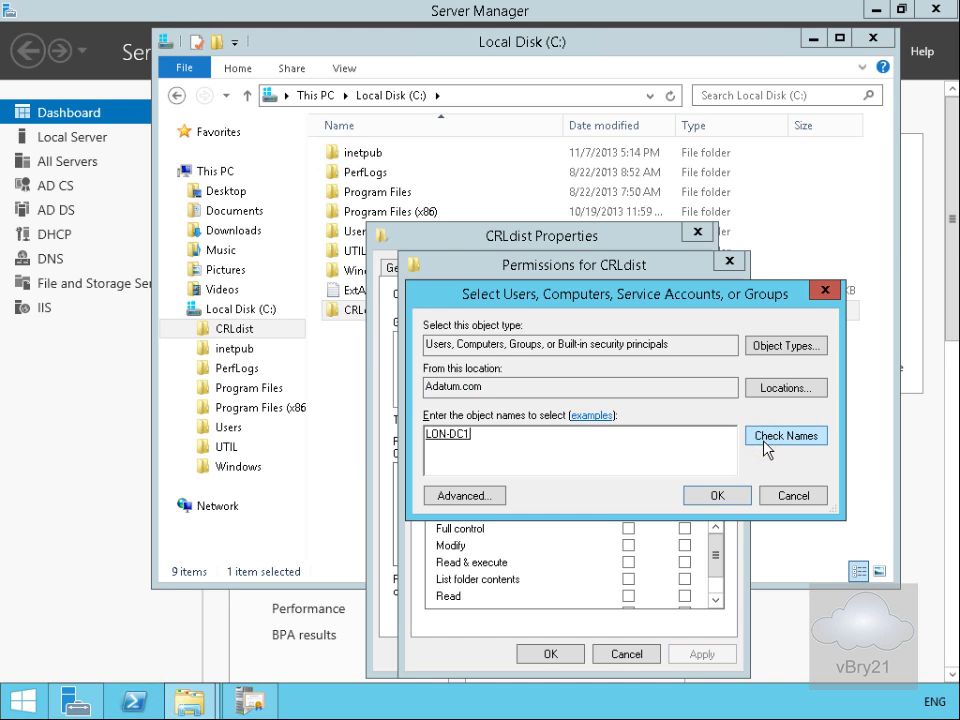
pyautogui.click(716, 496)
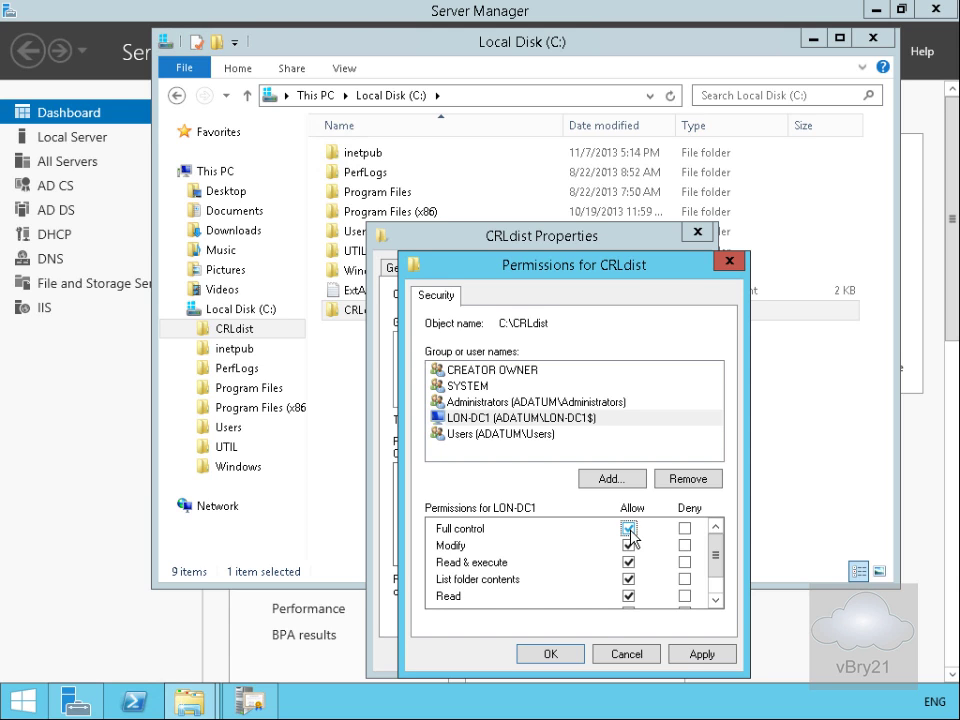
pyautogui.click(567, 655)
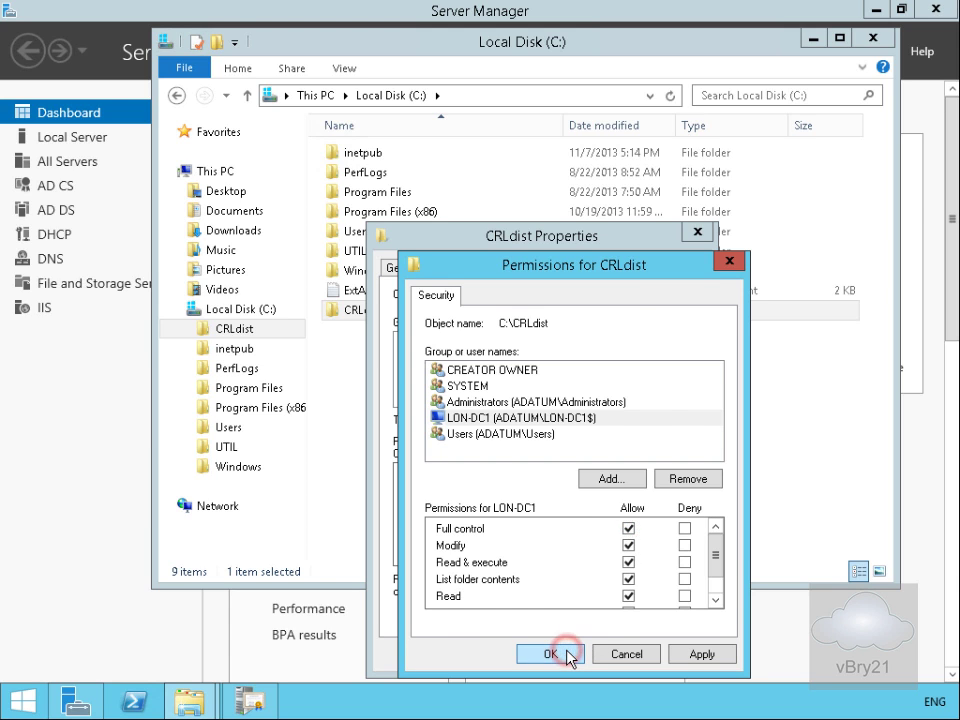
pyautogui.click(536, 655)
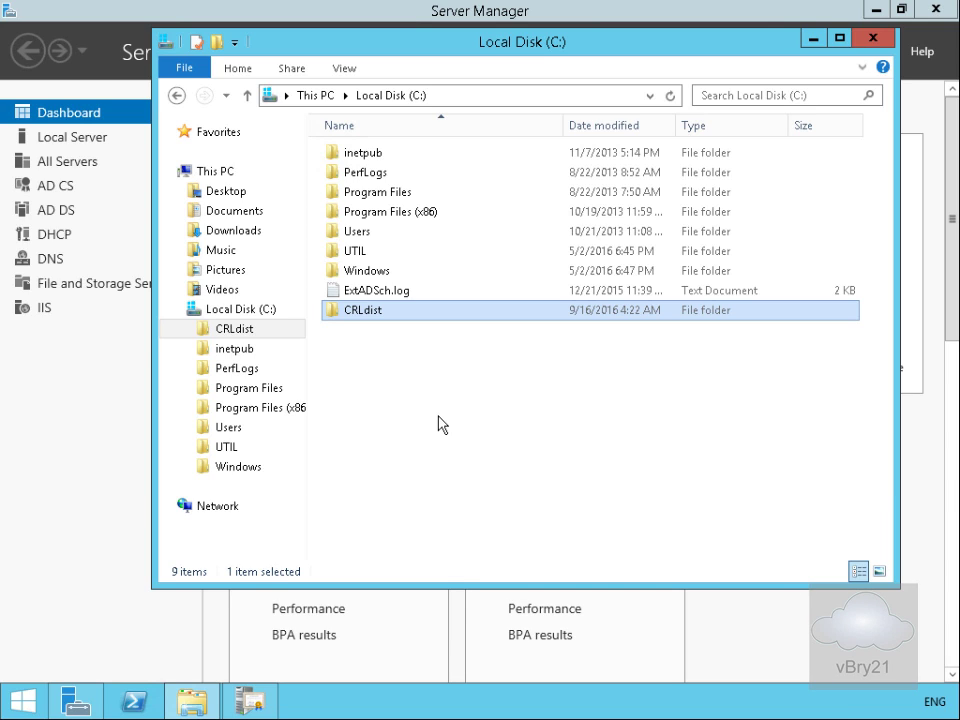
# Step: Close File Explorer and launch IIS Manager from Server Manager's Tools menu
pyautogui.click(872, 40)
pyautogui.click(834, 56)
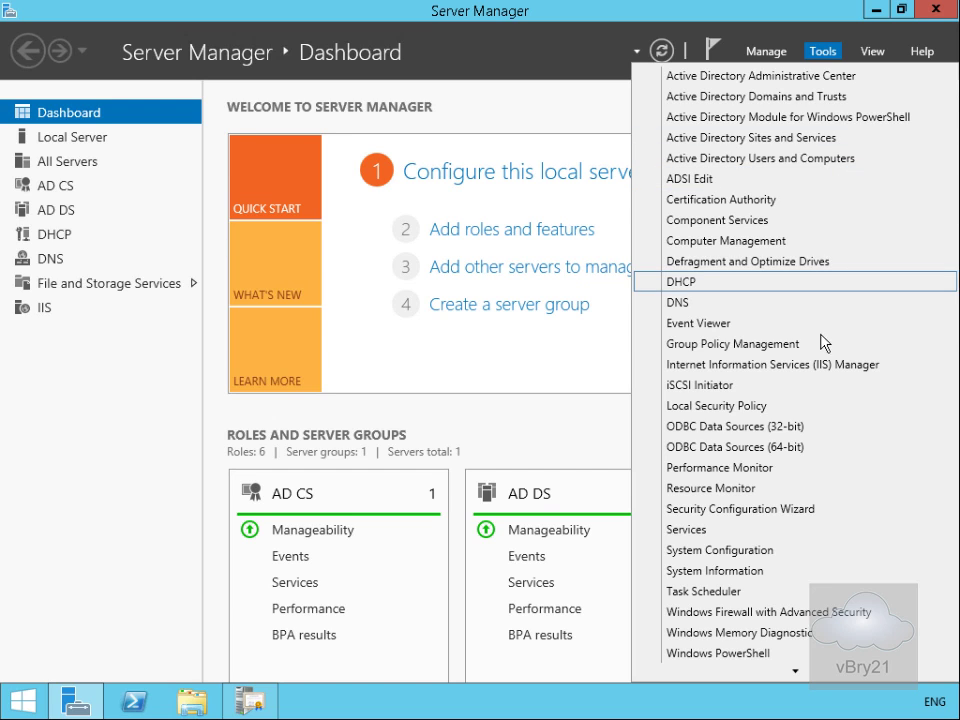
pyautogui.click(826, 366)
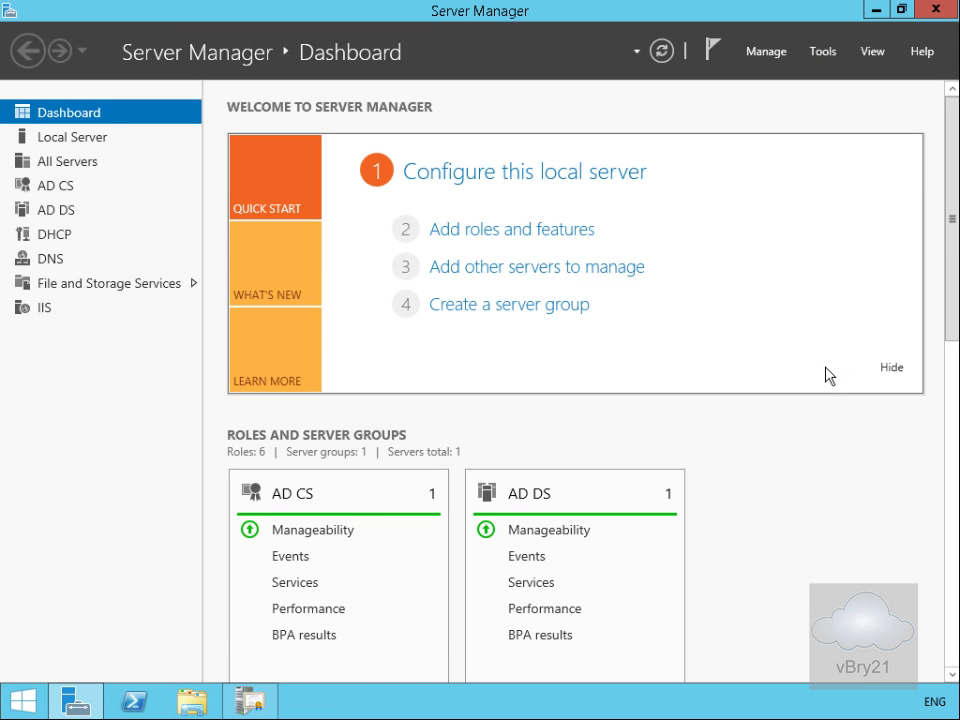
# Step: Maximize IIS Manager, dismiss the Web Platform prompt, and start adding a virtual directory to Default Web Site
pyautogui.click(808, 158)
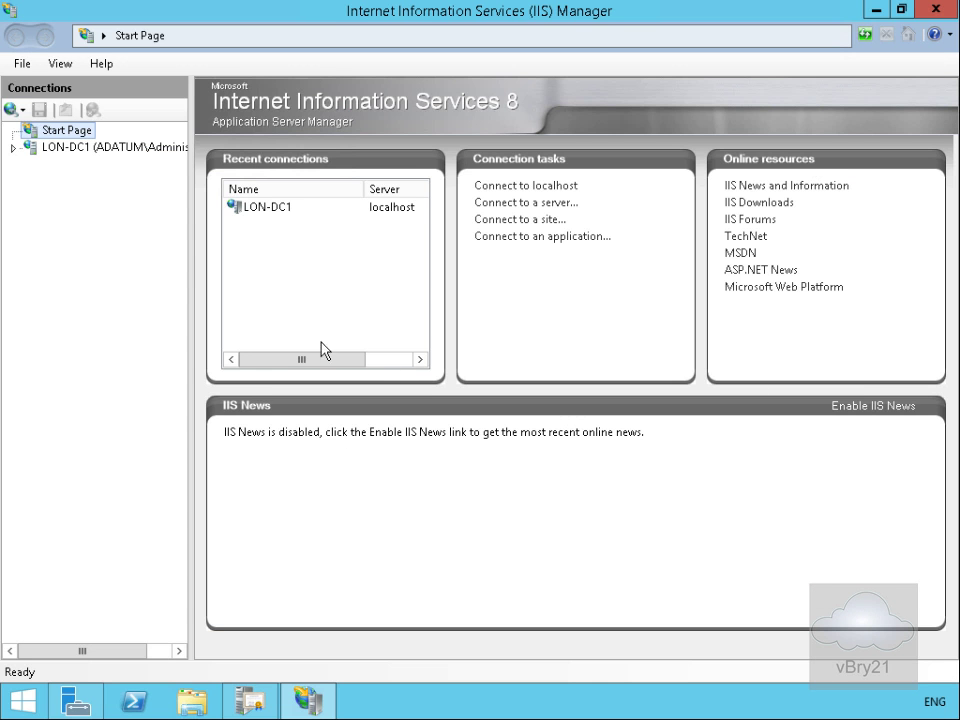
pyautogui.click(14, 151)
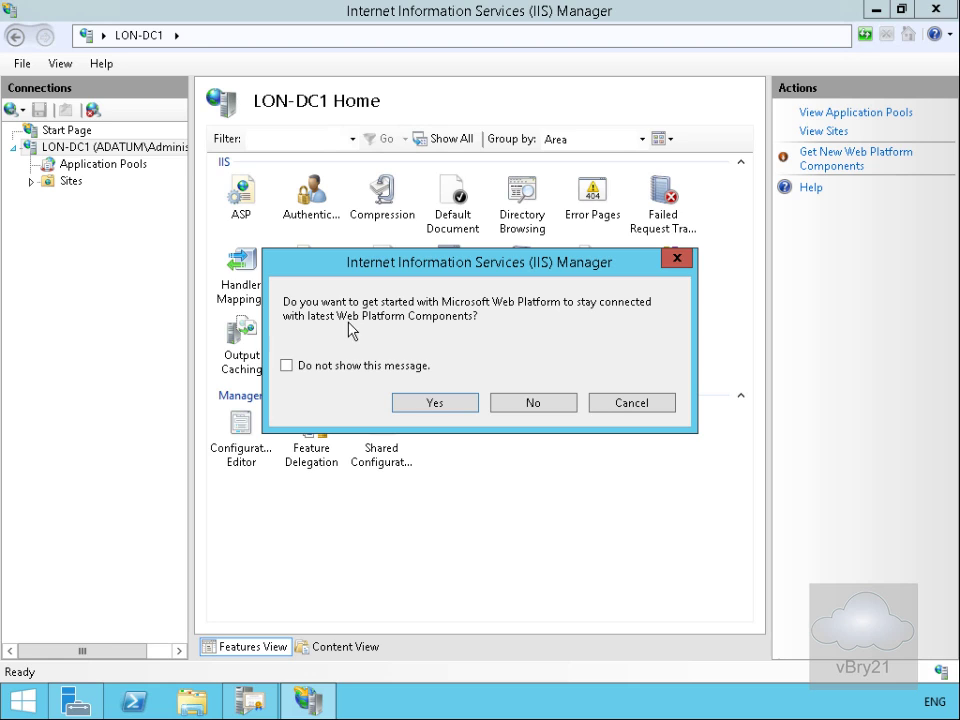
pyautogui.click(527, 401)
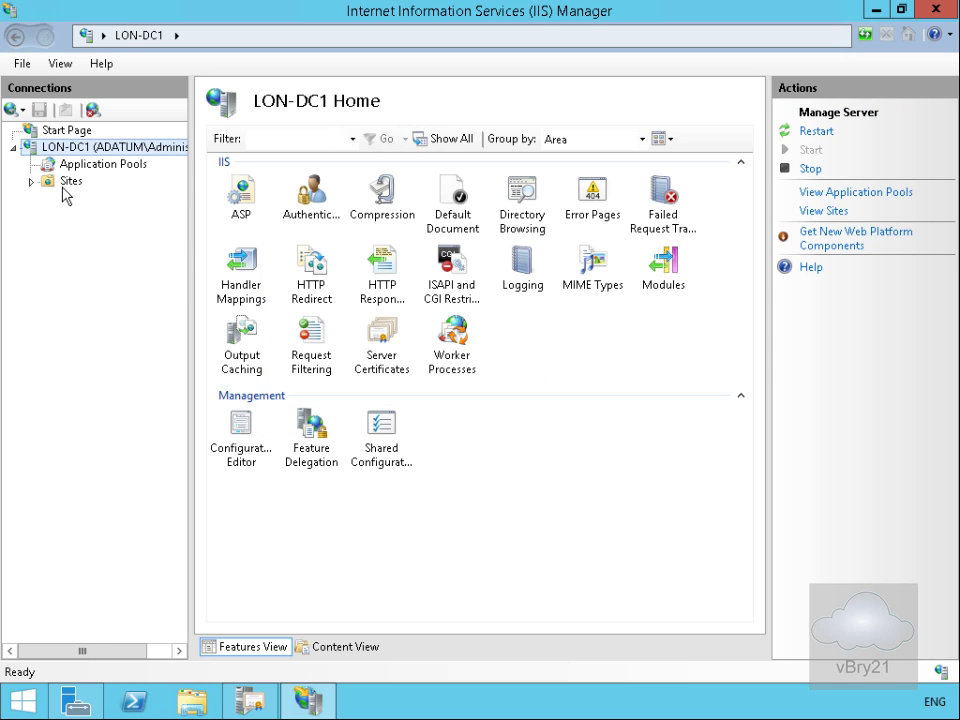
pyautogui.click(64, 184)
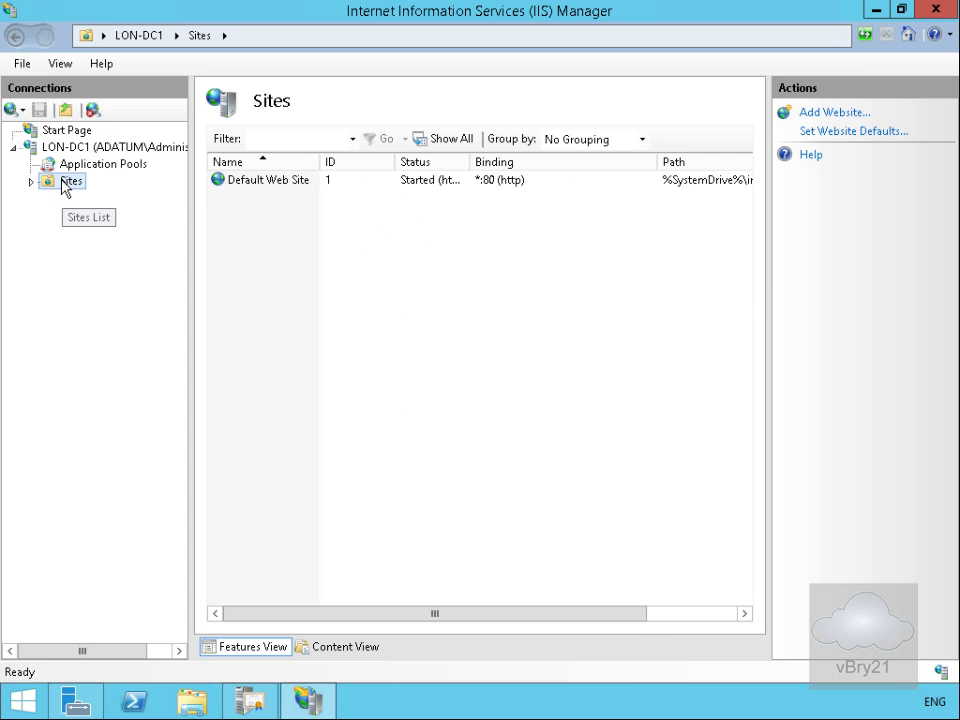
pyautogui.click(31, 182)
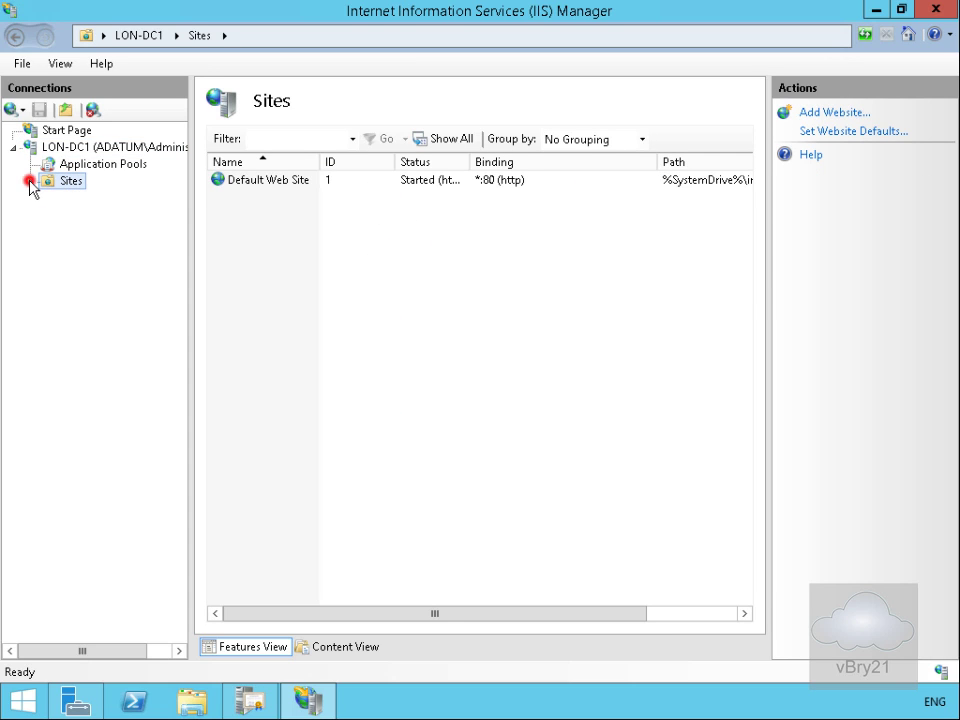
pyautogui.click(88, 200)
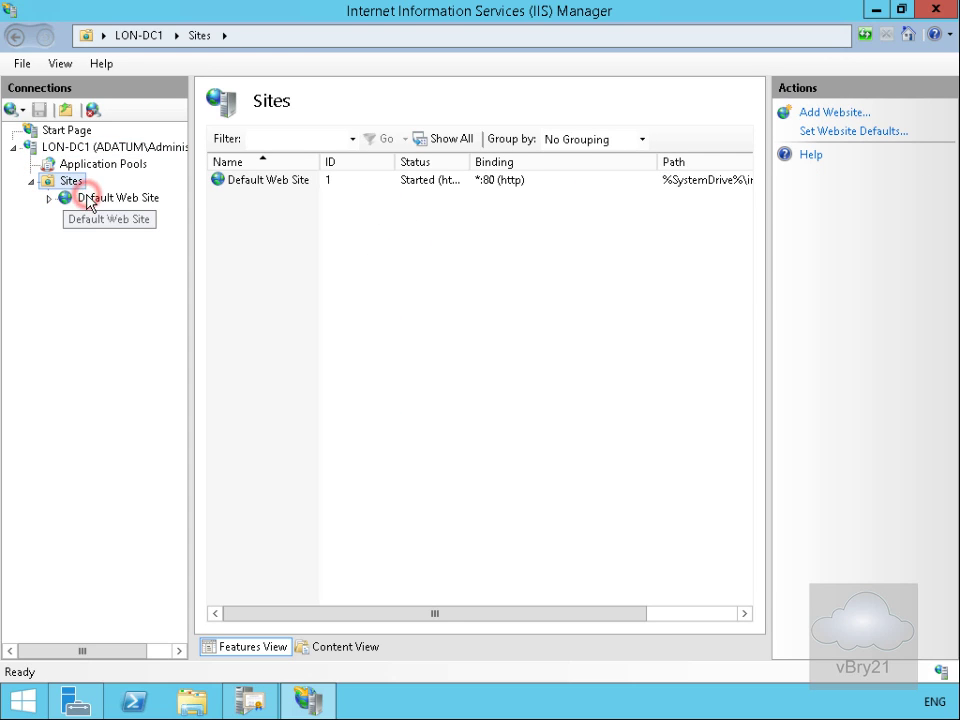
pyautogui.rightClick(88, 200)
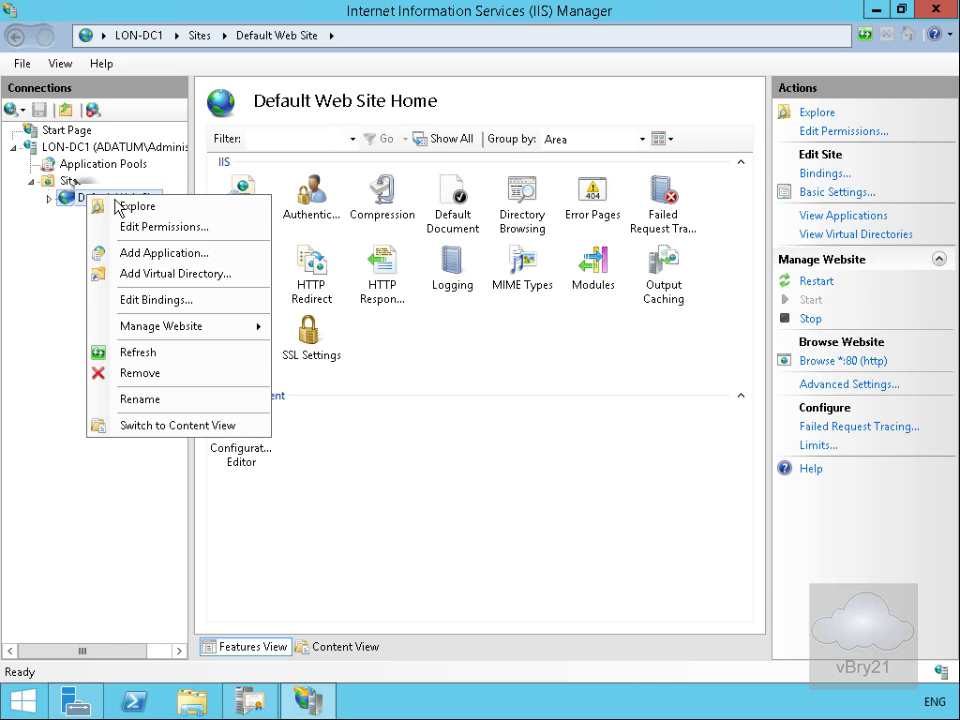
pyautogui.click(166, 274)
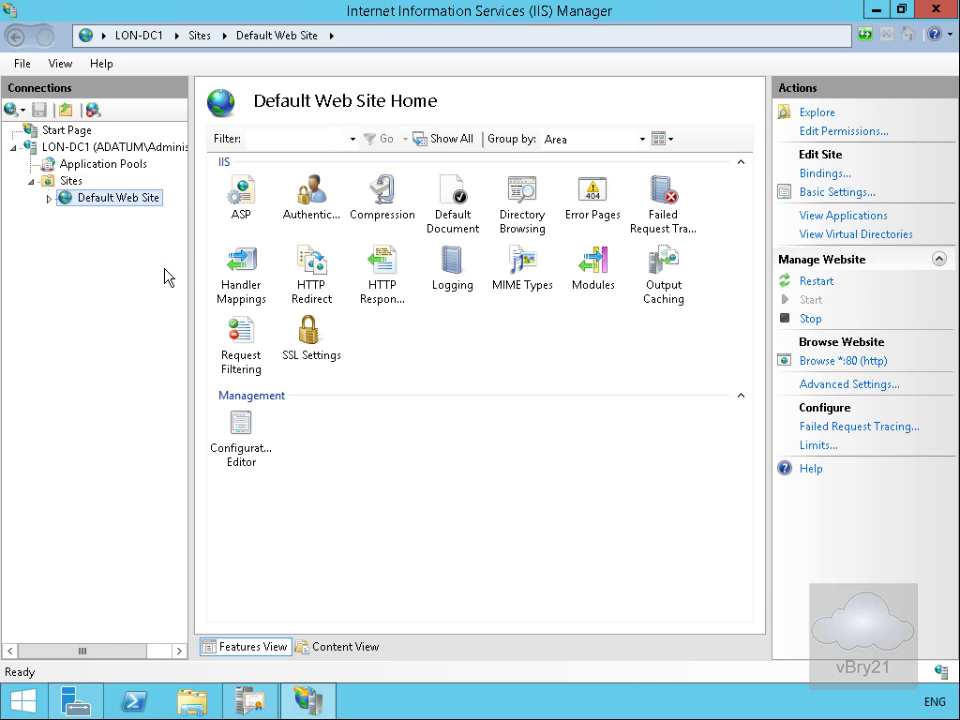
# Step: Create the CRLdist virtual directory under Default Web Site with physical path C:\CRLdist
pyautogui.click(329, 307)
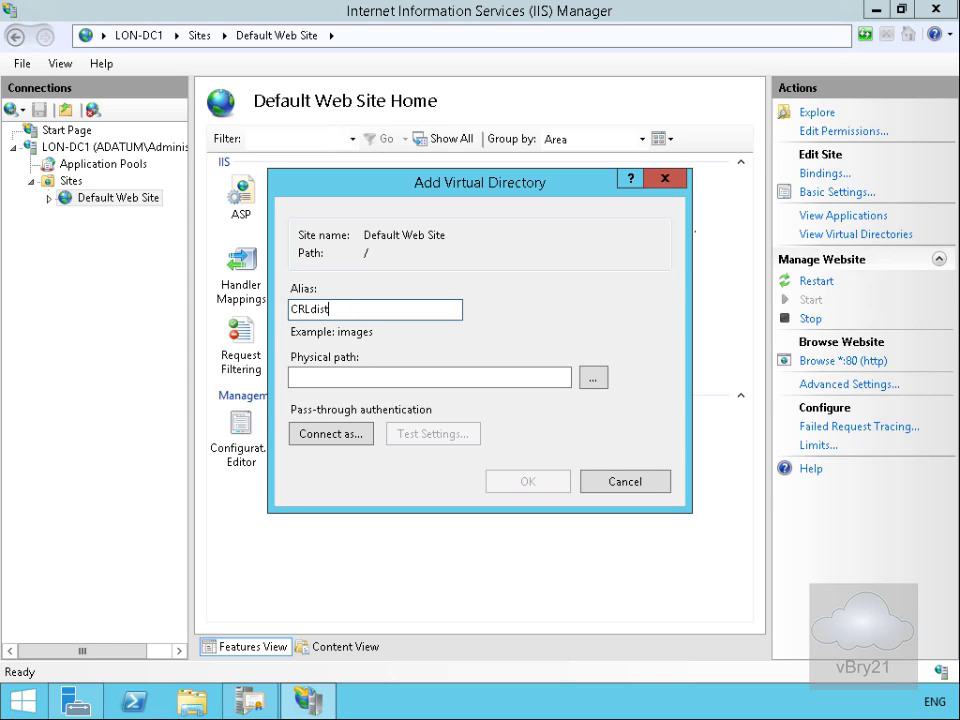
pyautogui.write('CRLdist')
pyautogui.click(593, 377)
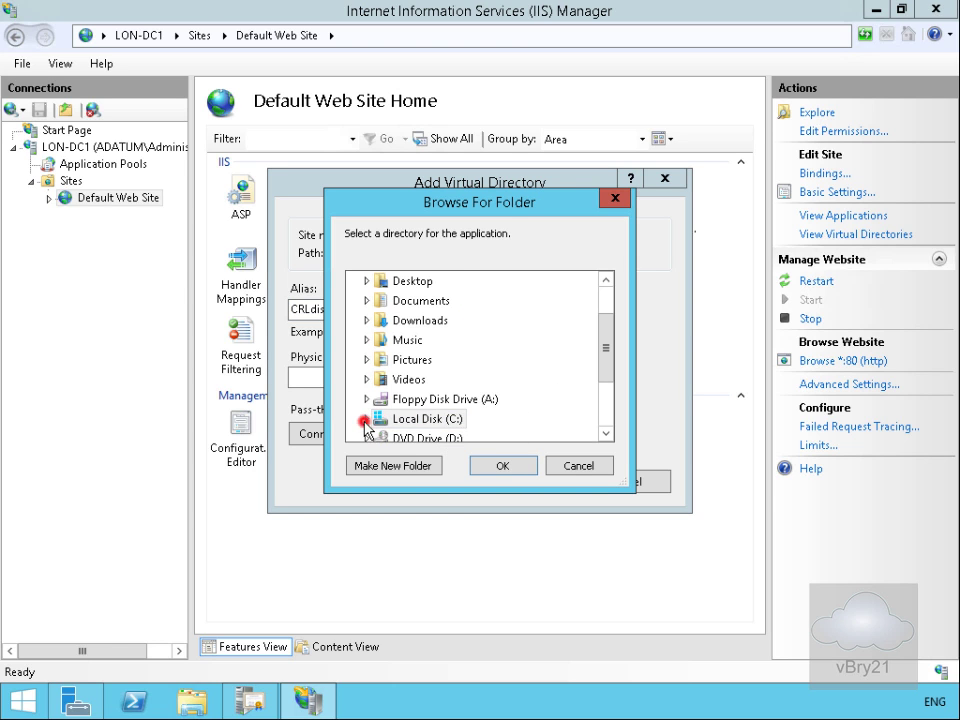
pyautogui.click(366, 420)
pyautogui.click(420, 301)
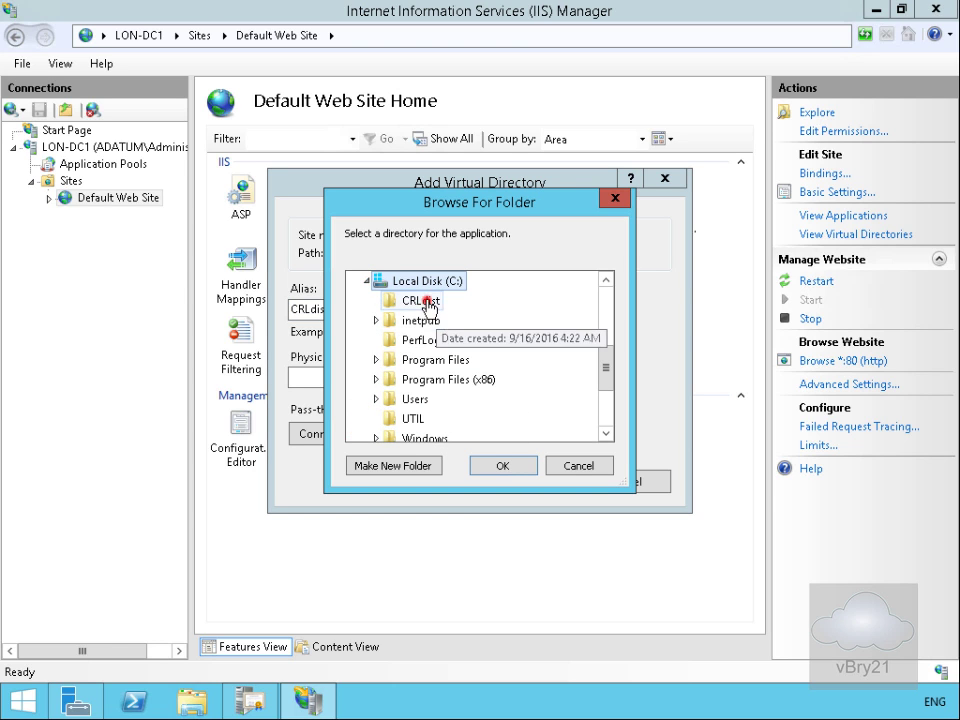
pyautogui.click(503, 466)
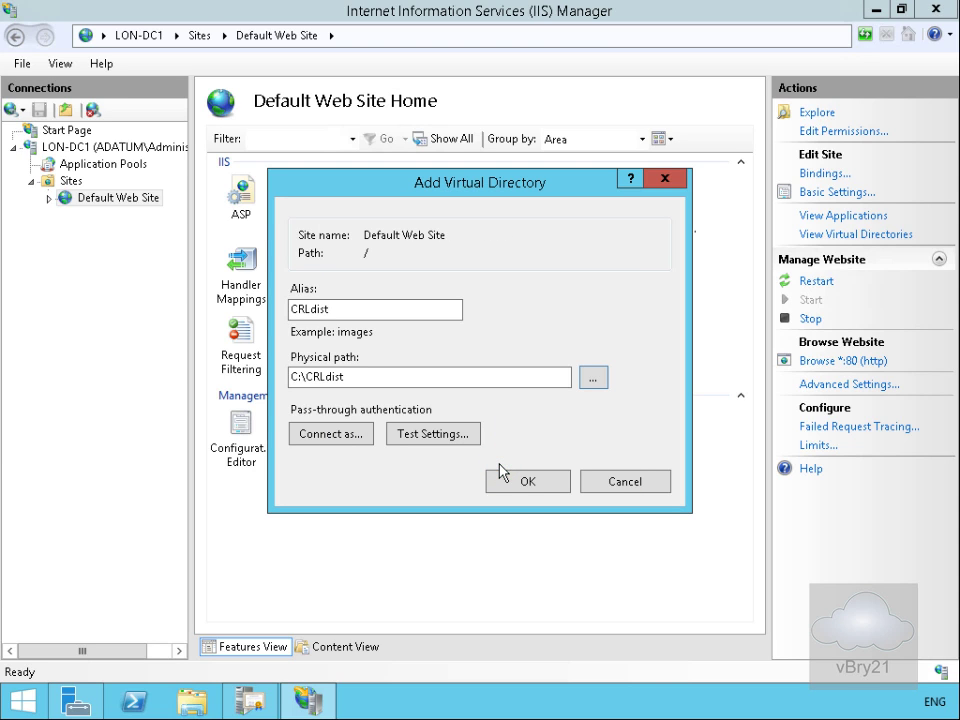
pyautogui.click(508, 481)
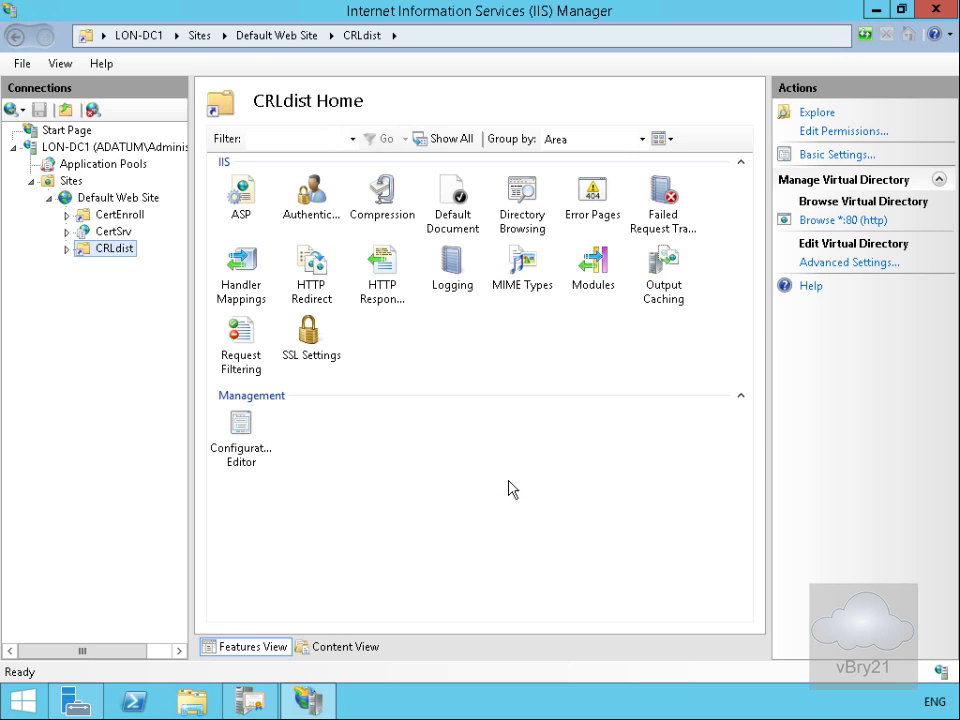
# Step: Enable Directory Browsing for the CRLdist virtual directory and return to its home page
pyautogui.click(527, 218)
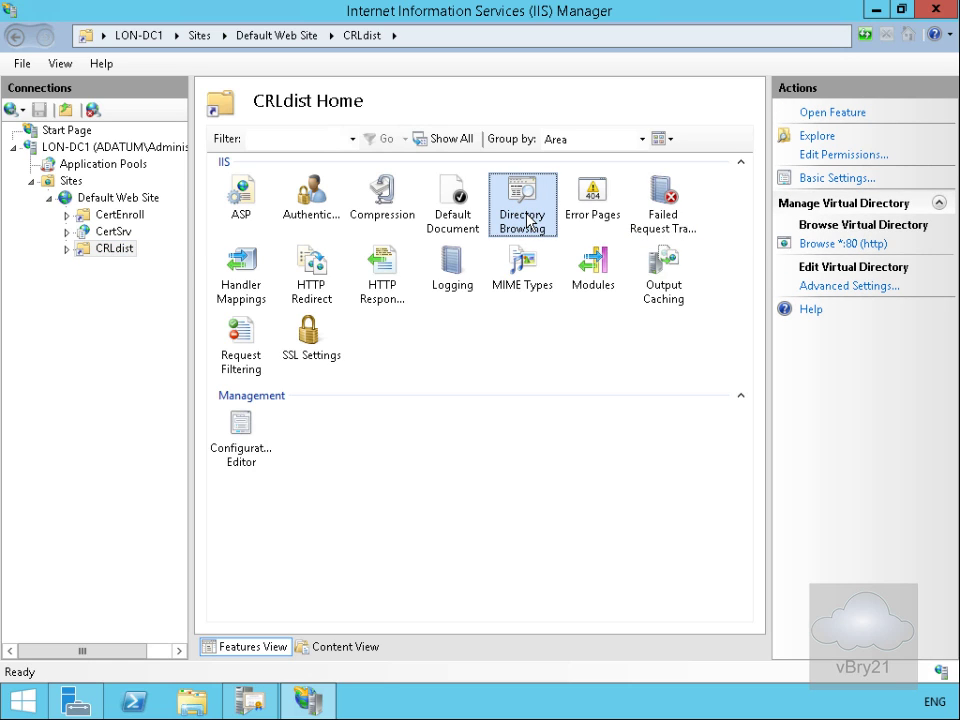
pyautogui.doubleClick(527, 219)
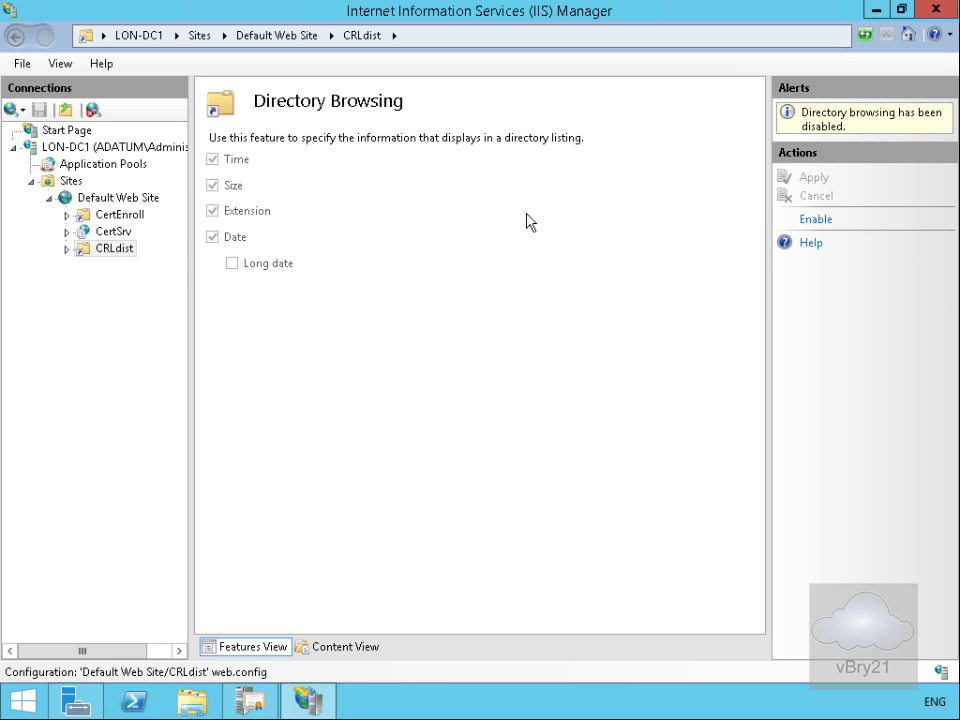
pyautogui.click(815, 222)
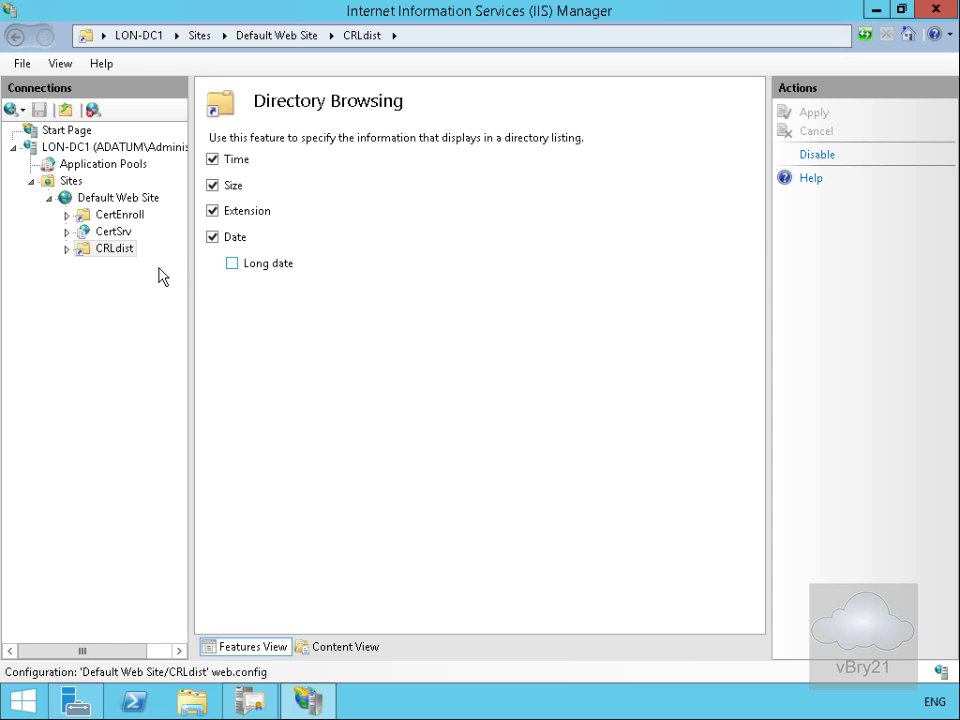
pyautogui.click(119, 253)
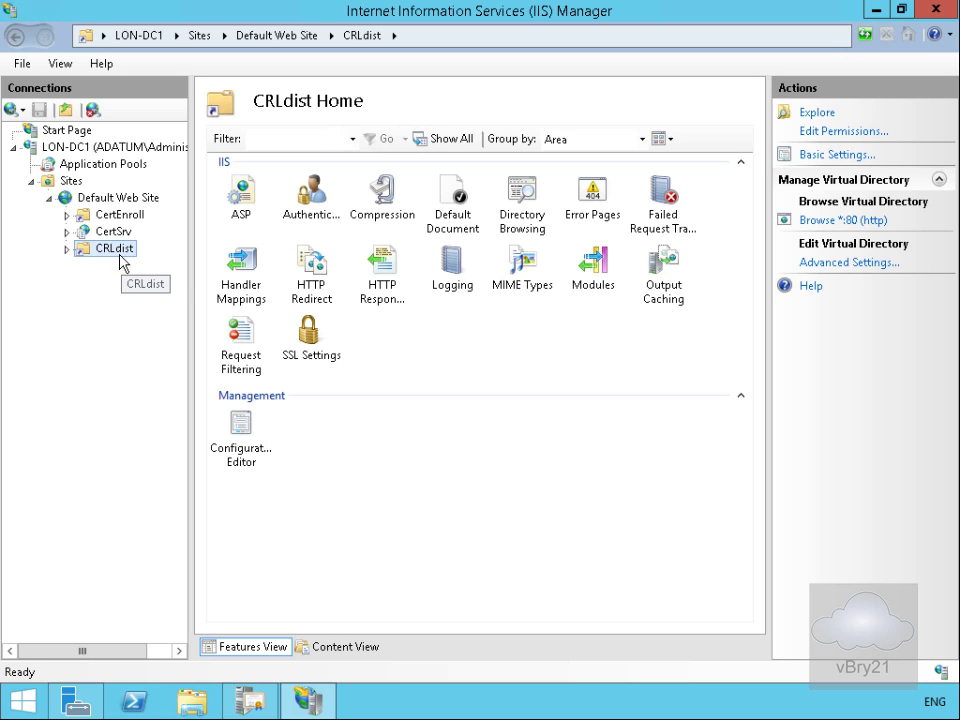
pyautogui.click(248, 436)
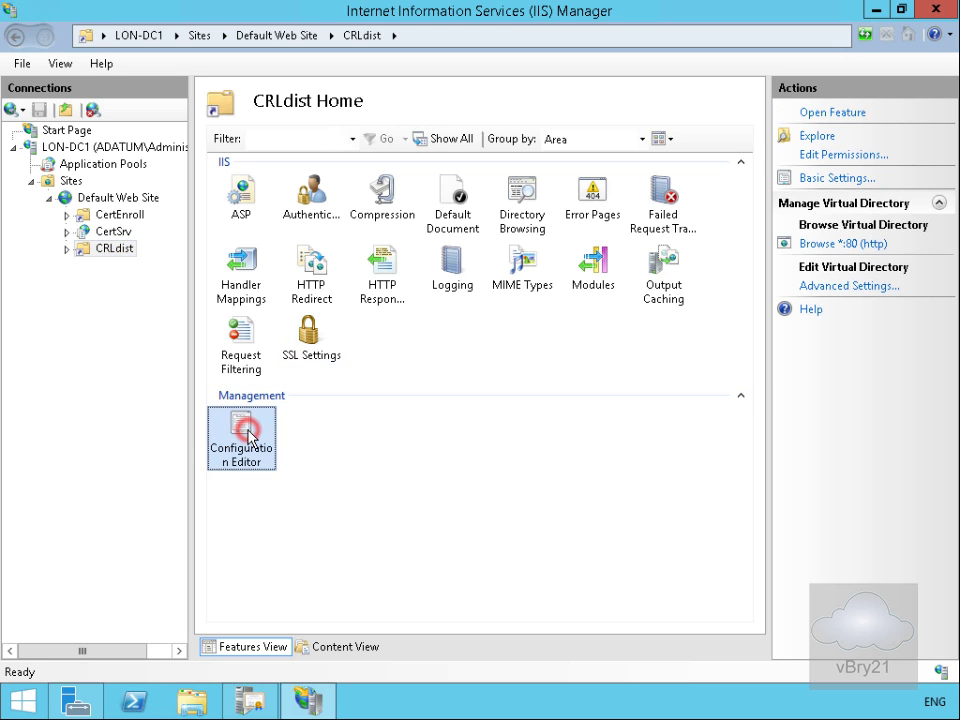
# Step: In Configuration Editor, set requestFiltering allowDoubleEscaping to True for CRLdist, apply, and close IIS Manager
pyautogui.doubleClick(248, 436)
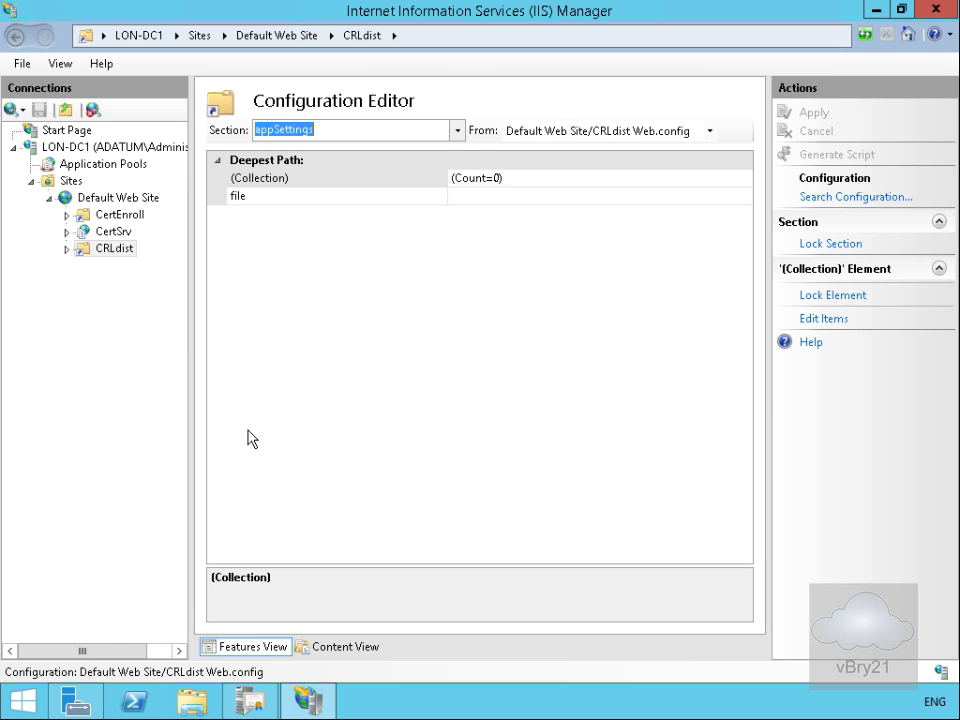
pyautogui.click(455, 137)
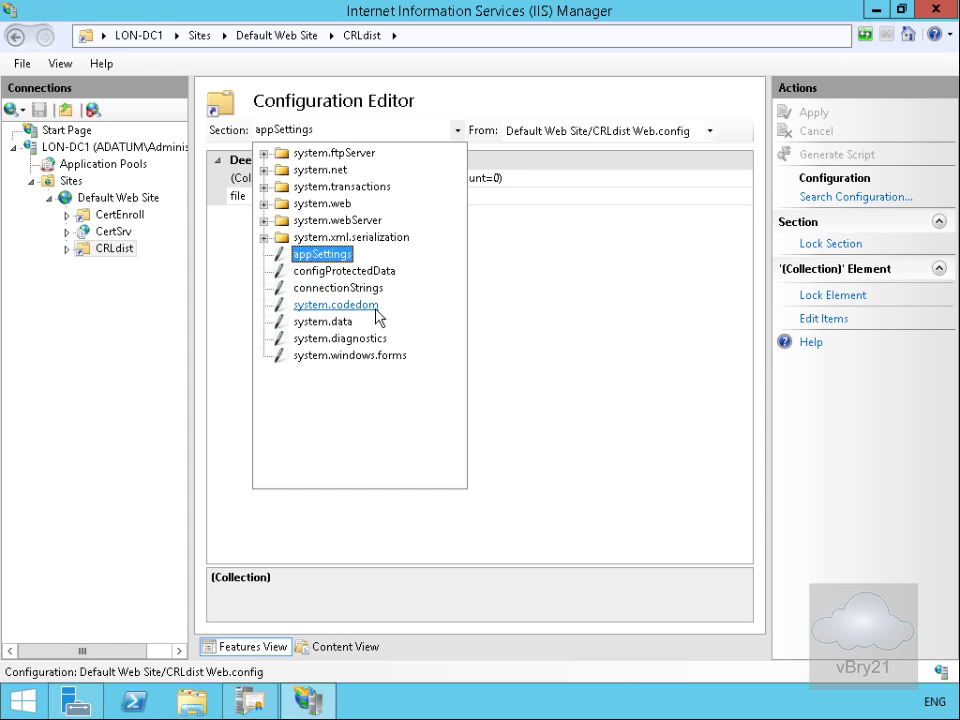
pyautogui.click(261, 223)
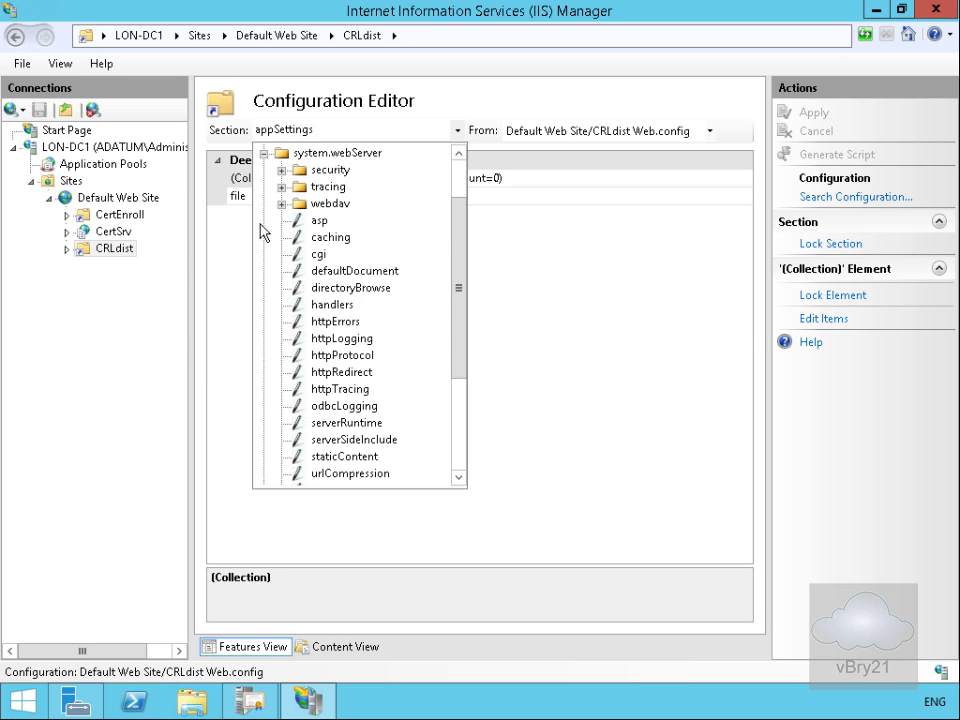
pyautogui.click(281, 171)
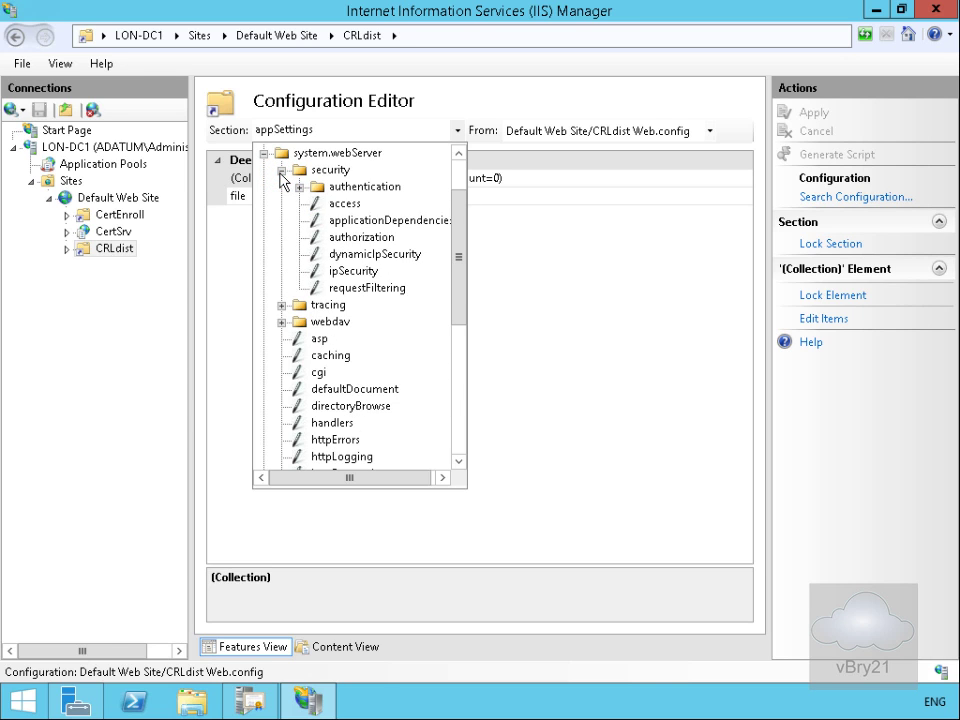
pyautogui.click(358, 289)
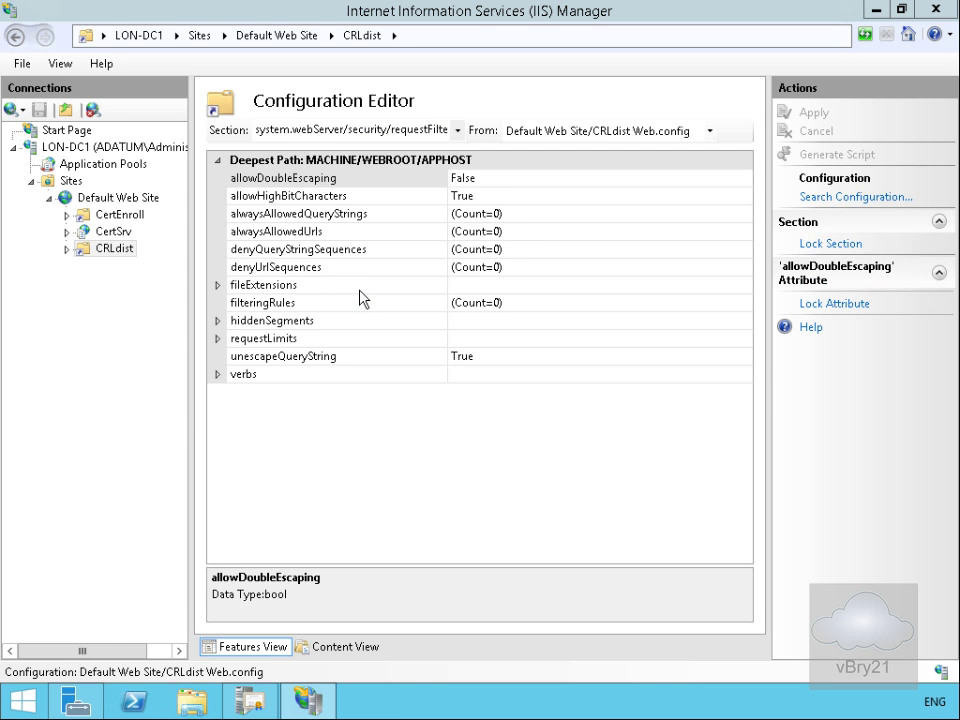
pyautogui.click(460, 180)
pyautogui.click(744, 178)
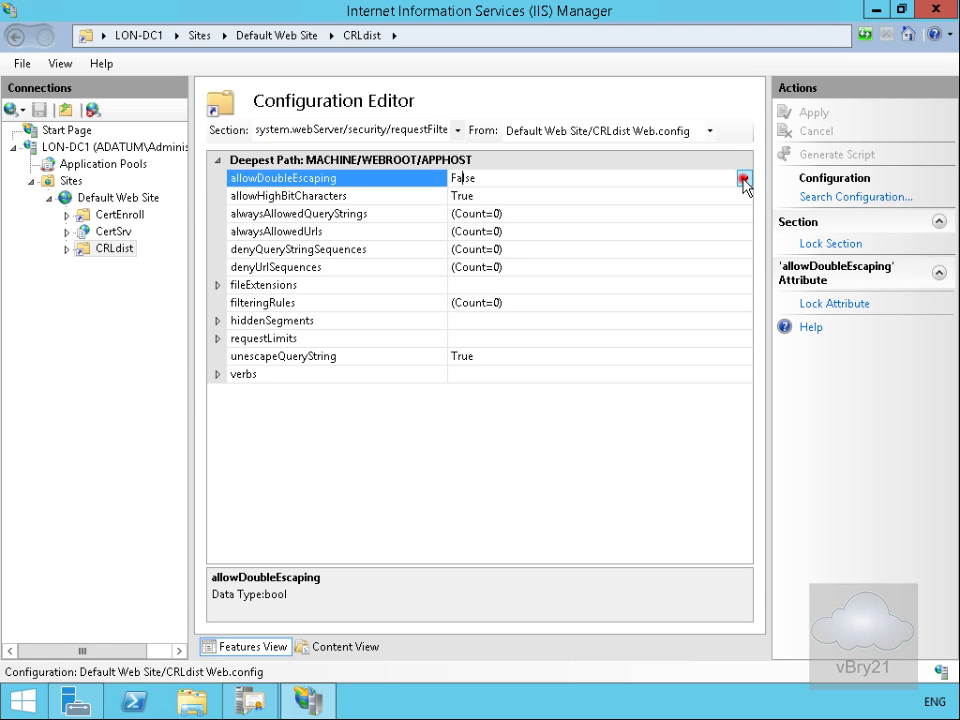
pyautogui.click(678, 197)
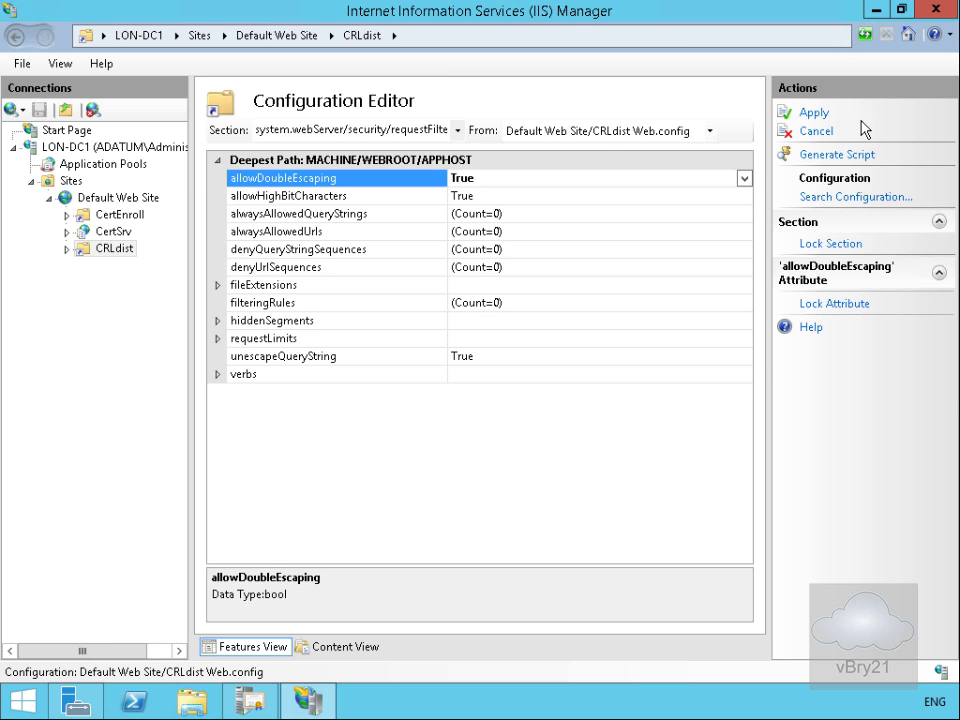
pyautogui.click(816, 112)
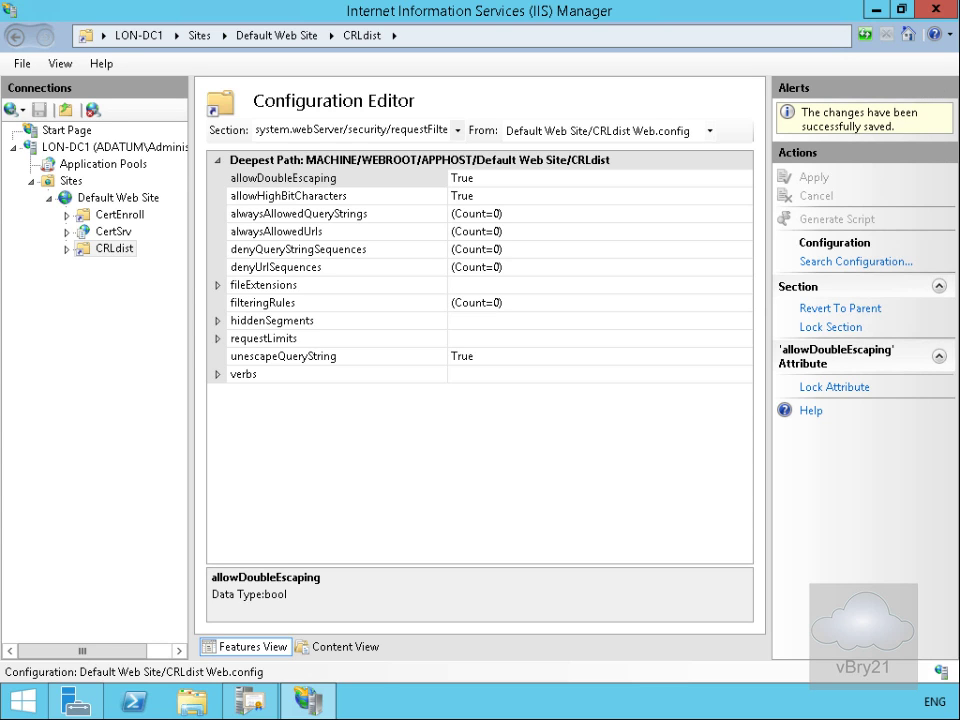
pyautogui.click(936, 10)
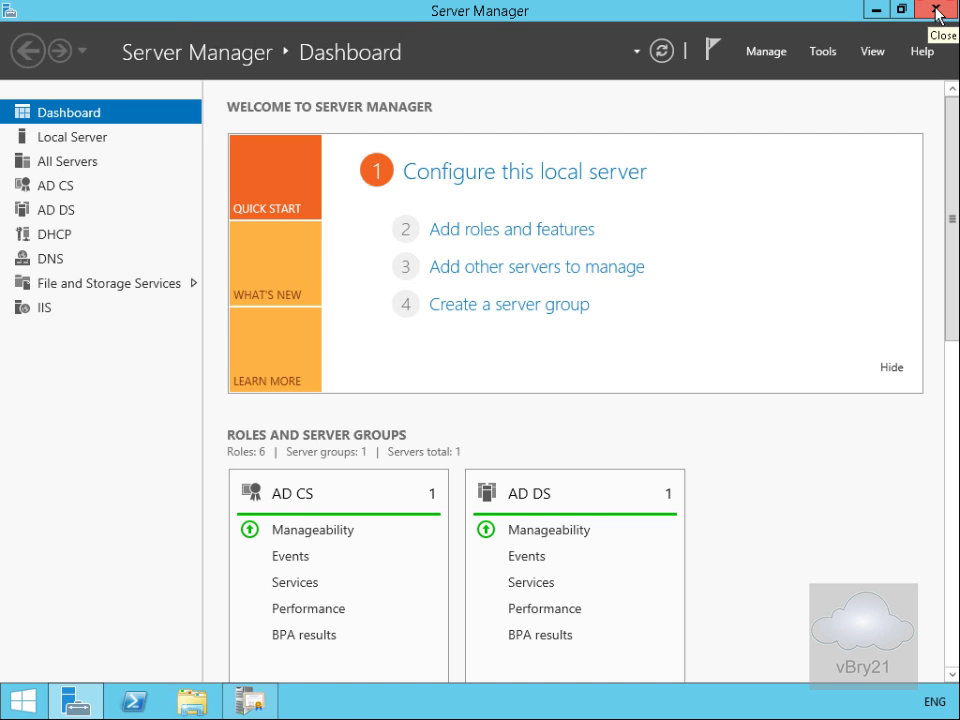
# Step: Add a CRL alias (CNAME) record in Adatum.com pointing to LON-DC1.adatum.com, then close DNS Manager
pyautogui.click(826, 52)
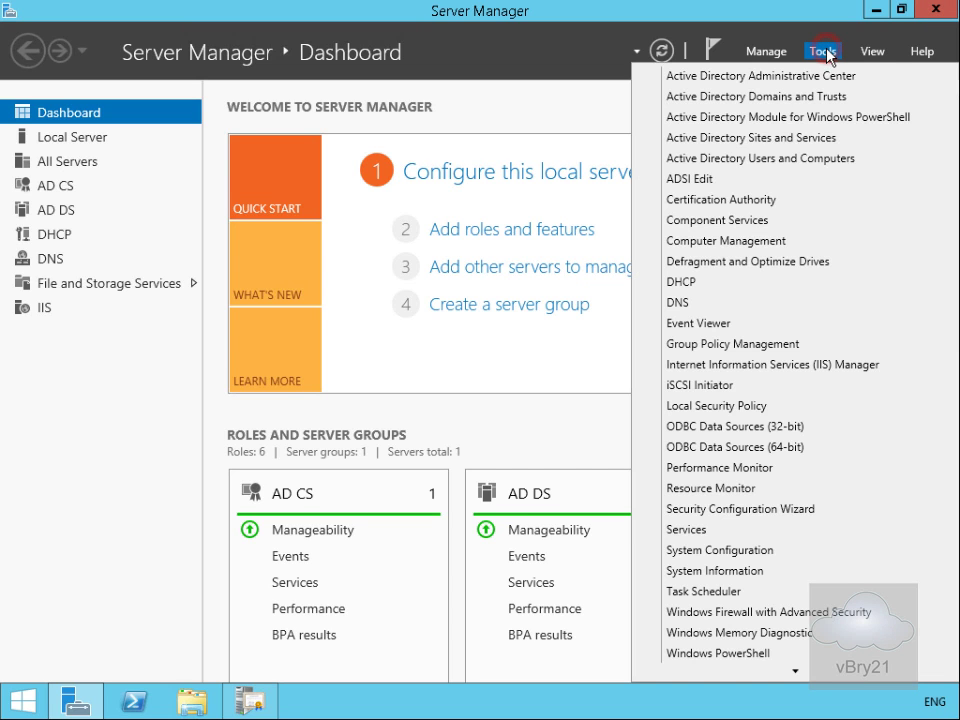
pyautogui.click(695, 303)
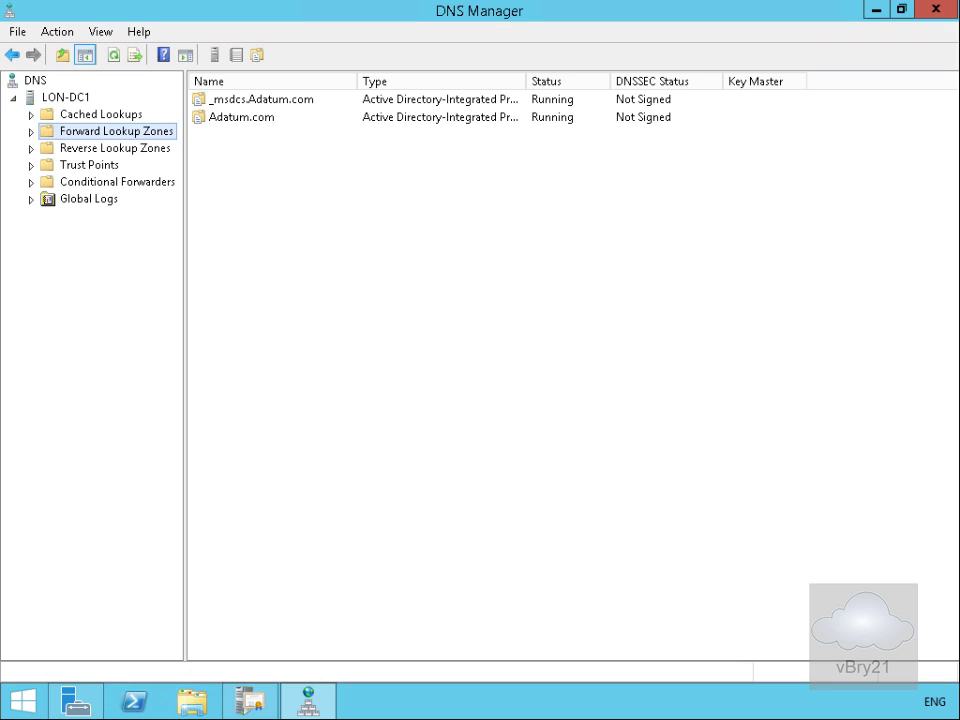
pyautogui.click(31, 131)
pyautogui.click(71, 166)
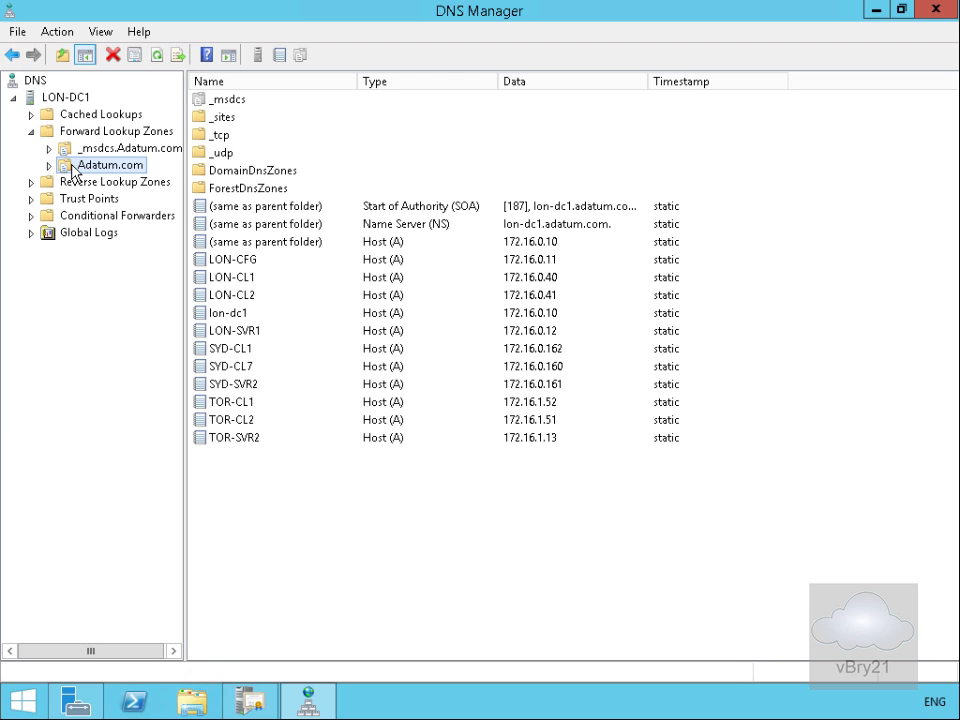
pyautogui.rightClick(71, 166)
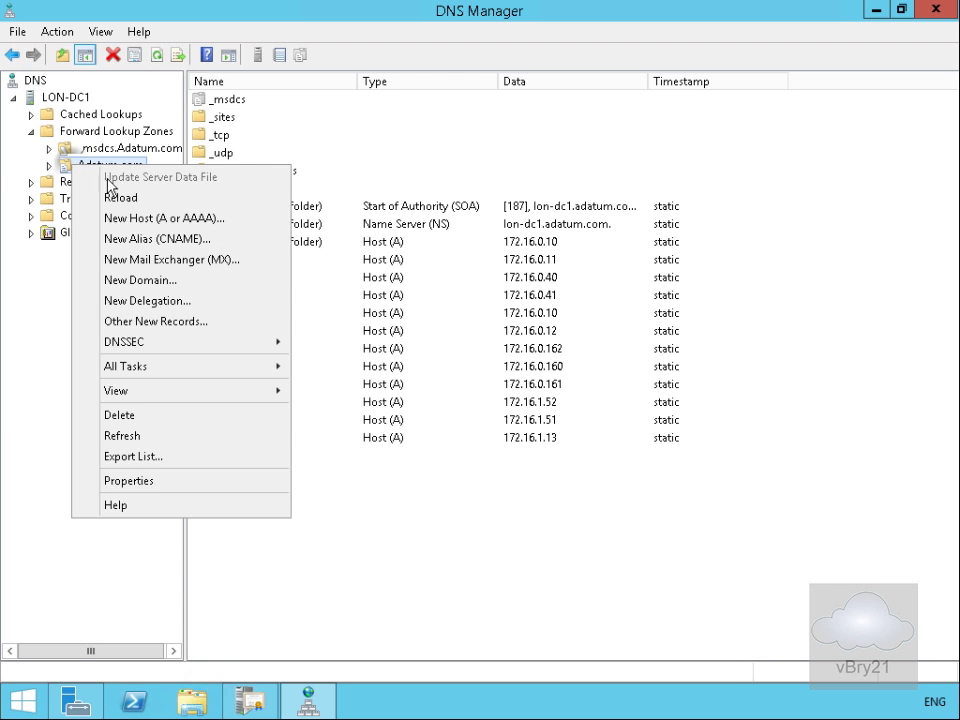
pyautogui.click(133, 238)
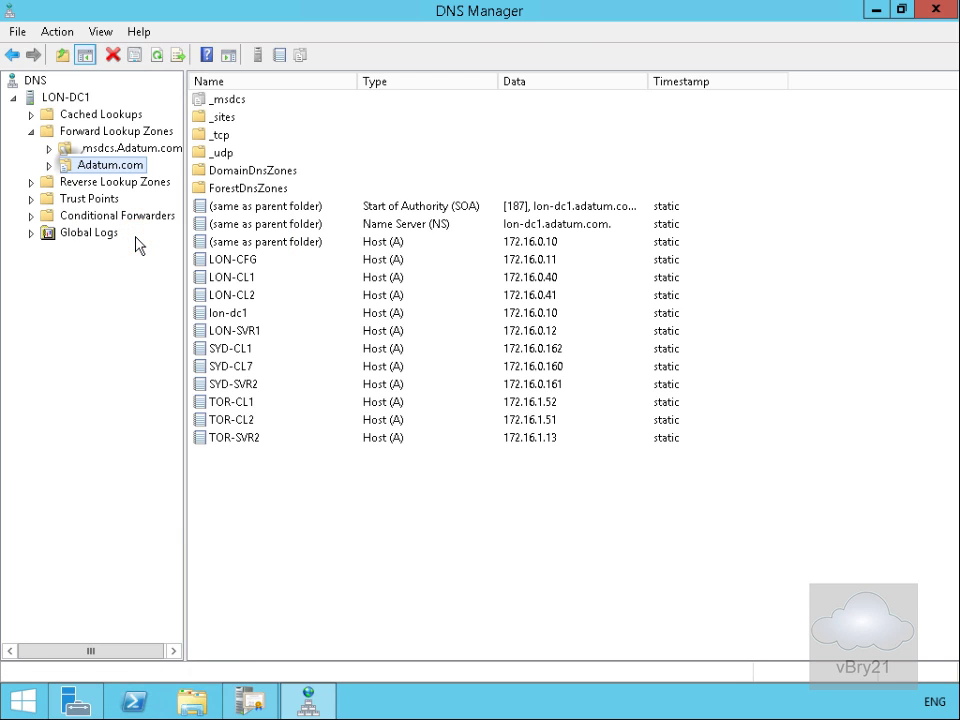
pyautogui.write('CRL')
pyautogui.click(330, 311)
pyautogui.write('LON-DC1.adatum.com')
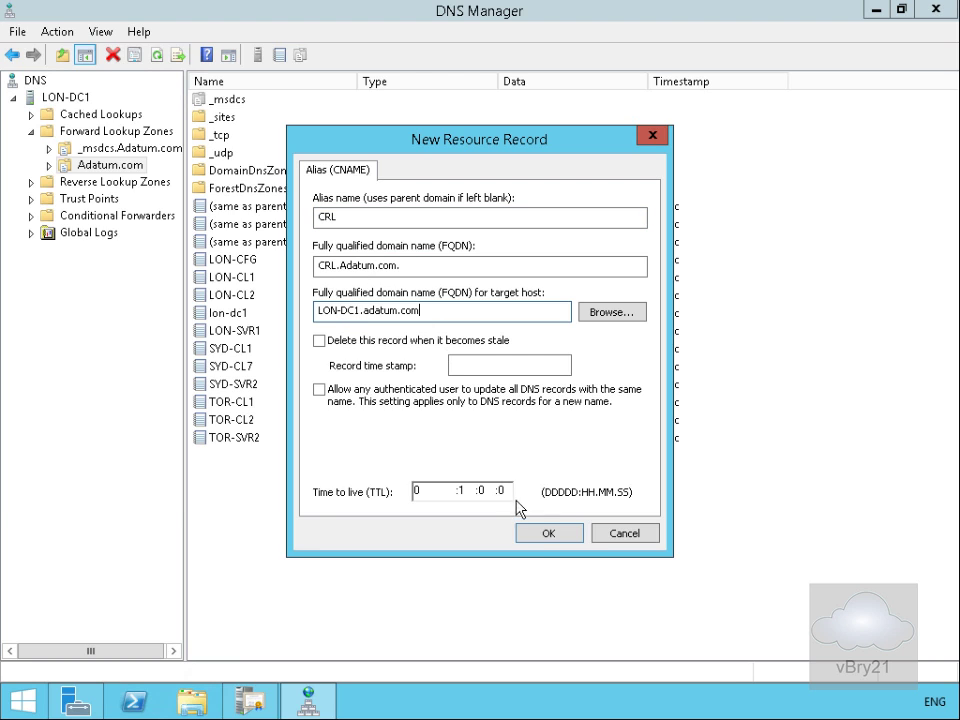
pyautogui.click(543, 535)
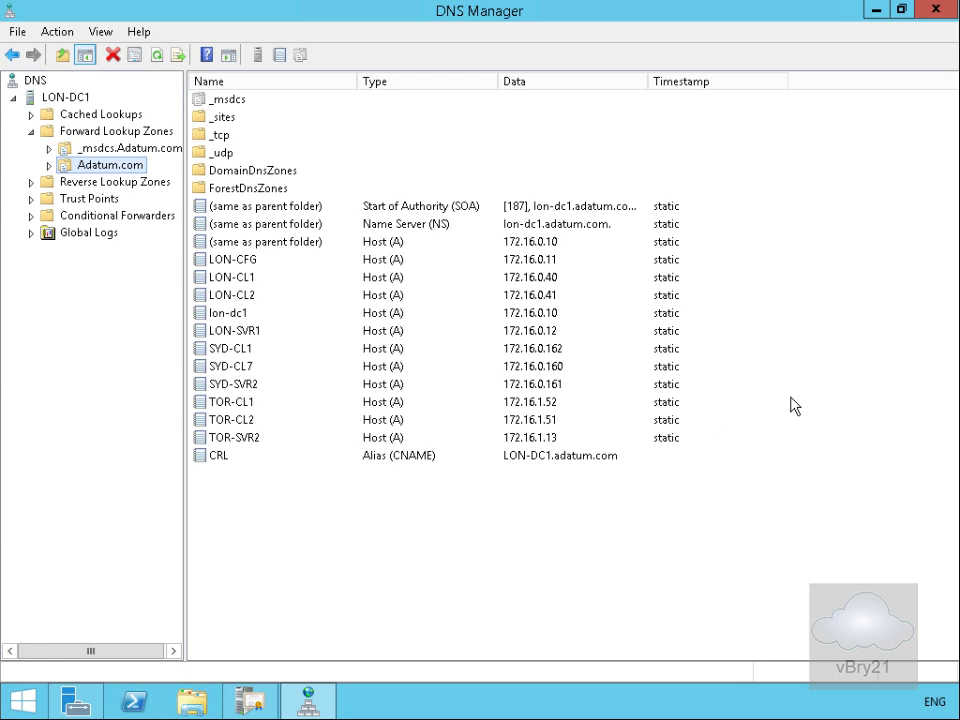
pyautogui.click(922, 11)
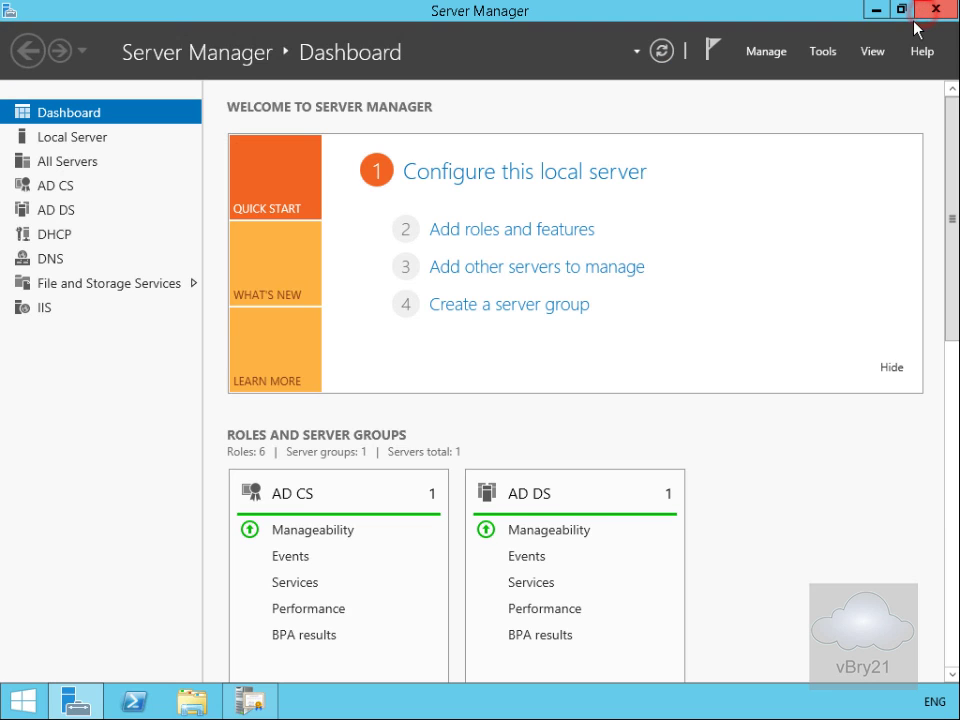
# Step: Create the security group Adatum Mobile Enrollment Agents in the IT unit
pyautogui.click(831, 57)
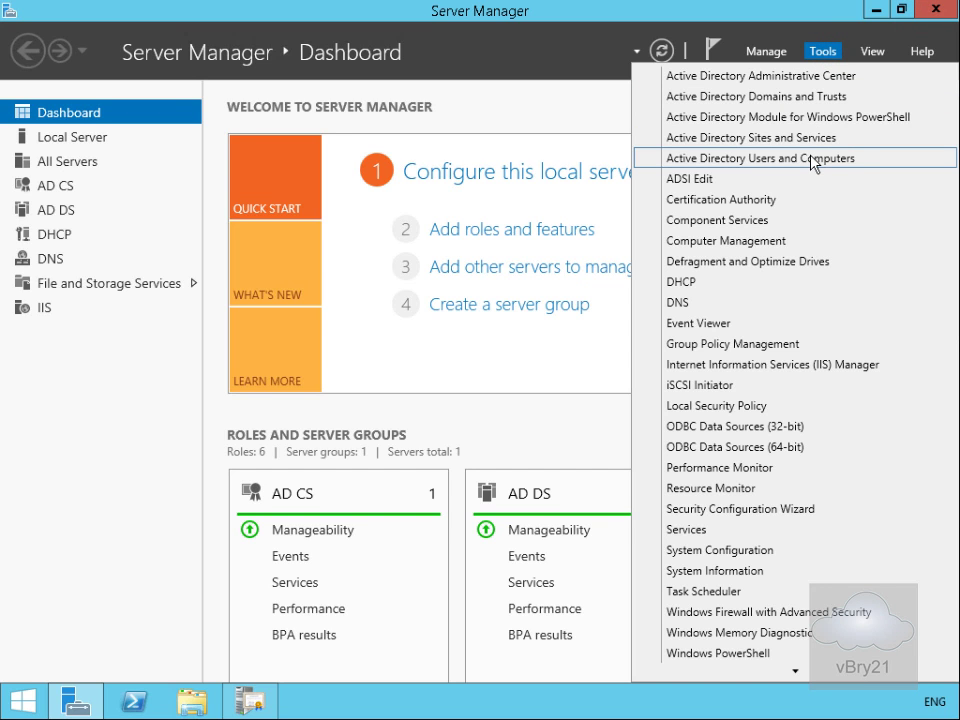
pyautogui.click(813, 160)
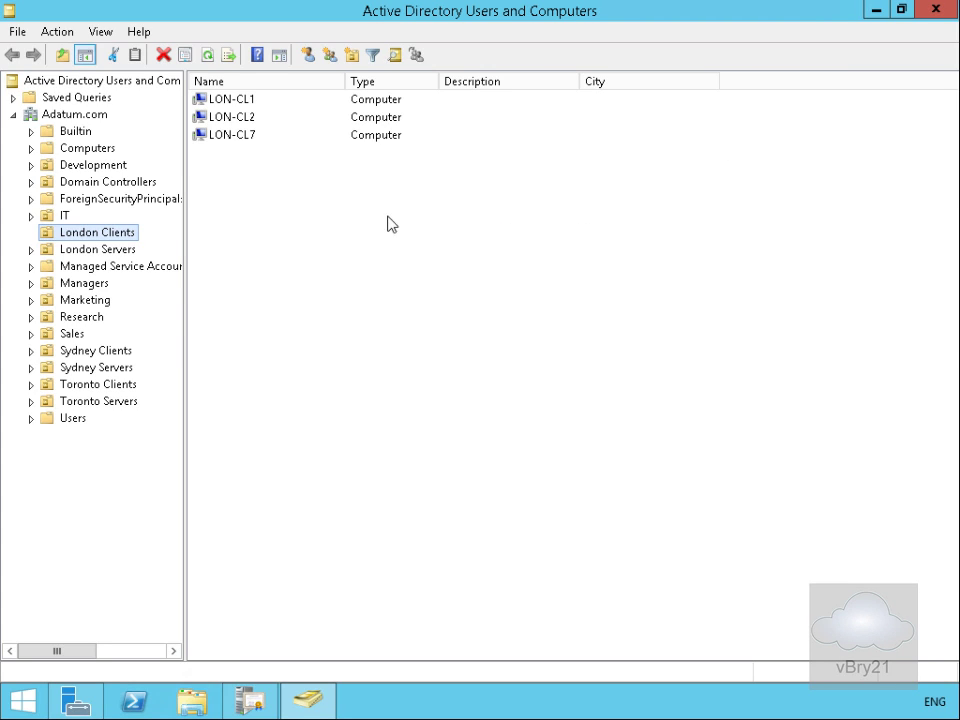
pyautogui.click(66, 217)
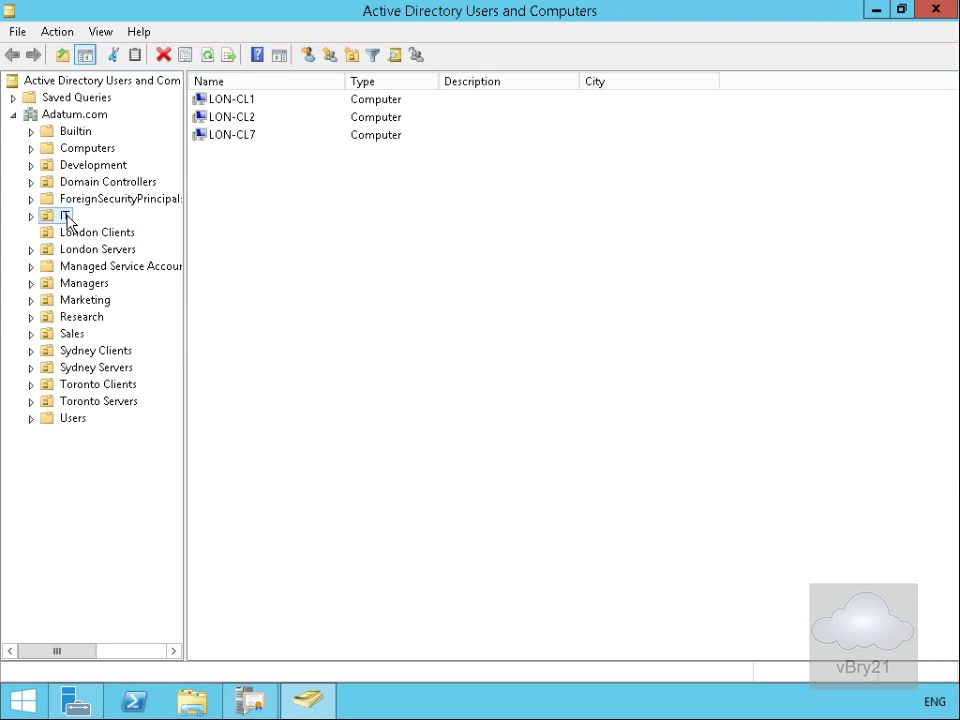
pyautogui.click(66, 217)
pyautogui.rightClick(65, 216)
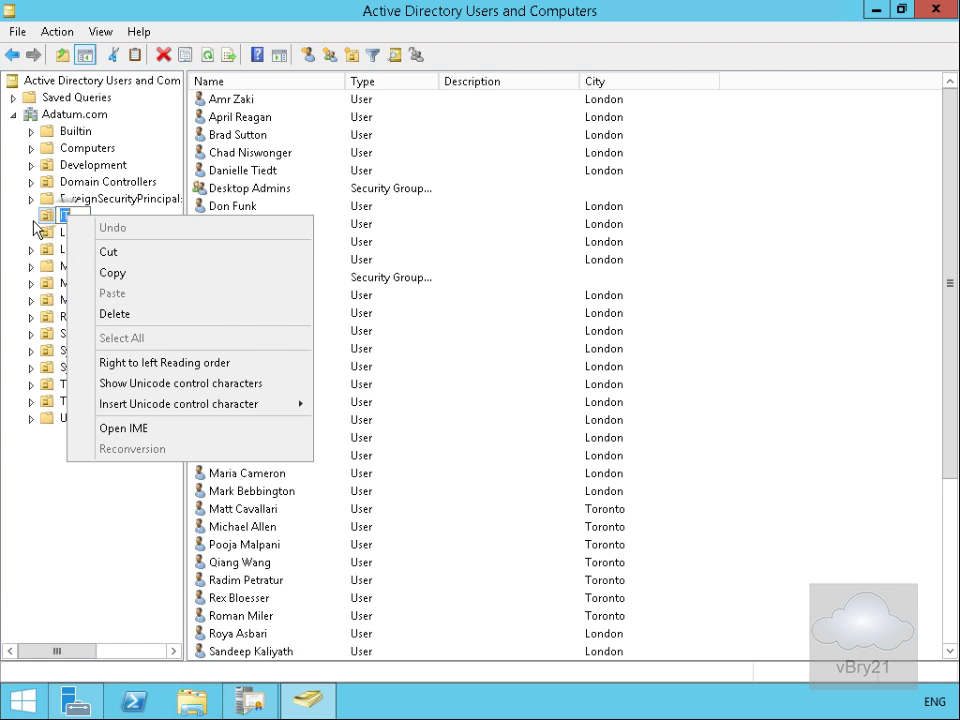
pyautogui.click(36, 215)
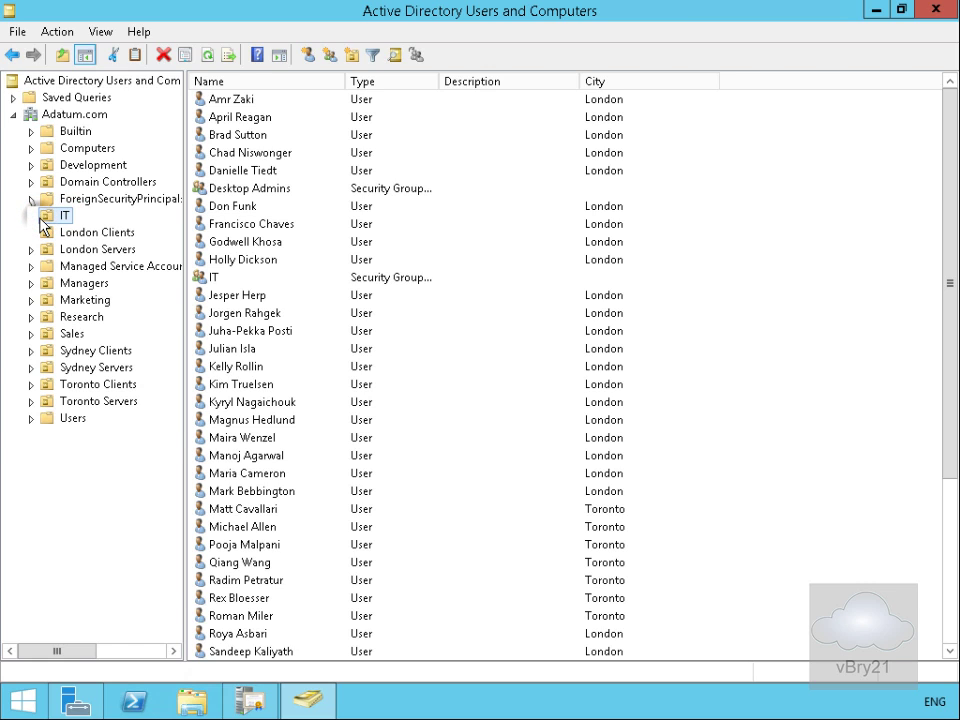
pyautogui.rightClick(57, 220)
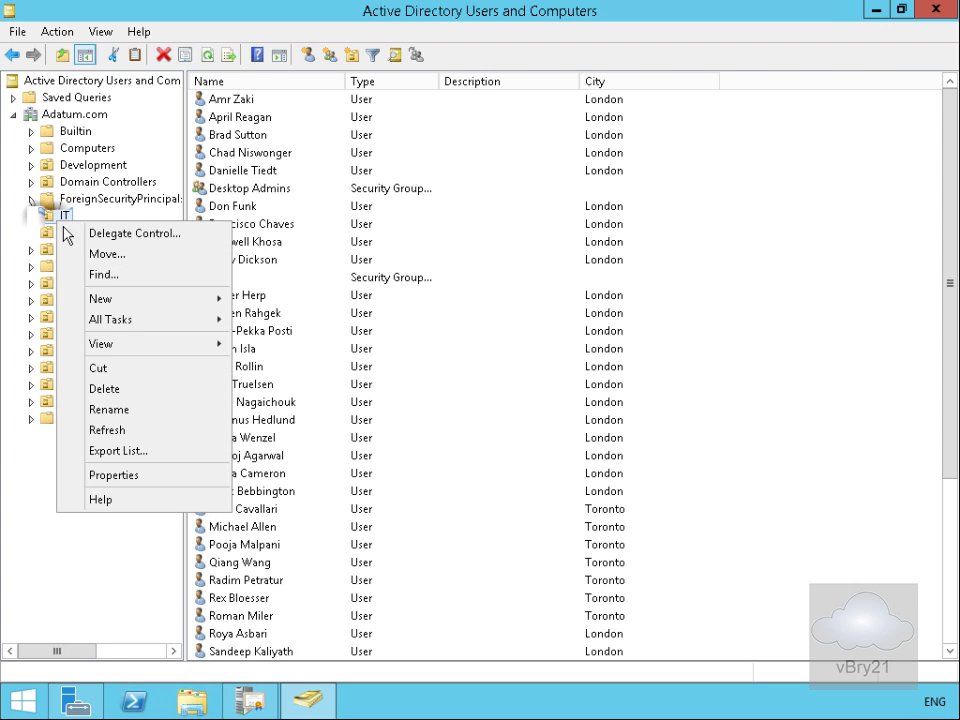
pyautogui.moveTo(118, 299)
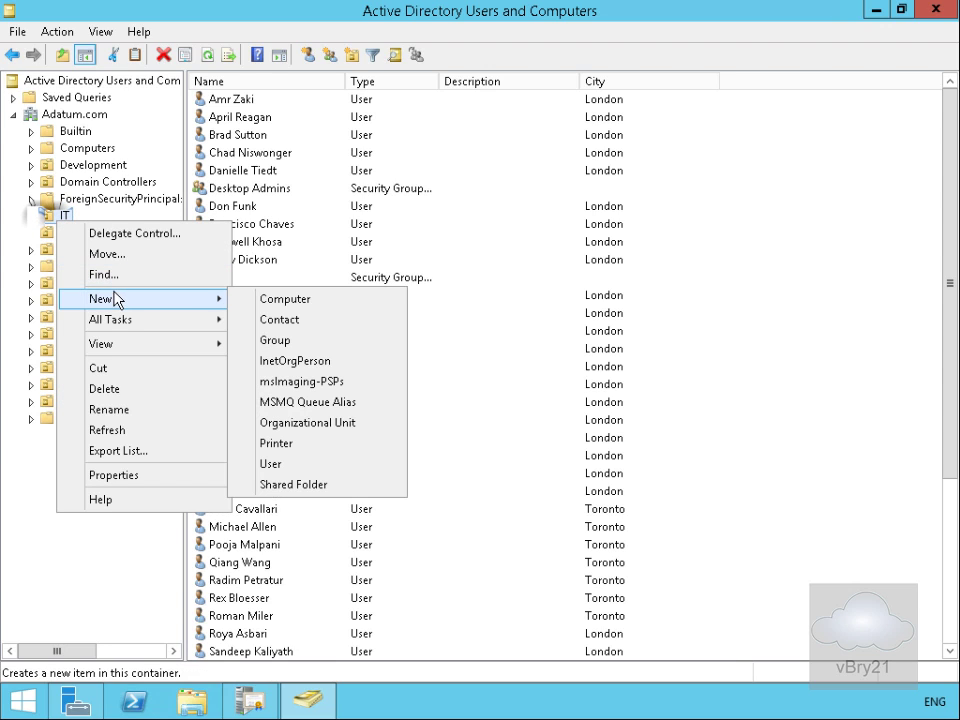
pyautogui.click(279, 340)
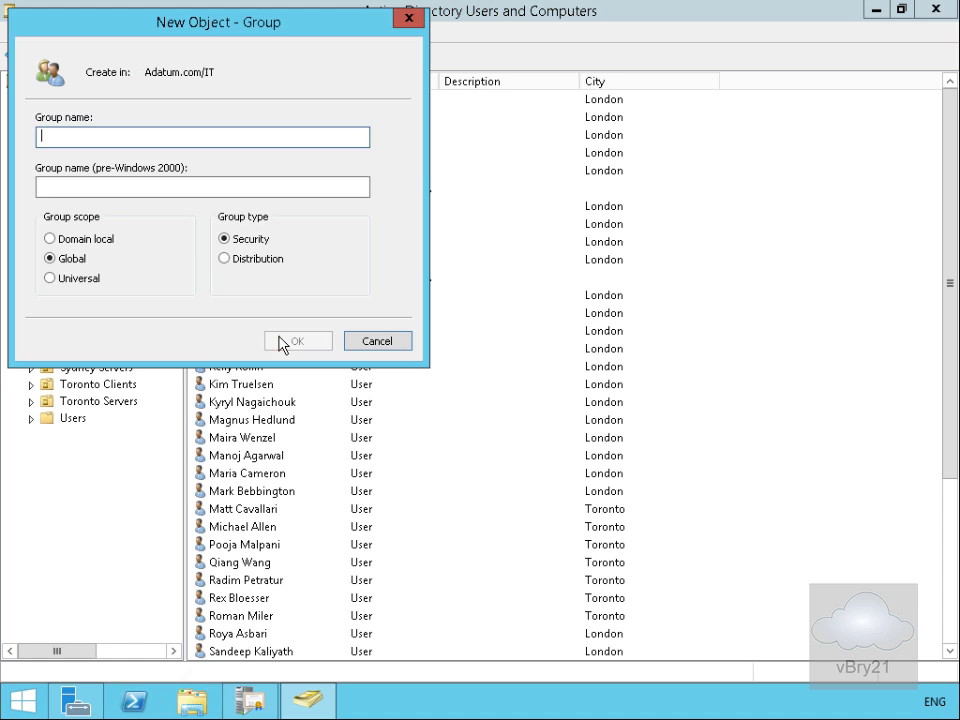
pyautogui.write('Adatum Mobile Enrollment Agents')
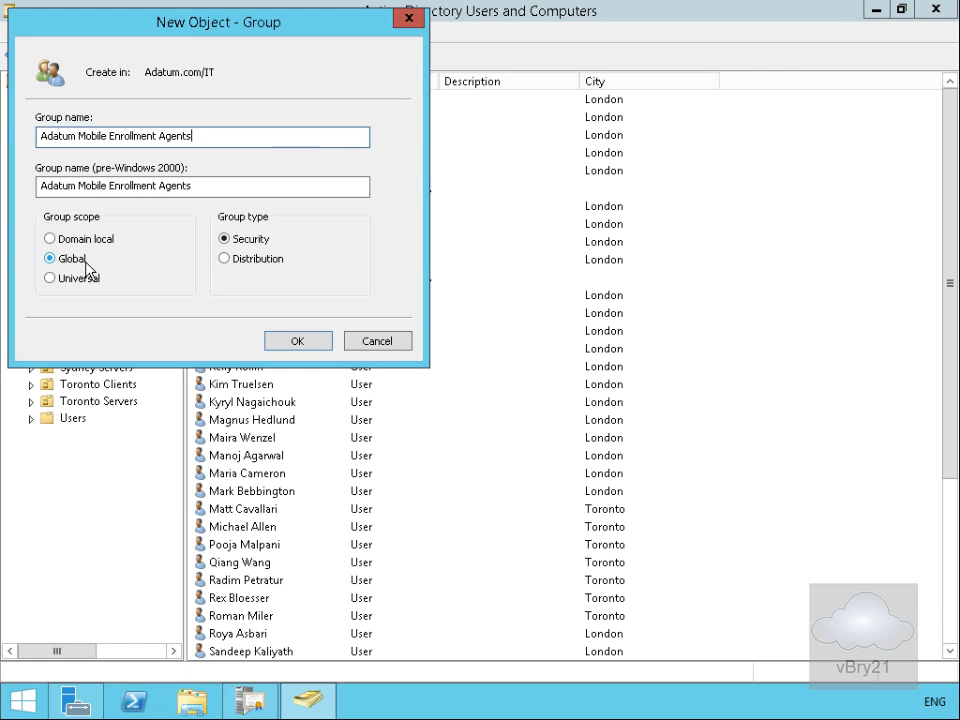
pyautogui.click(294, 342)
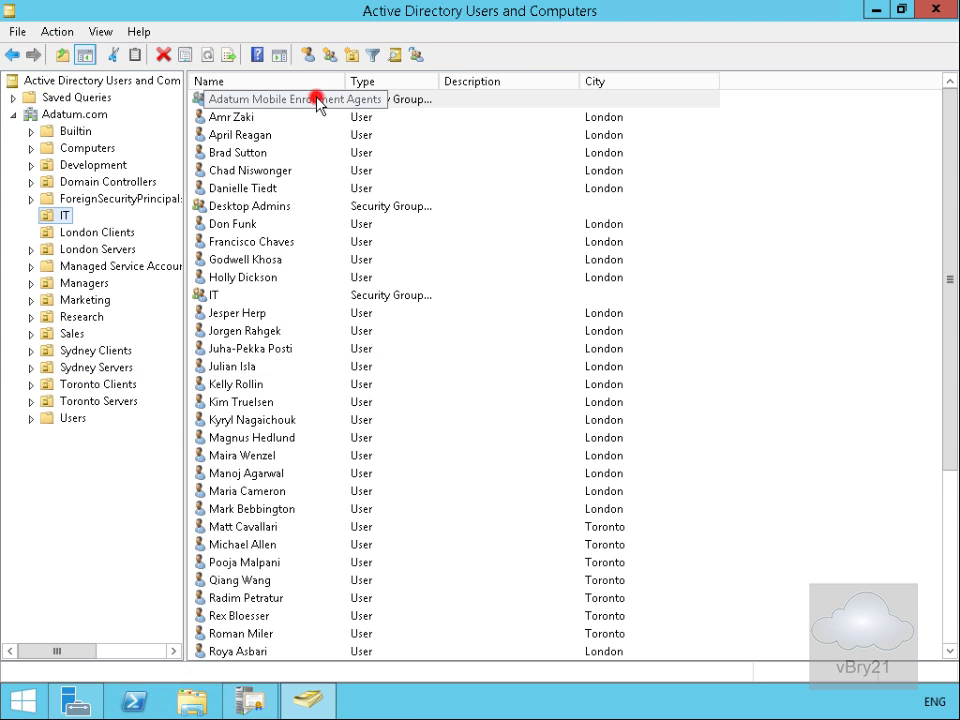
# Step: Add an IT user account as a member of Adatum Mobile Enrollment Agents
pyautogui.doubleClick(317, 99)
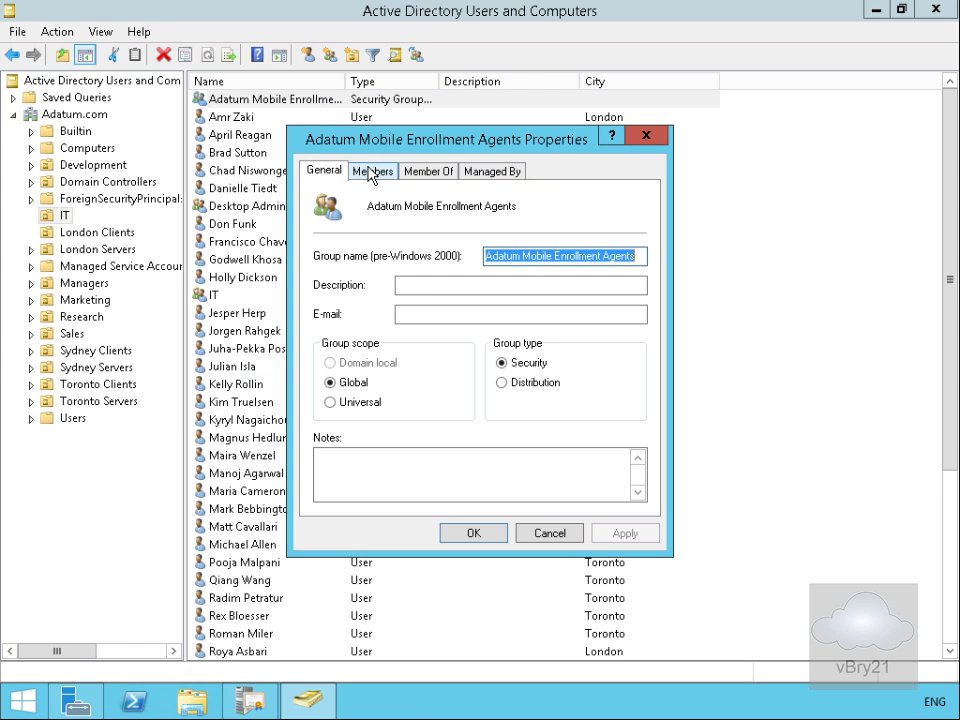
pyautogui.click(371, 171)
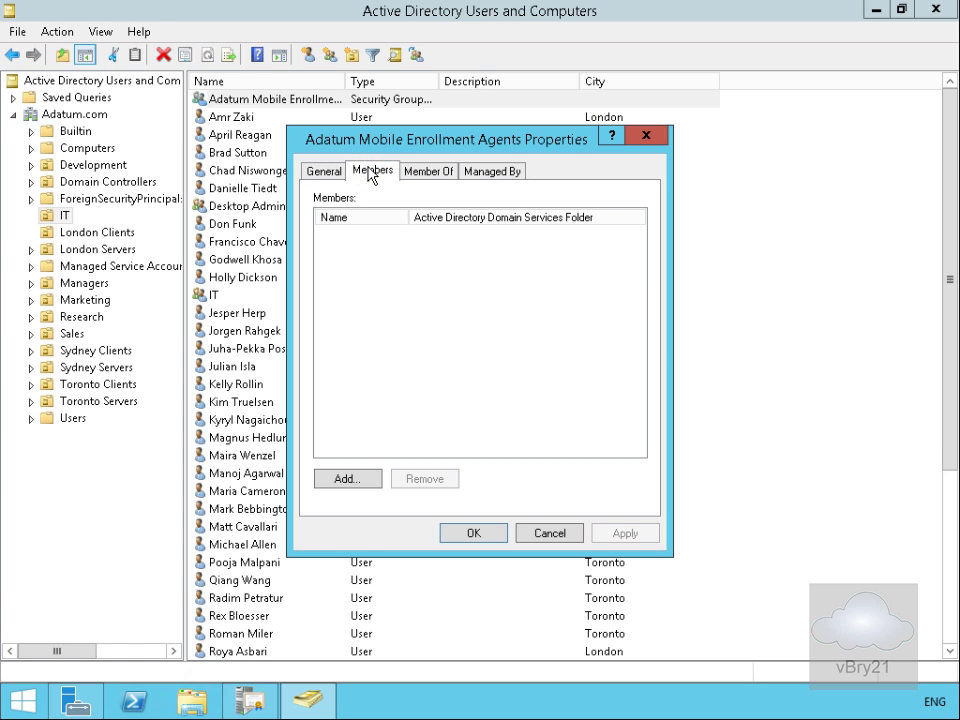
pyautogui.click(361, 479)
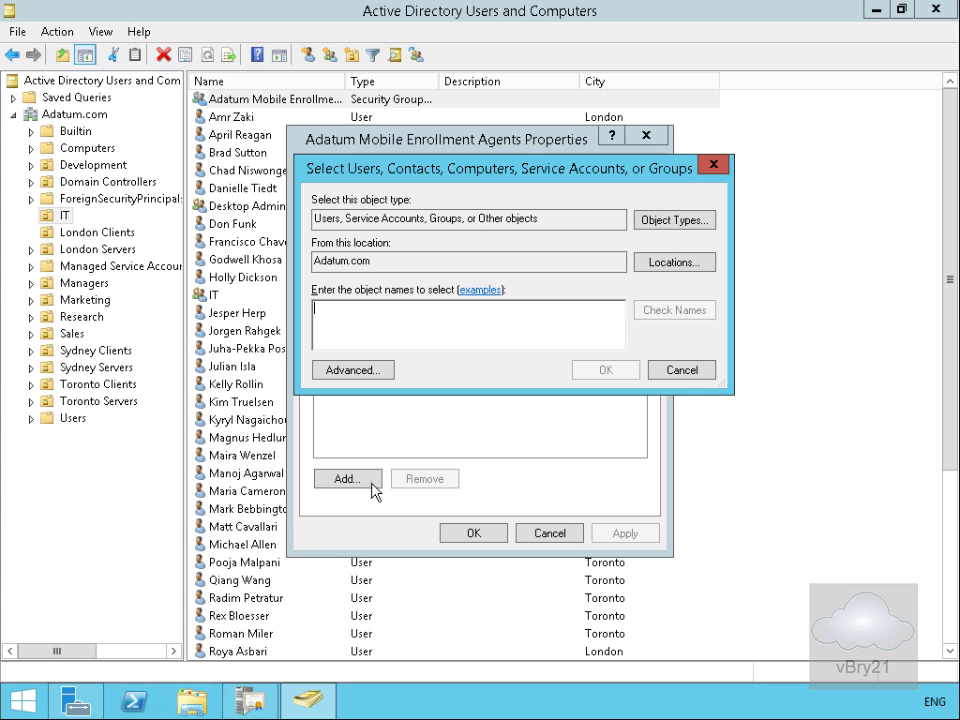
pyautogui.click(406, 333)
pyautogui.write('am')
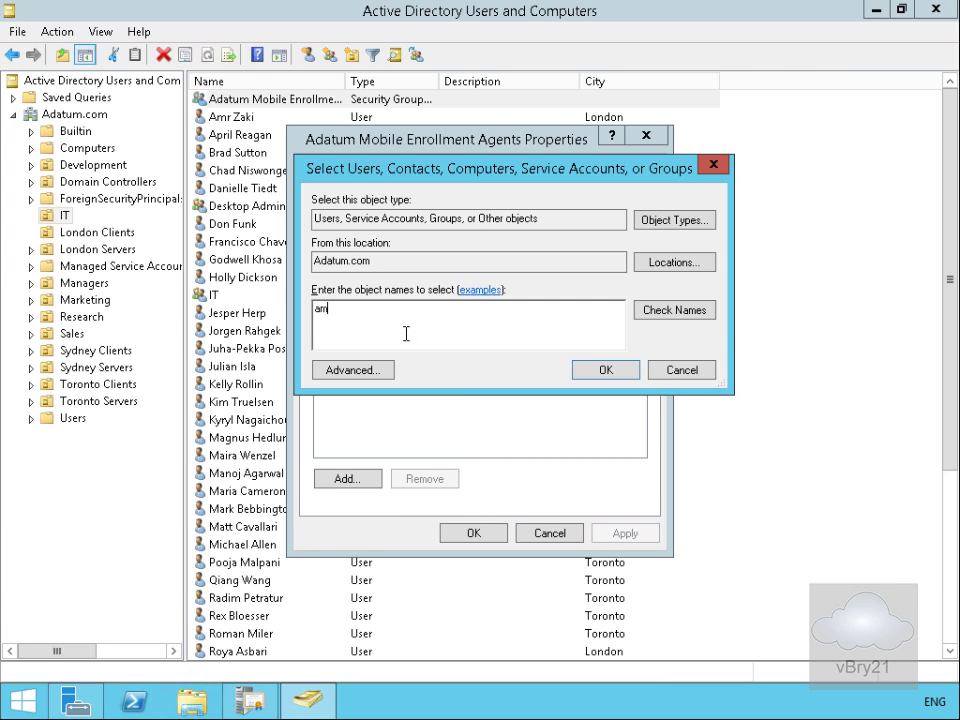
pyautogui.write('r')
pyautogui.click(657, 318)
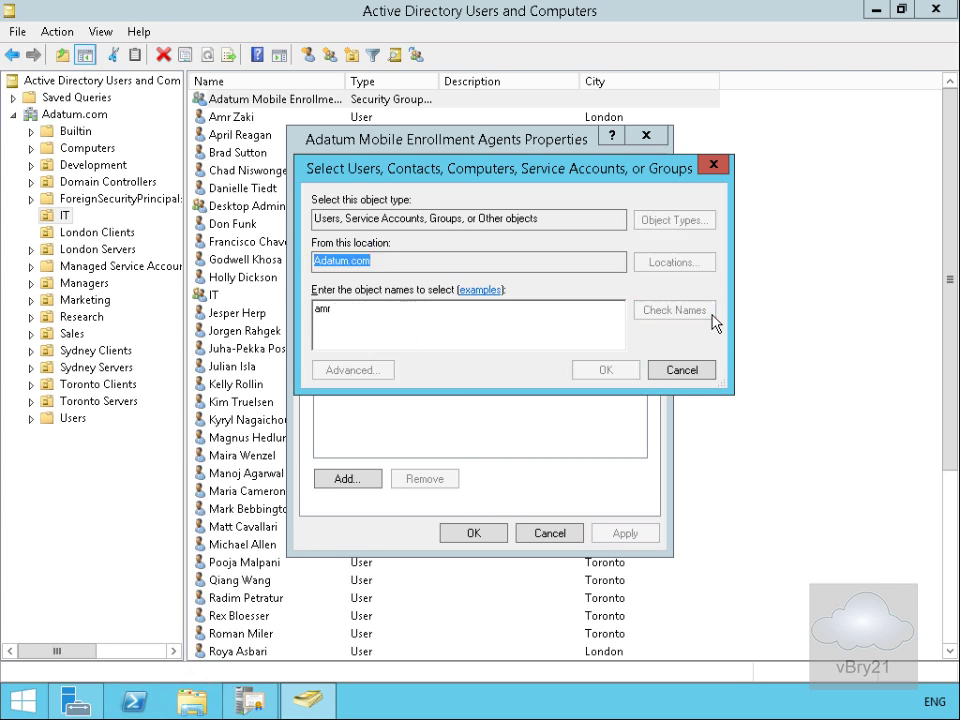
pyautogui.click(605, 370)
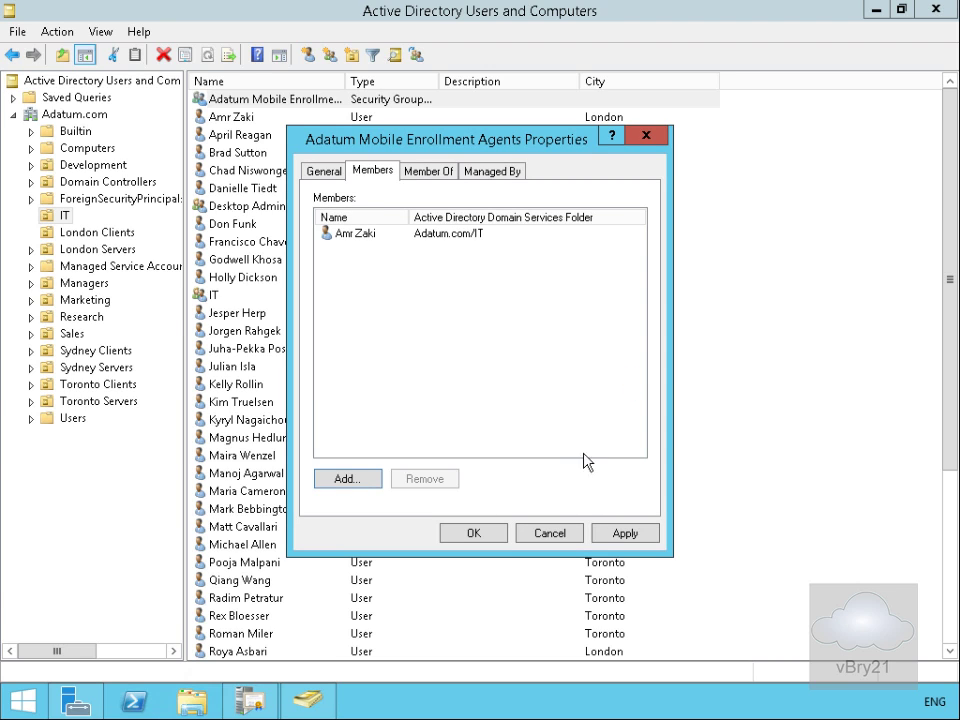
pyautogui.click(500, 535)
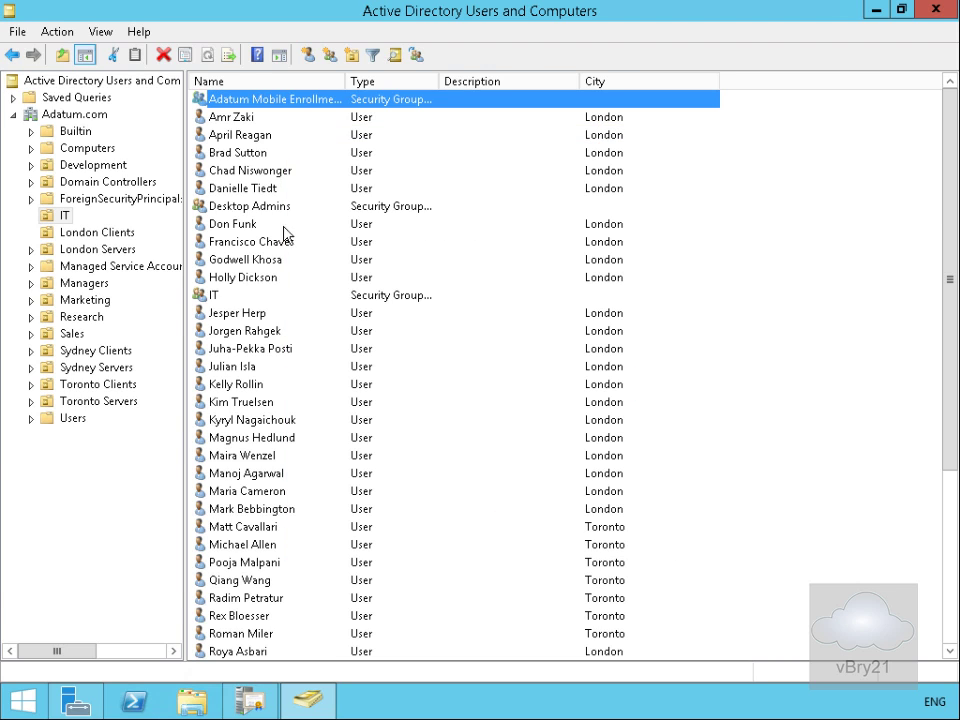
# Step: Save the member user's e-mail address on their account, then return to the Certification Authority console
pyautogui.click(240, 119)
pyautogui.doubleClick(240, 119)
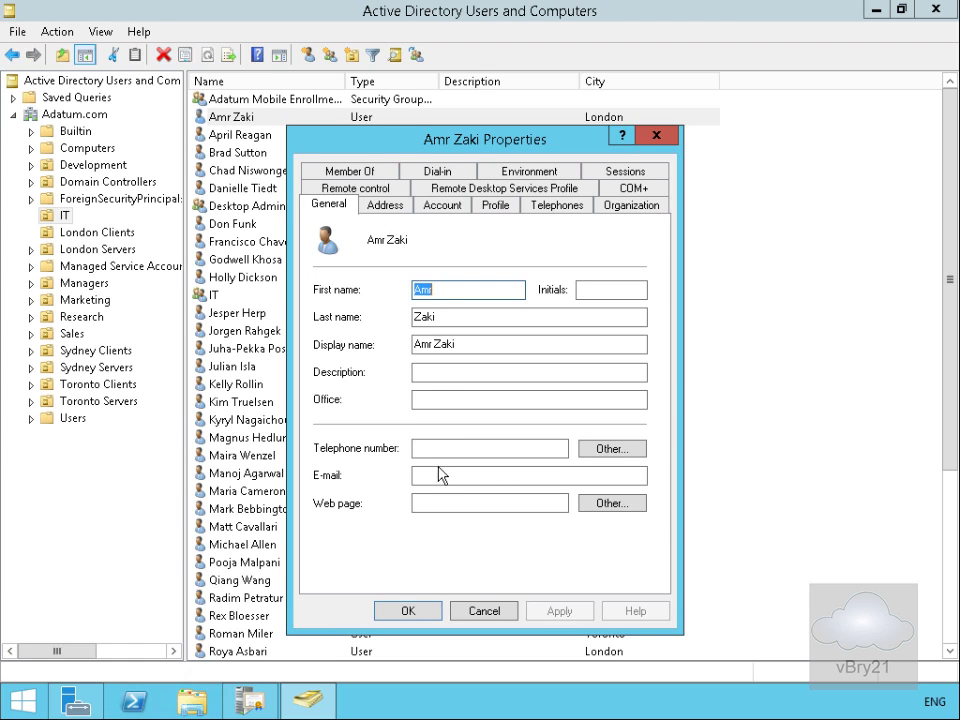
pyautogui.click(440, 474)
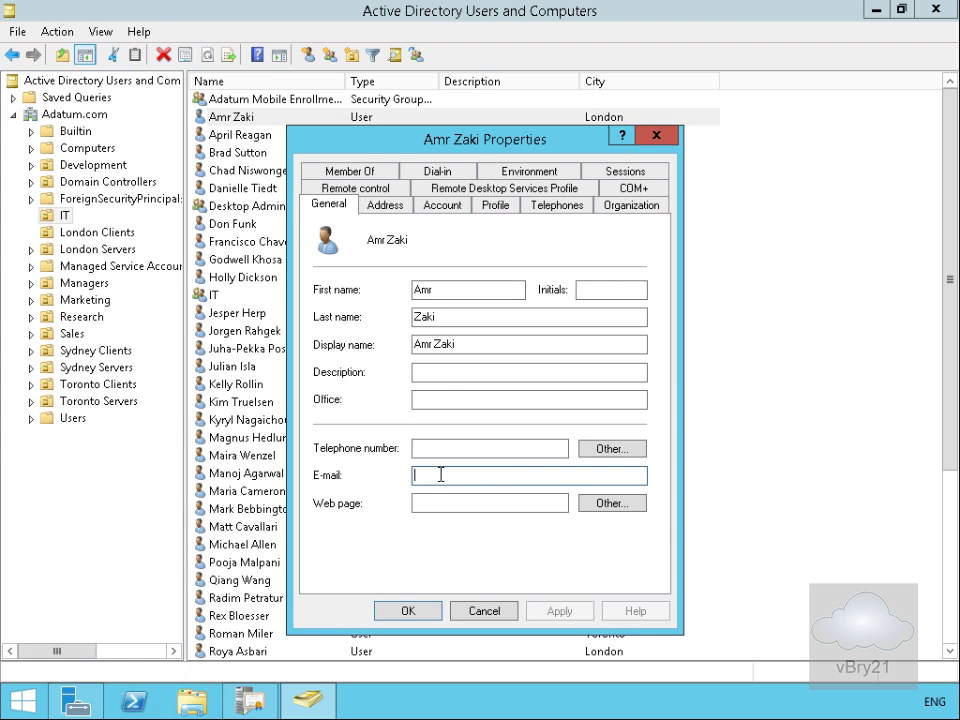
pyautogui.write('amr@adatum.com')
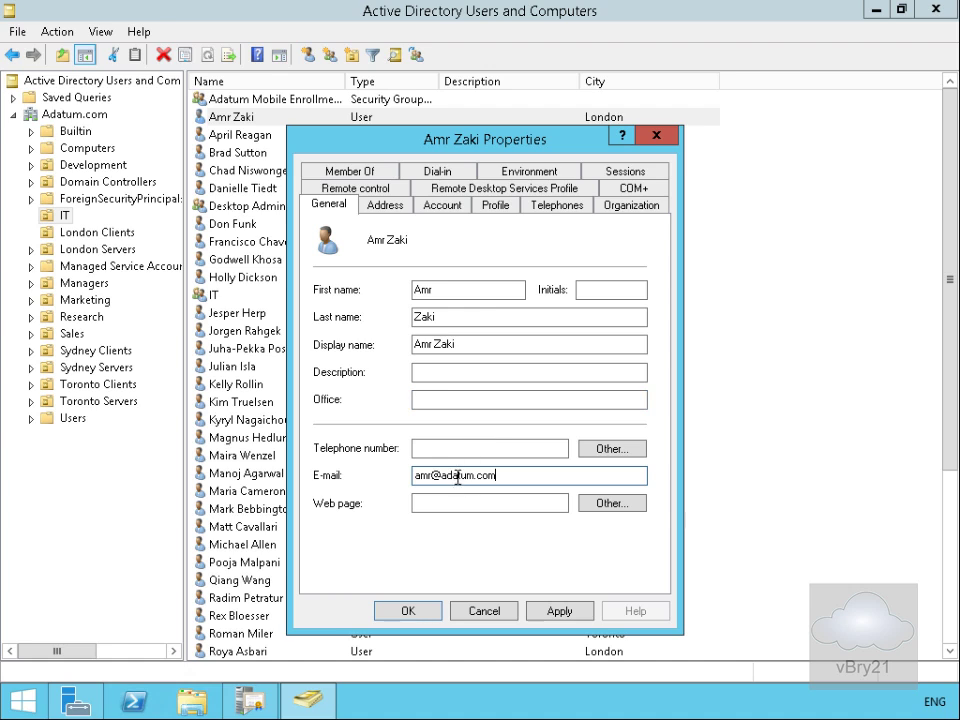
pyautogui.click(431, 611)
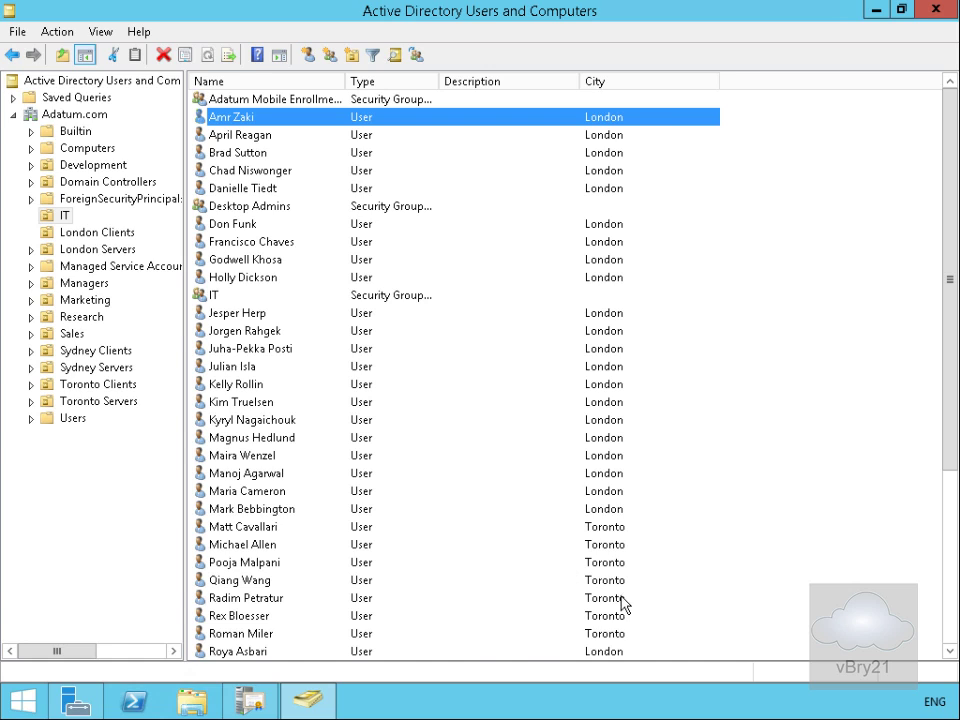
pyautogui.click(253, 701)
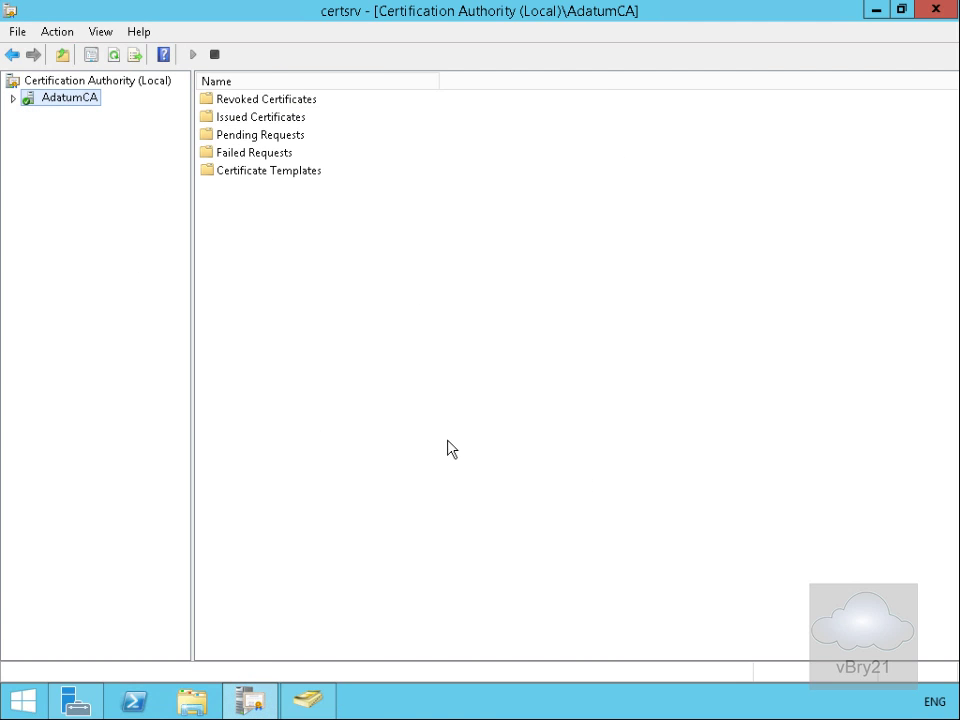
# Step: Publish a new complete CRL for AdatumCA from its Revoked Certificates folder
pyautogui.click(11, 98)
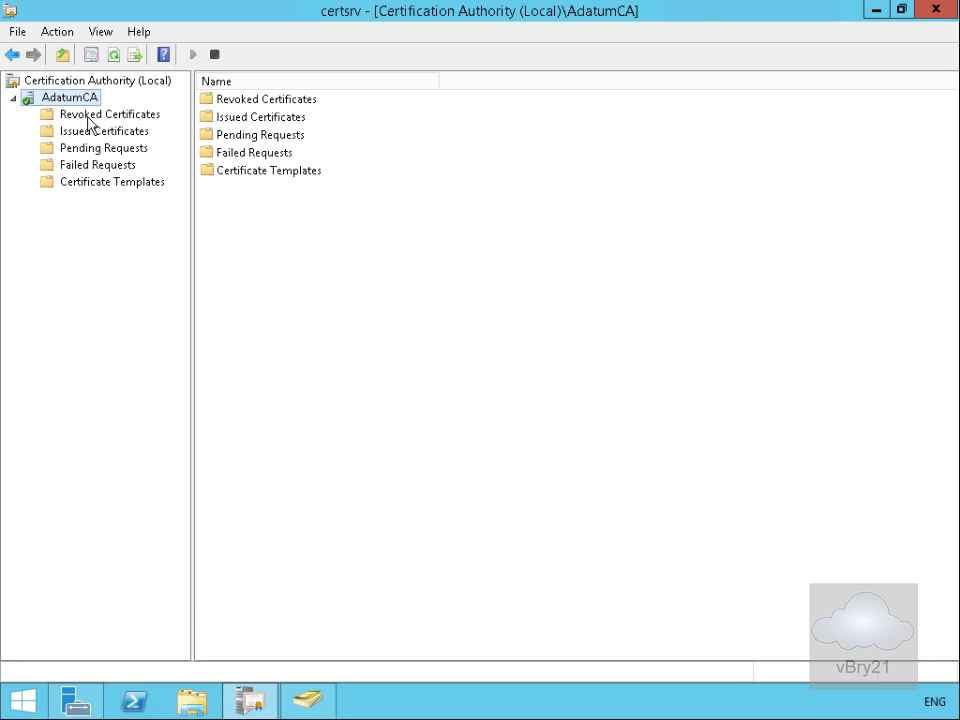
pyautogui.click(88, 118)
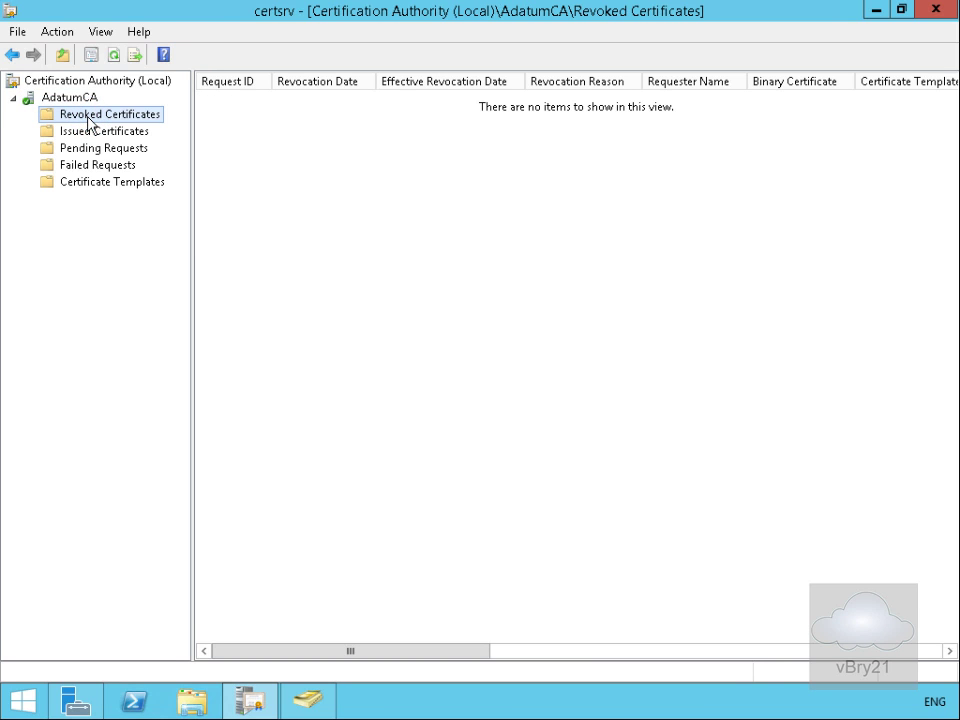
pyautogui.rightClick(88, 118)
pyautogui.click(132, 130)
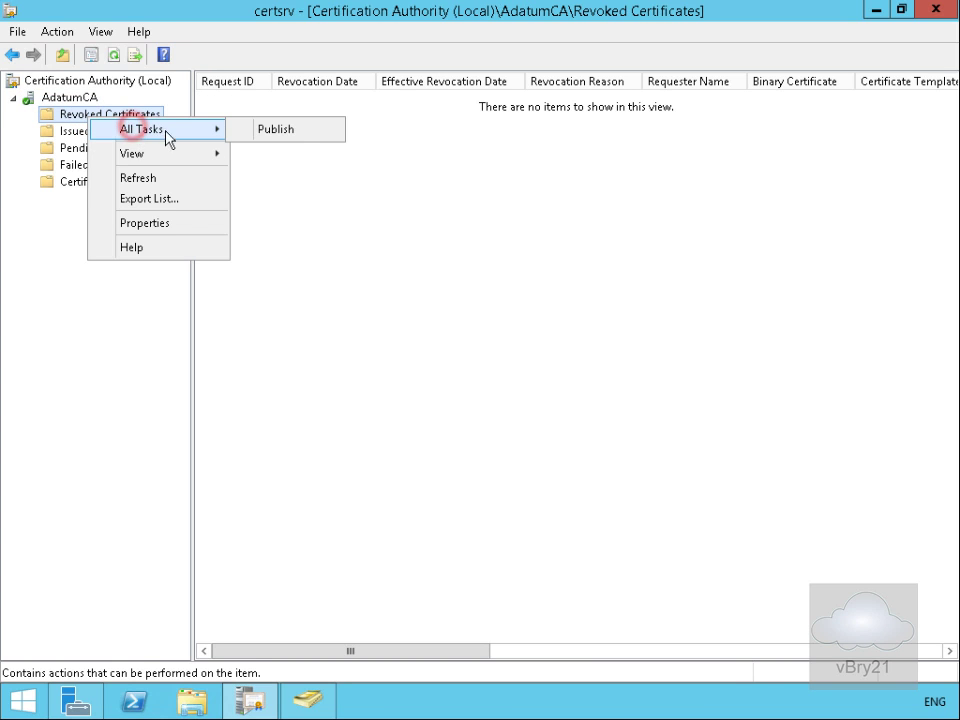
pyautogui.click(214, 129)
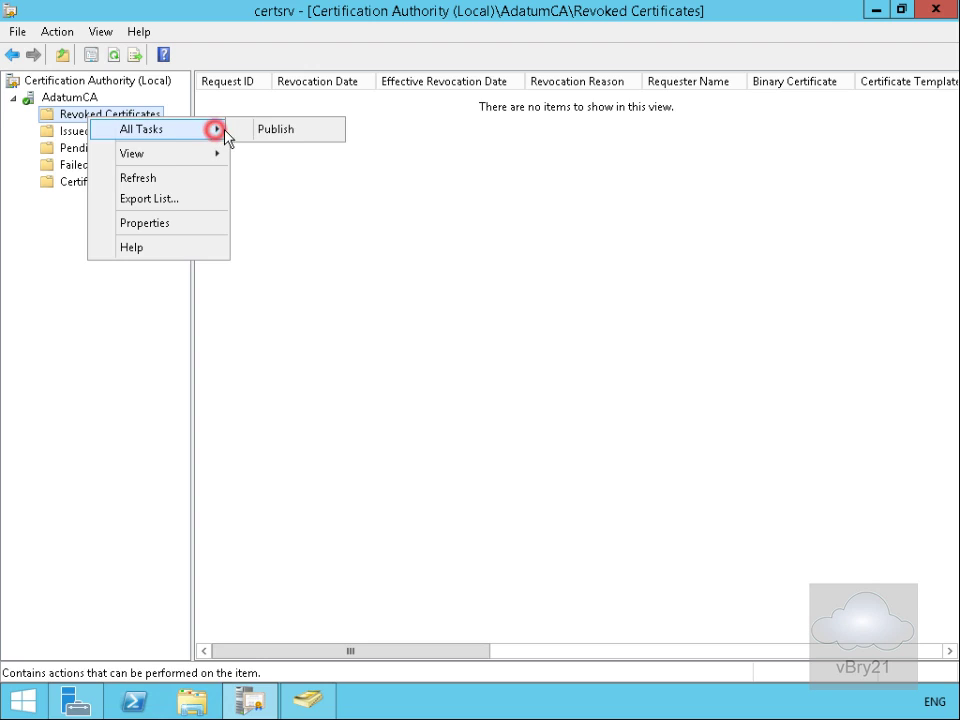
pyautogui.click(276, 132)
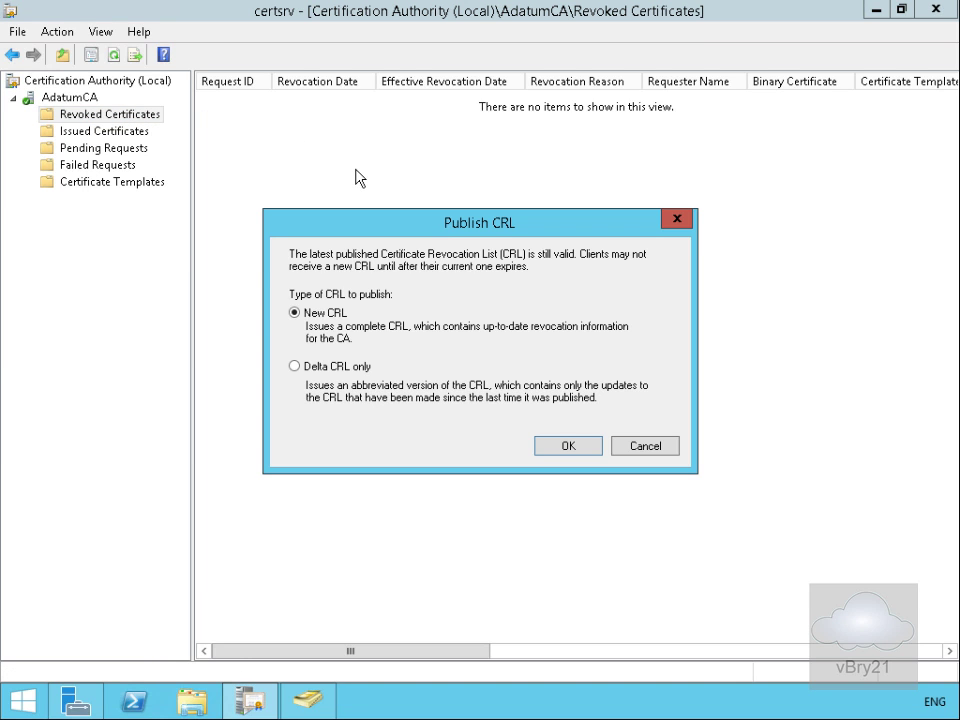
pyautogui.click(568, 447)
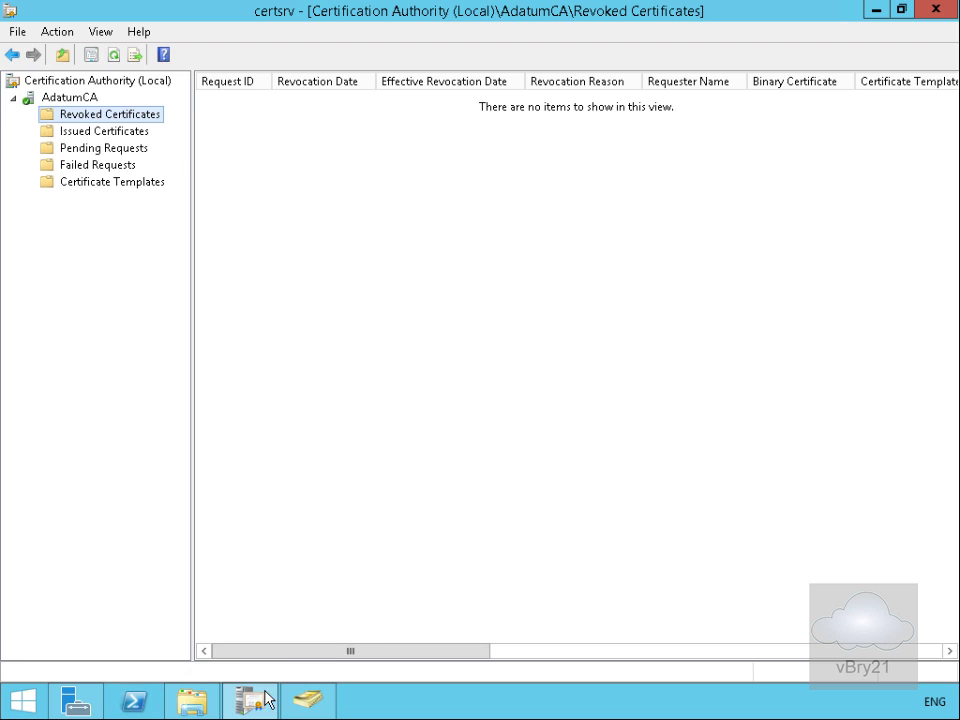
pyautogui.click(192, 700)
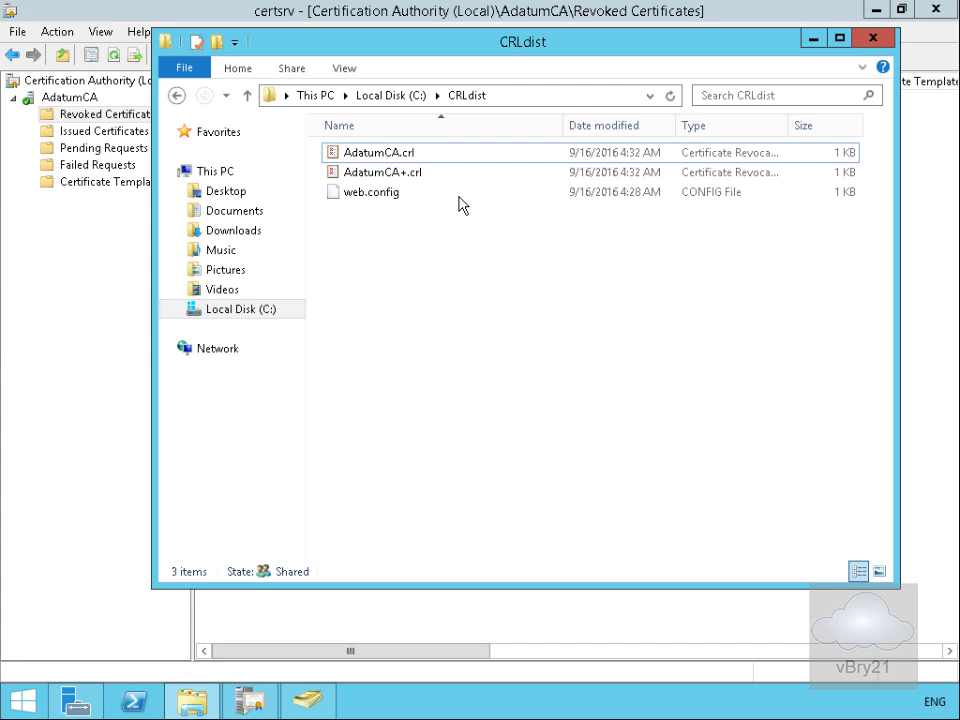
pyautogui.click(103, 441)
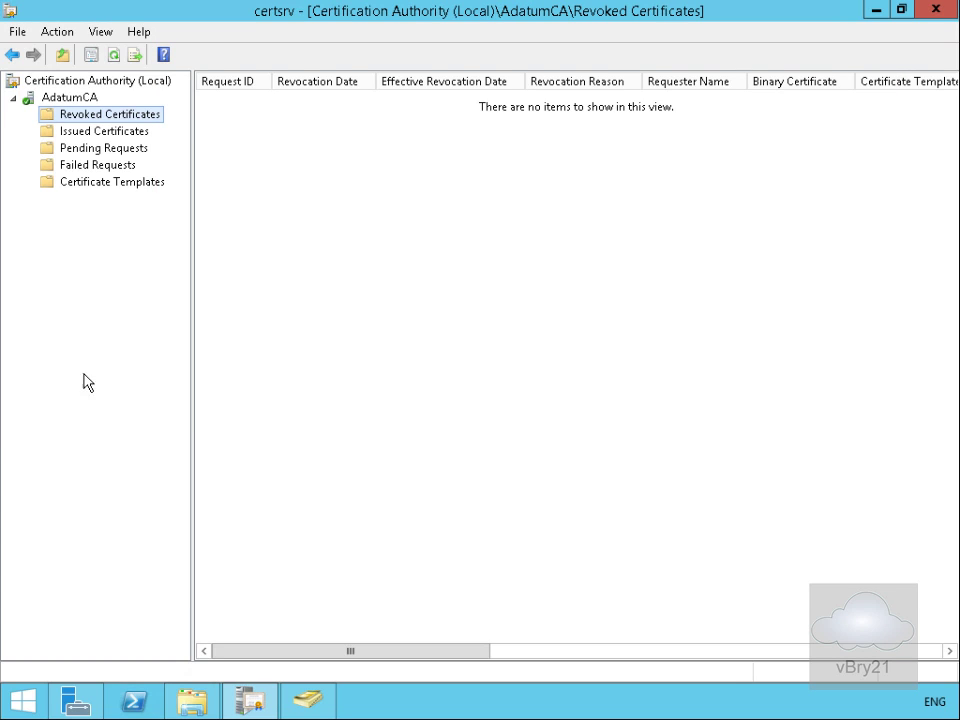
# Step: Open the Certificate Templates Console from AdatumCA's Certificate Templates folder
pyautogui.click(89, 184)
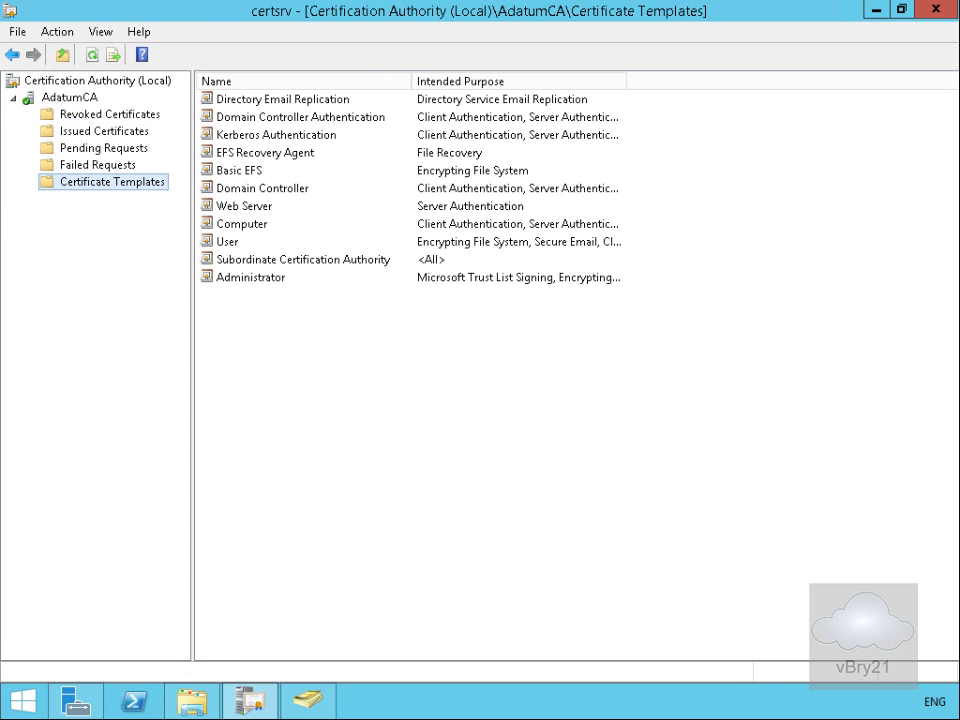
pyautogui.rightClick(88, 186)
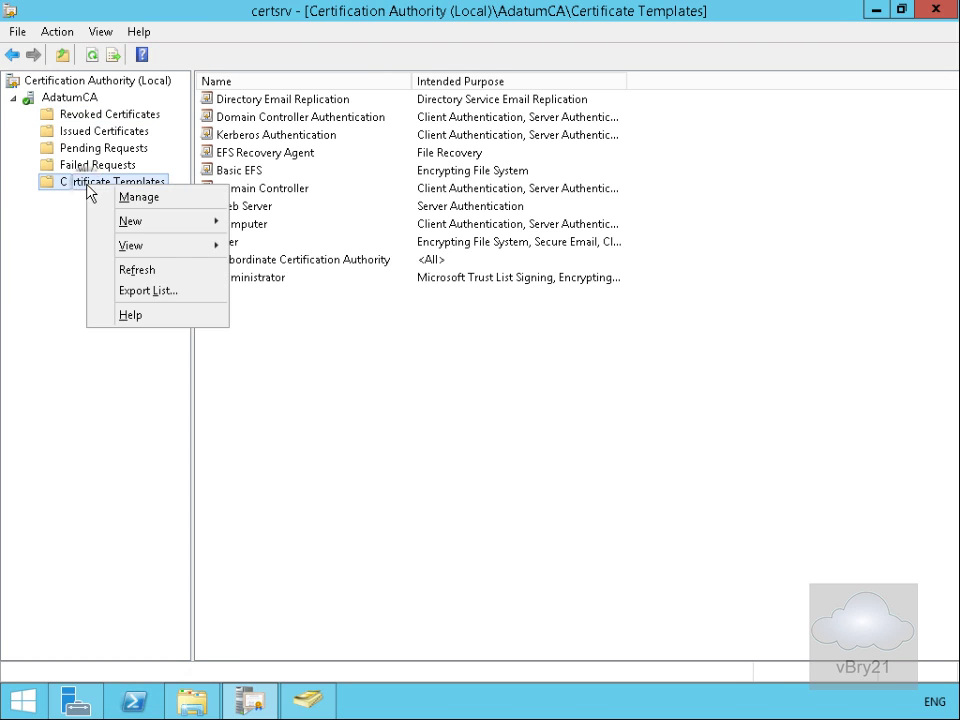
pyautogui.click(123, 198)
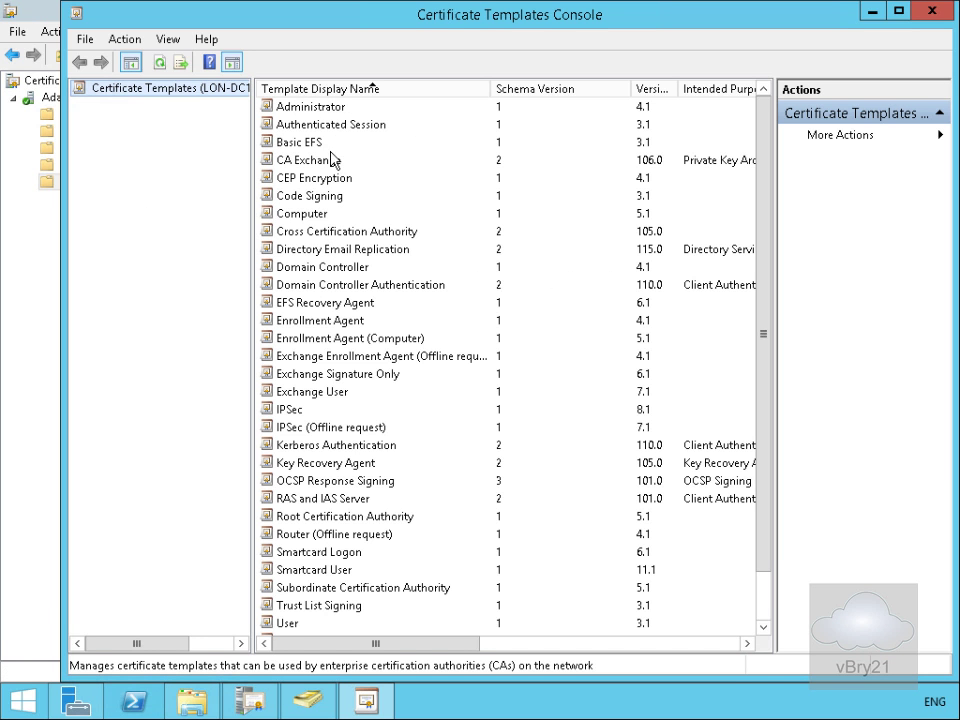
# Step: Duplicate Authenticated Session as ConfigMgrDevice, published in Active Directory
pyautogui.click(339, 127)
pyautogui.rightClick(341, 127)
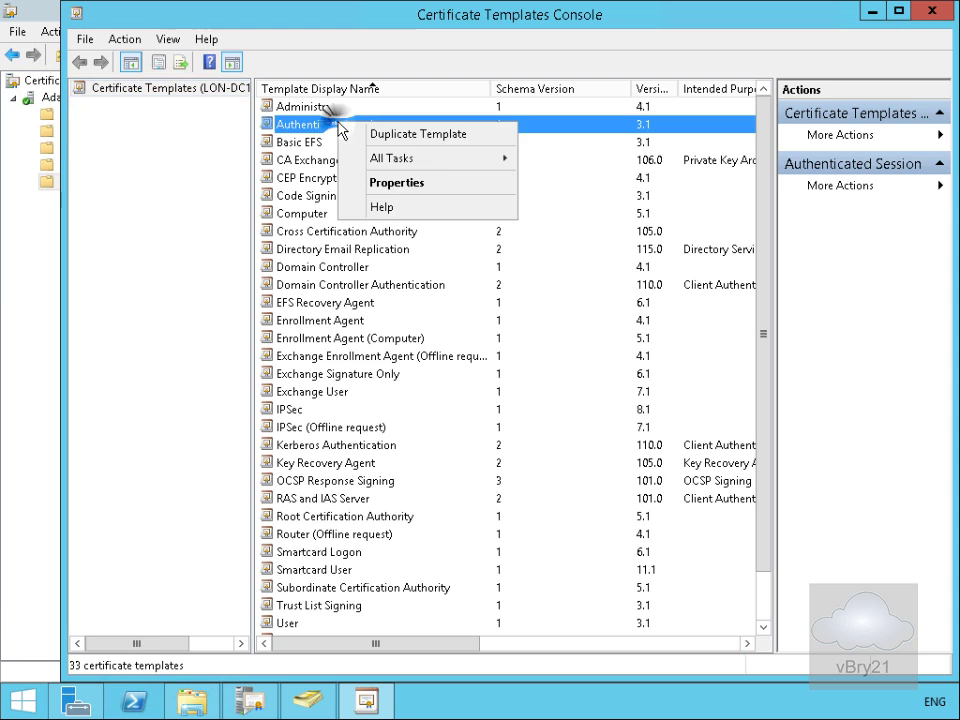
pyautogui.click(378, 137)
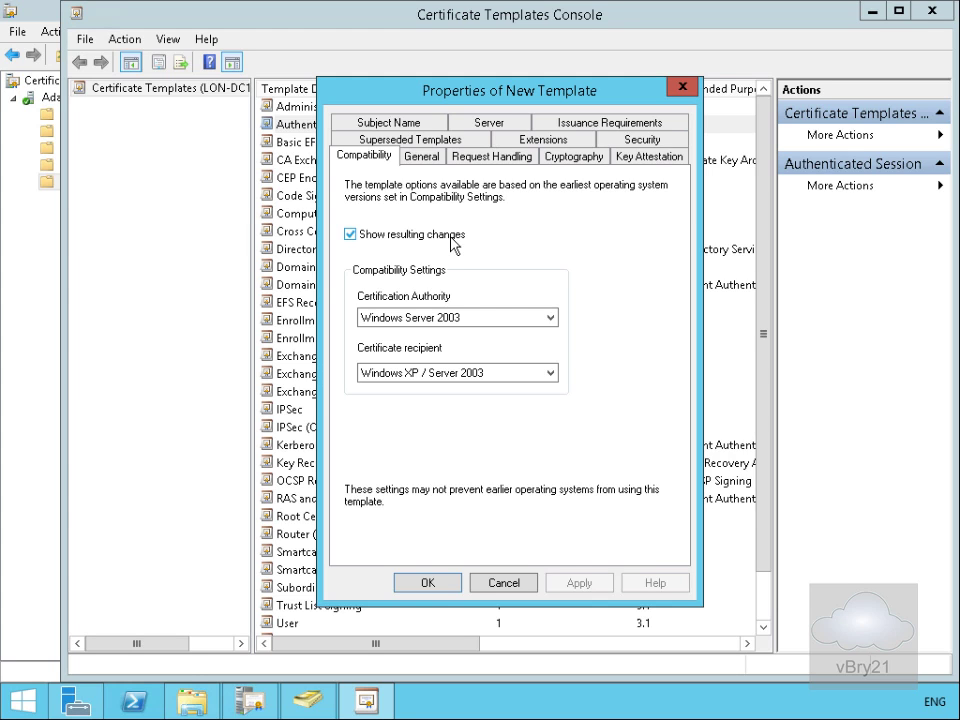
pyautogui.click(421, 156)
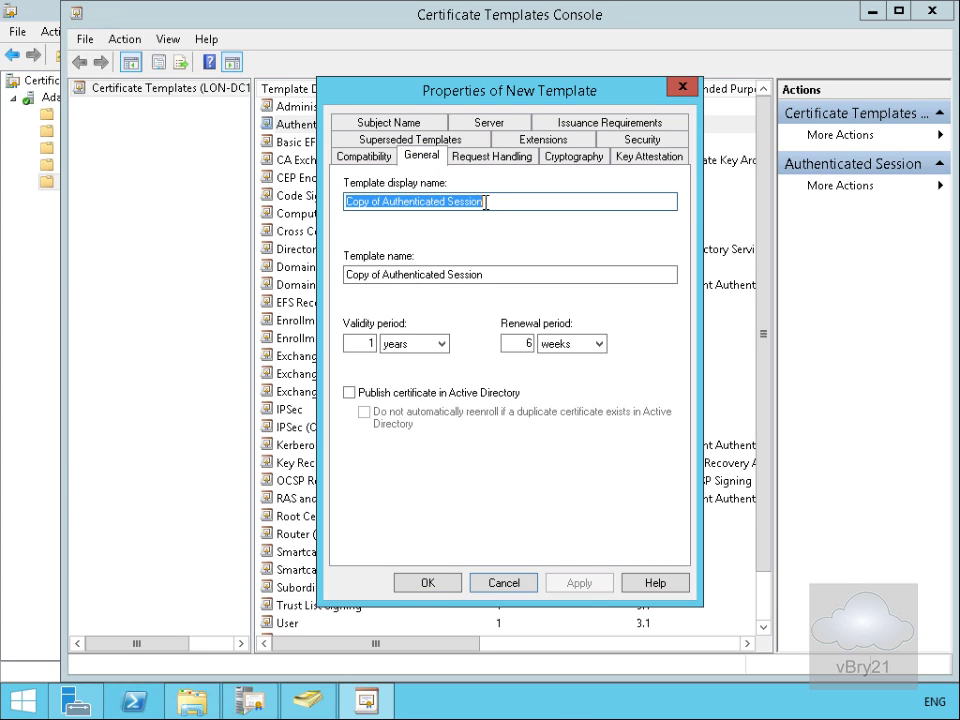
pyautogui.write('ConfigMgrDevice')
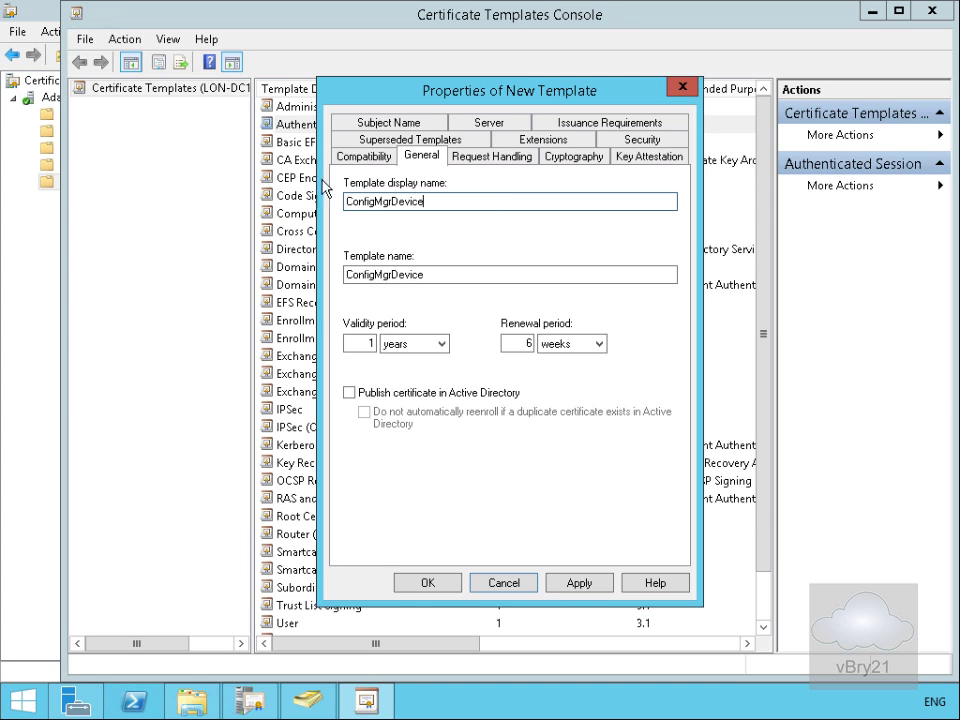
pyautogui.click(385, 395)
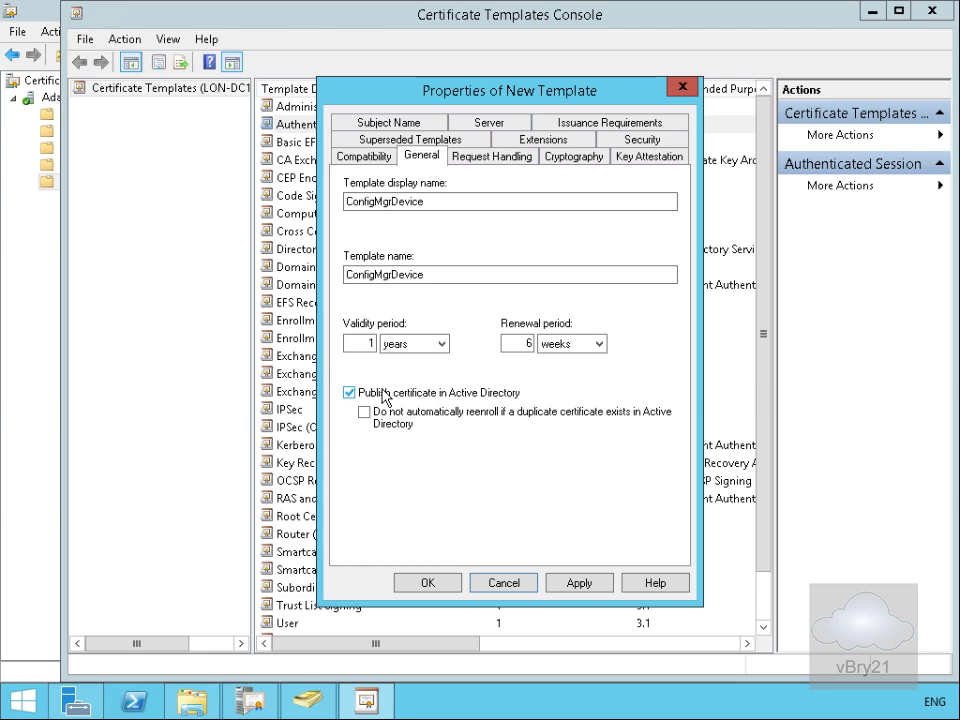
pyautogui.click(428, 583)
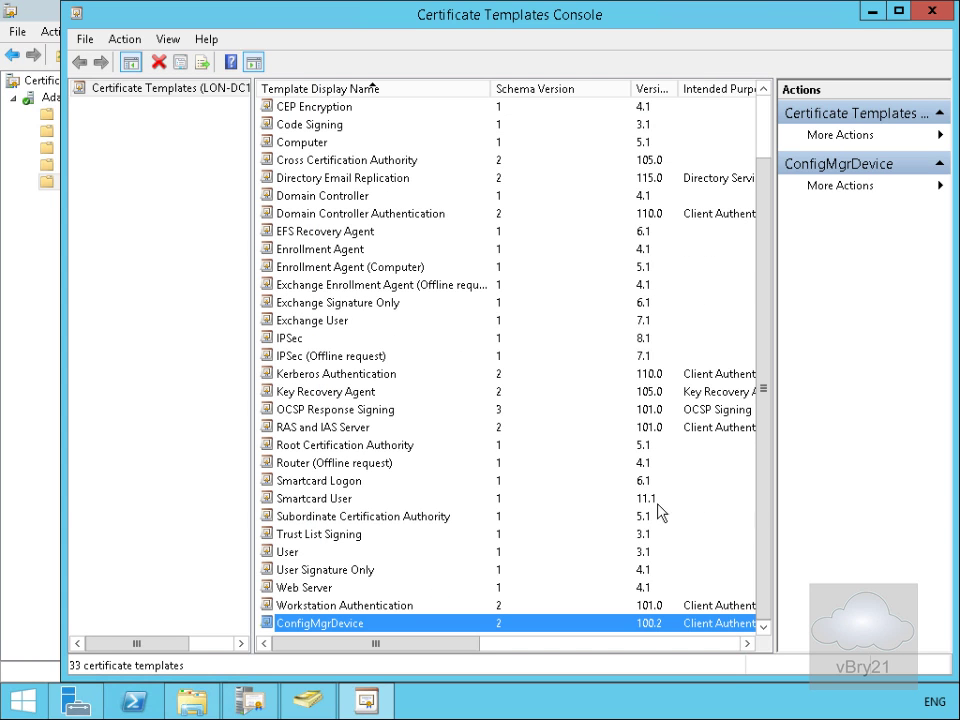
# Step: Duplicate the Web Server template as ConfigMgrWebServer, published in Active Directory
pyautogui.click(331, 588)
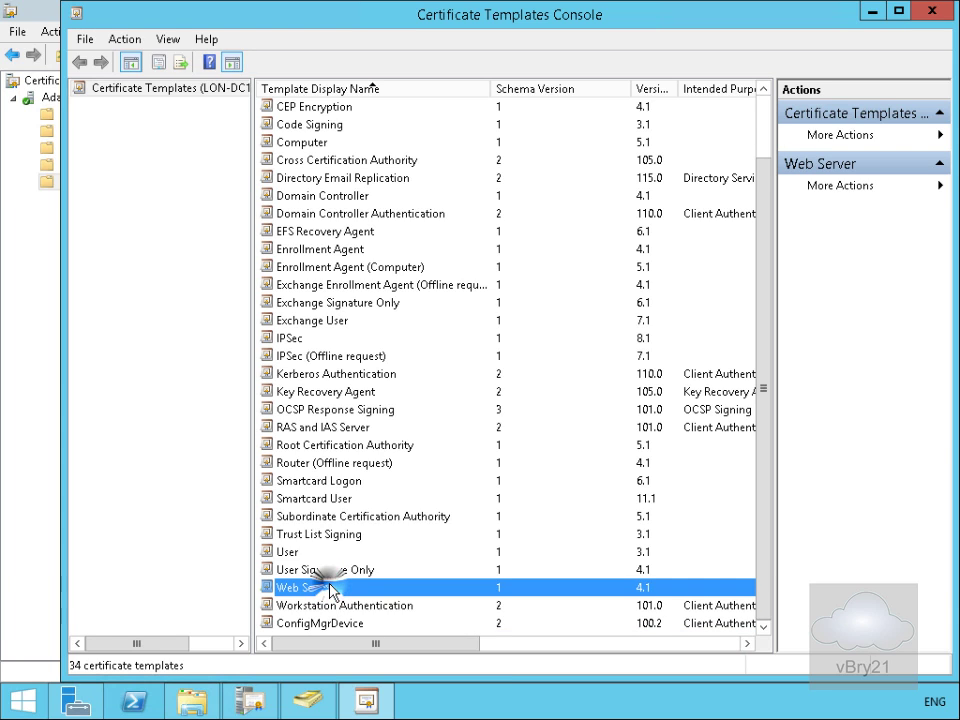
pyautogui.rightClick(331, 589)
pyautogui.click(379, 596)
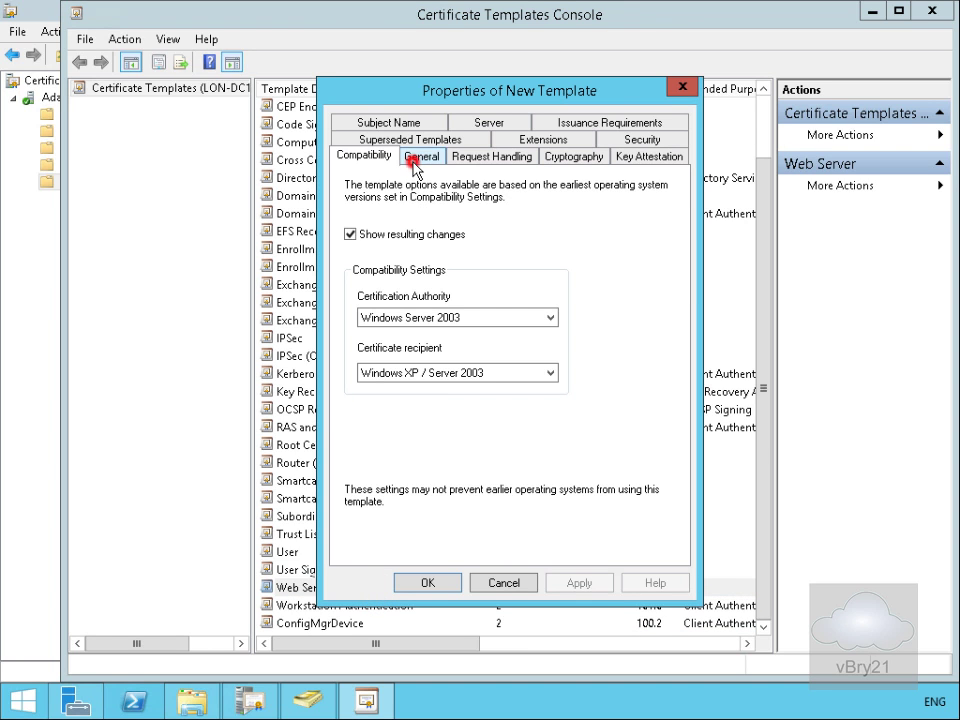
pyautogui.click(418, 157)
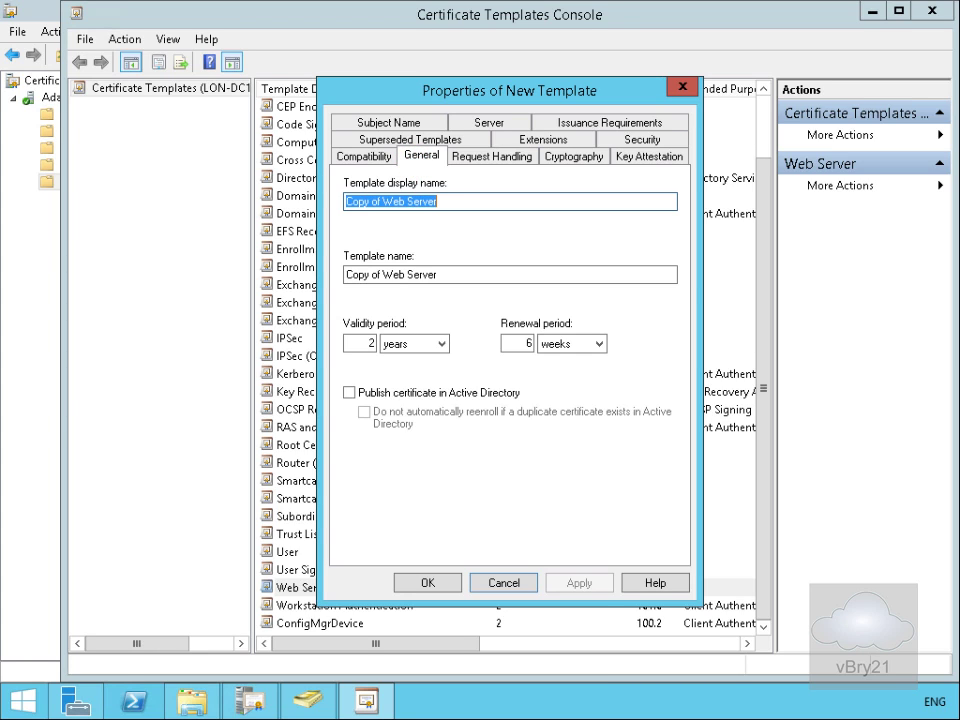
pyautogui.write('ConfigMgrWebServer')
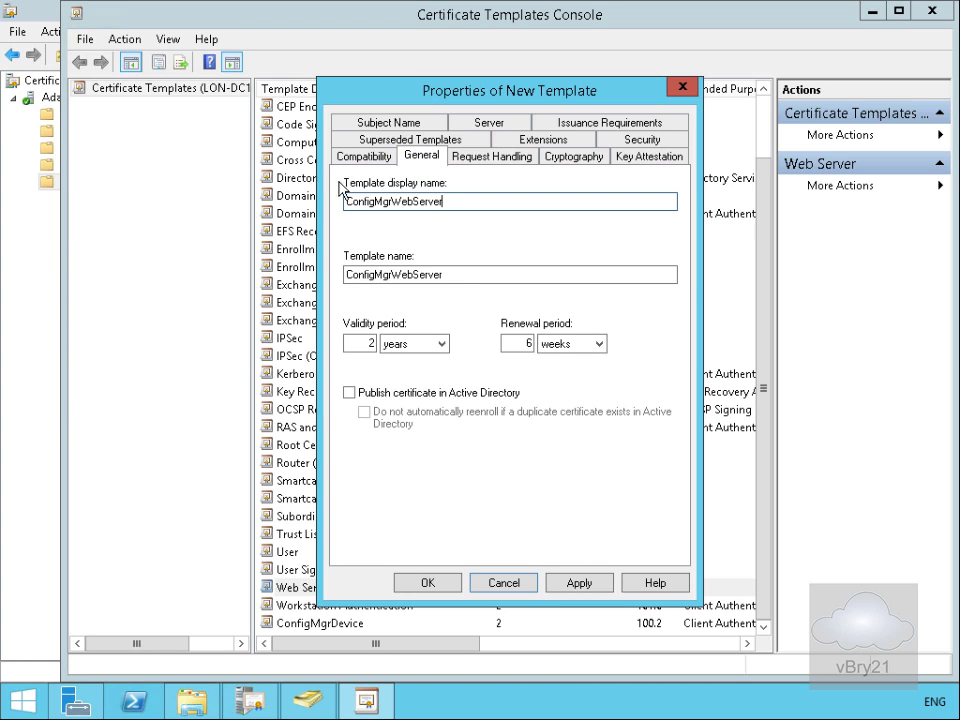
pyautogui.click(393, 400)
pyautogui.click(433, 584)
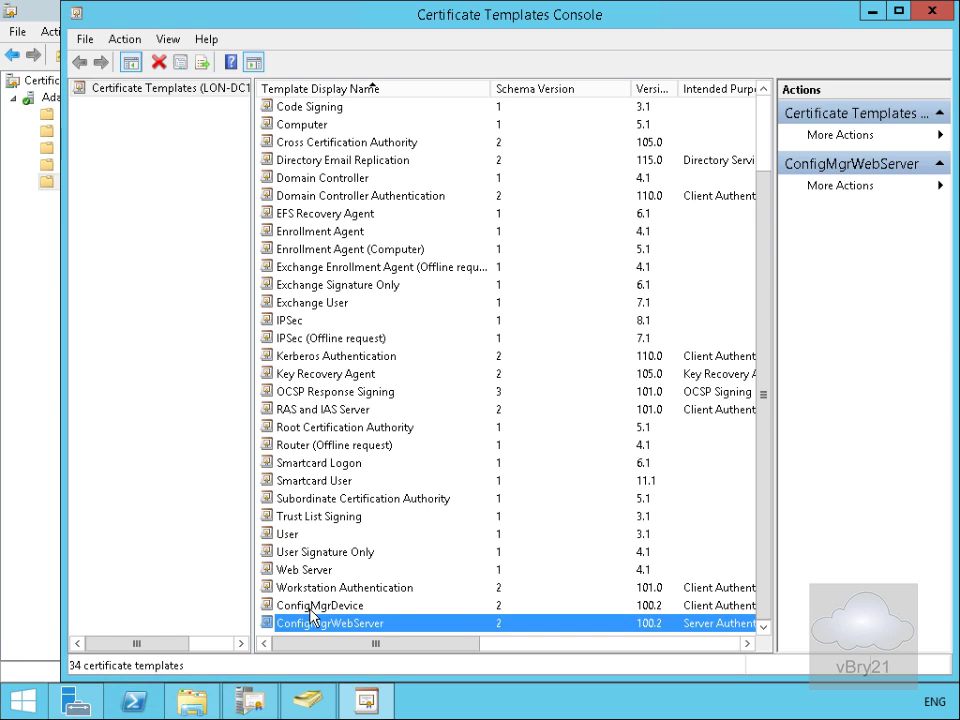
# Step: Allow Authenticated Users to enroll for ConfigMgrDevice and set its minimum key size to 1024
pyautogui.doubleClick(311, 605)
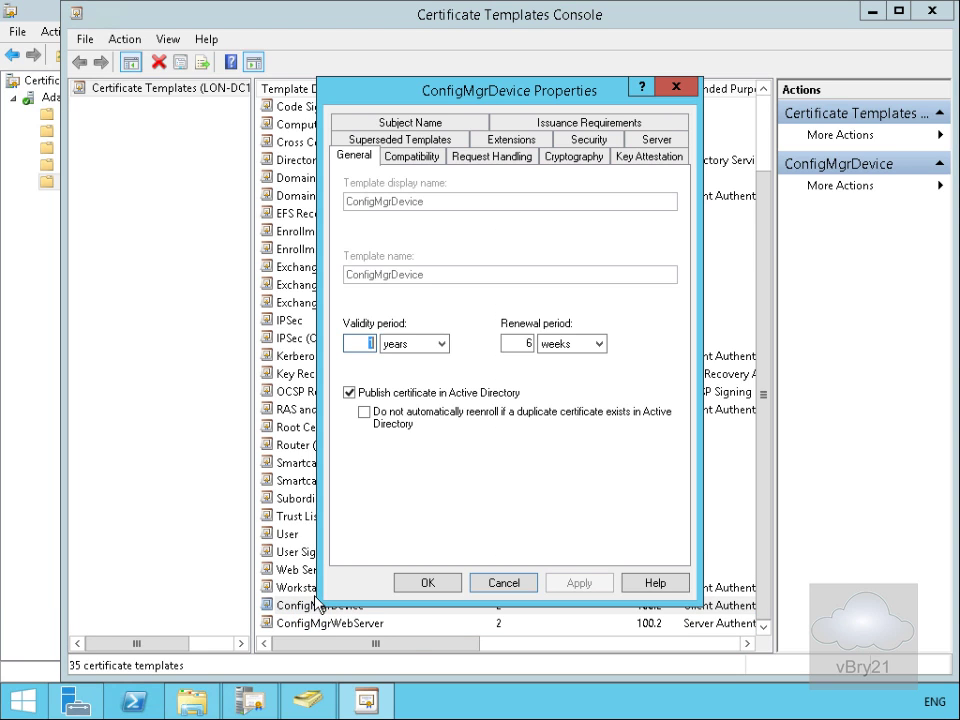
pyautogui.click(575, 143)
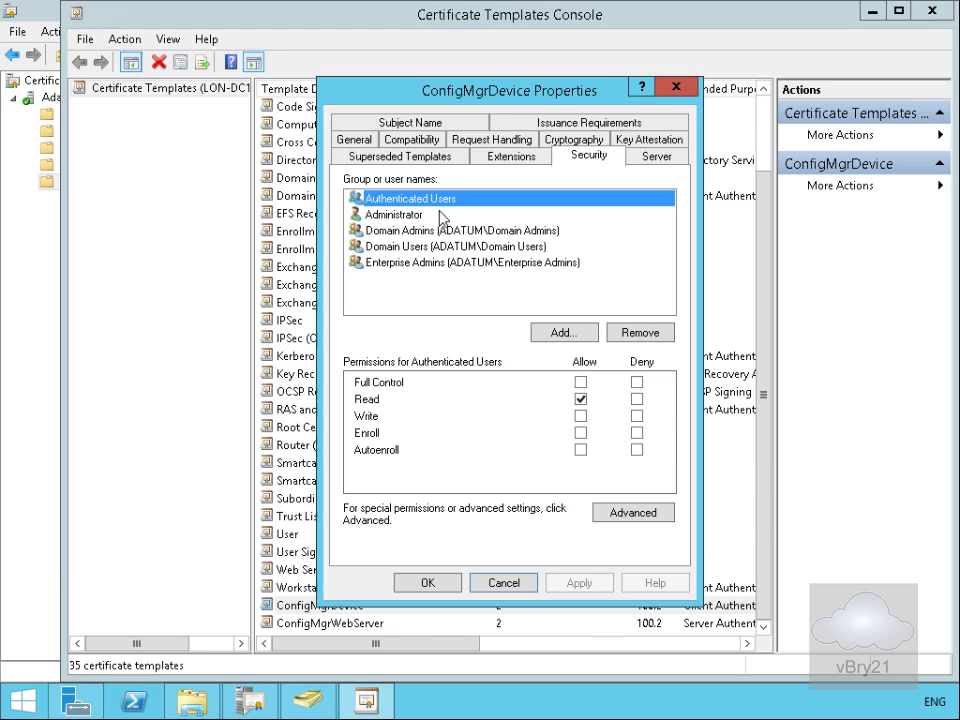
pyautogui.click(580, 433)
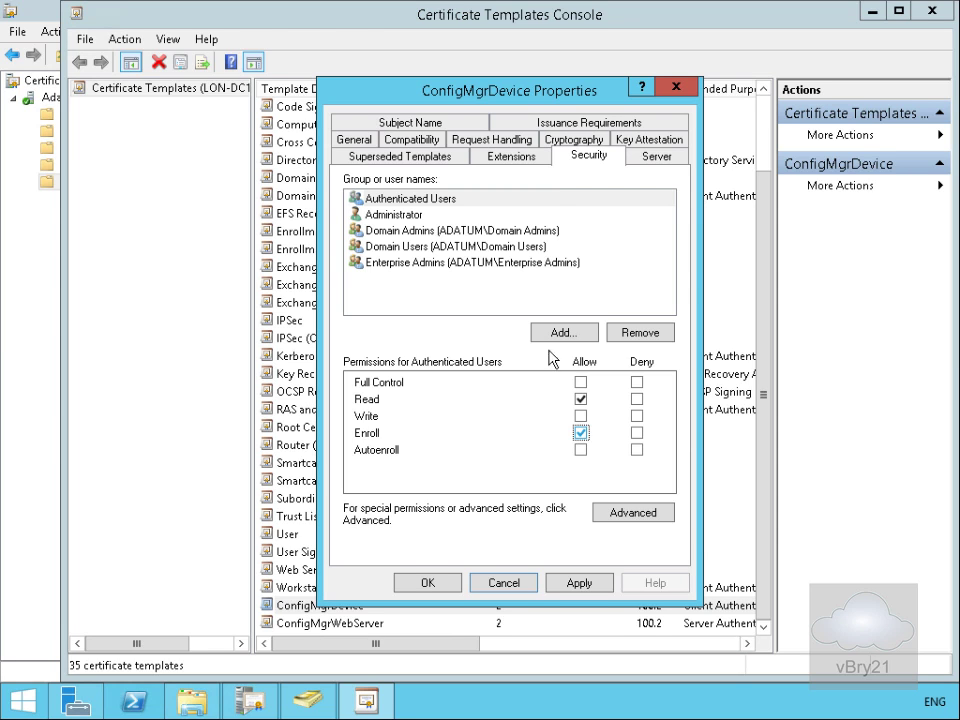
pyautogui.click(567, 141)
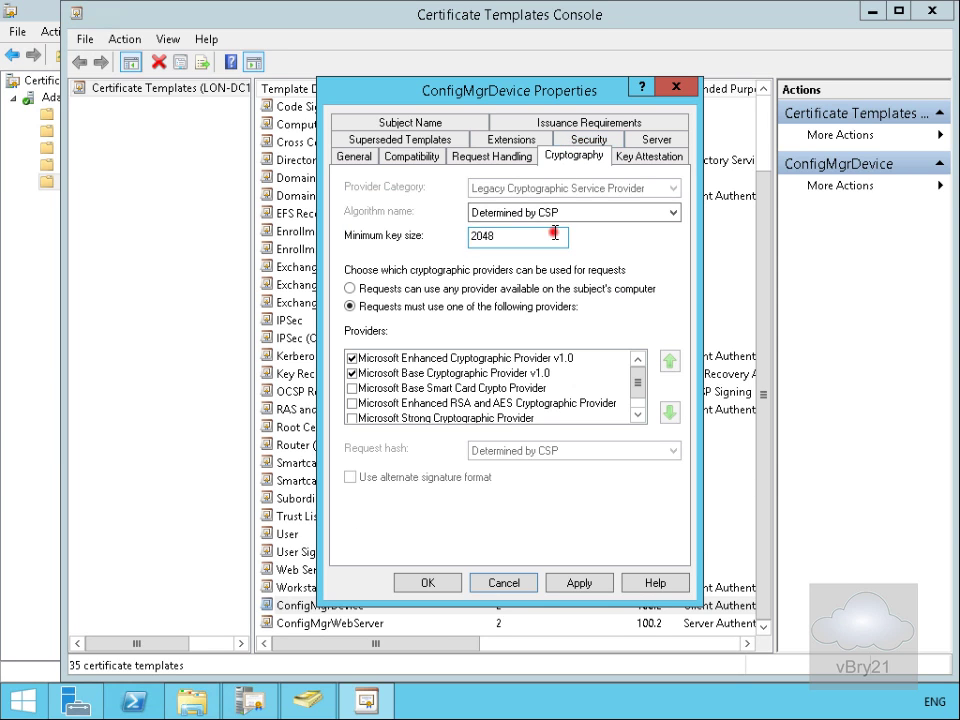
pyautogui.moveTo(555, 234); pyautogui.dragTo(465, 234)
pyautogui.write('10')
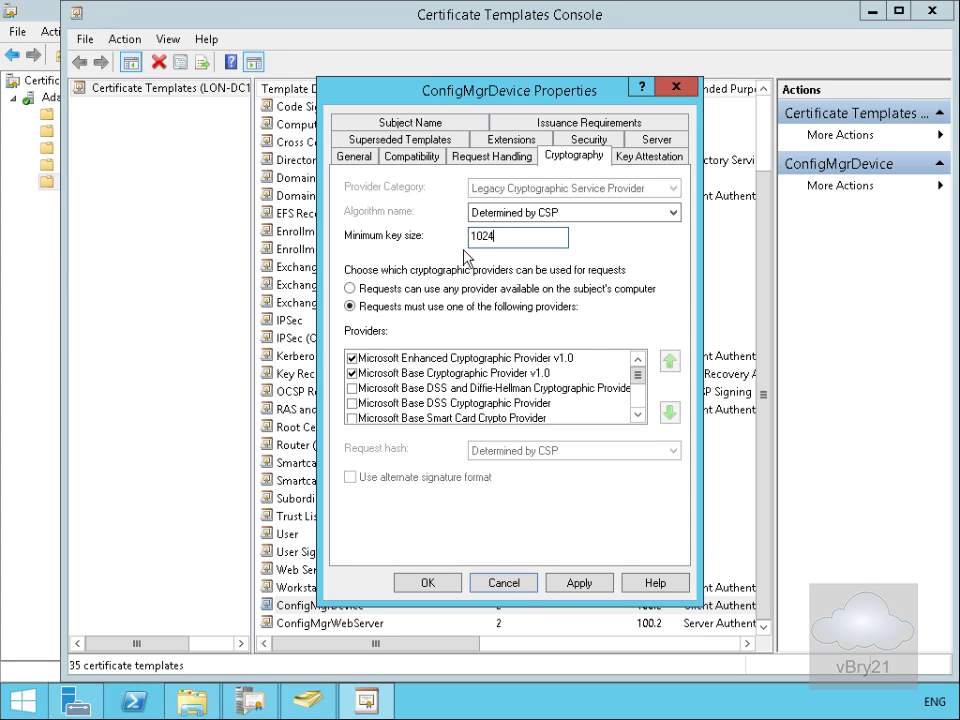
pyautogui.click(453, 585)
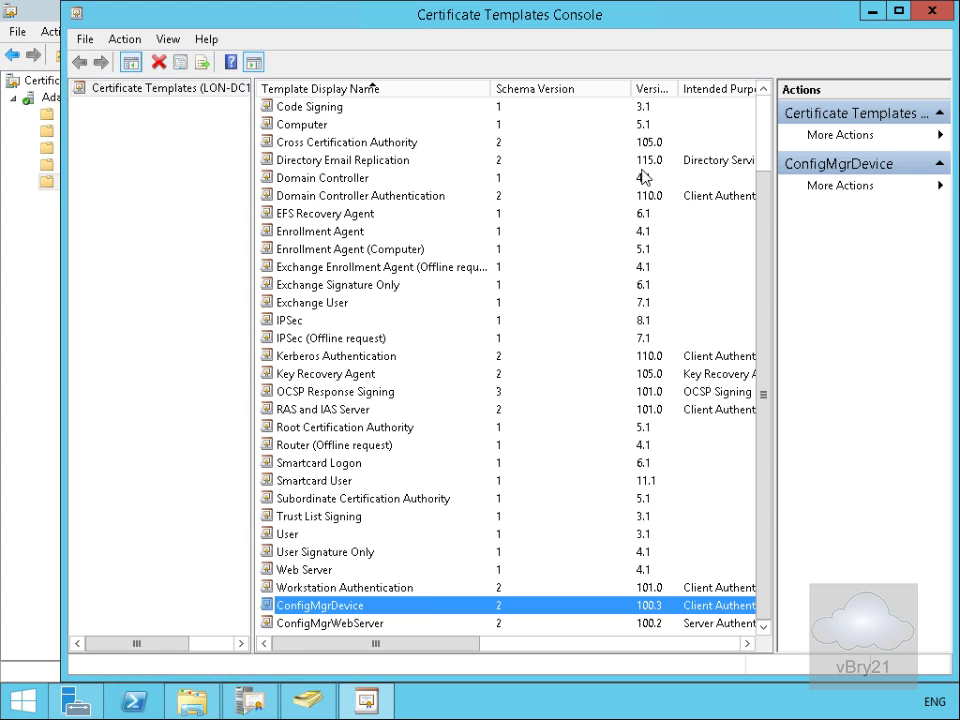
# Step: Make ConfigMgrWebServer build its subject name from Active Directory in Common name format
pyautogui.doubleClick(318, 624)
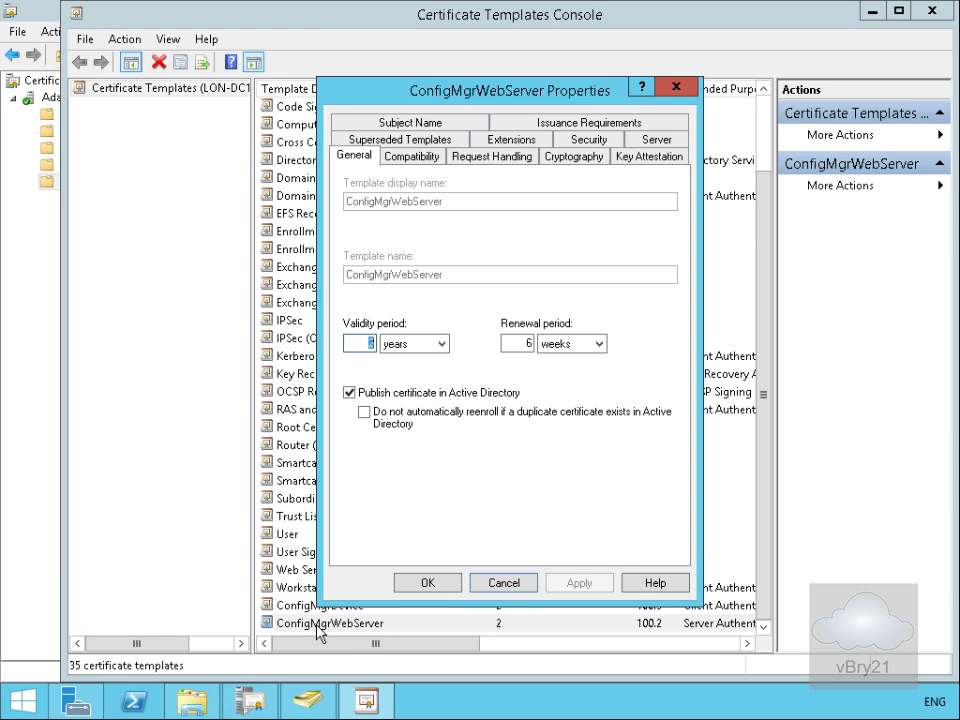
pyautogui.click(385, 119)
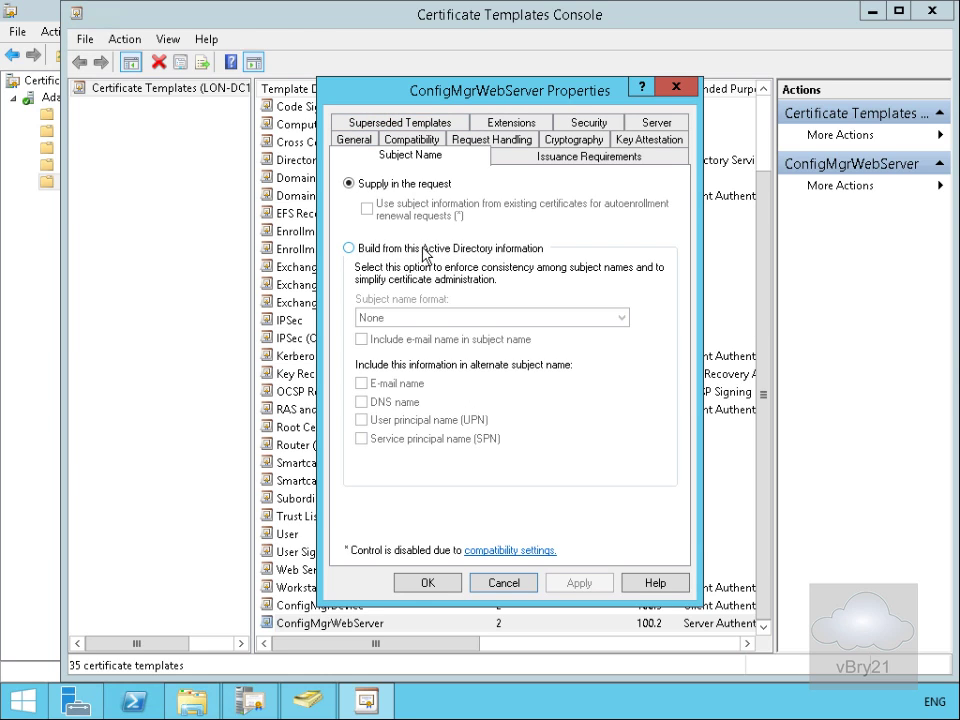
pyautogui.click(424, 250)
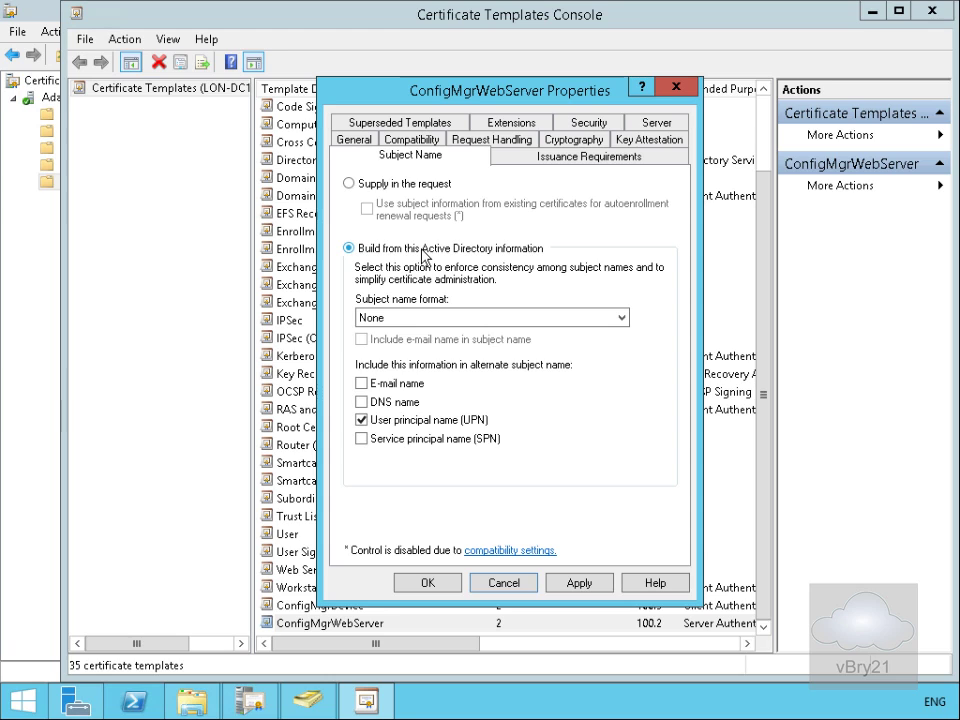
pyautogui.click(450, 318)
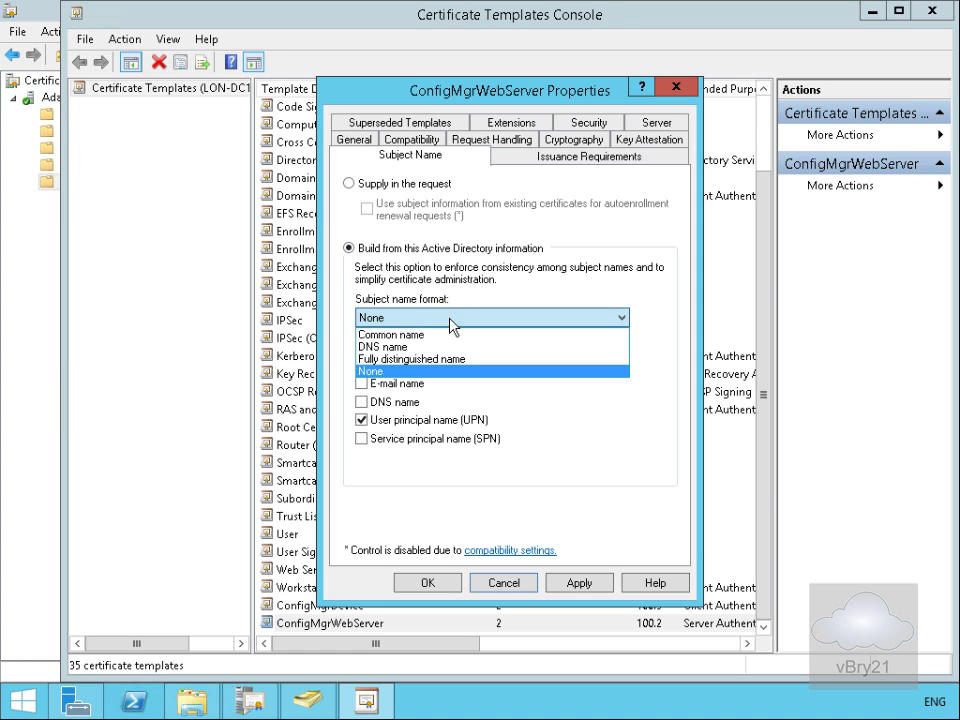
pyautogui.click(436, 340)
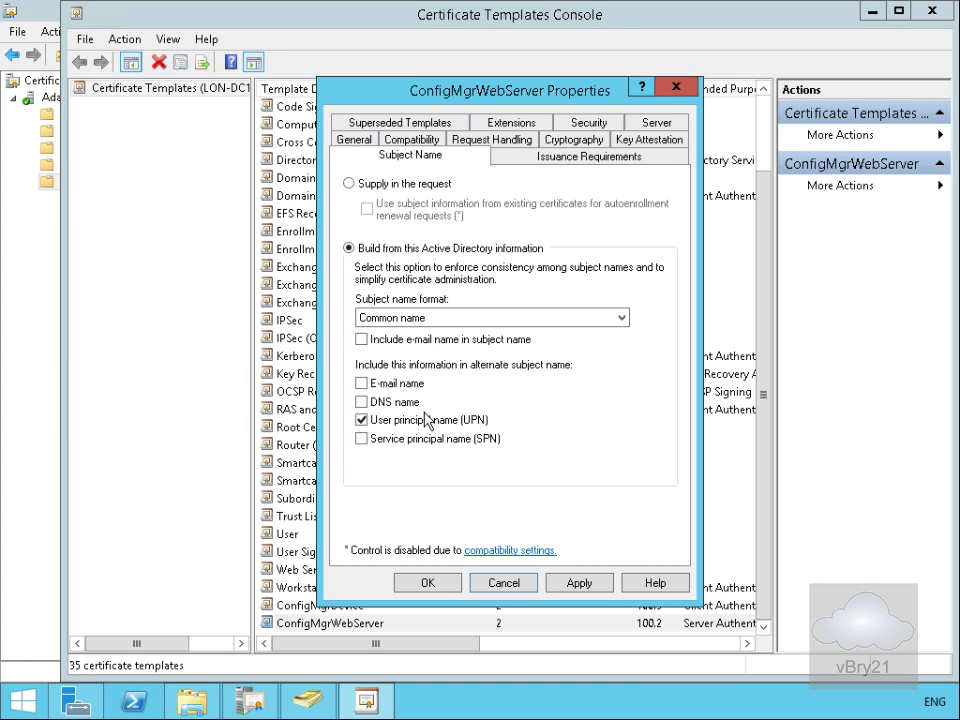
pyautogui.click(586, 123)
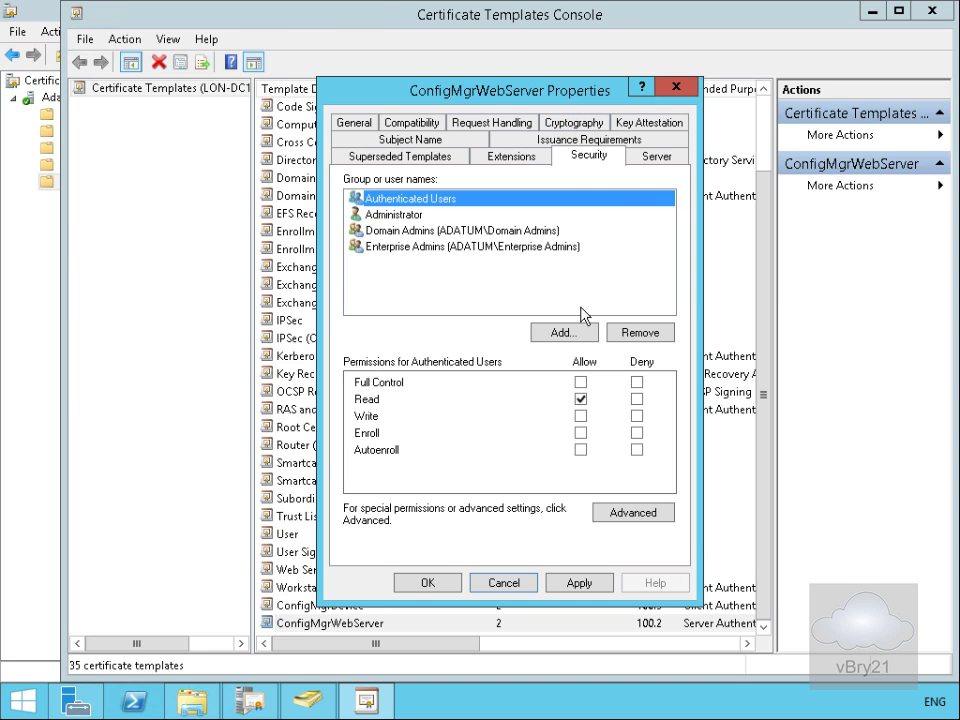
# Step: Add the LON-CFG computer to ConfigMgrWebServer with Enroll allowed, and save the template
pyautogui.click(570, 340)
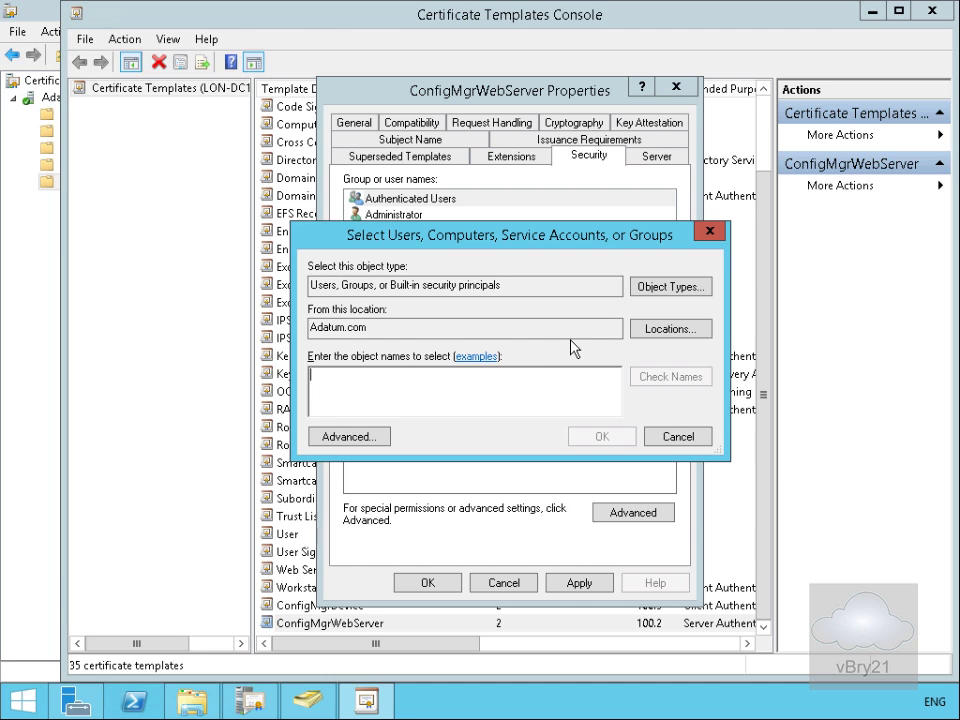
pyautogui.click(660, 292)
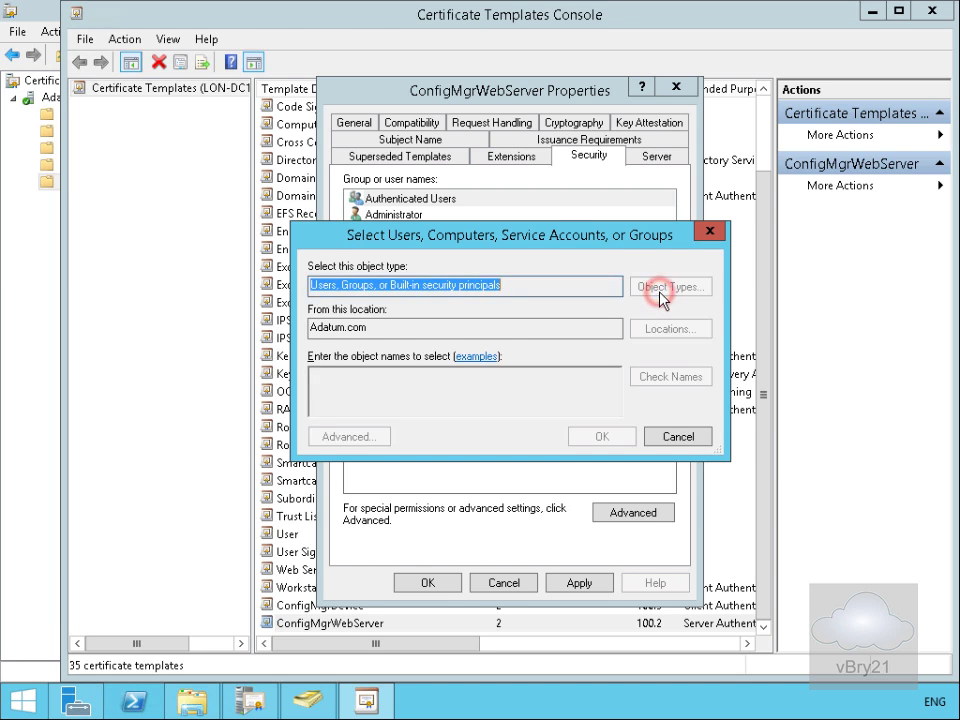
pyautogui.click(352, 331)
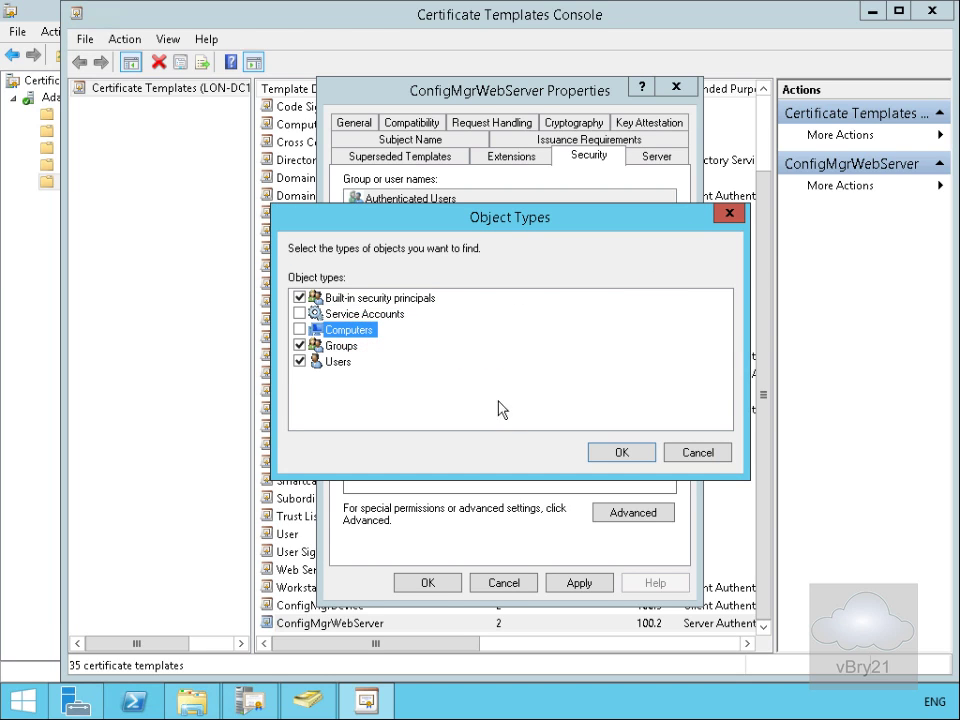
pyautogui.click(298, 331)
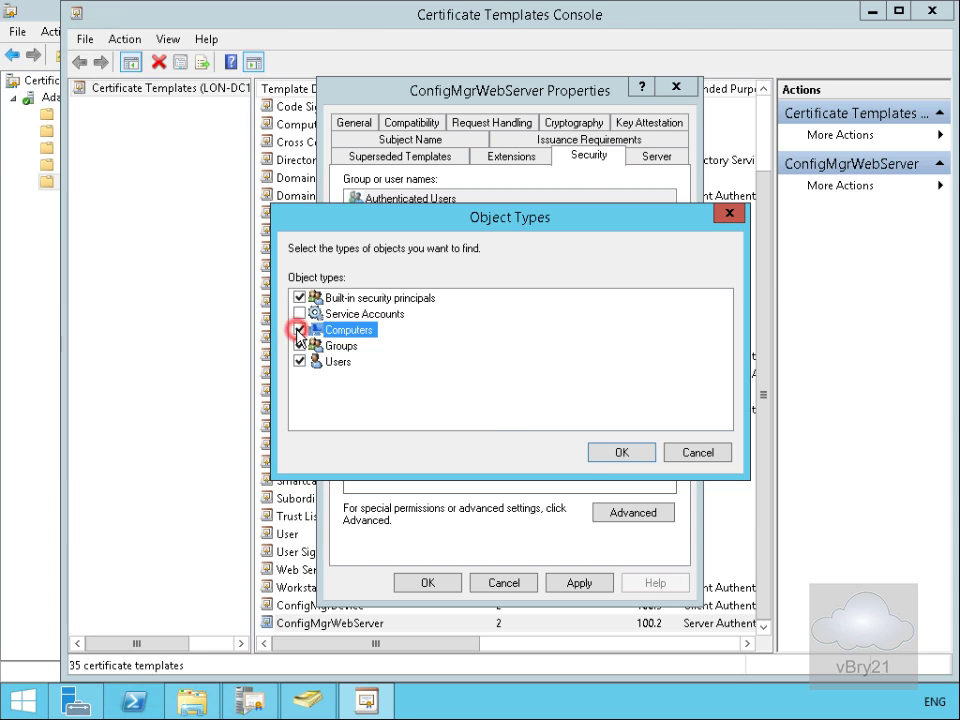
pyautogui.click(603, 453)
pyautogui.click(505, 391)
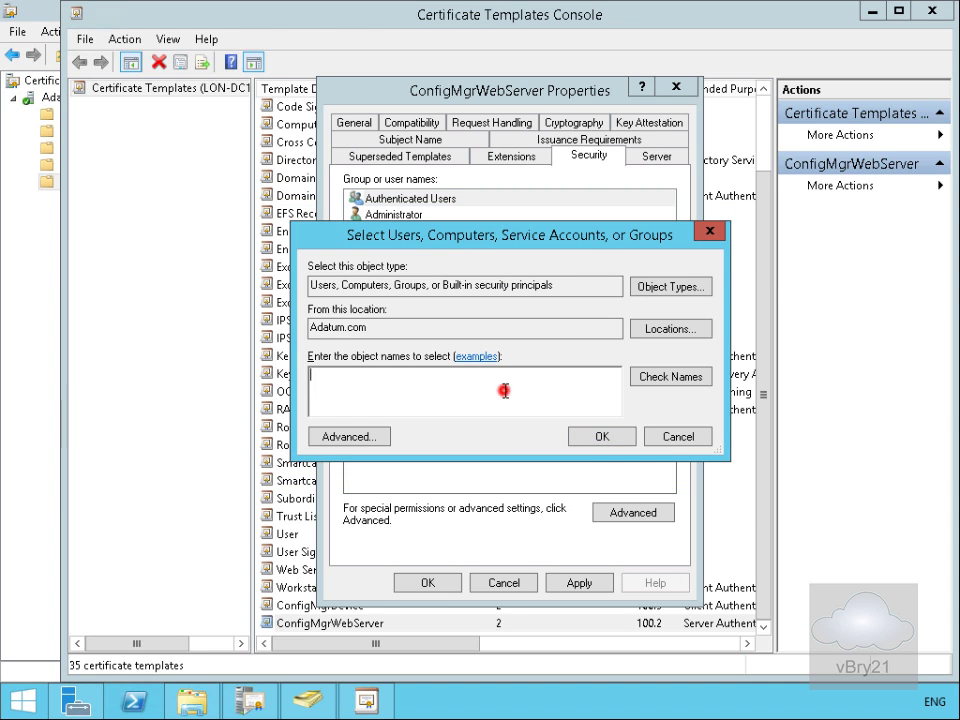
pyautogui.write('LON-CFG')
pyautogui.click(680, 385)
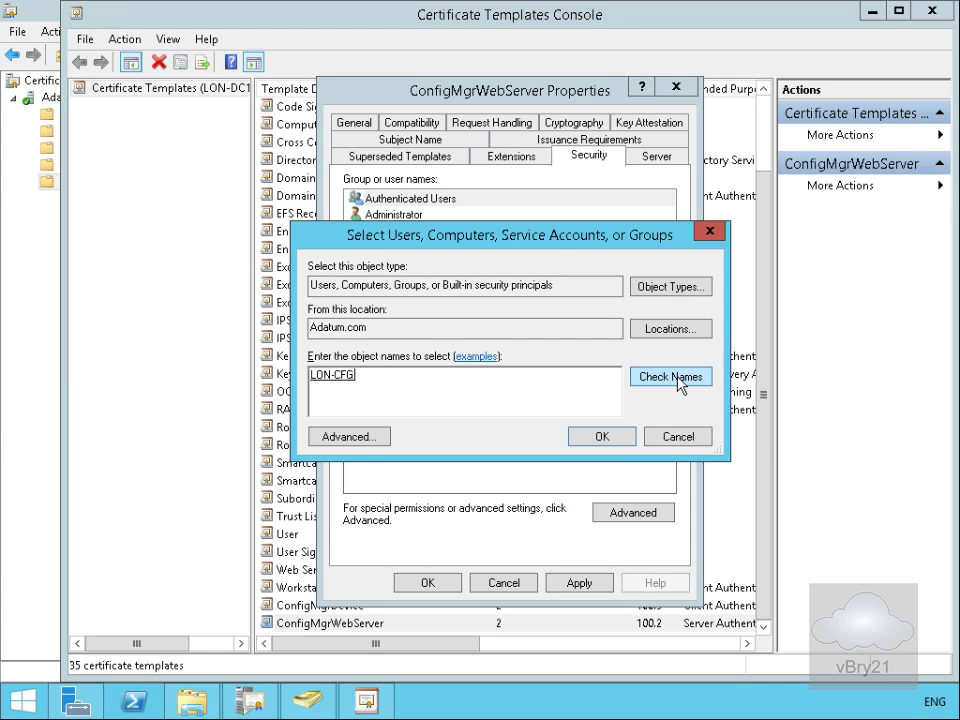
pyautogui.click(600, 440)
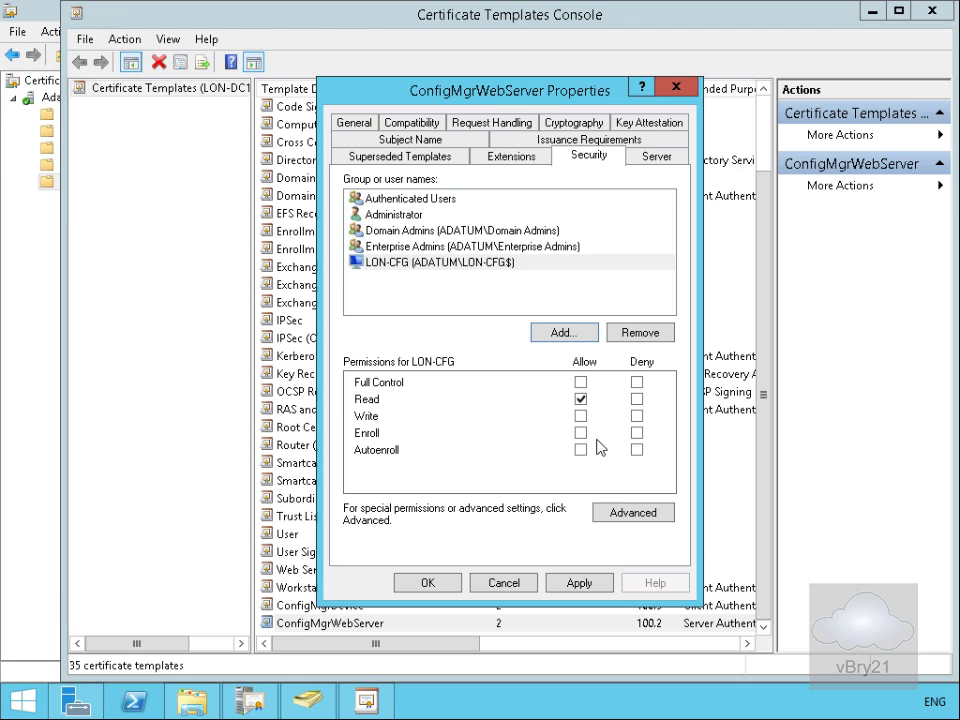
pyautogui.click(580, 433)
pyautogui.click(459, 586)
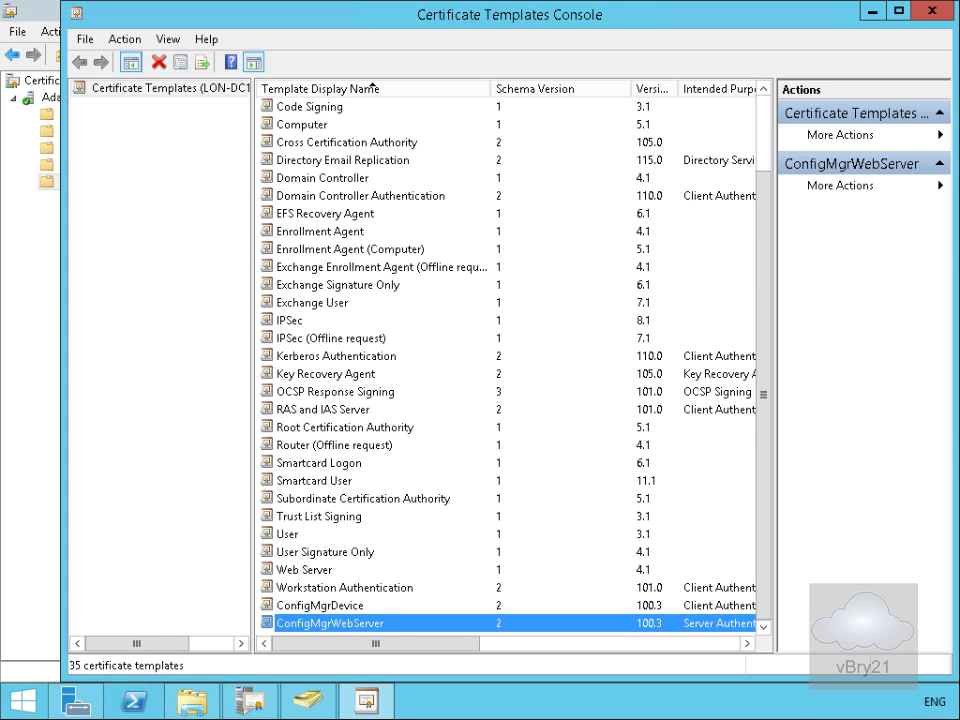
# Step: Duplicate Workstation Authentication as ConfigMgrClientDP, published in Active Directory
pyautogui.click(296, 588)
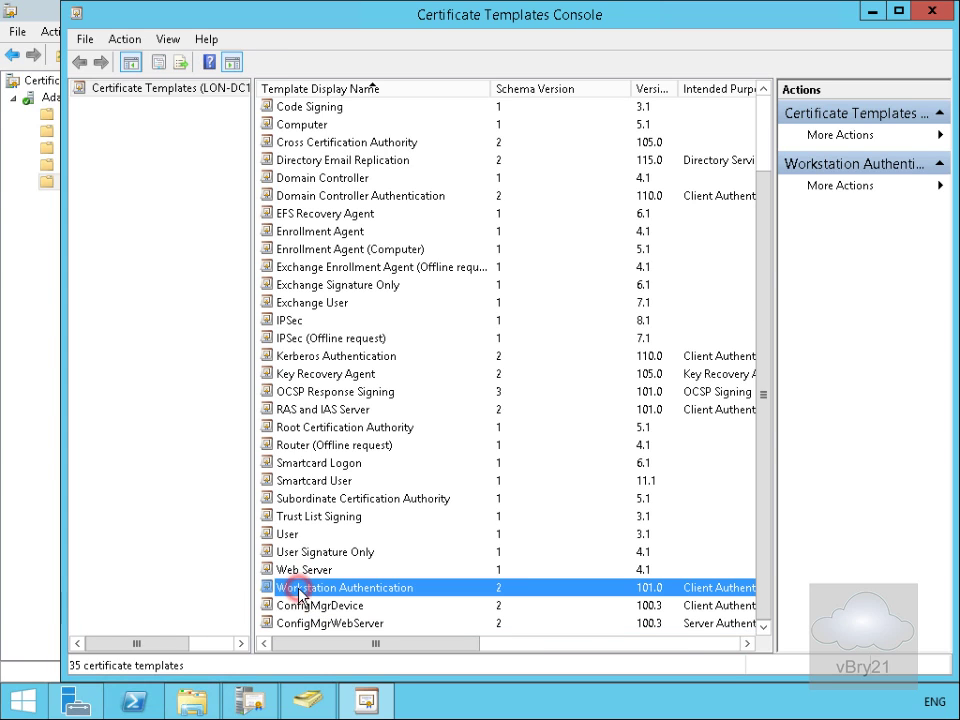
pyautogui.rightClick(298, 588)
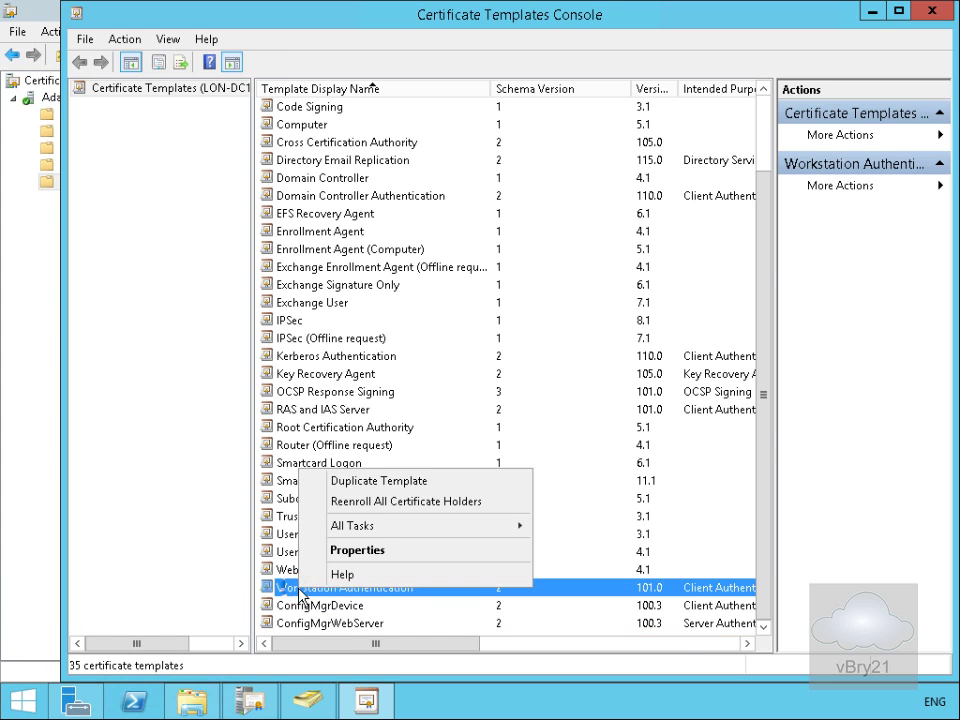
pyautogui.click(376, 483)
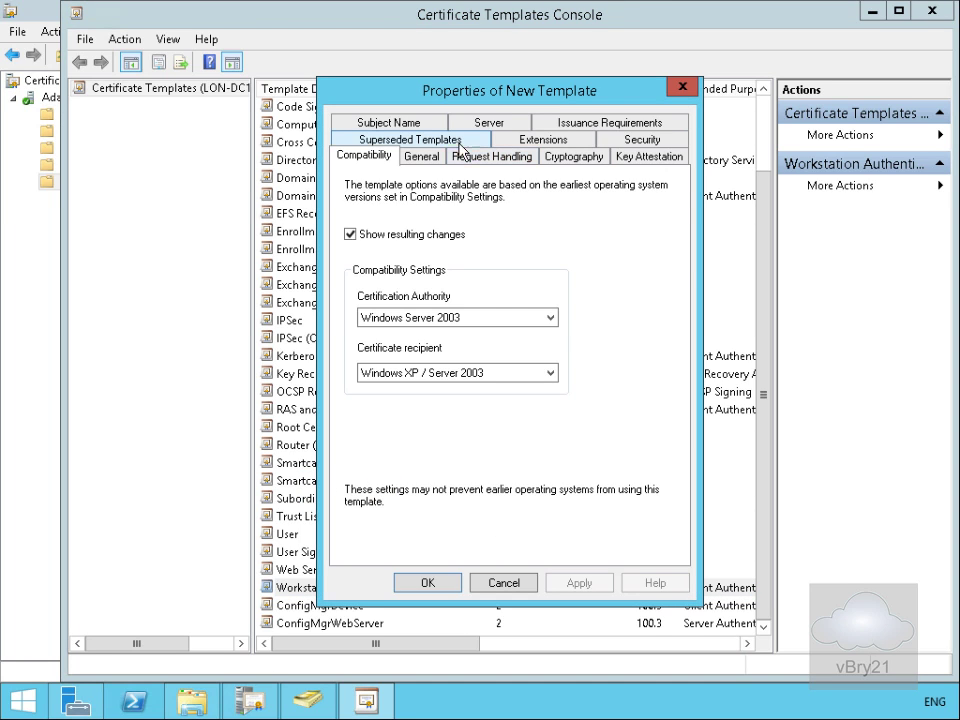
pyautogui.click(424, 157)
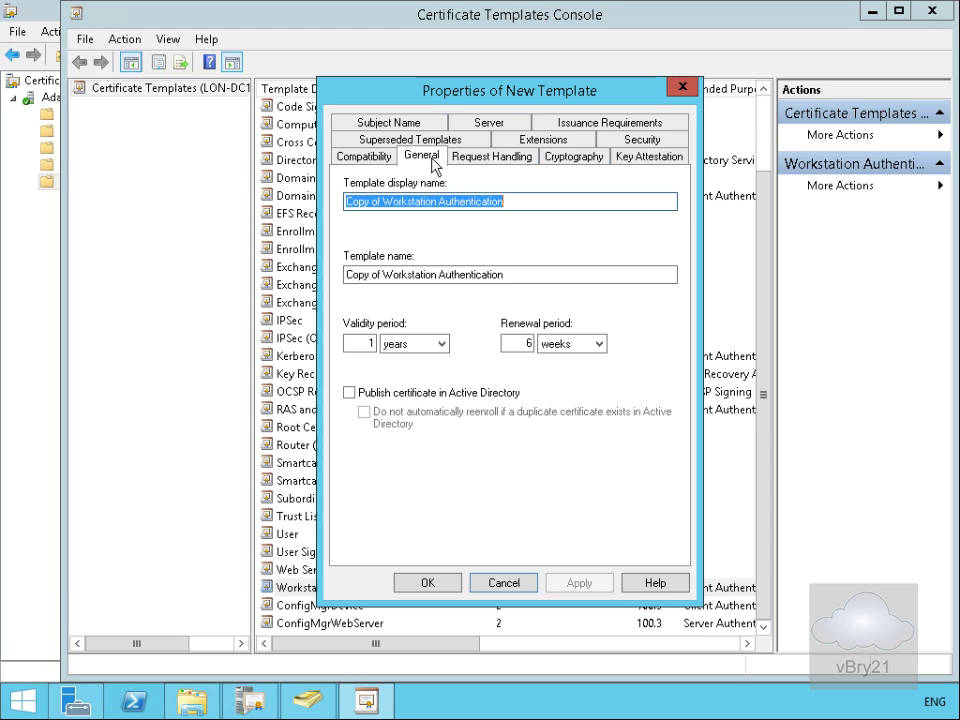
pyautogui.write('ConfigMgrClientDP')
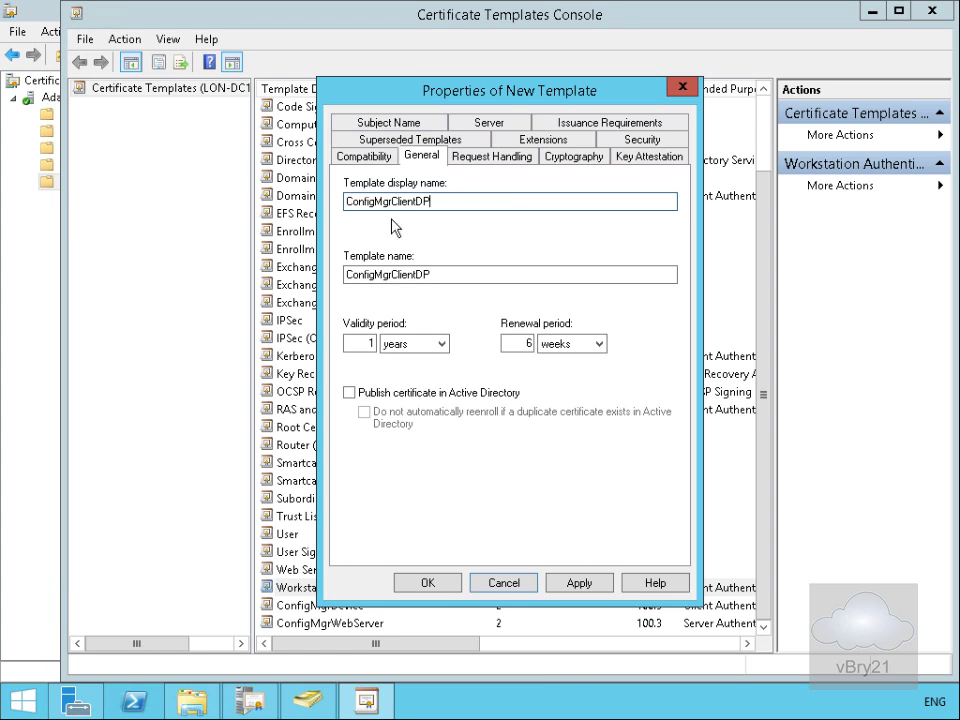
pyautogui.click(349, 393)
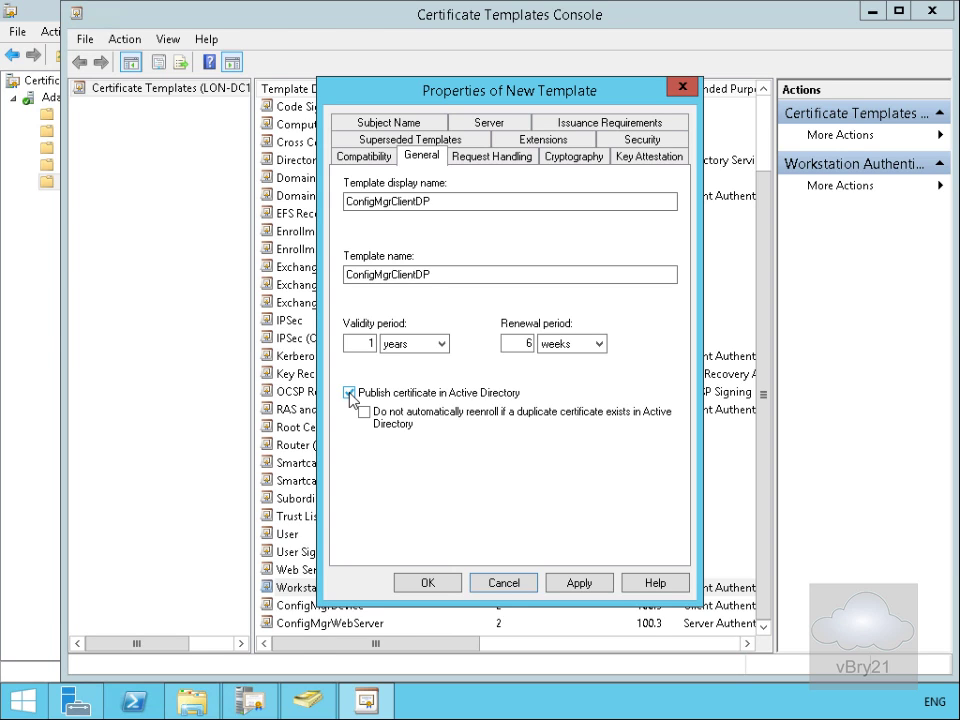
# Step: Allow the ConfigMgrClientDP template's private key to be exported
pyautogui.click(470, 160)
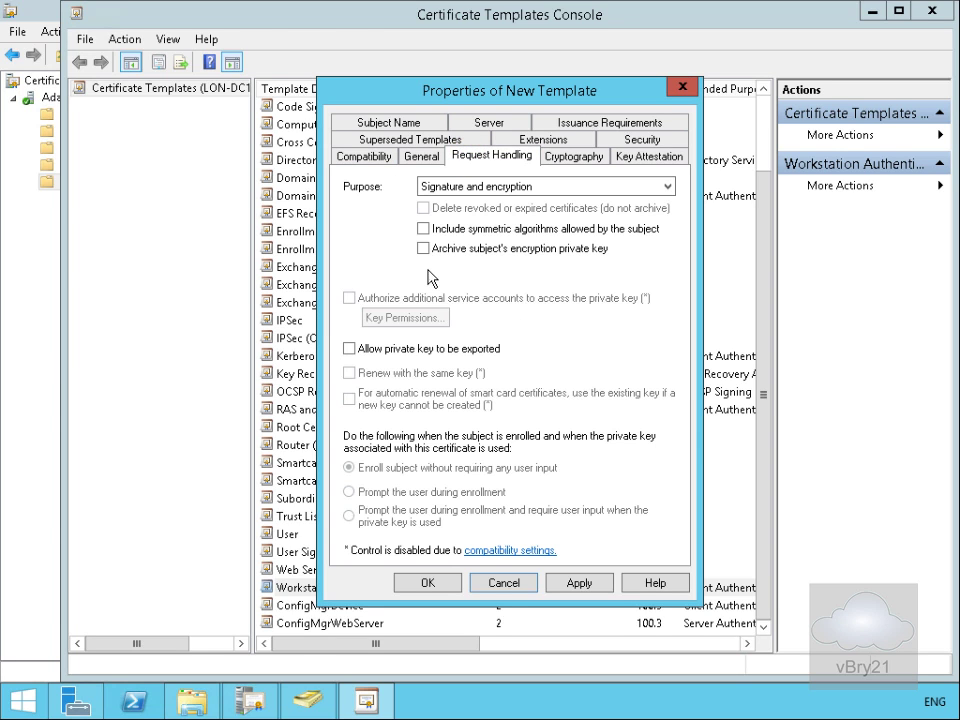
pyautogui.click(401, 353)
pyautogui.click(607, 136)
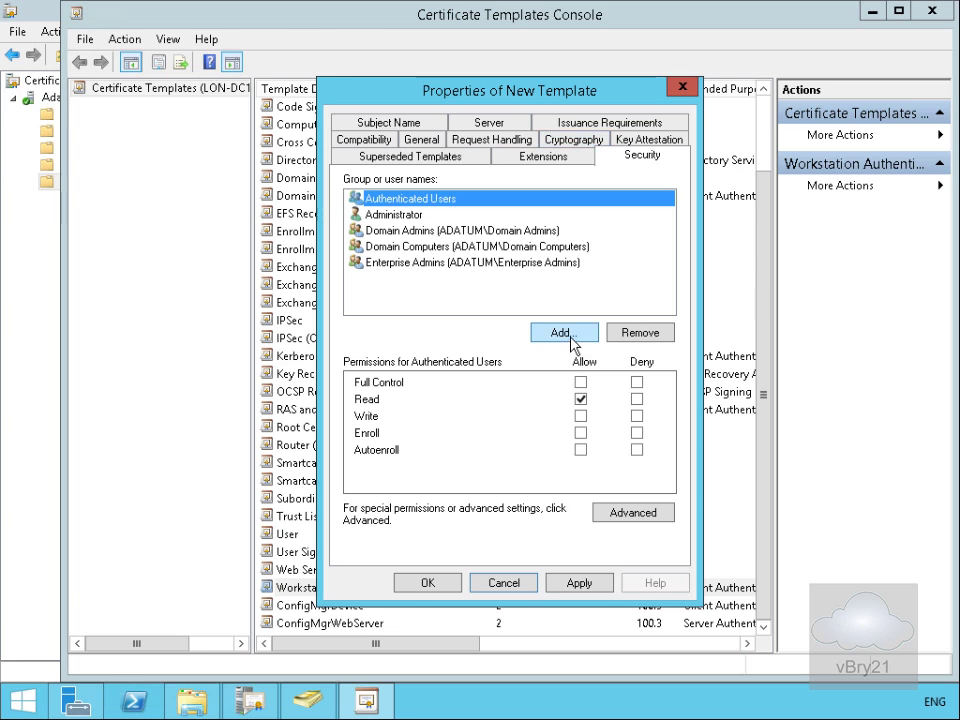
# Step: Add the LON-CFG computer to the ConfigMgrClientDP template's permissions
pyautogui.click(564, 332)
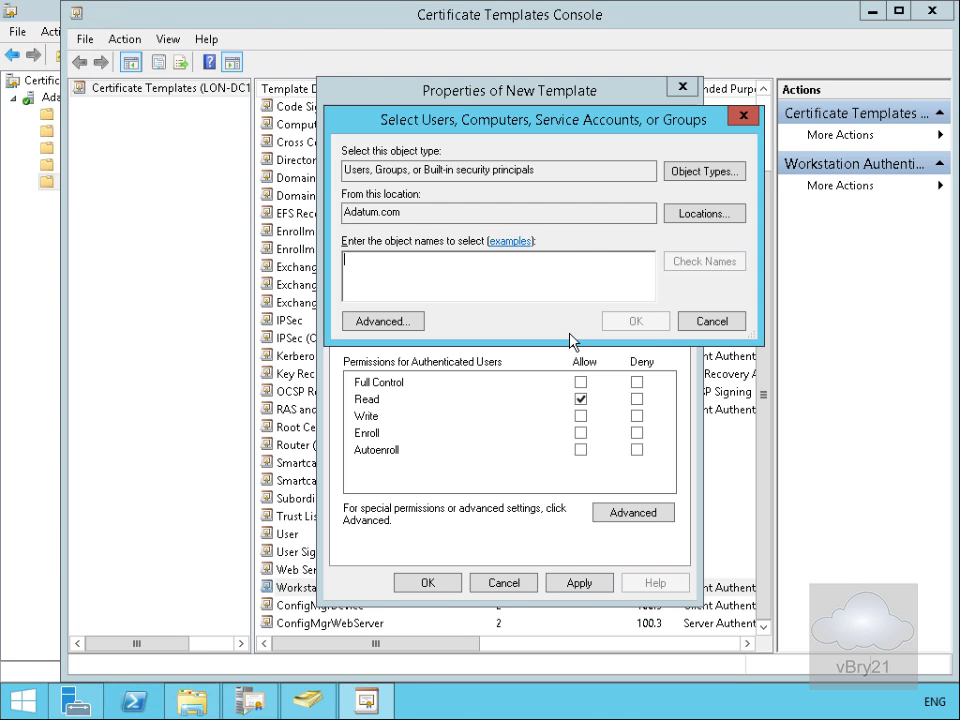
pyautogui.click(690, 172)
pyautogui.click(395, 265)
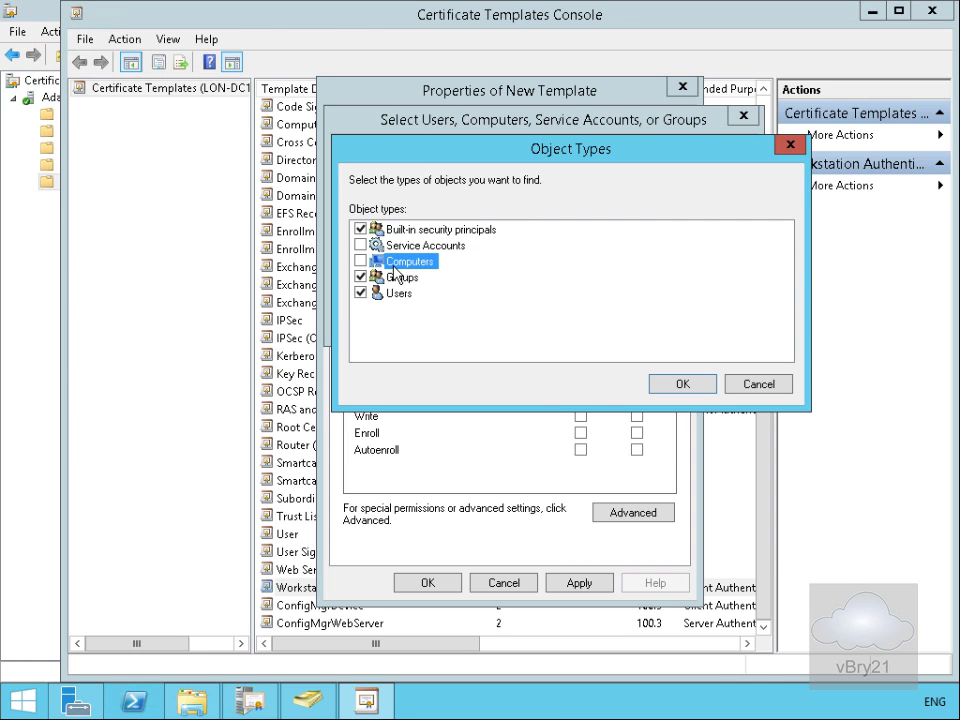
pyautogui.click(361, 261)
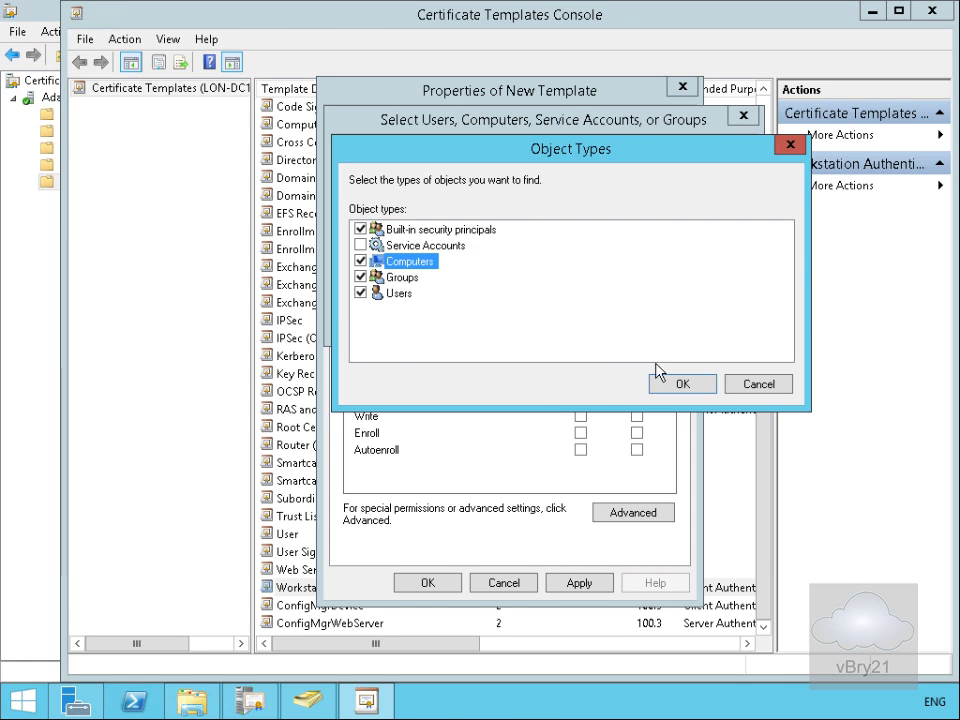
pyautogui.click(661, 387)
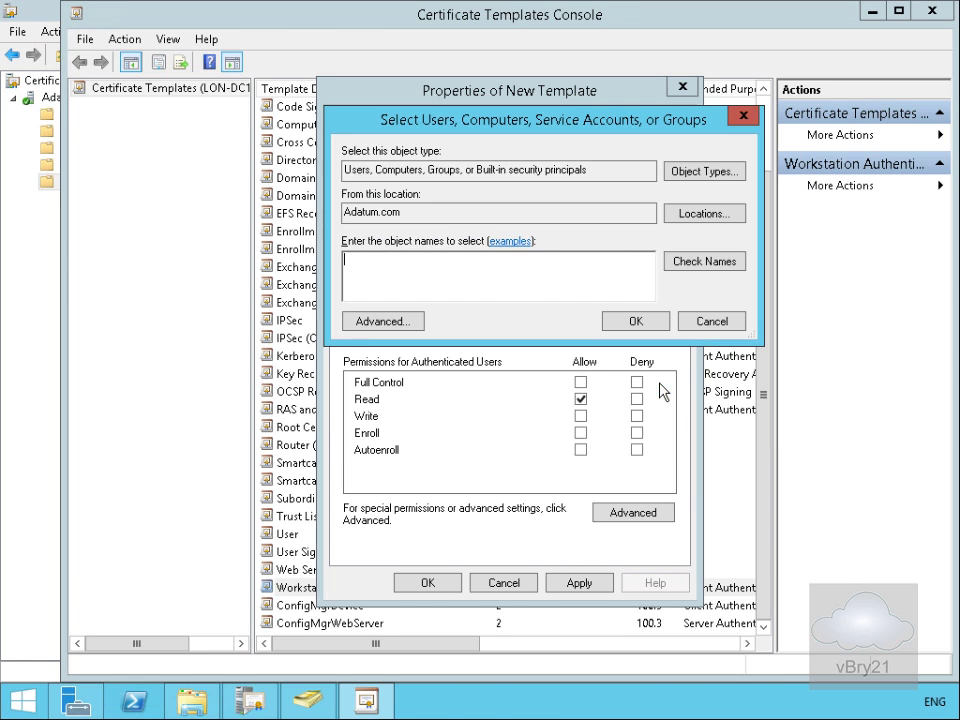
pyautogui.click(518, 288)
pyautogui.click(683, 262)
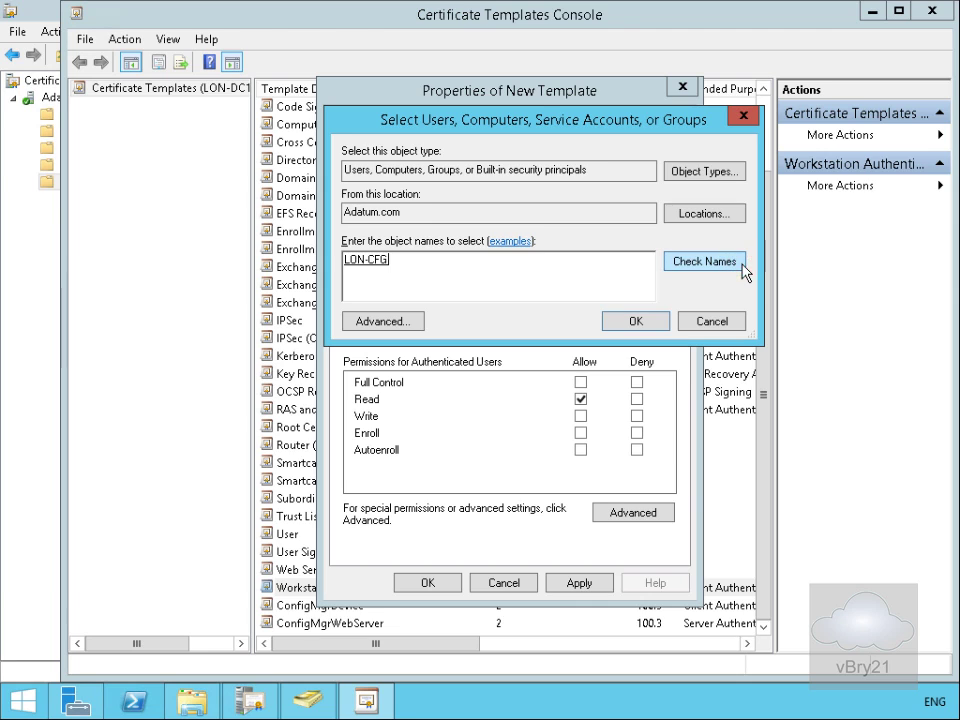
pyautogui.click(660, 322)
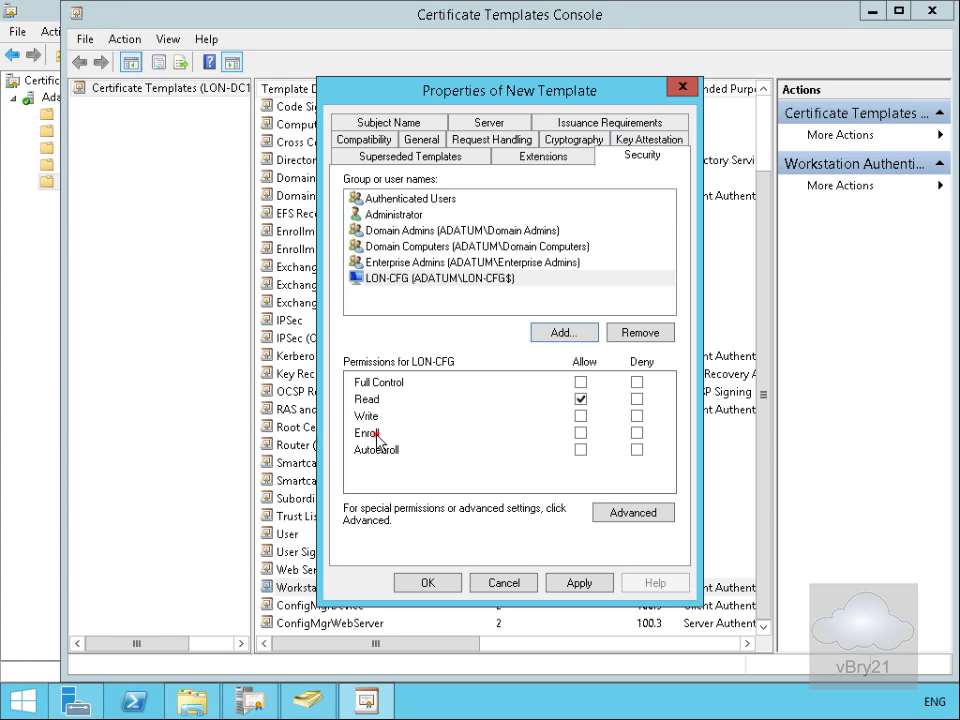
# Step: Allow LON-CFG to enroll, save ConfigMgrClientDP, and close the Certificate Templates Console
pyautogui.click(580, 433)
pyautogui.click(580, 435)
pyautogui.click(446, 584)
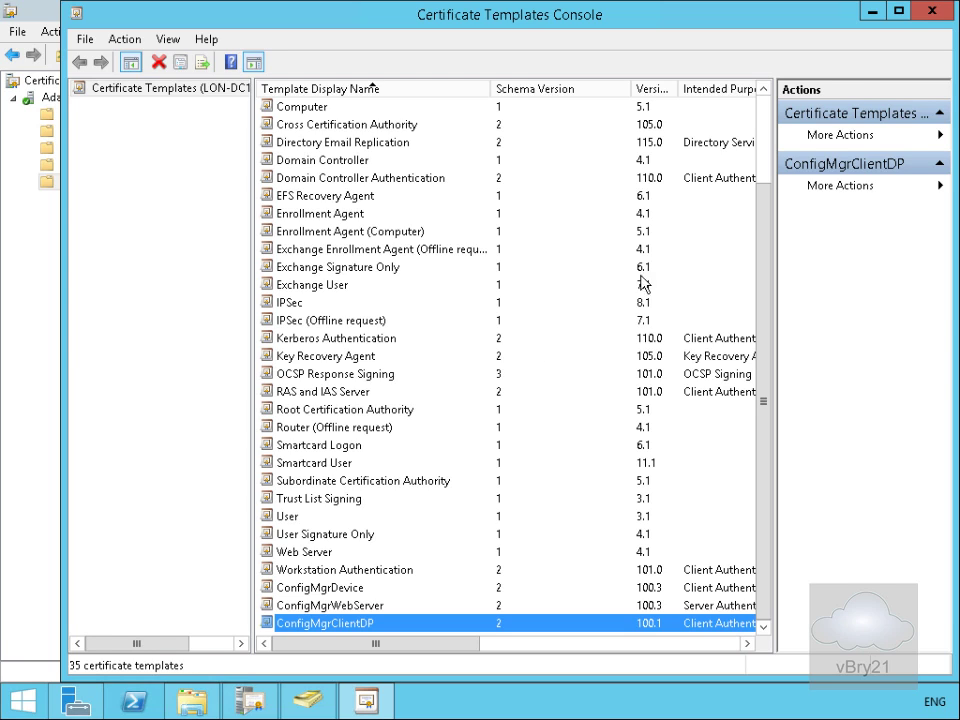
pyautogui.click(928, 13)
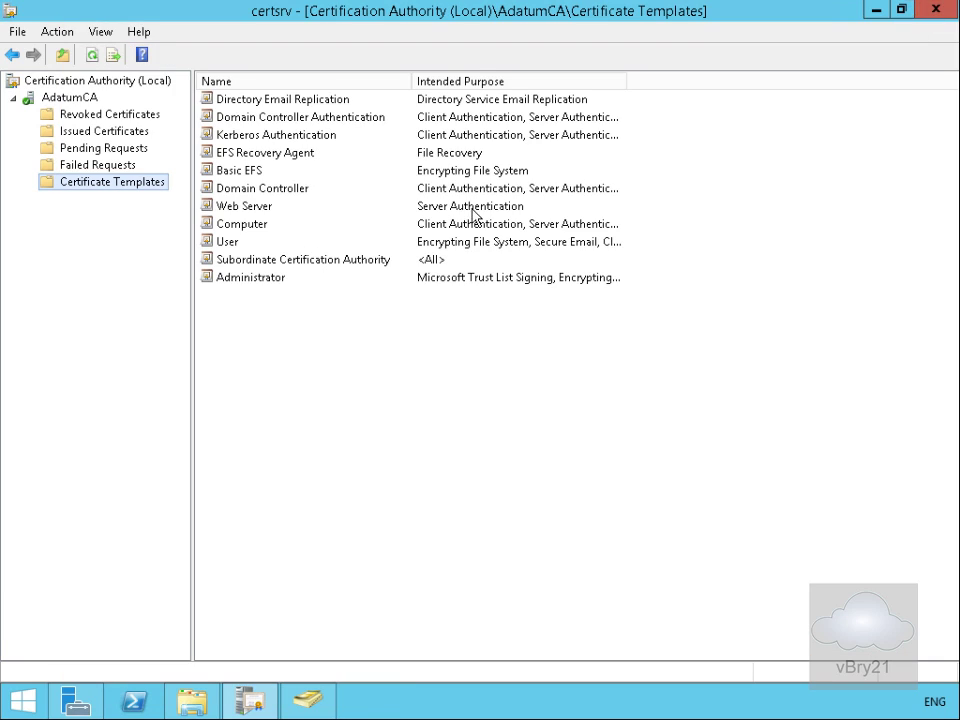
# Step: Enable ConfigMgrClientDP, ConfigMgrWebServer and ConfigMgrDevice as templates to issue on AdatumCA
pyautogui.rightClick(155, 188)
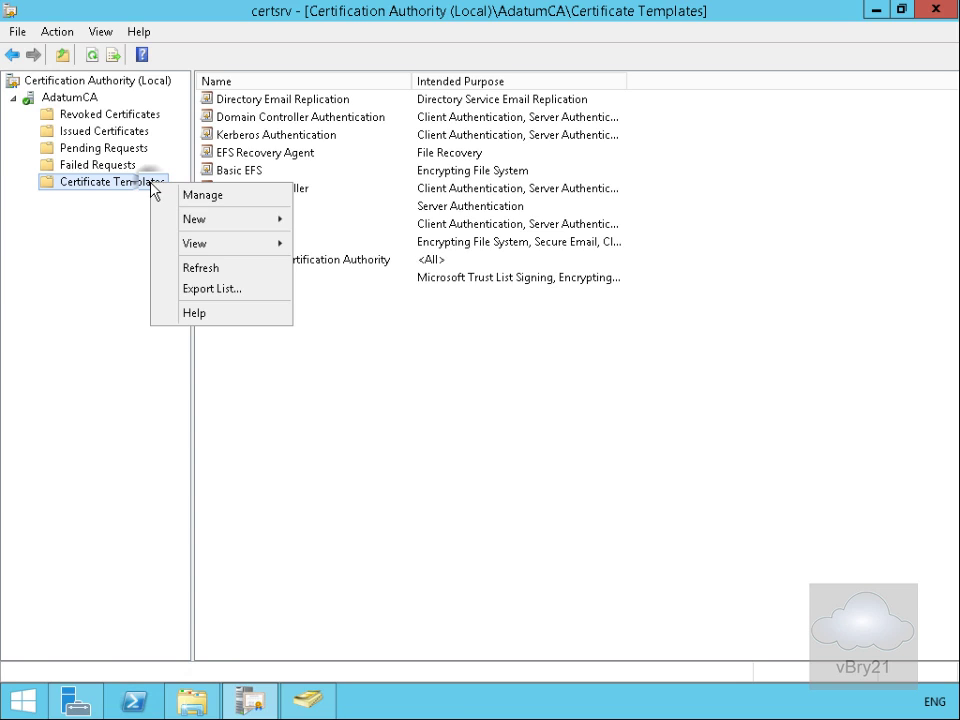
pyautogui.moveTo(193, 220)
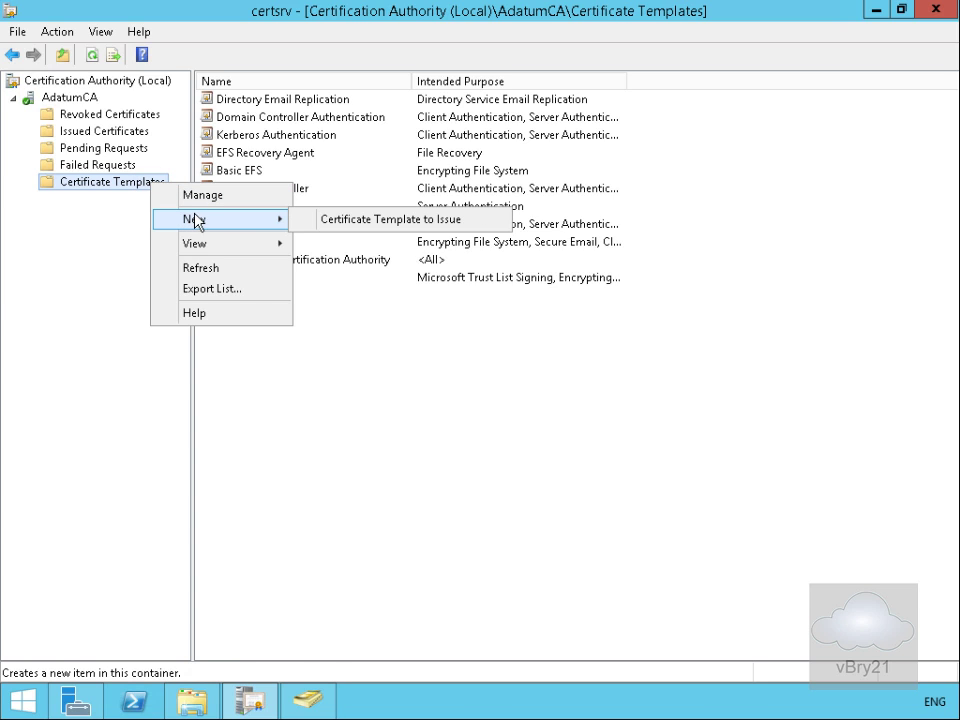
pyautogui.click(312, 220)
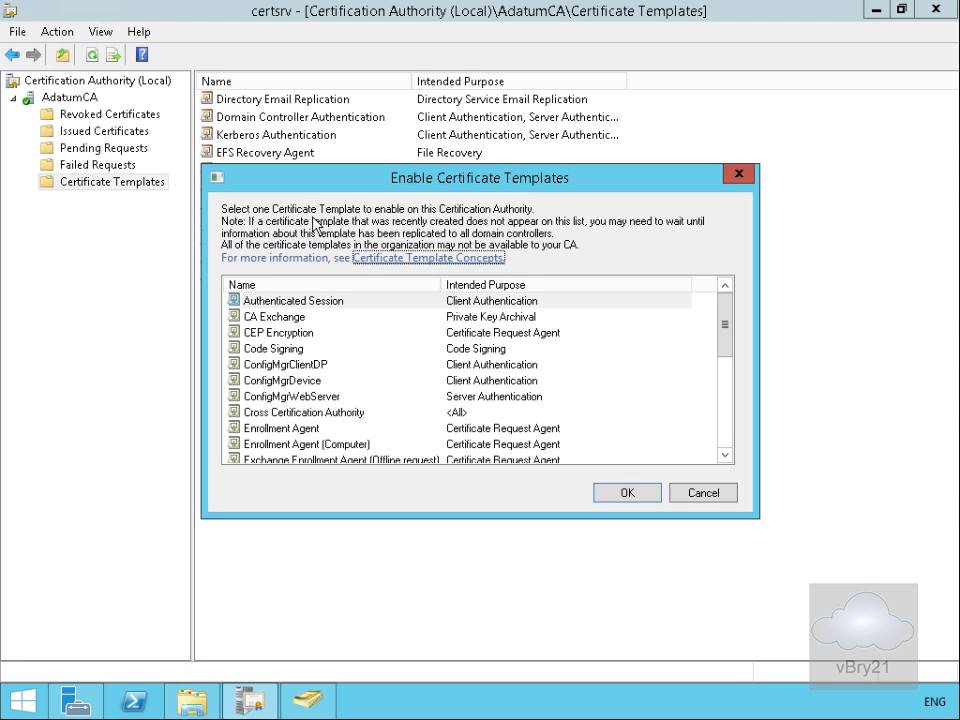
pyautogui.click(285, 364)
pyautogui.keyDown('shift'); pyautogui.click(290, 396); pyautogui.keyUp('shift')
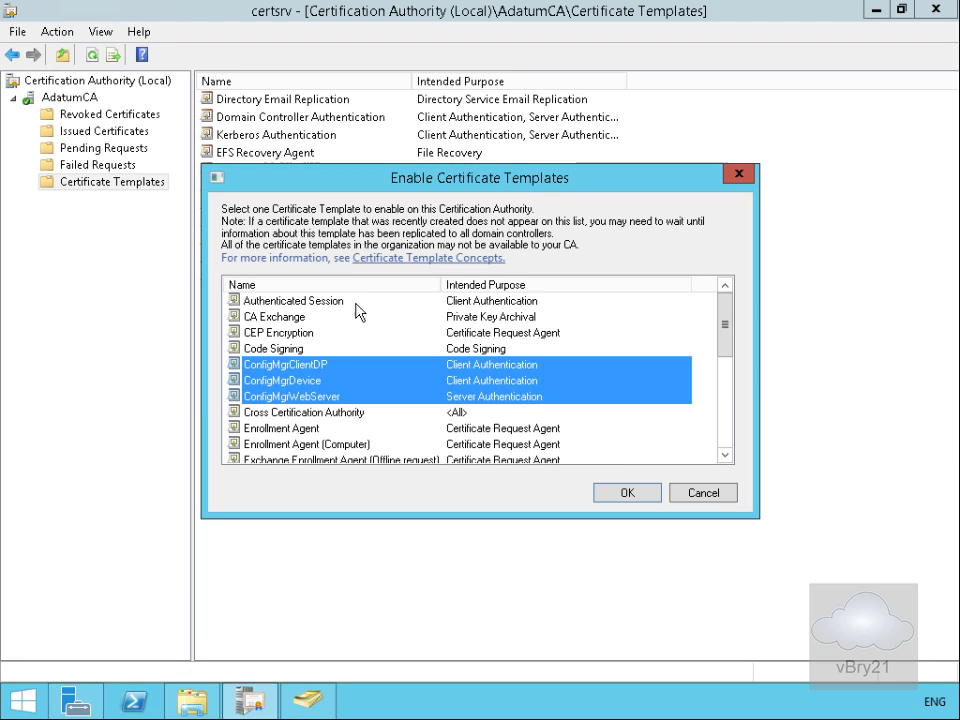
pyautogui.click(622, 493)
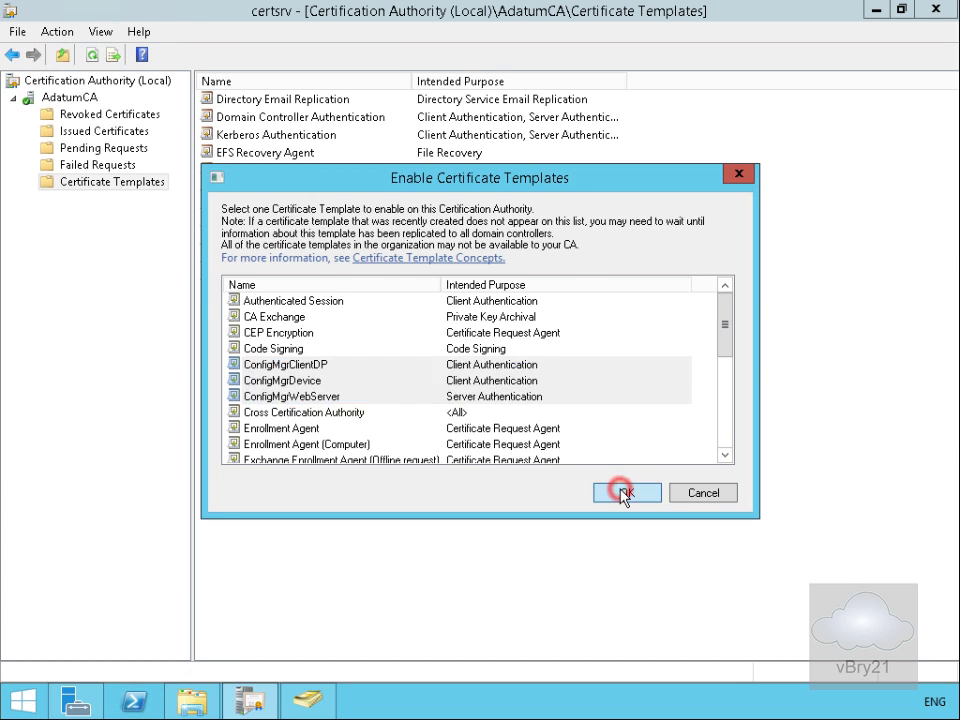
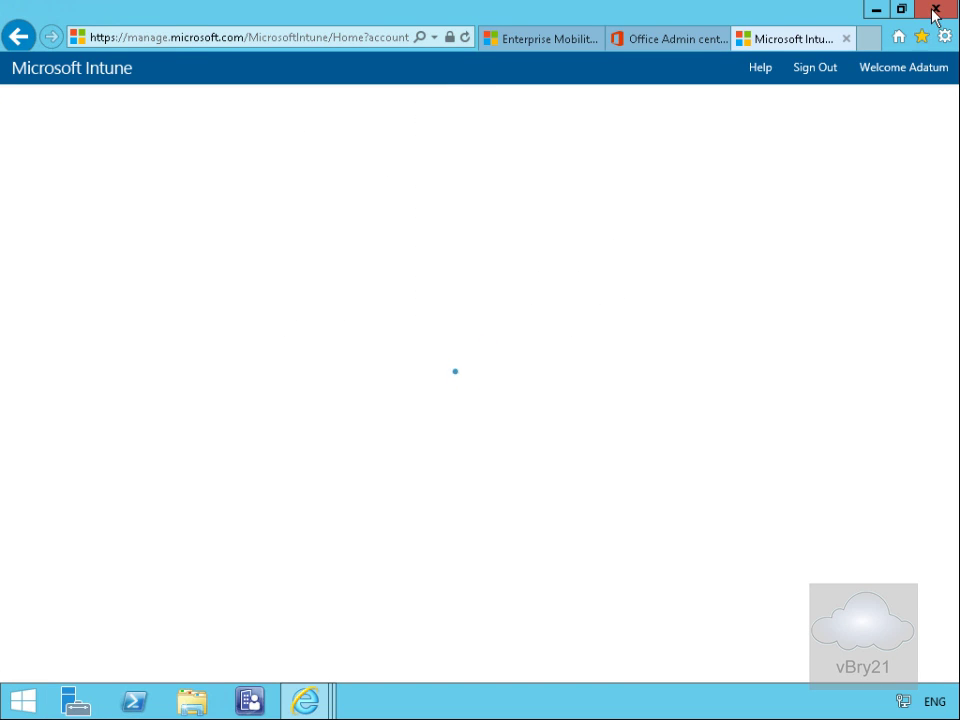
# Step: Close Internet Explorer along with all of its open tabs
pyautogui.click(933, 11)
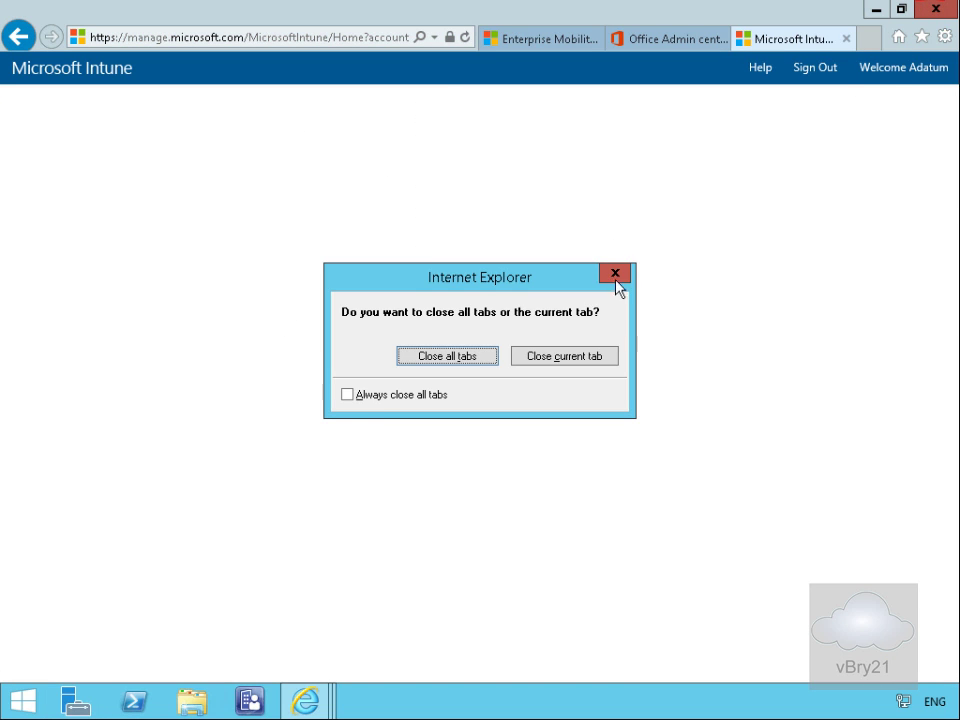
pyautogui.click(470, 358)
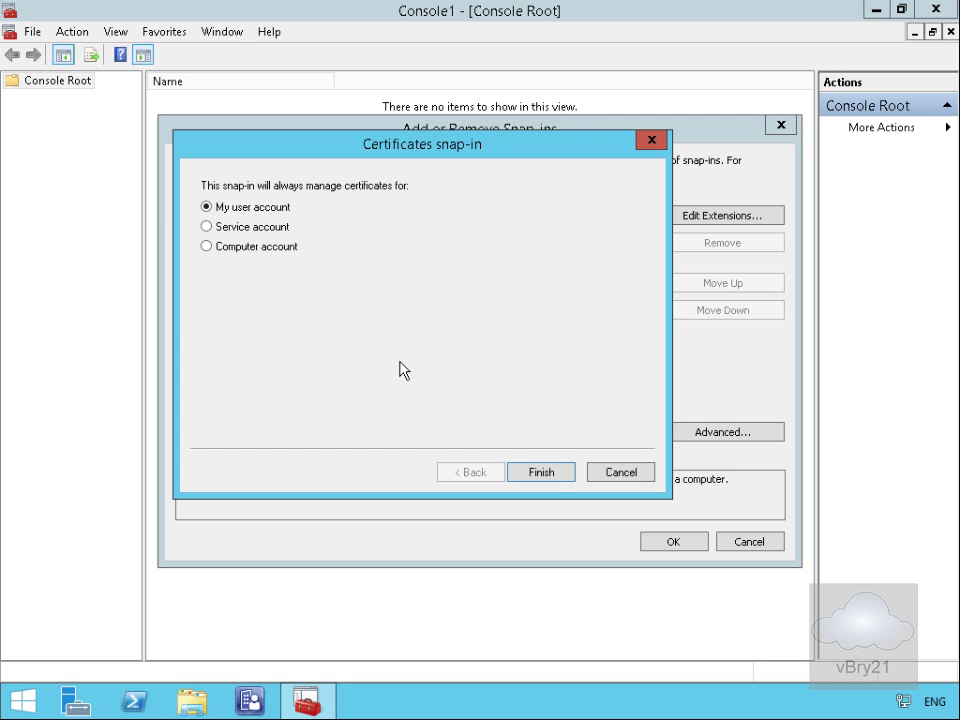
# Step: Load the local computer's certificates and enroll a ConfigMgrWebServer certificate into the Personal store
pyautogui.click(530, 472)
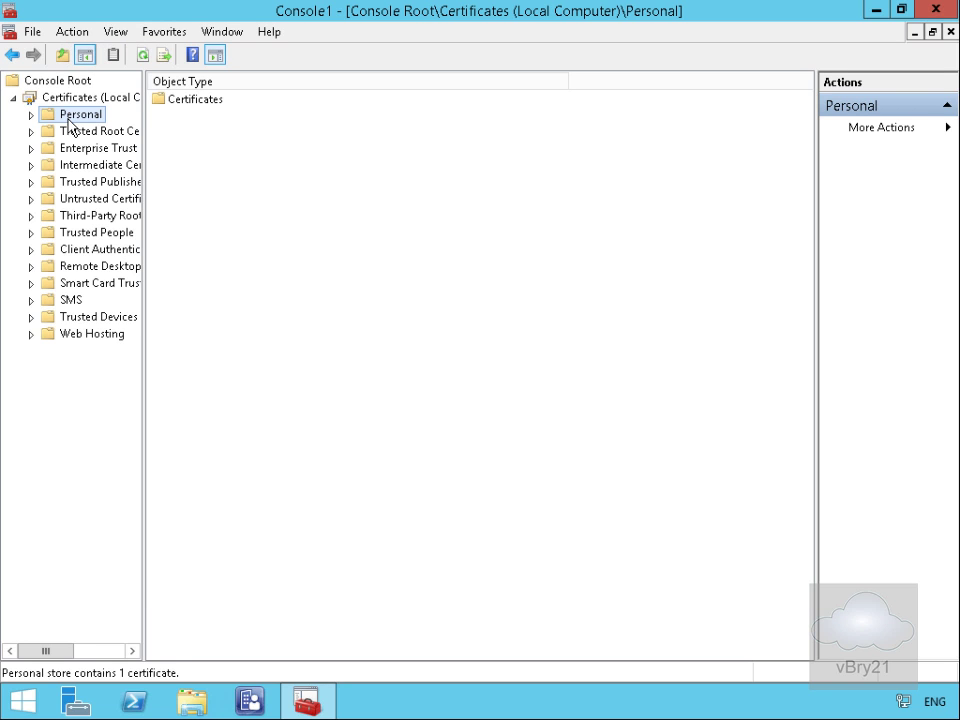
pyautogui.click(75, 120)
pyautogui.rightClick(76, 121)
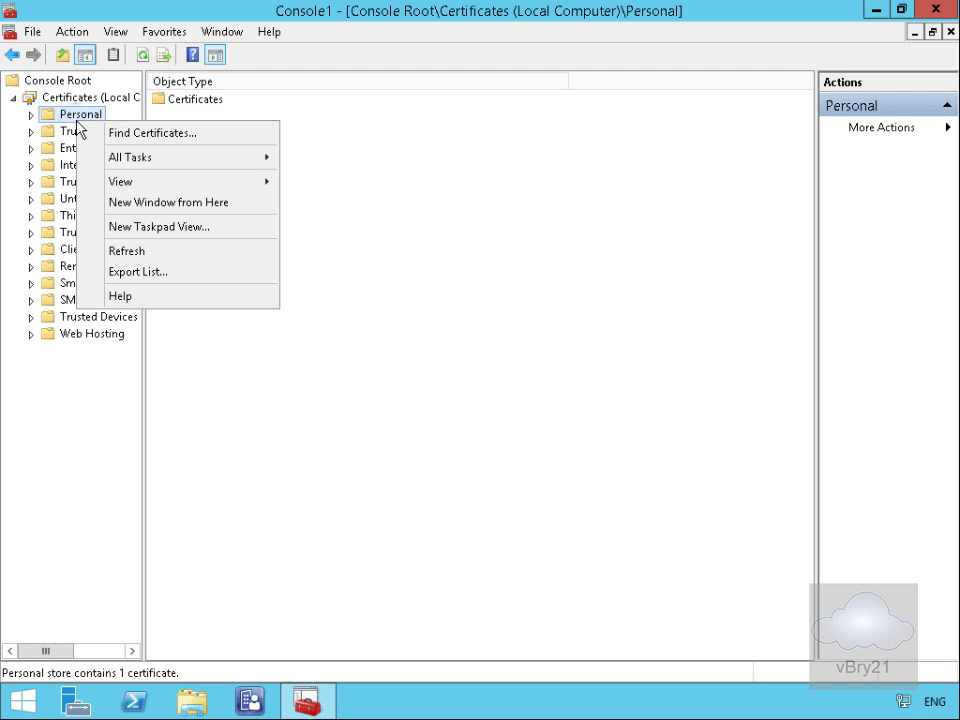
pyautogui.click(113, 157)
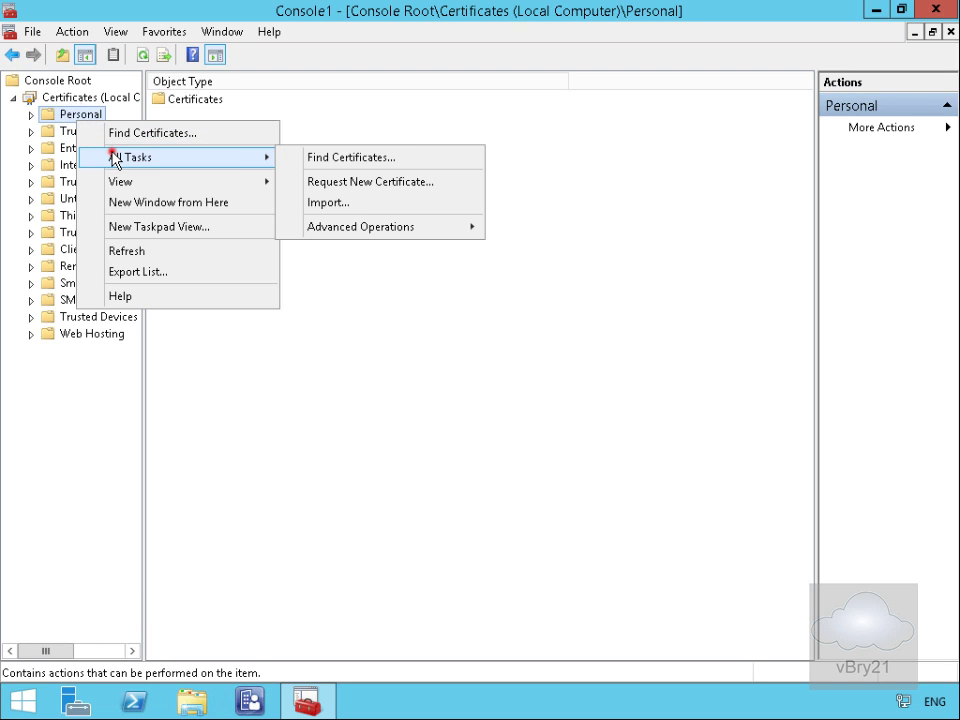
pyautogui.click(329, 184)
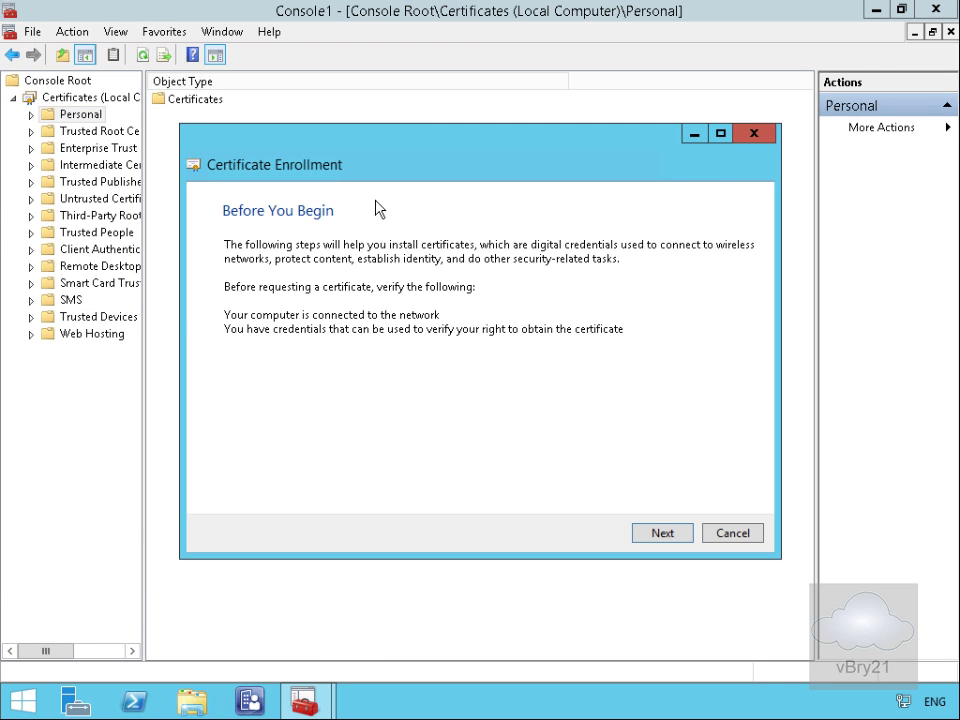
pyautogui.click(650, 538)
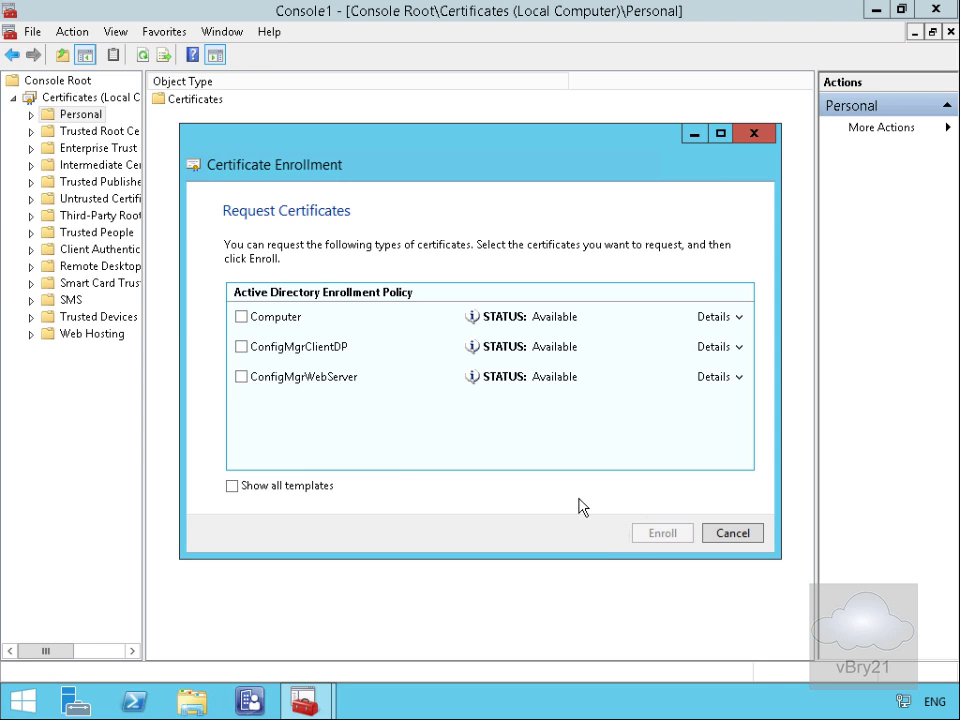
pyautogui.click(242, 376)
pyautogui.click(657, 537)
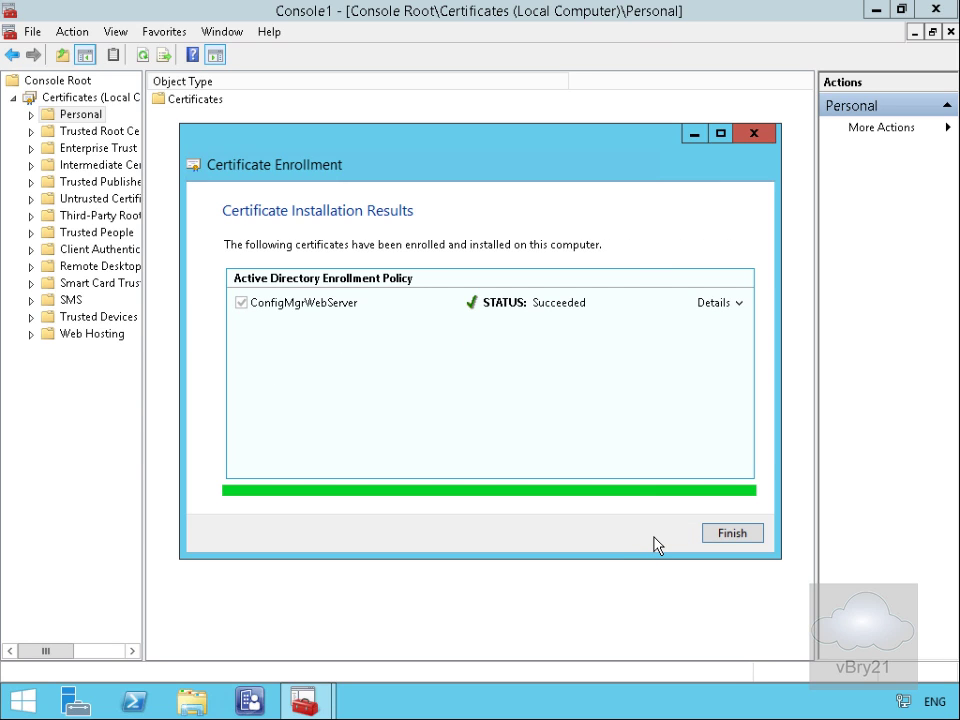
pyautogui.click(728, 534)
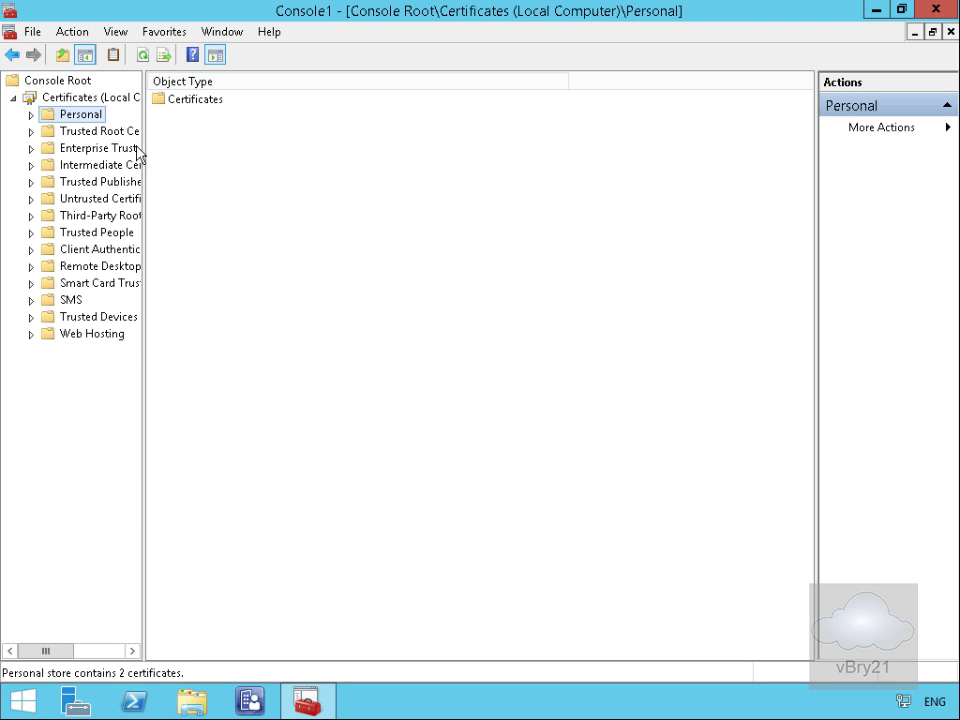
# Step: Enroll a ConfigMgrClientDP certificate via Active Directory Enrollment Policy, then expand Personal to show it
pyautogui.click(90, 115)
pyautogui.rightClick(91, 117)
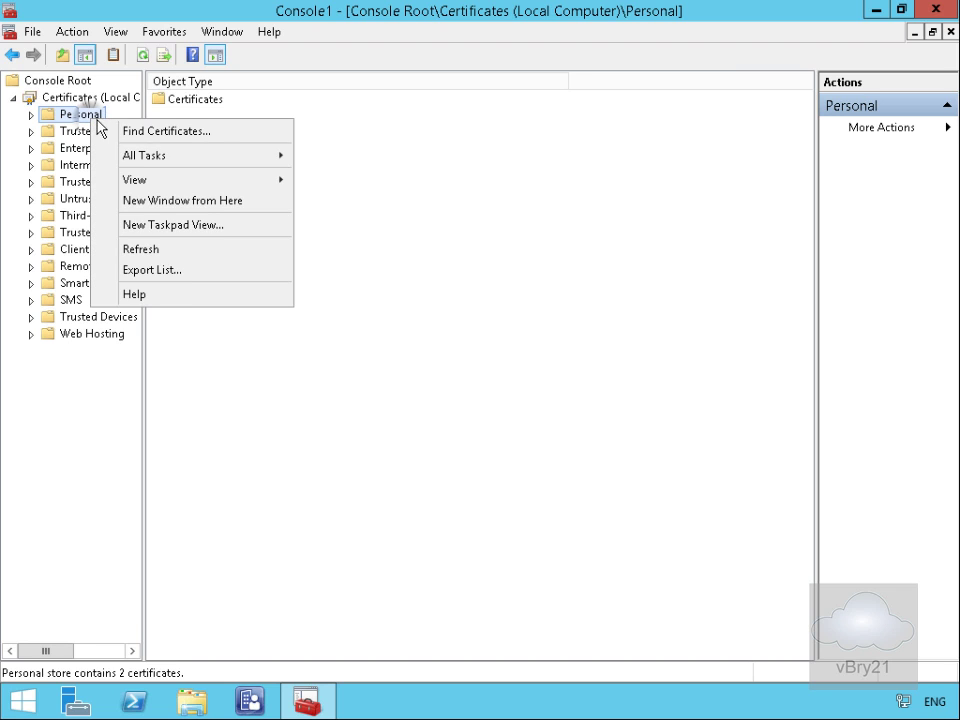
pyautogui.click(148, 157)
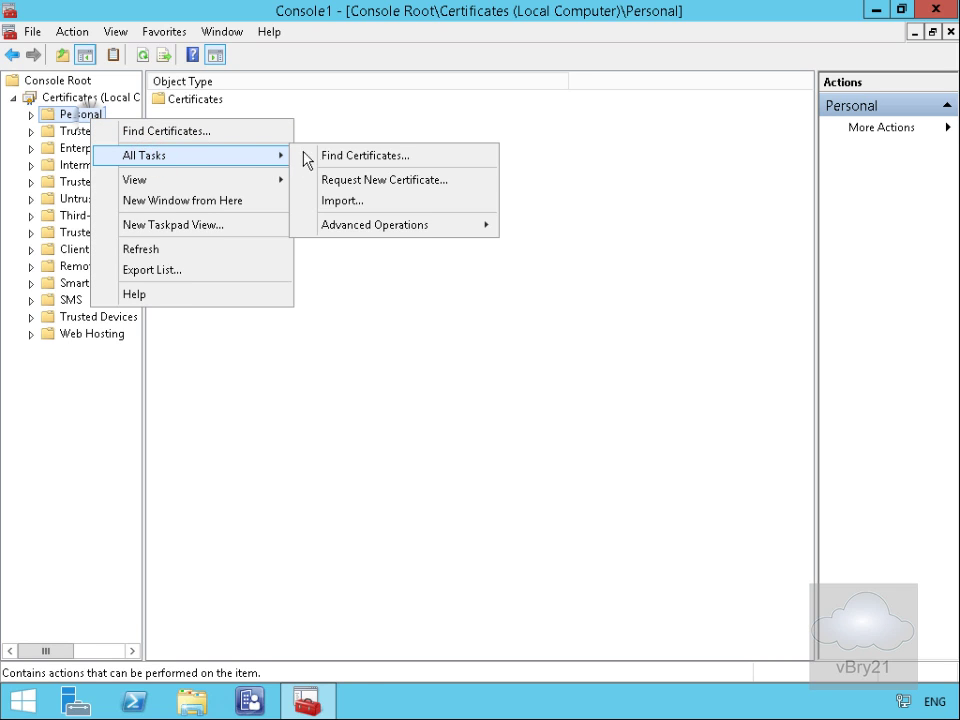
pyautogui.click(334, 181)
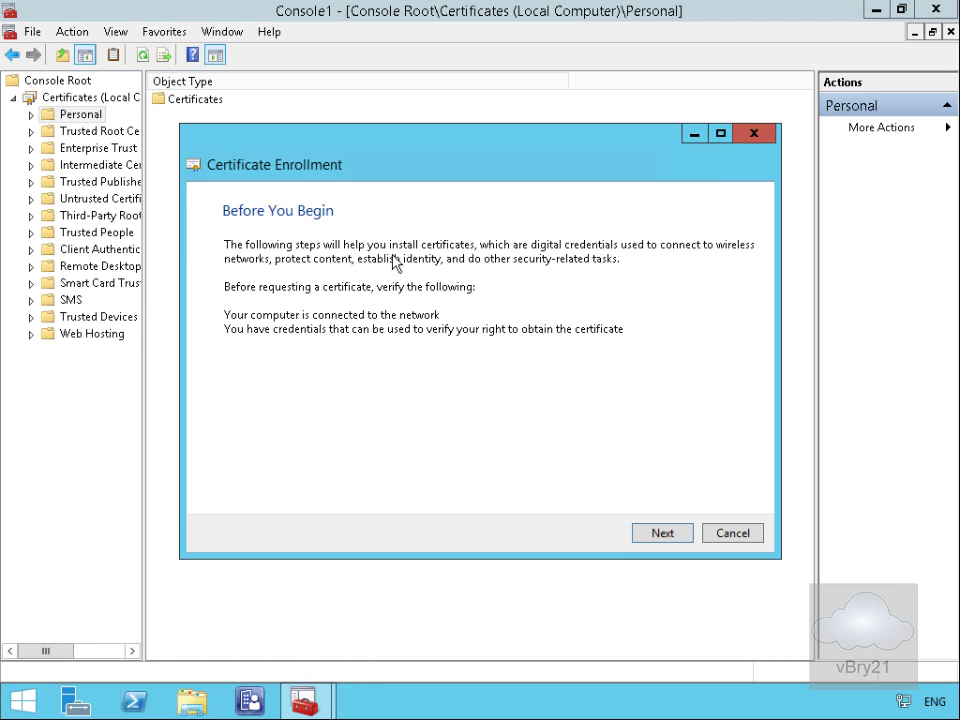
pyautogui.click(664, 531)
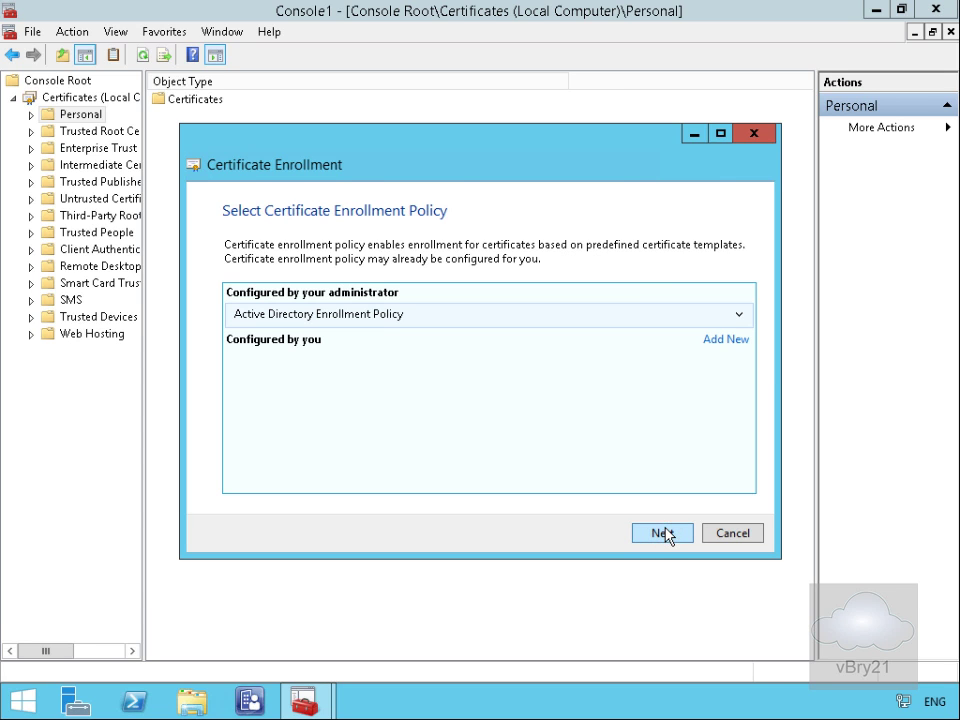
pyautogui.click(664, 532)
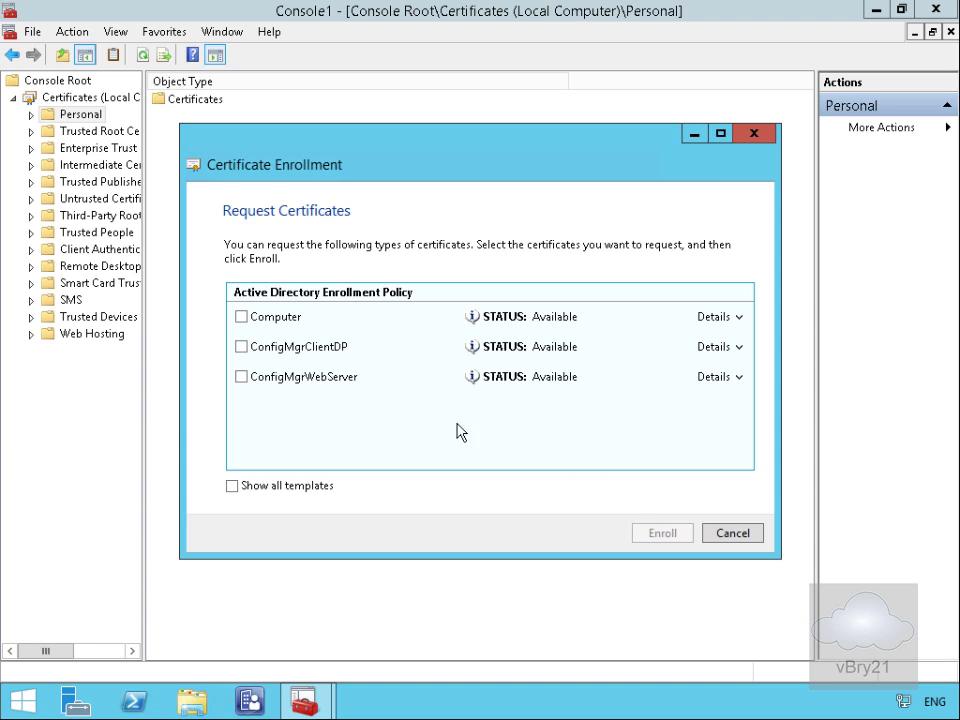
pyautogui.click(242, 348)
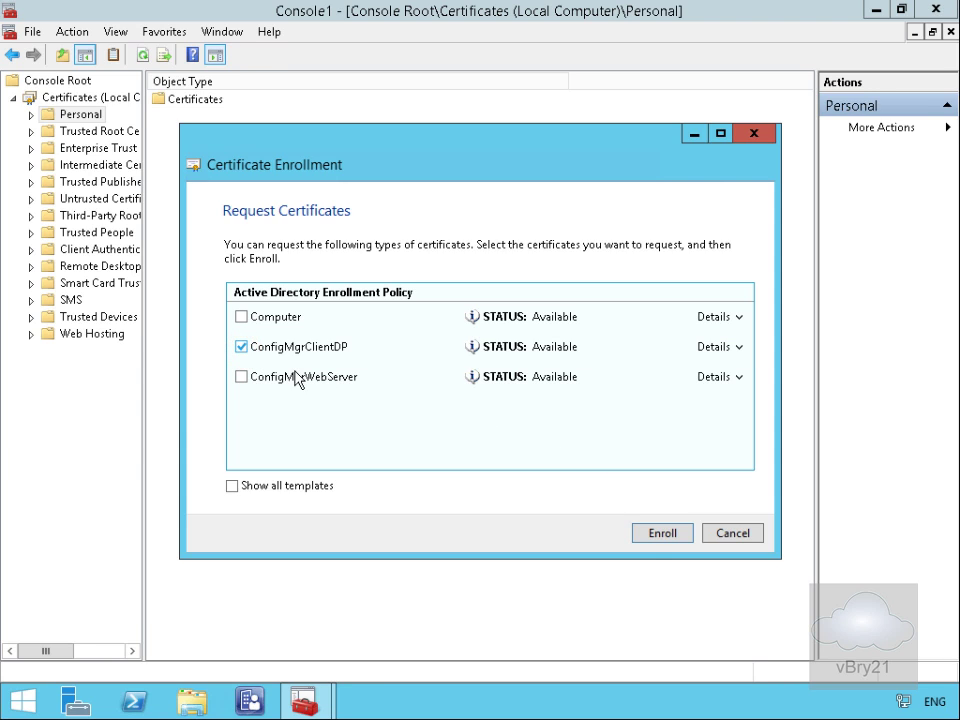
pyautogui.click(647, 536)
pyautogui.click(735, 534)
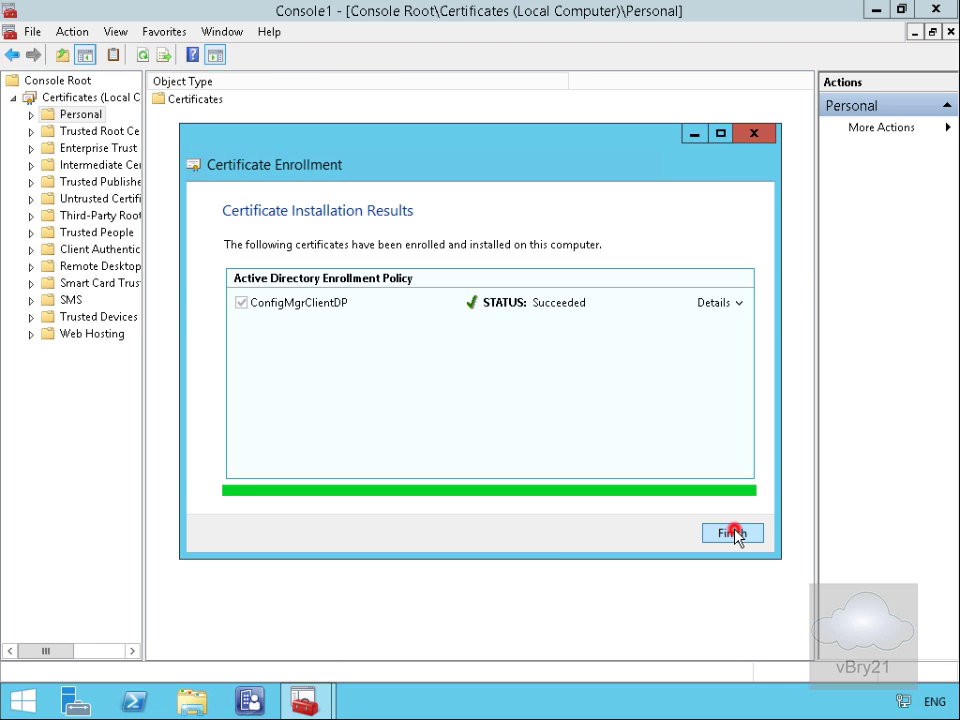
pyautogui.doubleClick(94, 118)
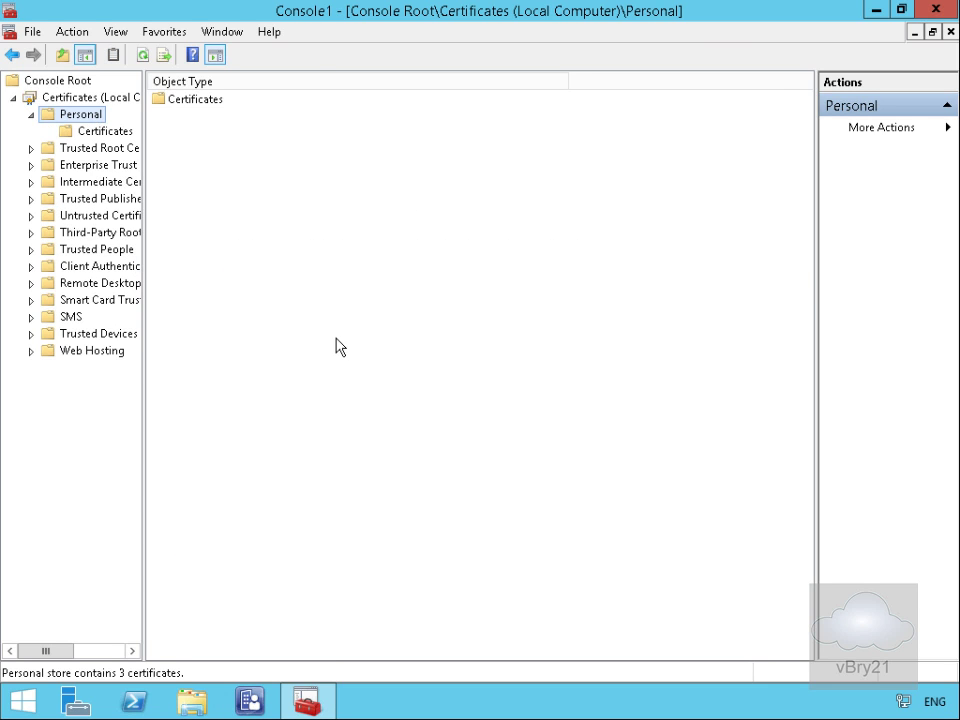
# Step: Start exporting the AdatumCA Client Authentication certificate from the Personal store
pyautogui.click(110, 132)
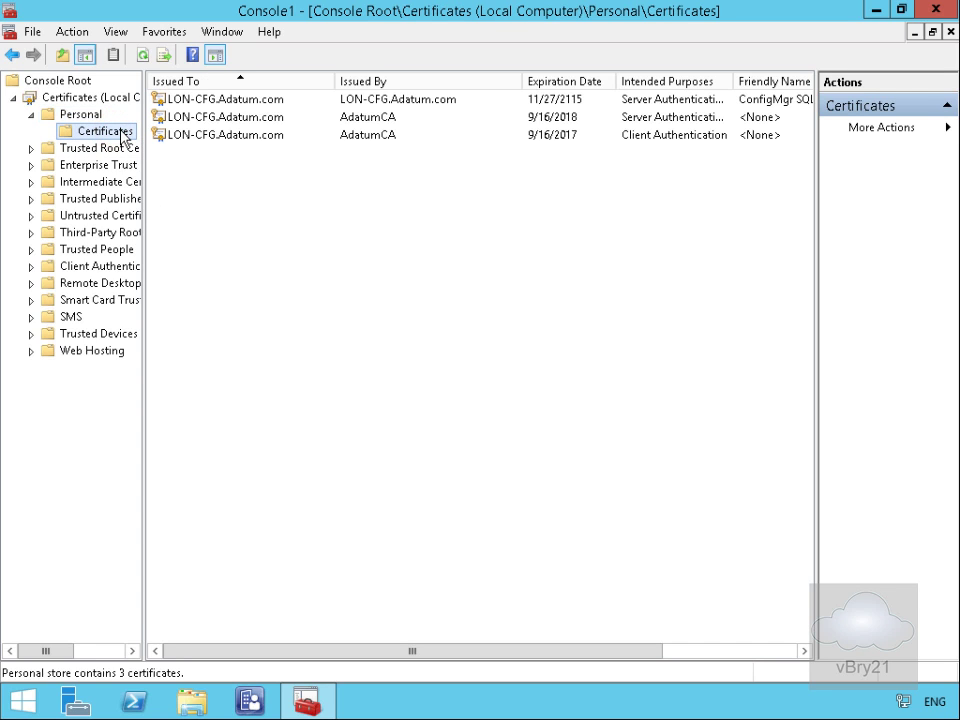
pyautogui.click(444, 137)
pyautogui.rightClick(444, 137)
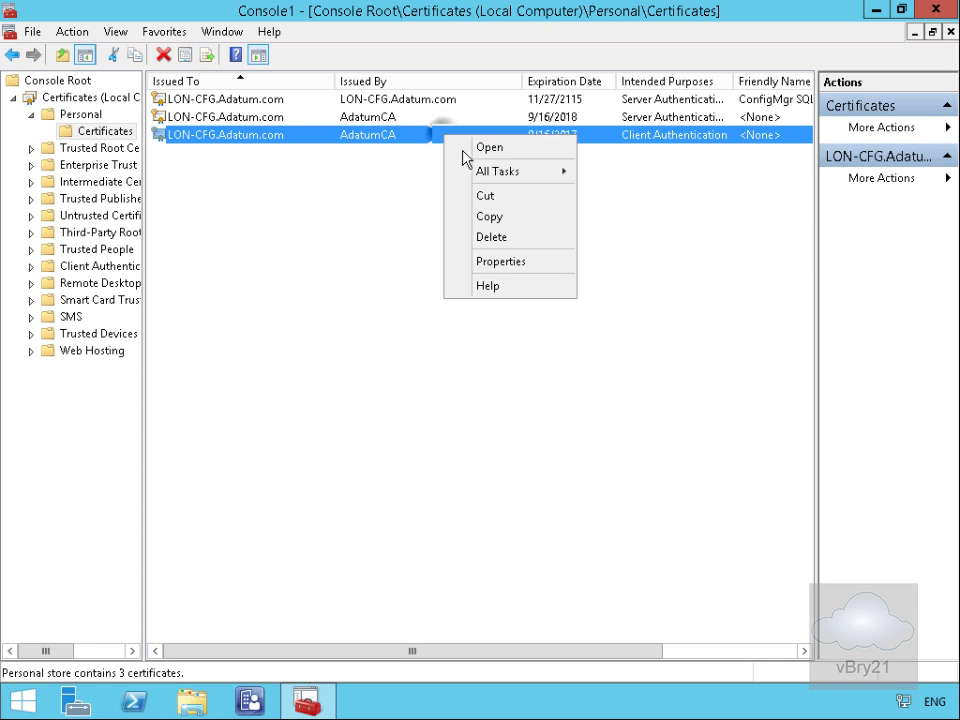
pyautogui.click(468, 169)
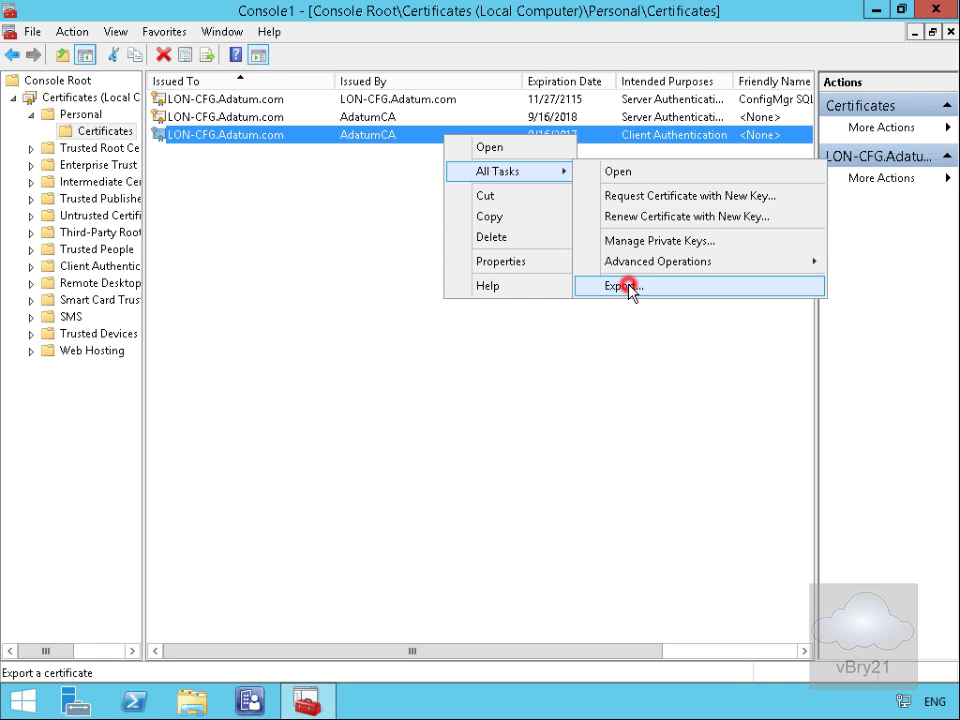
pyautogui.click(629, 288)
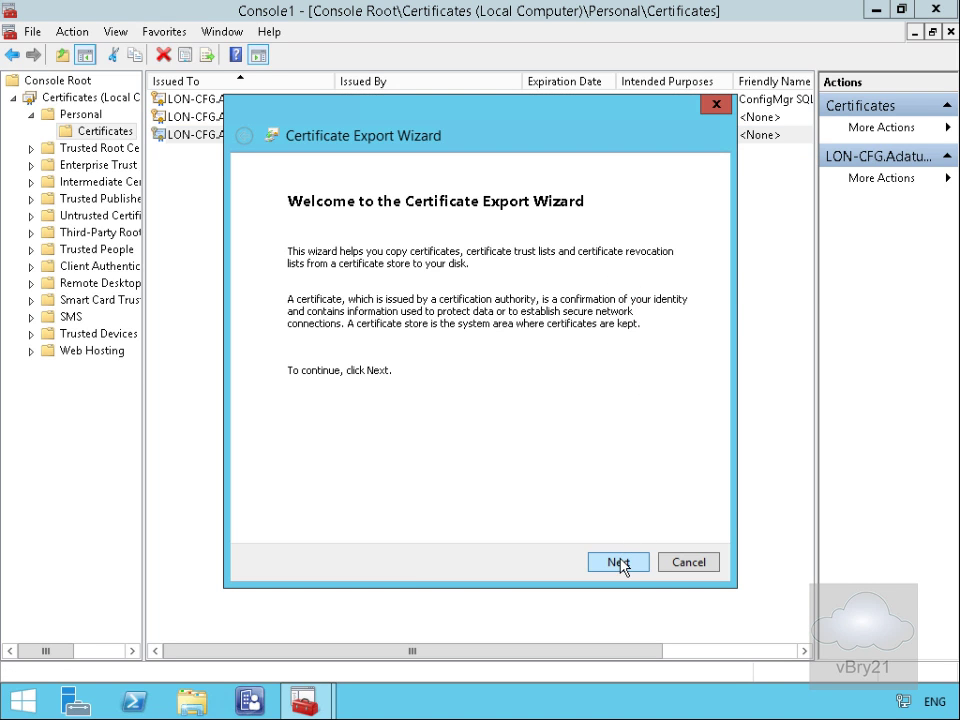
# Step: Export it with its private key in PFX format with certification path, password-protected
pyautogui.click(619, 563)
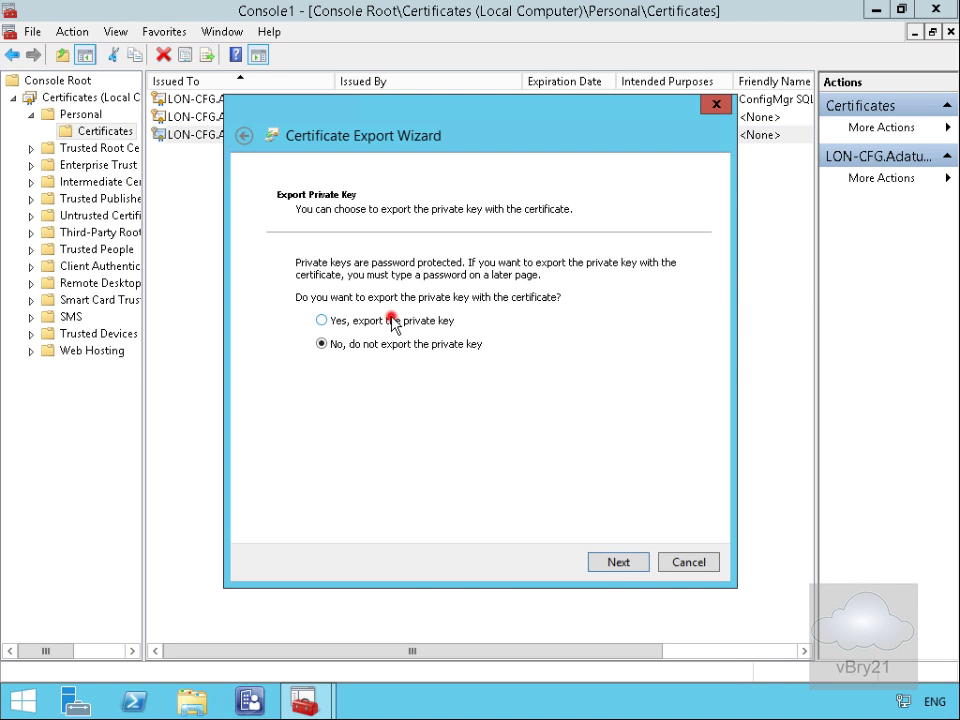
pyautogui.click(389, 319)
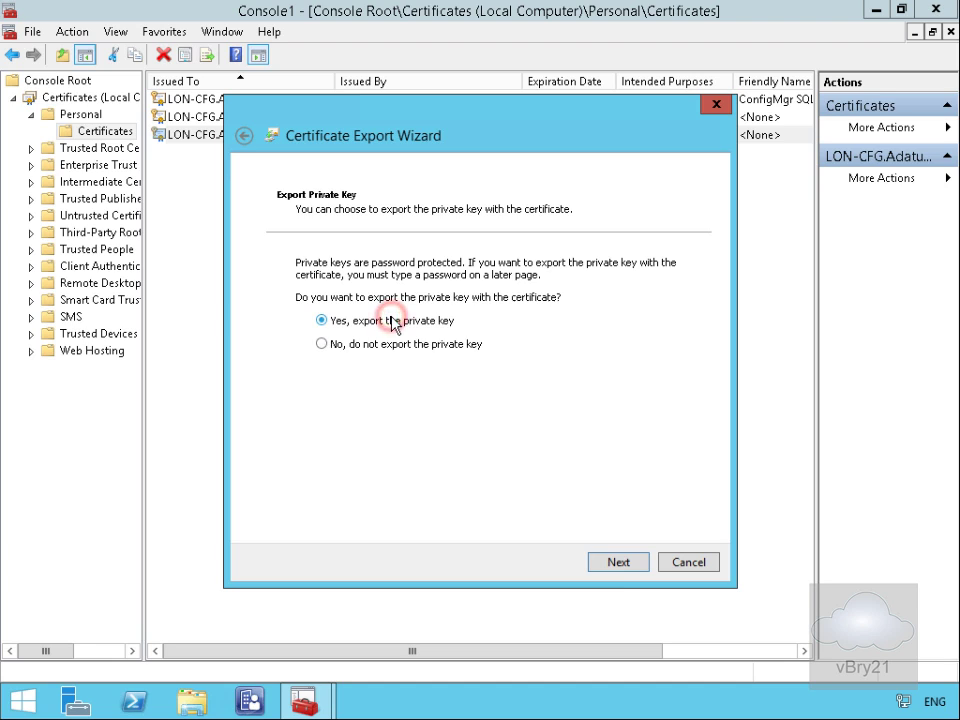
pyautogui.click(624, 568)
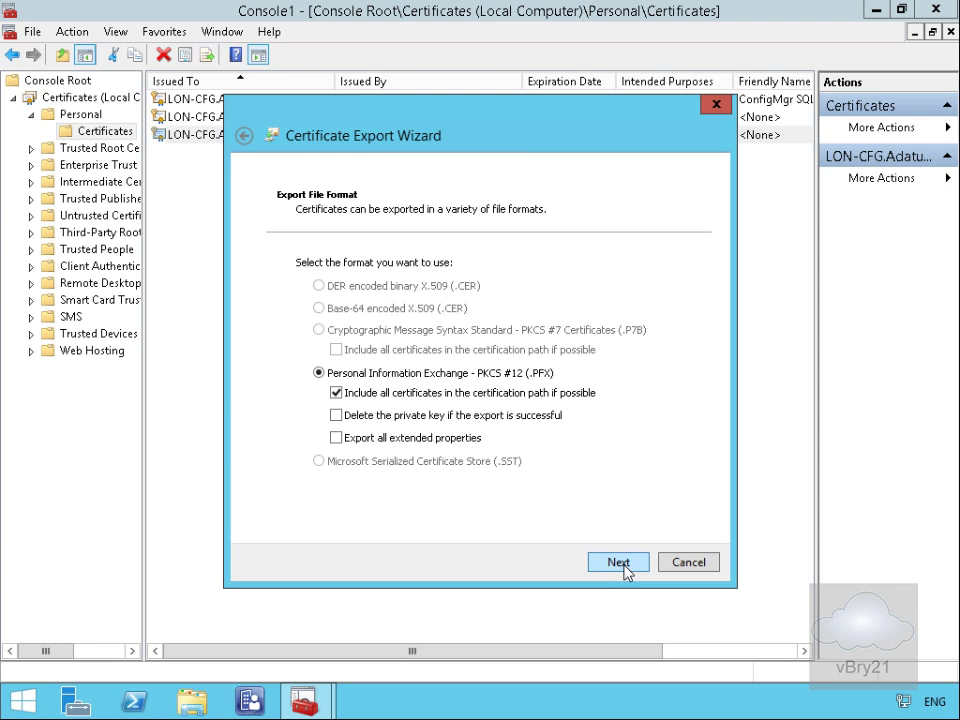
pyautogui.click(624, 566)
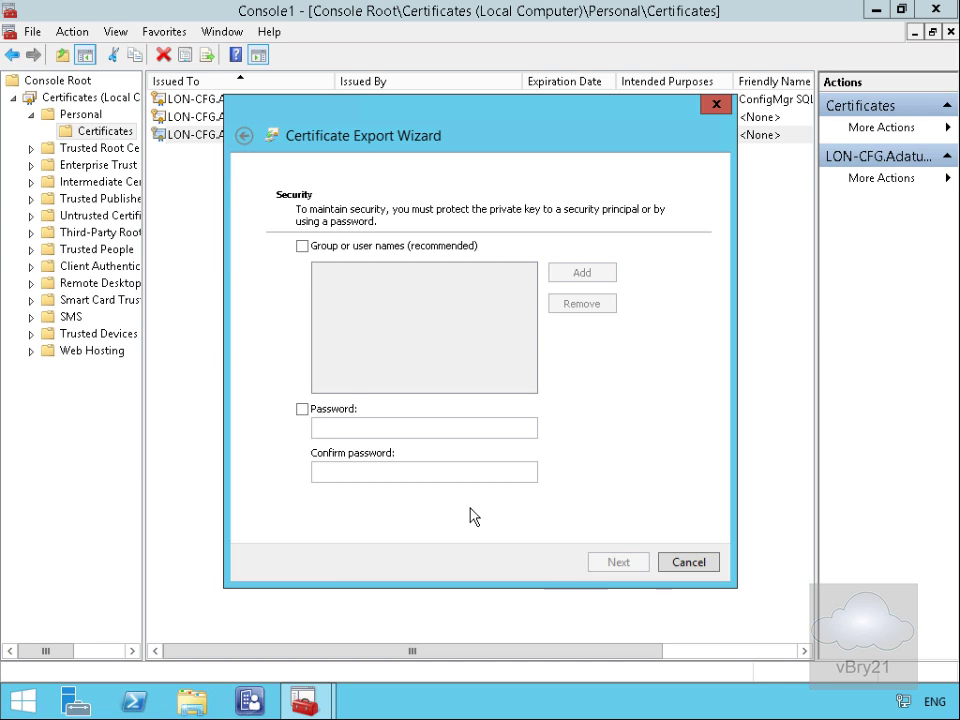
pyautogui.click(330, 408)
pyautogui.click(347, 427)
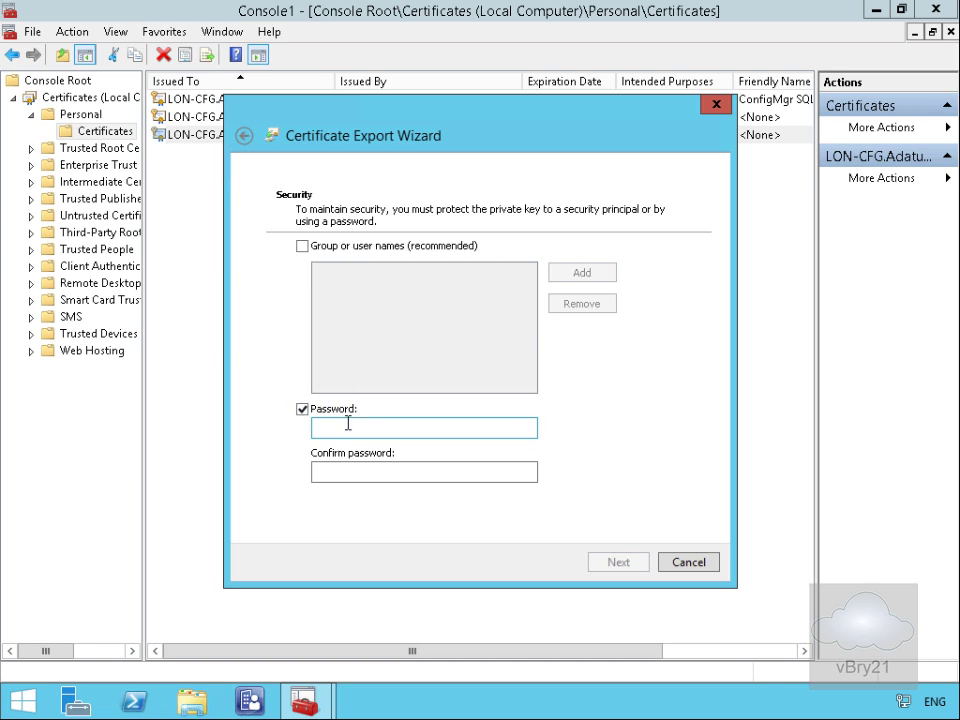
pyautogui.write('Pa$$w0rd')
pyautogui.press('Tab')
pyautogui.write('Pa$$w0rd')
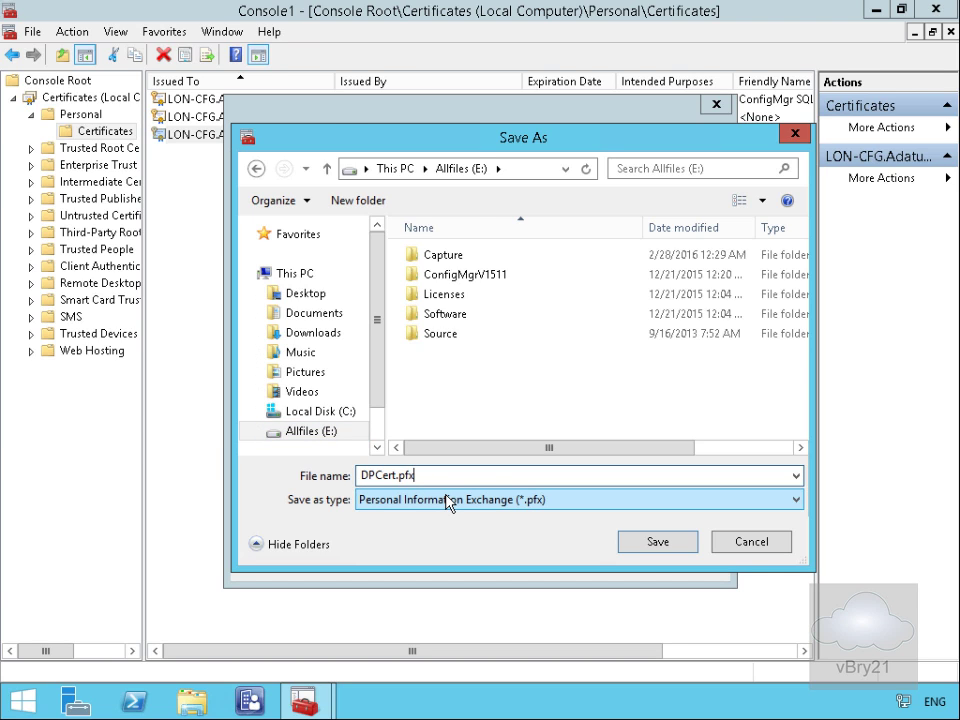
# Step: Save the export as E:\DPCert.pfx, complete the wizard, and minimize the console
pyautogui.click(645, 546)
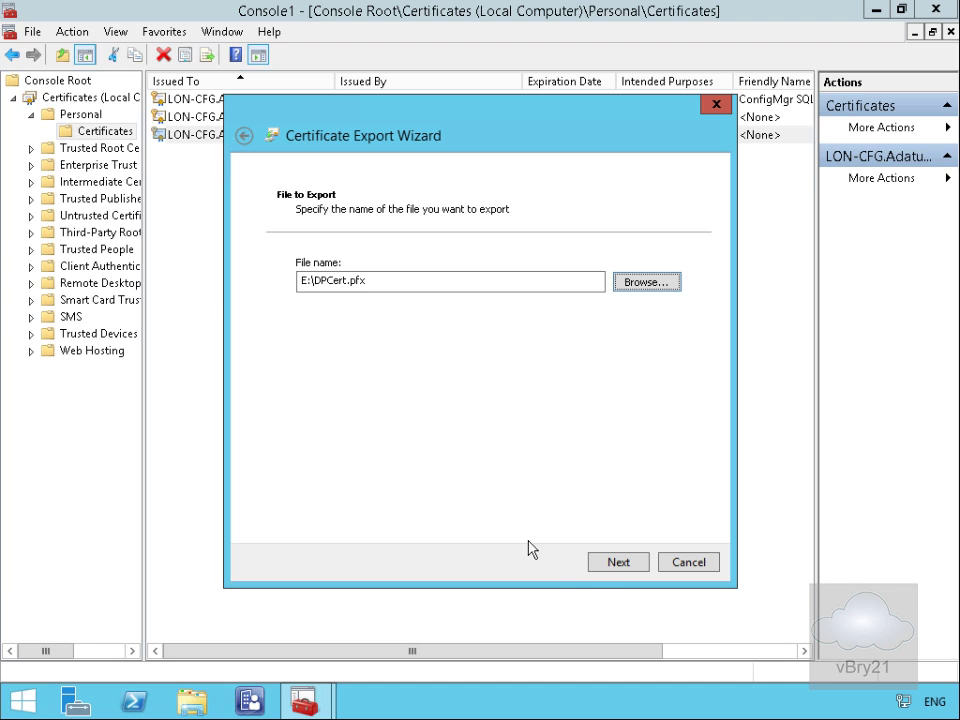
pyautogui.click(602, 563)
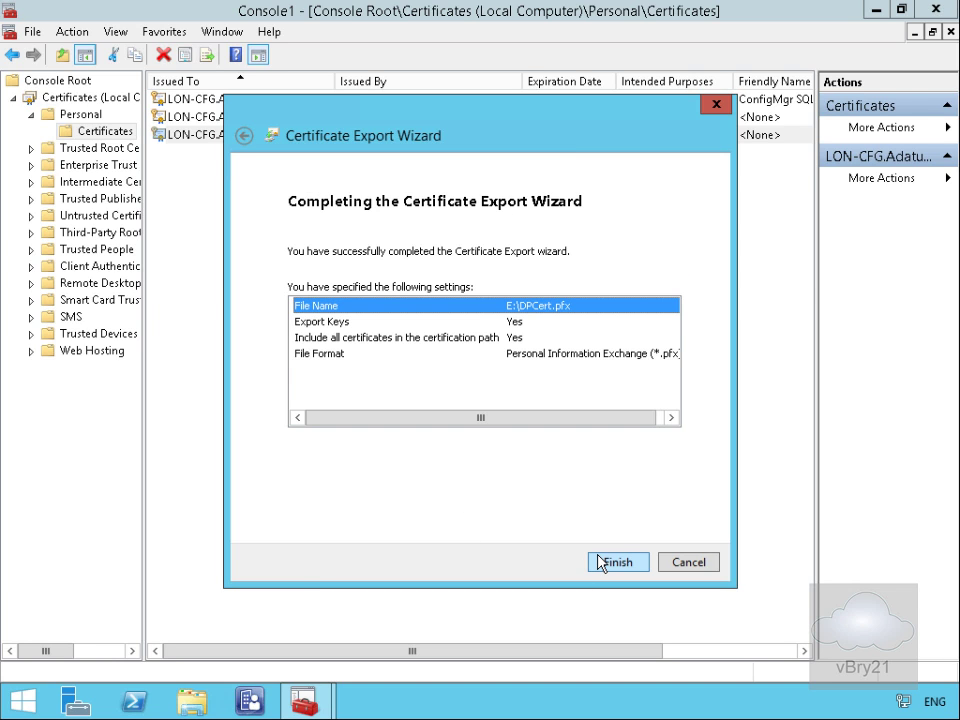
pyautogui.click(602, 563)
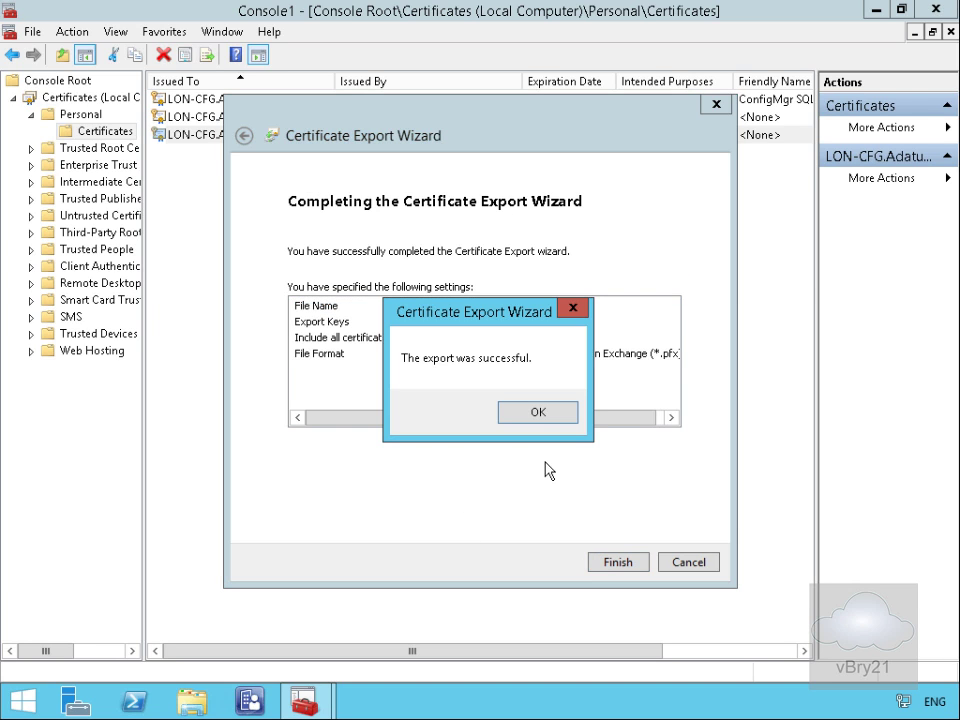
pyautogui.click(518, 417)
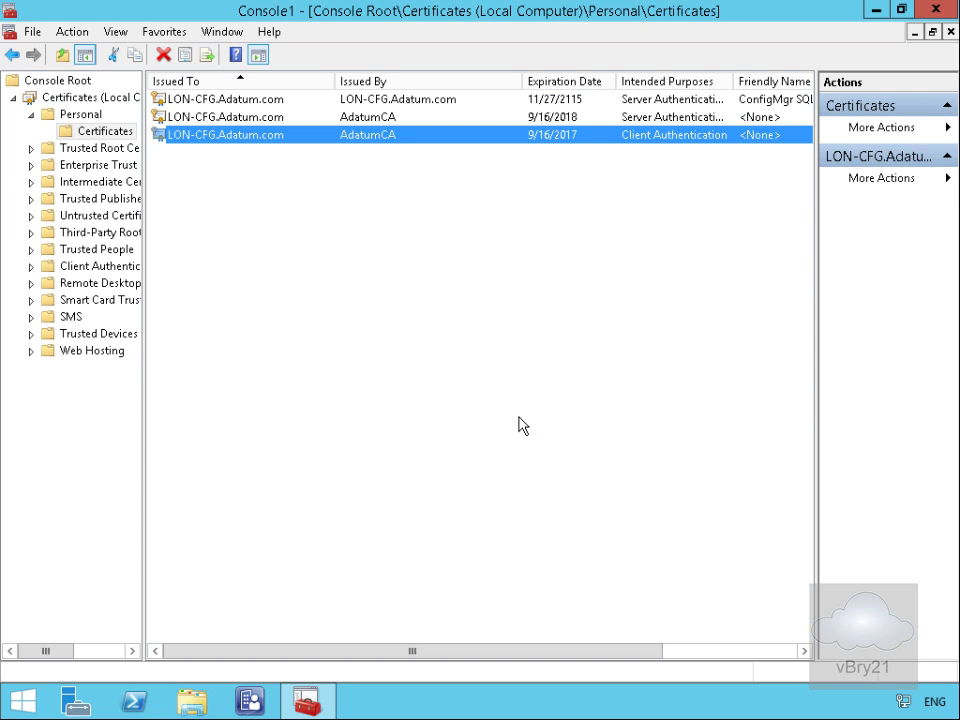
pyautogui.click(876, 10)
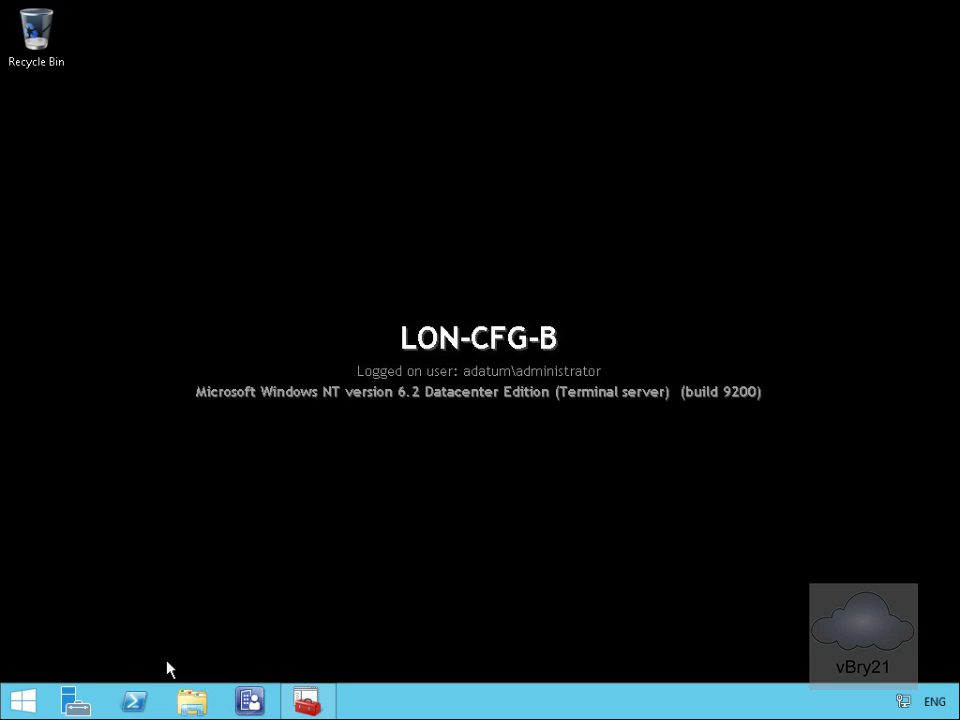
# Step: Launch IIS Manager from Server Manager's Tools menu
pyautogui.click(75, 701)
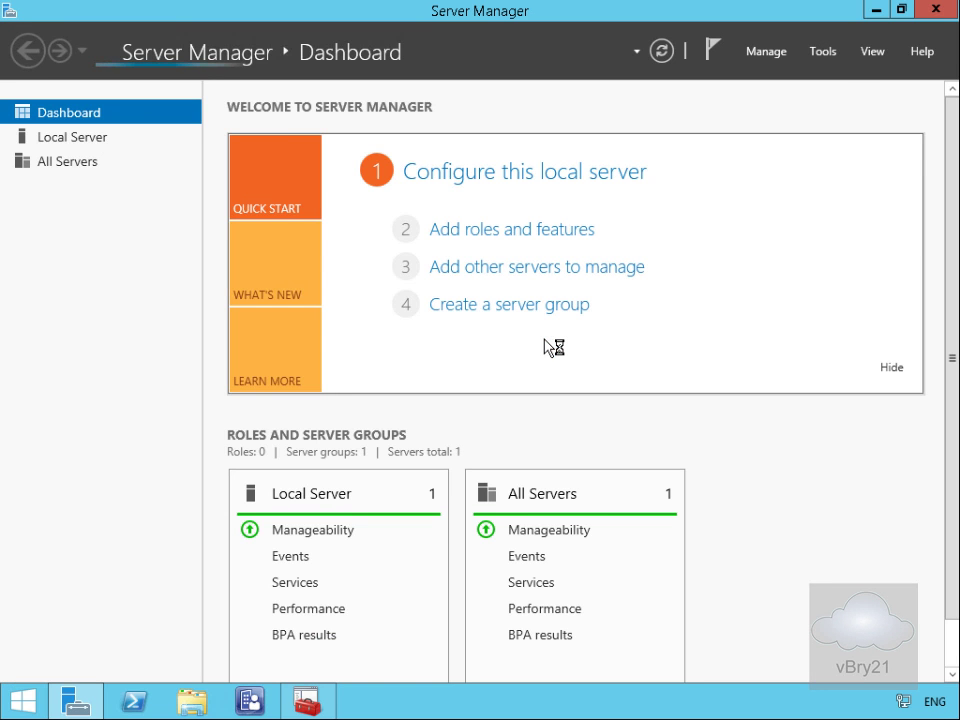
pyautogui.click(827, 54)
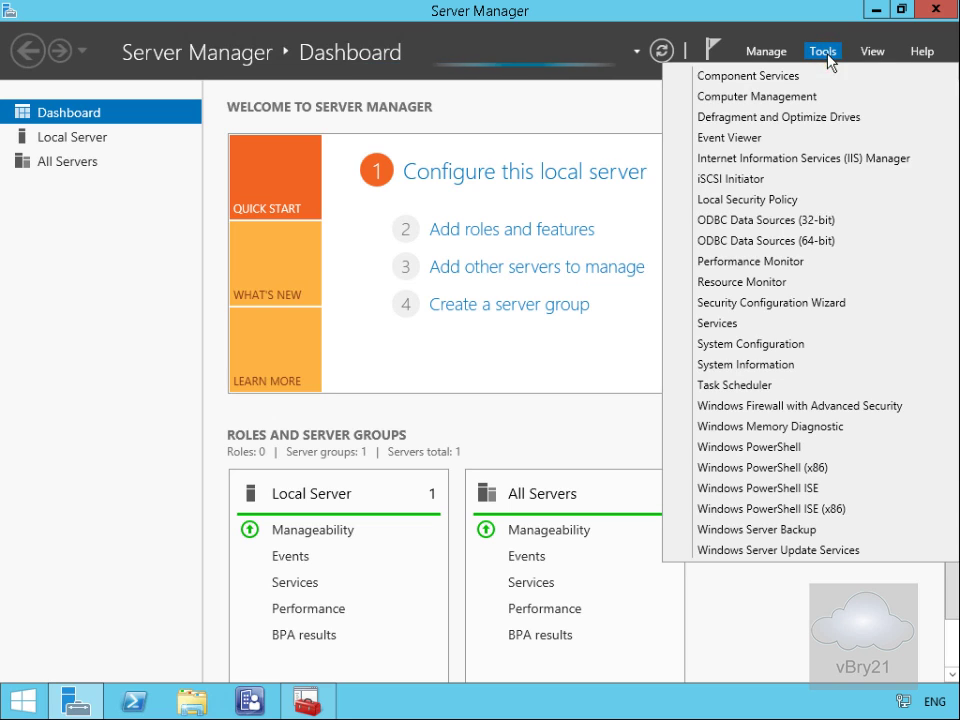
pyautogui.click(776, 170)
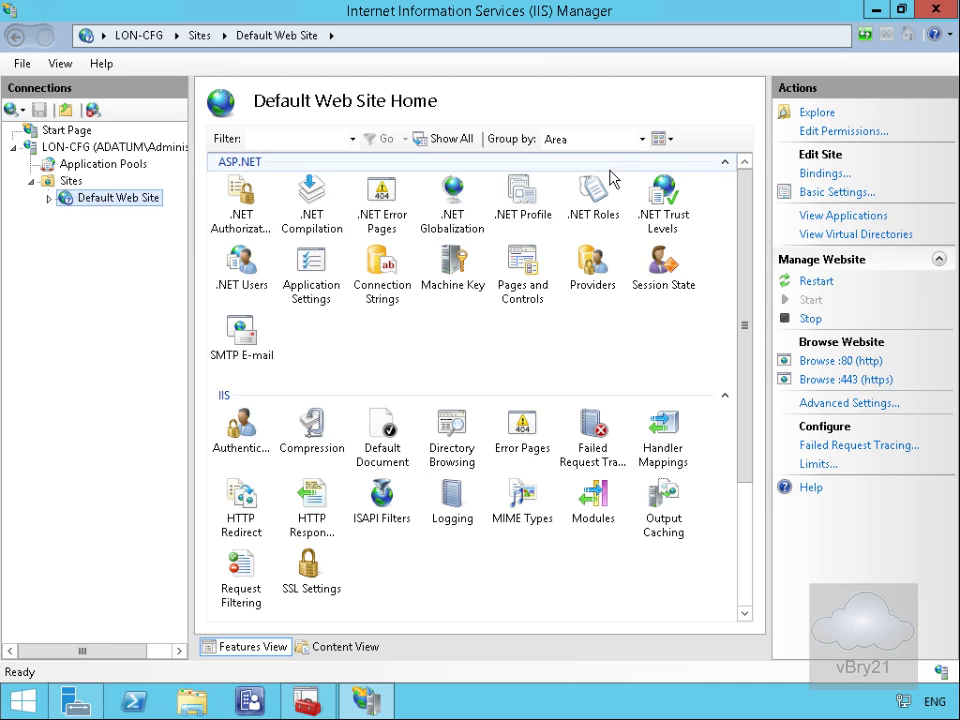
# Step: Set the Default Web Site's https binding to use the LON-CFG.Adatum.com SSL certificate
pyautogui.click(810, 174)
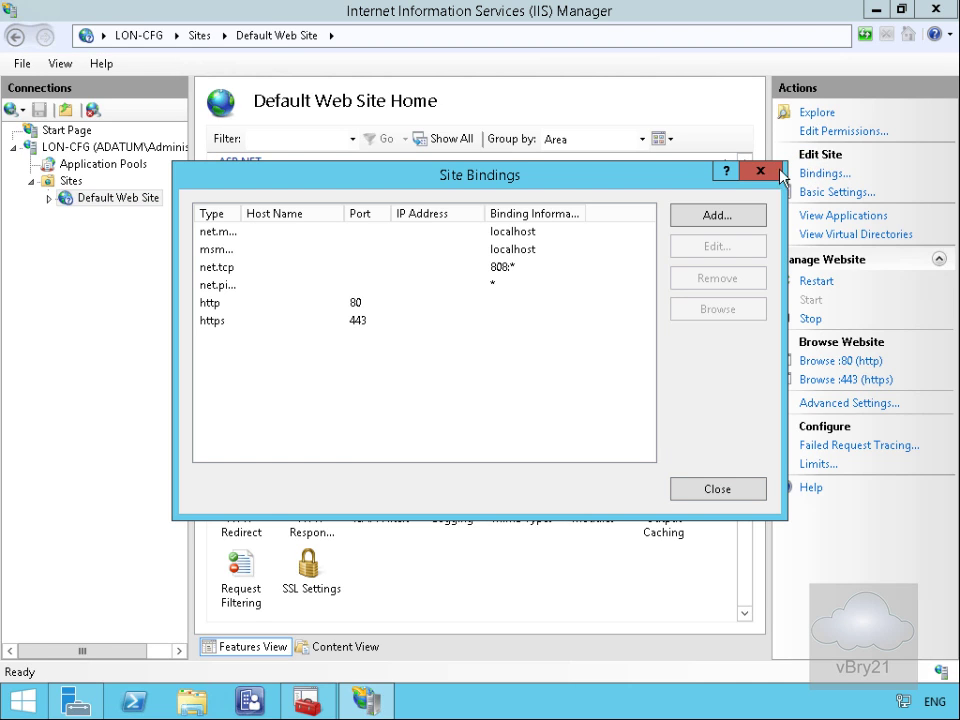
pyautogui.click(260, 320)
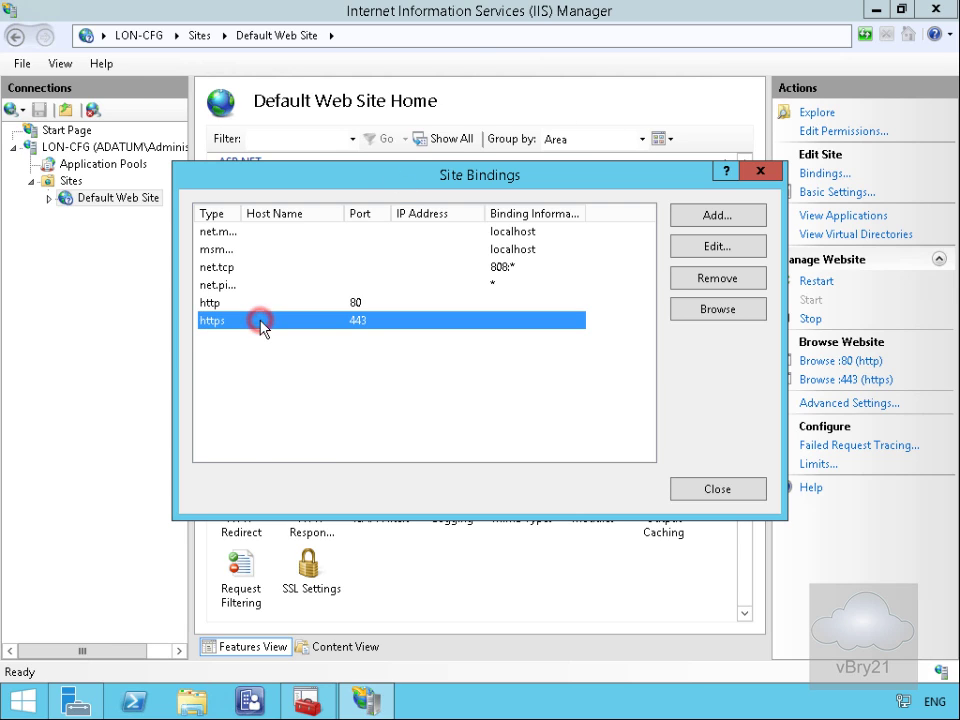
pyautogui.click(683, 253)
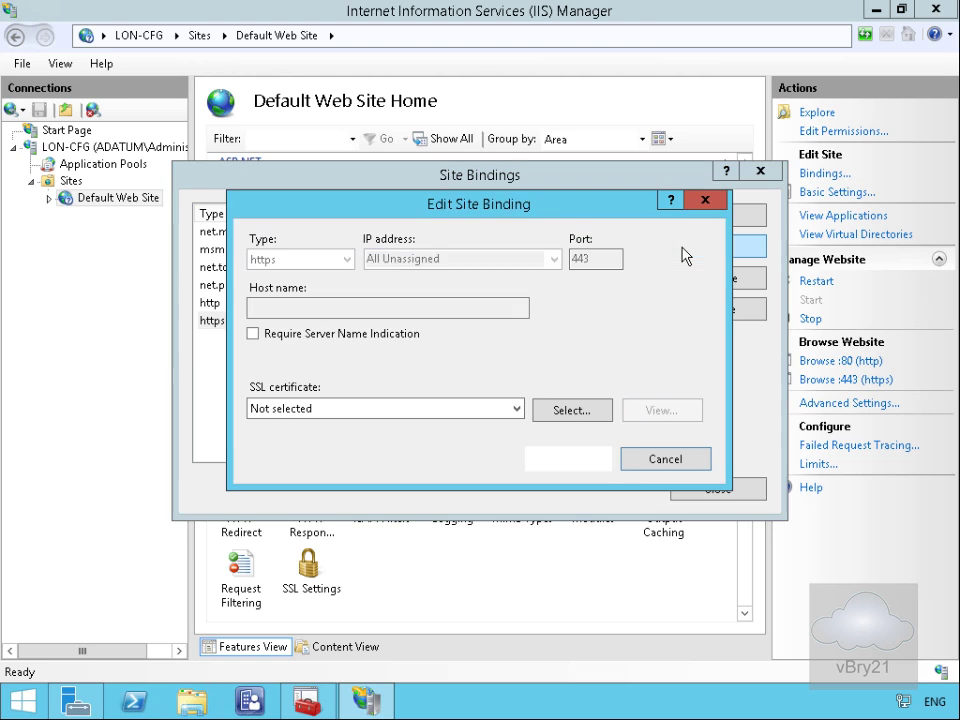
pyautogui.click(487, 408)
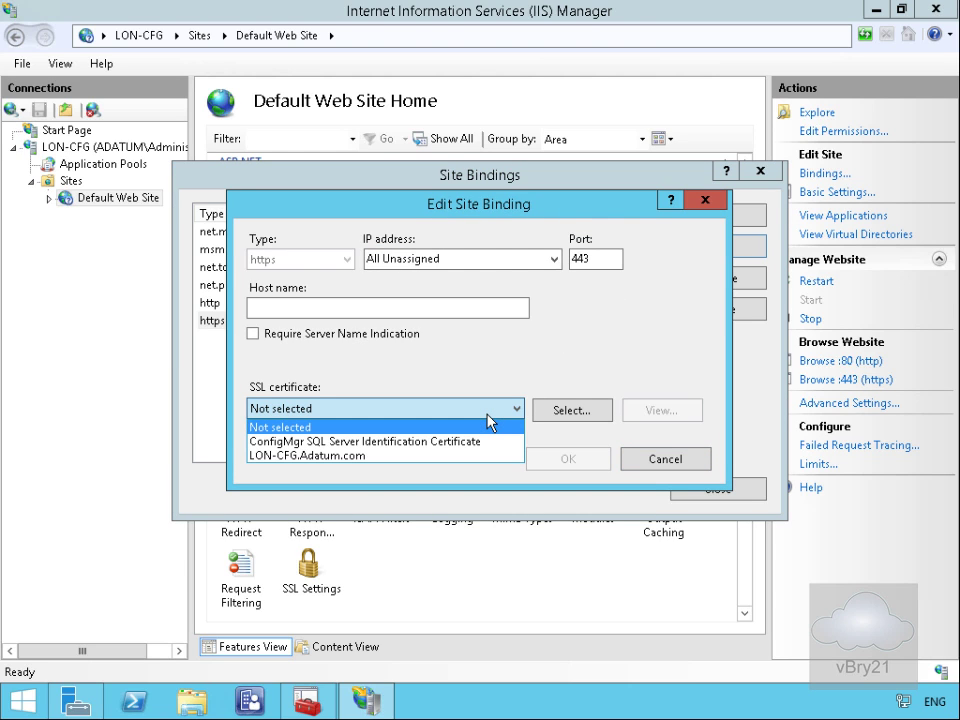
pyautogui.click(429, 456)
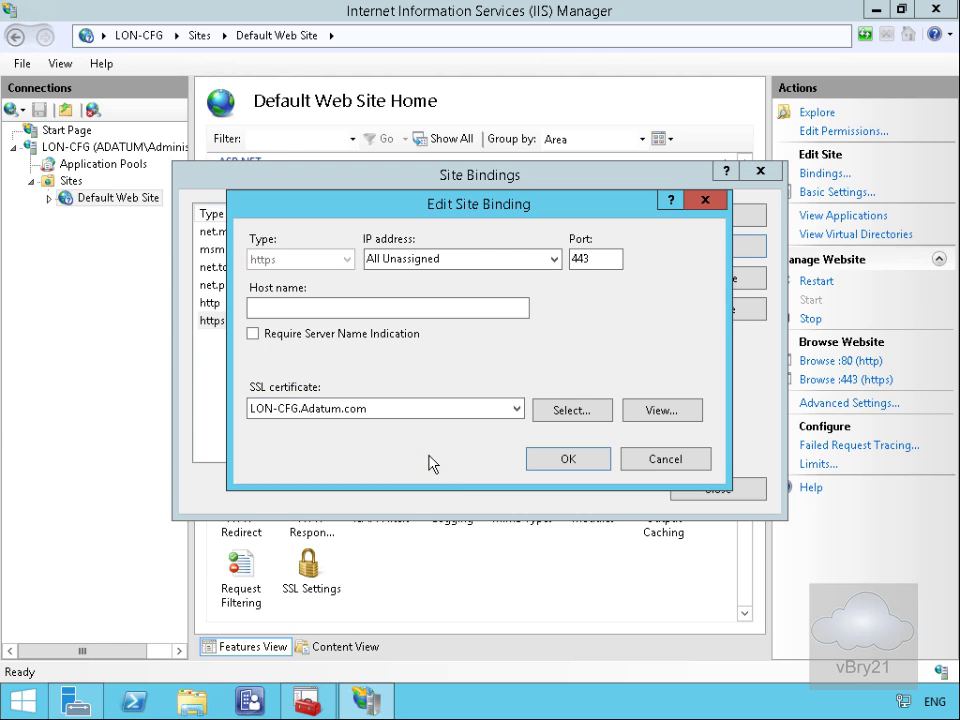
pyautogui.click(535, 459)
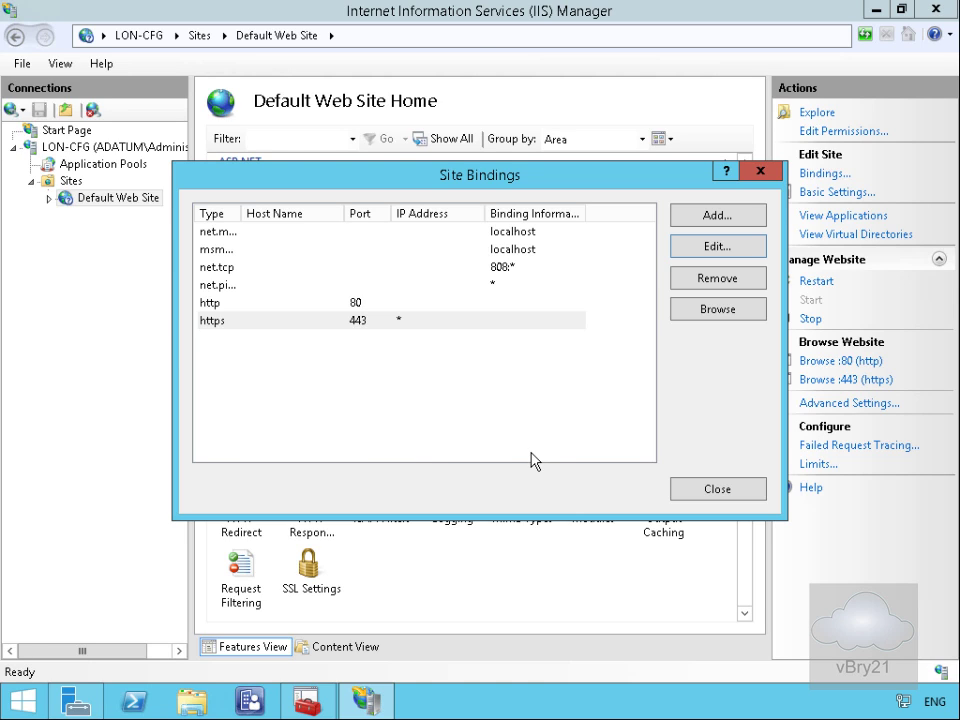
# Step: From the https binding's certification path, open the AdatumCA root certificate's Details and start Copy to File
pyautogui.click(276, 322)
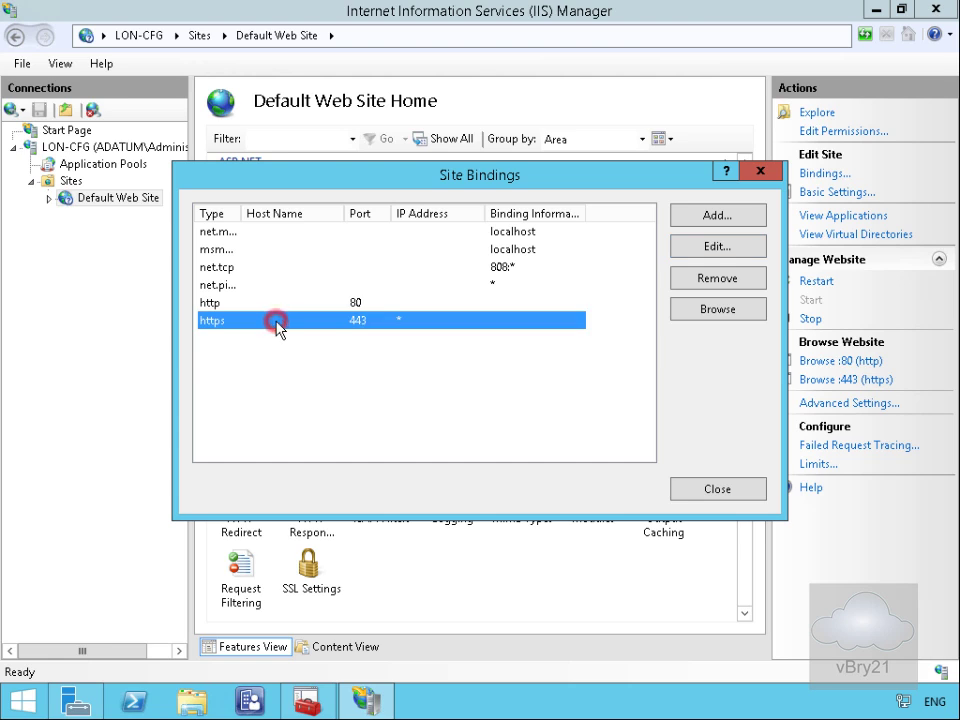
pyautogui.click(690, 248)
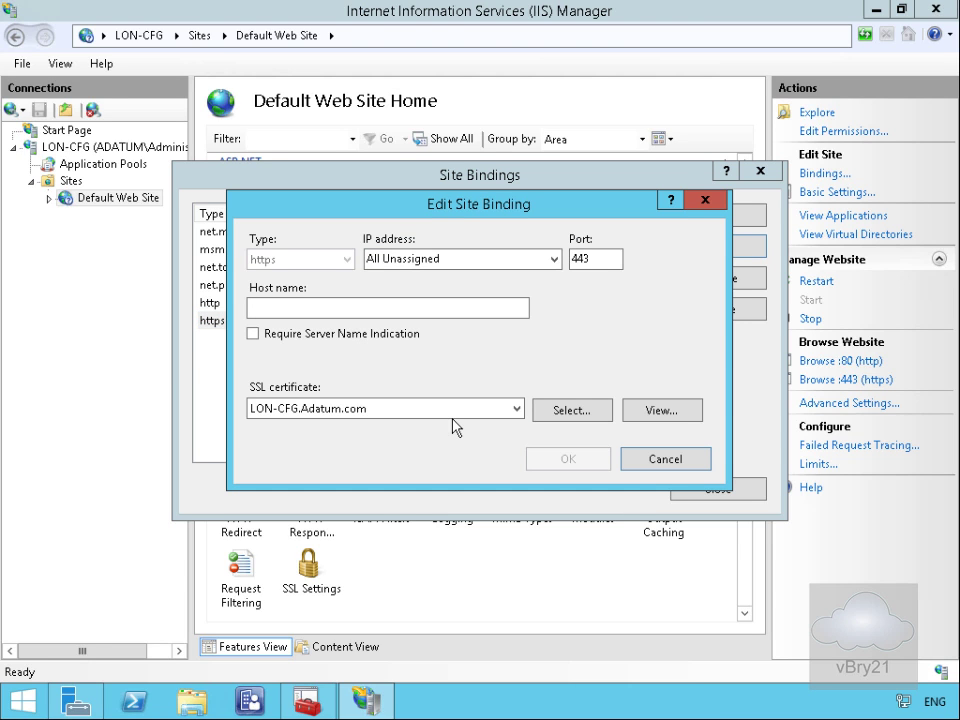
pyautogui.click(659, 412)
pyautogui.click(418, 245)
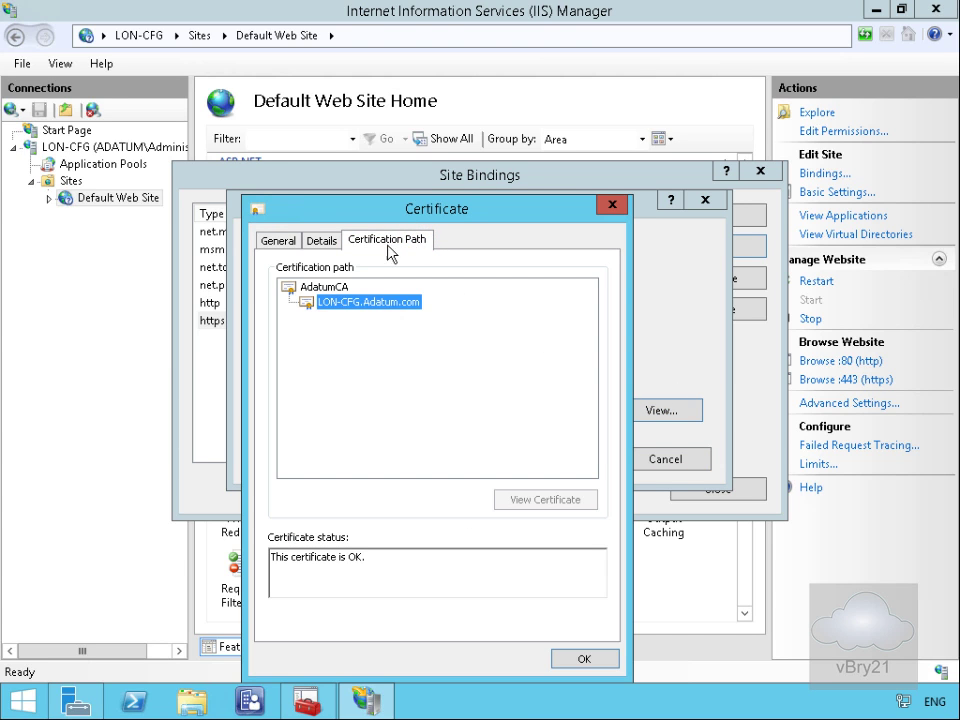
pyautogui.click(322, 292)
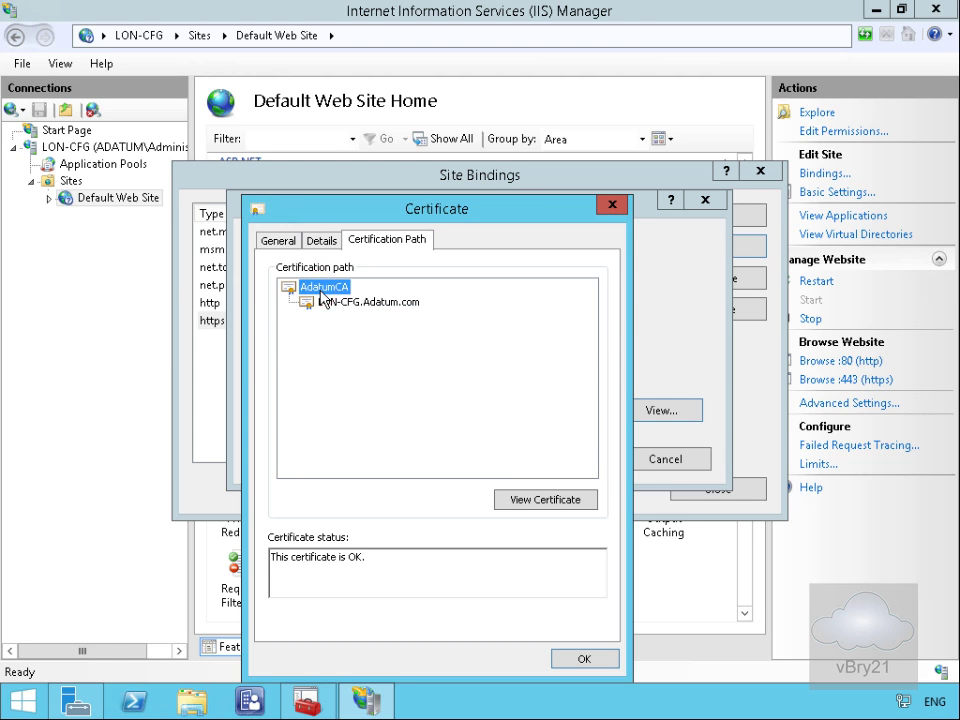
pyautogui.click(538, 502)
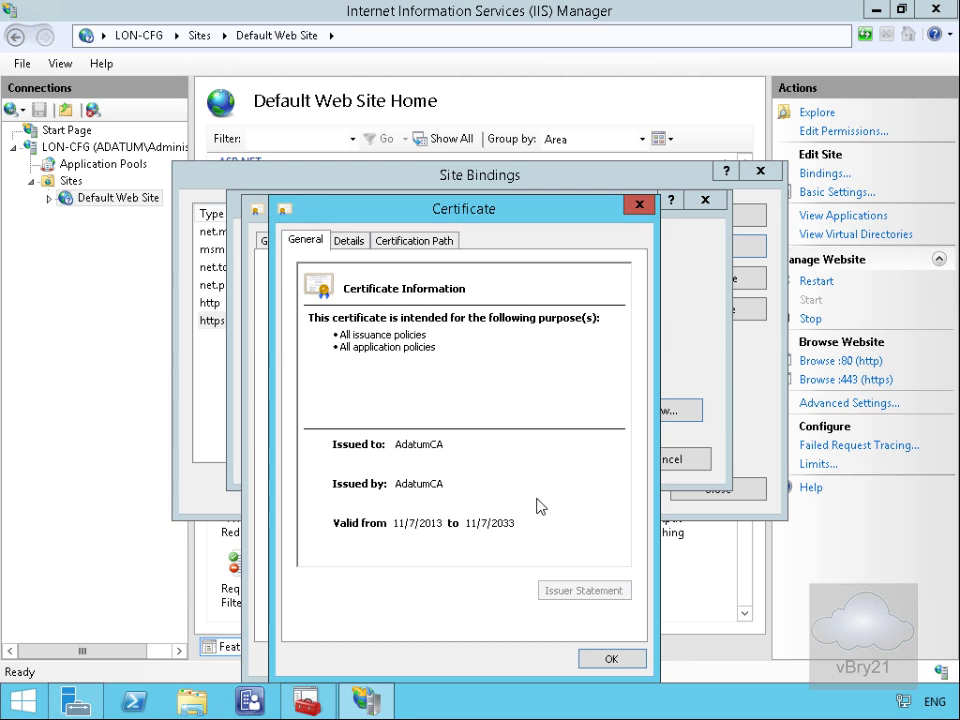
pyautogui.click(351, 243)
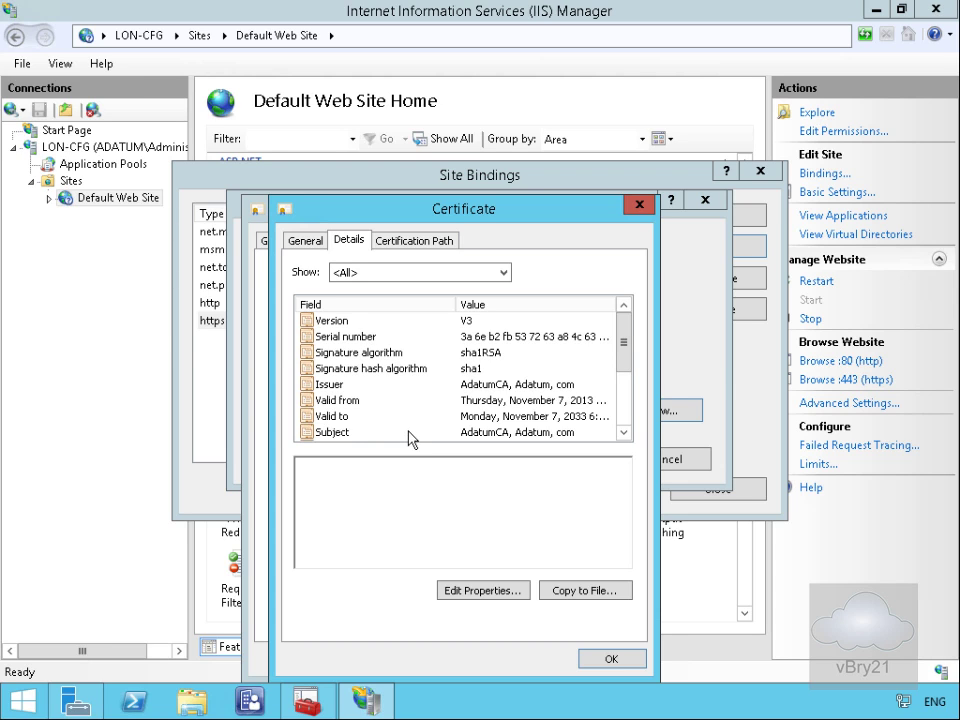
pyautogui.click(587, 594)
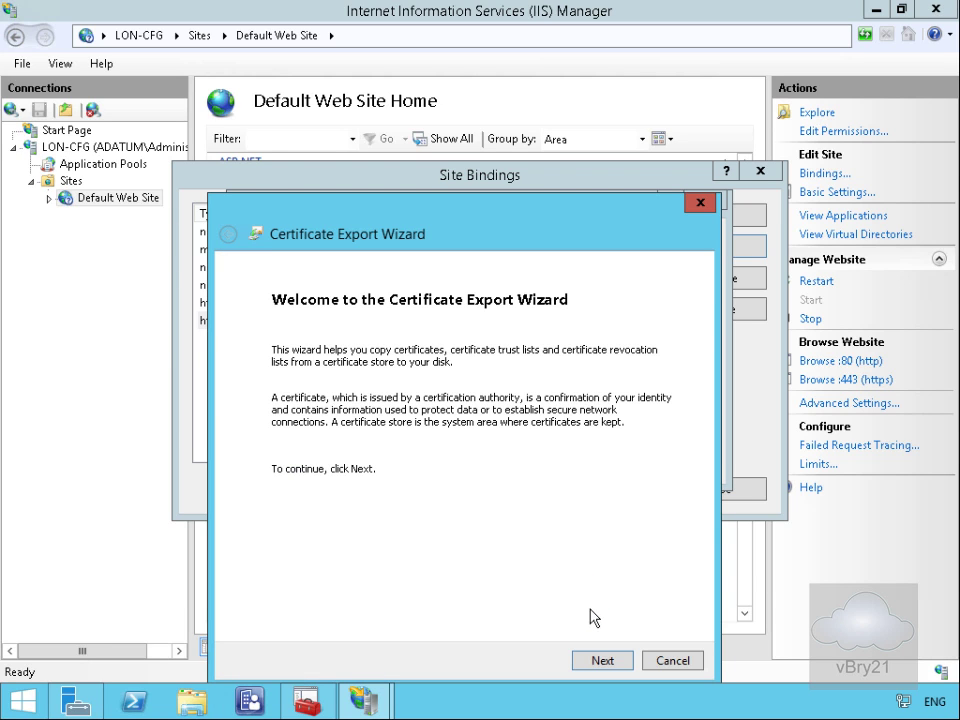
# Step: Export the AdatumCA root certificate as DER-encoded E:\RootCER.cer
pyautogui.click(602, 660)
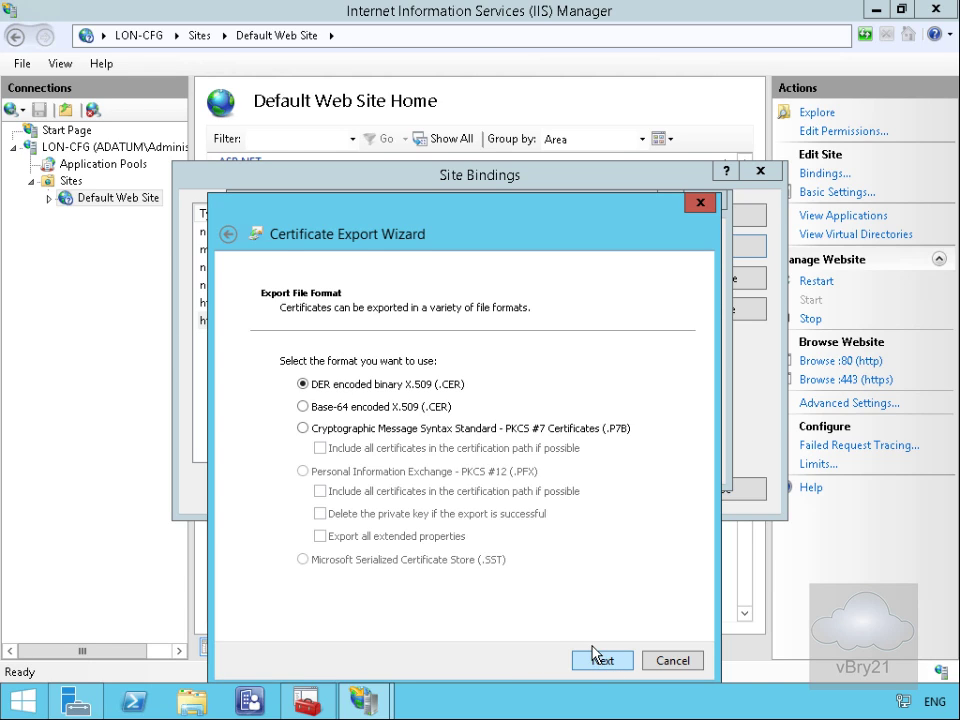
pyautogui.click(597, 666)
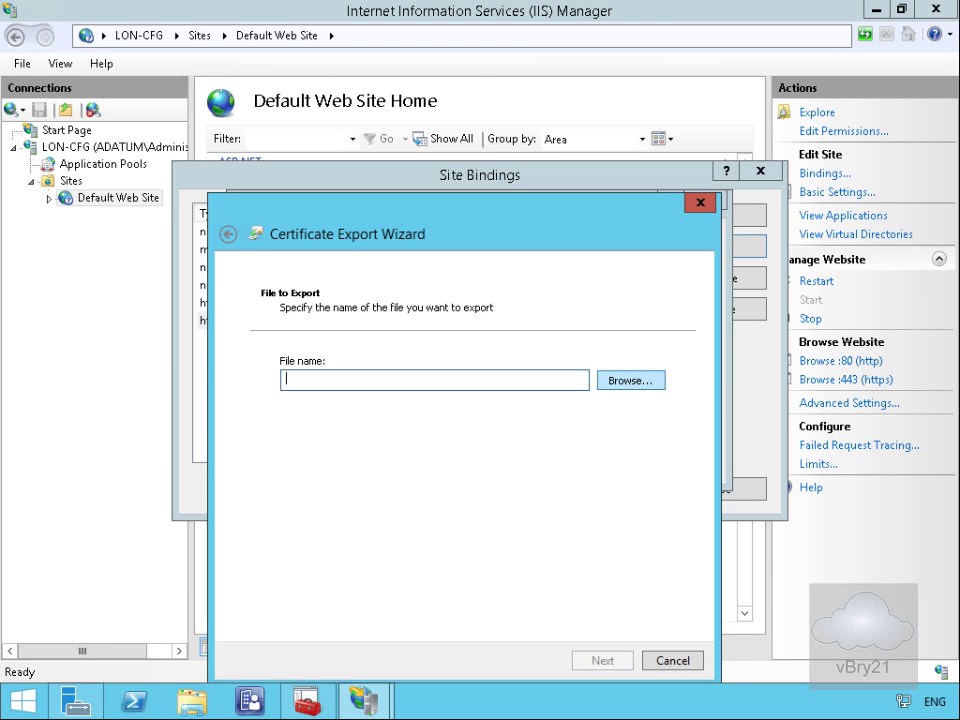
pyautogui.click(630, 380)
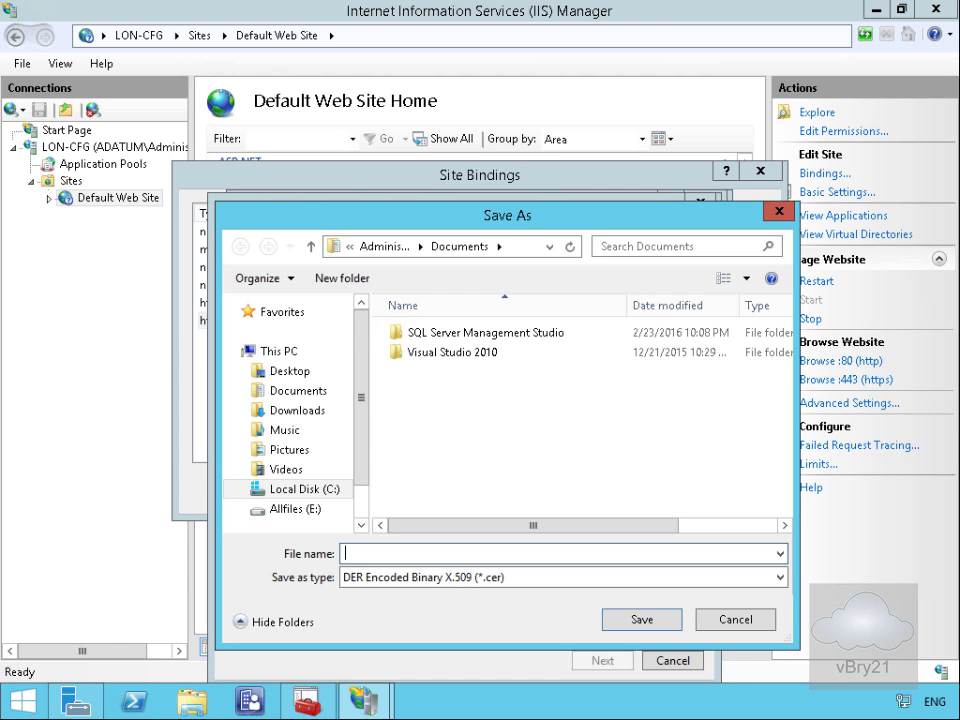
pyautogui.click(296, 509)
pyautogui.click(384, 555)
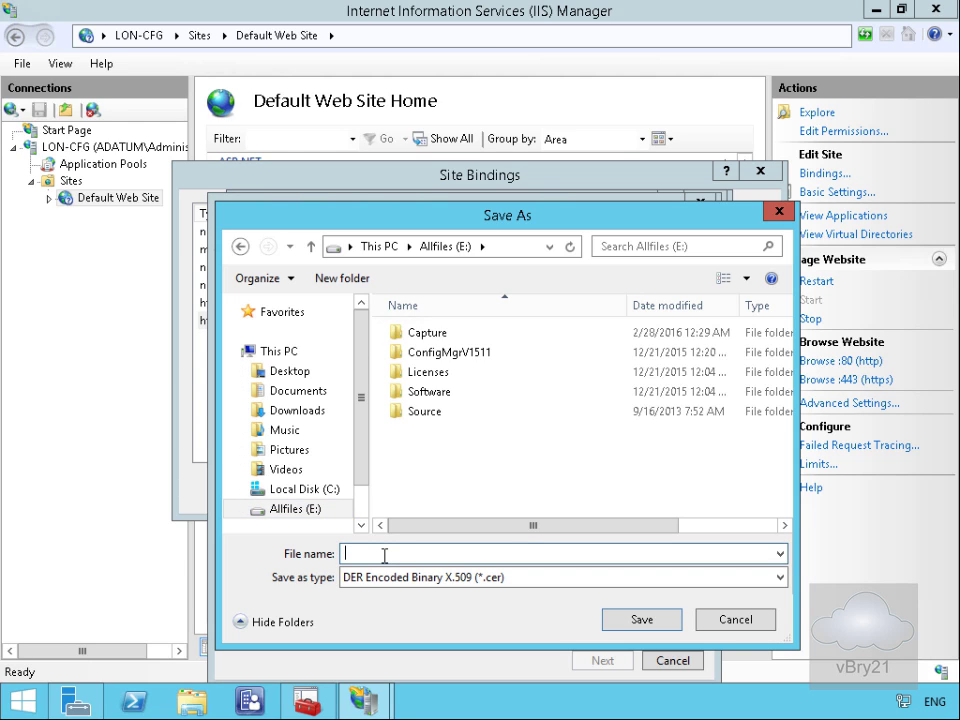
pyautogui.write('RootCER')
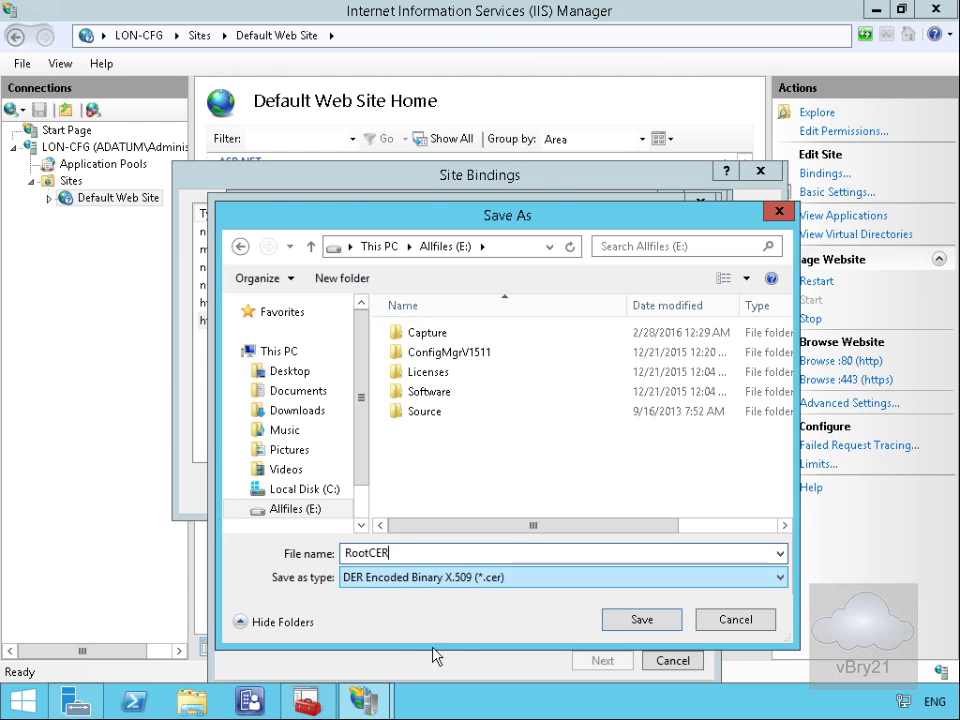
pyautogui.click(621, 626)
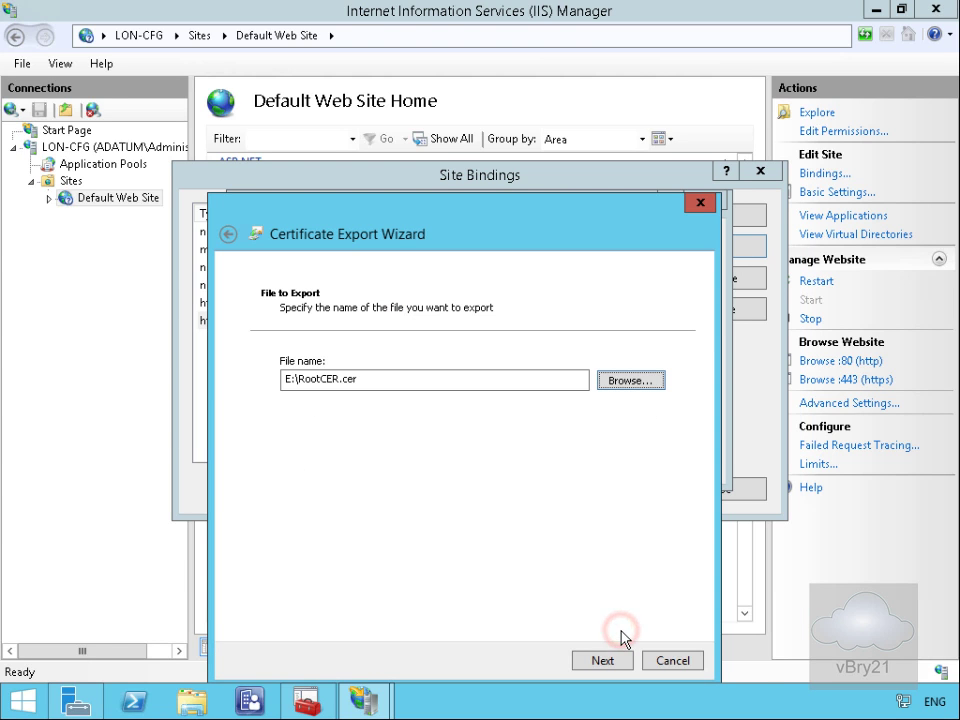
pyautogui.click(605, 661)
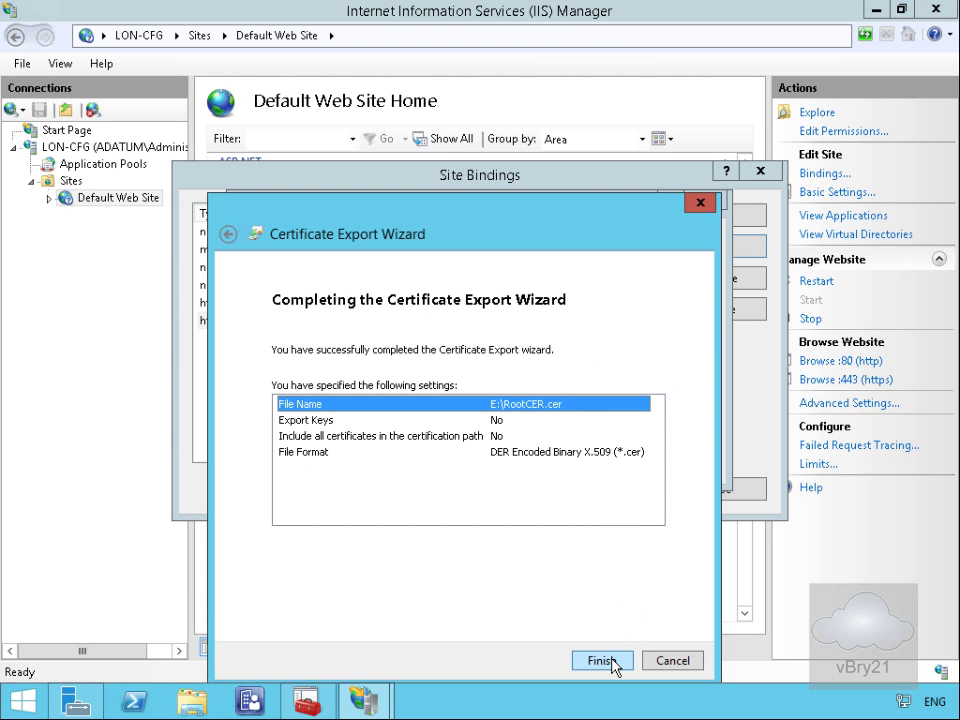
pyautogui.click(604, 662)
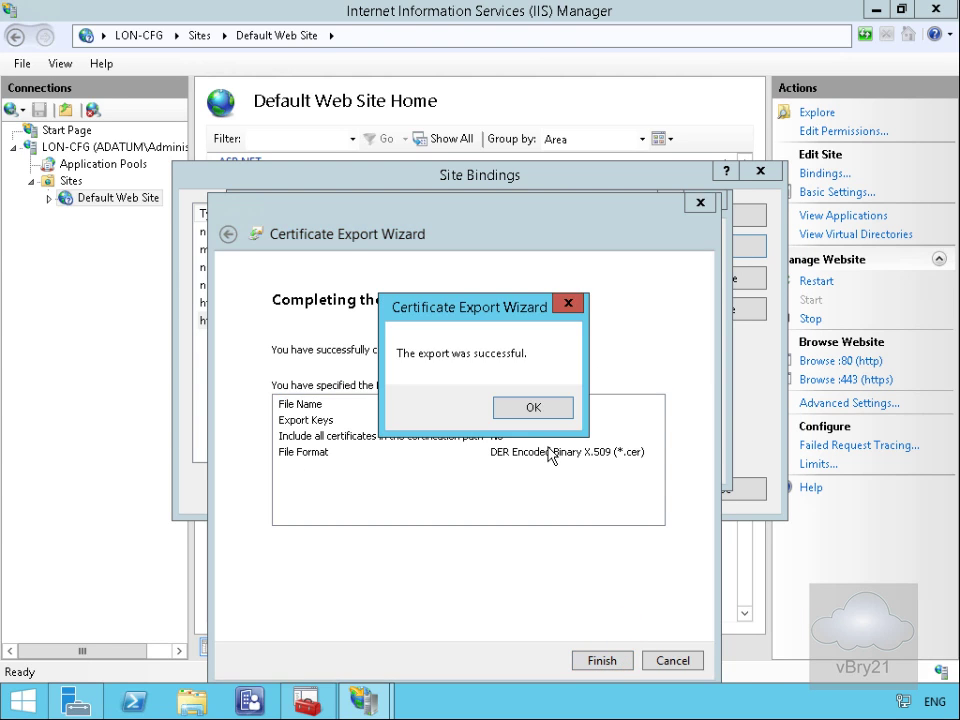
pyautogui.click(552, 408)
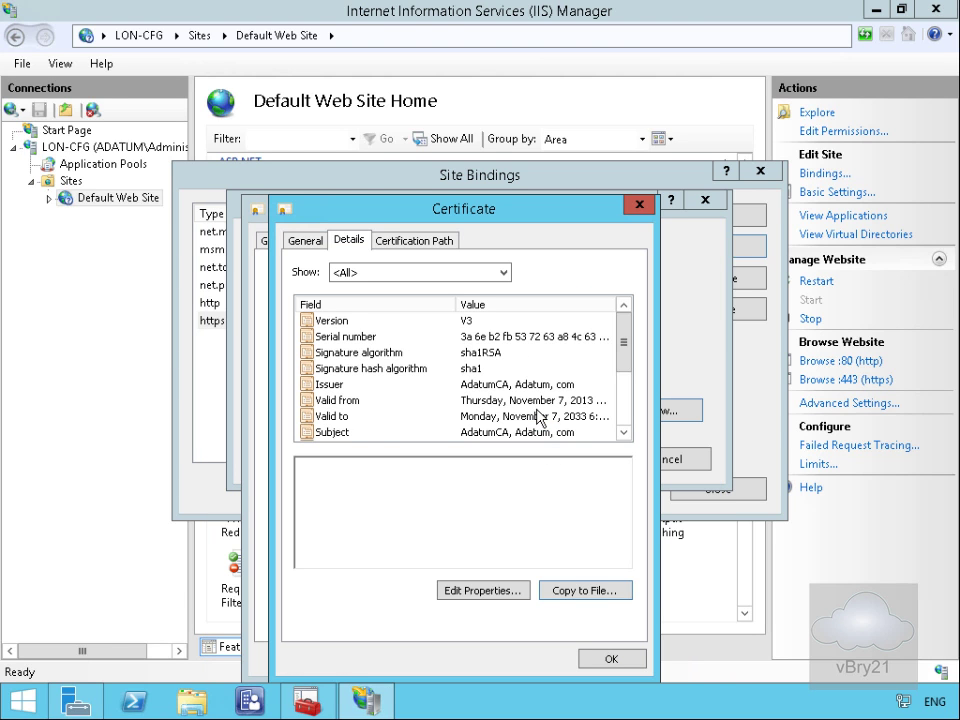
# Step: Close both certificate dialogs, cancel the binding edit, and close Site Bindings
pyautogui.click(597, 660)
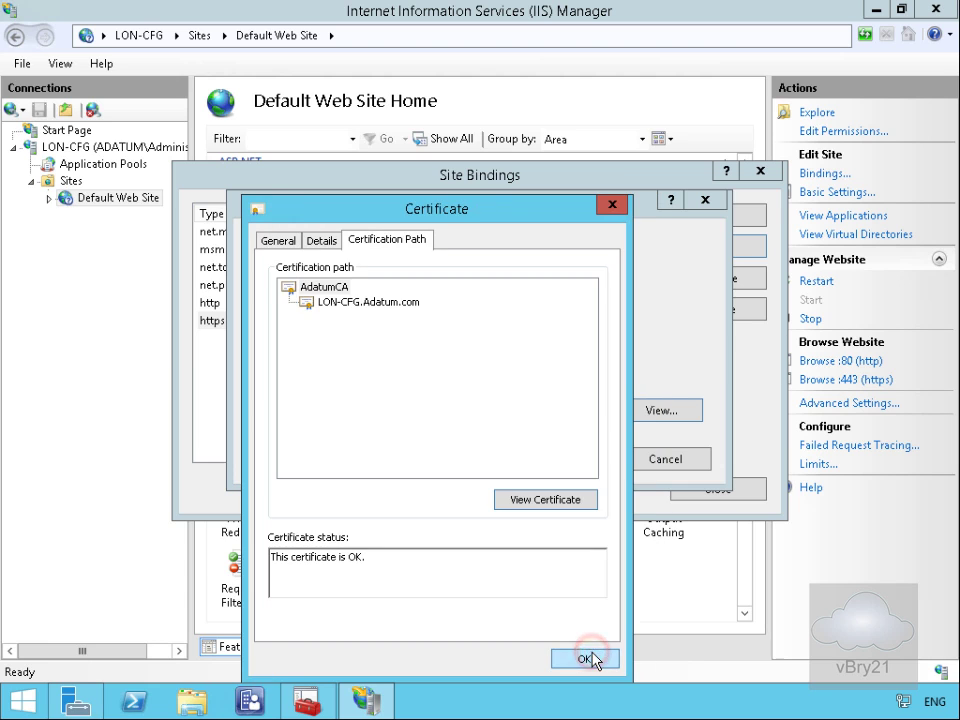
pyautogui.click(585, 660)
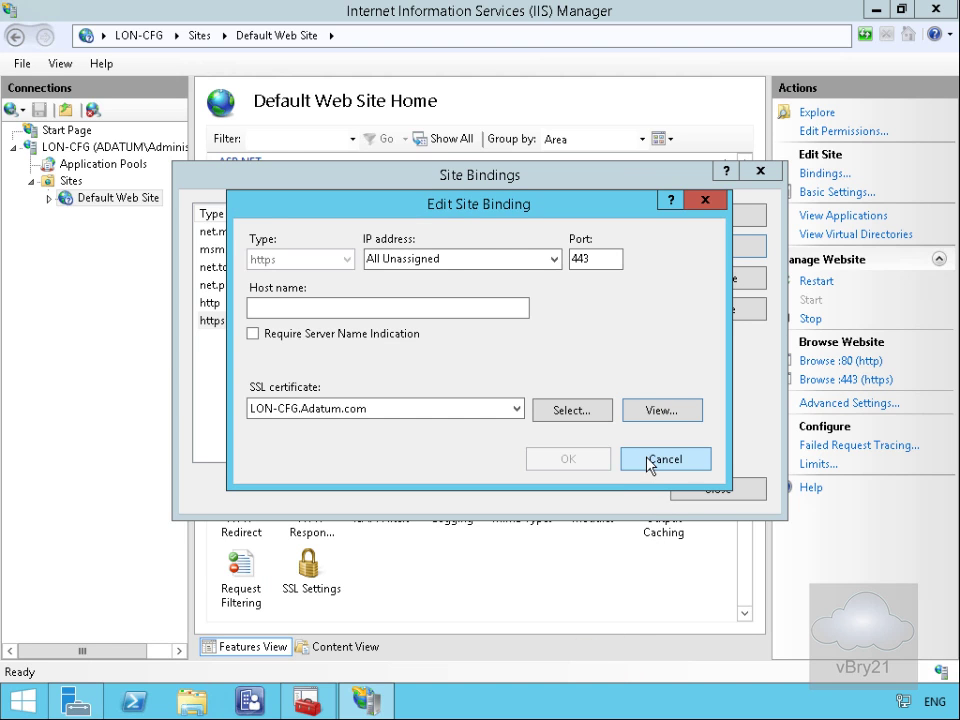
pyautogui.click(643, 461)
pyautogui.click(710, 490)
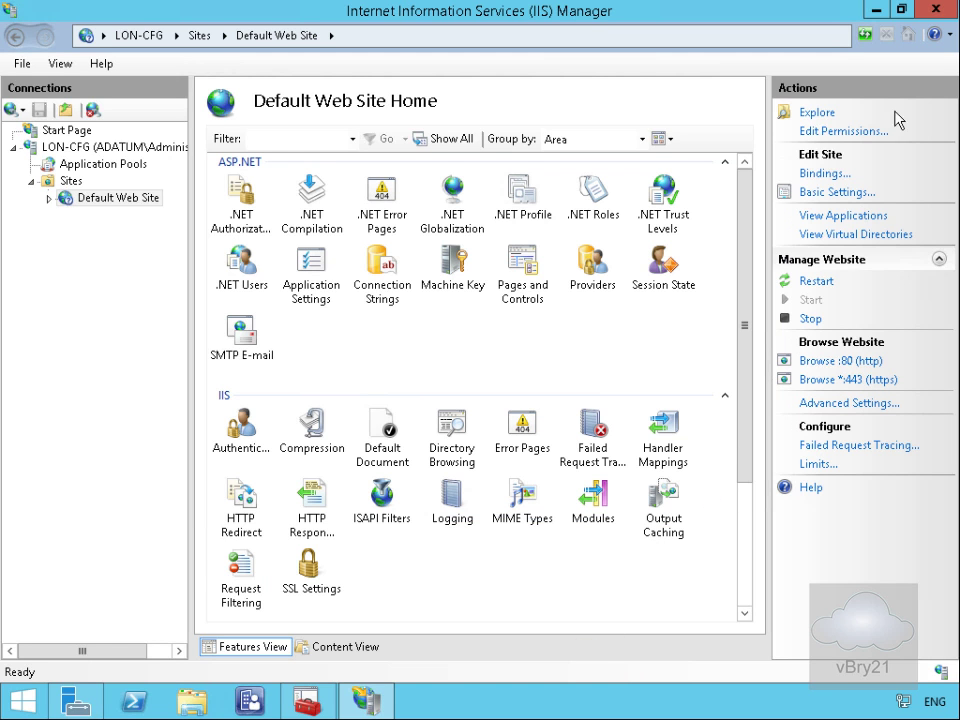
# Step: Minimize IIS Manager and list LON-CFG.Adatum.com's roles under Administration > Servers and Site System Roles
pyautogui.click(880, 11)
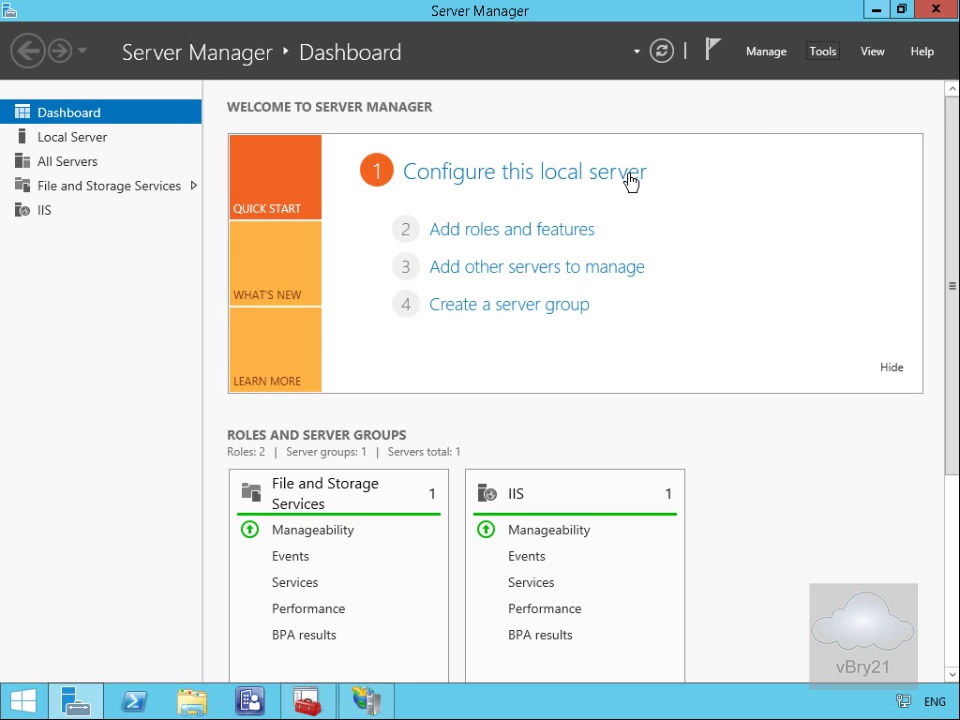
pyautogui.click(251, 701)
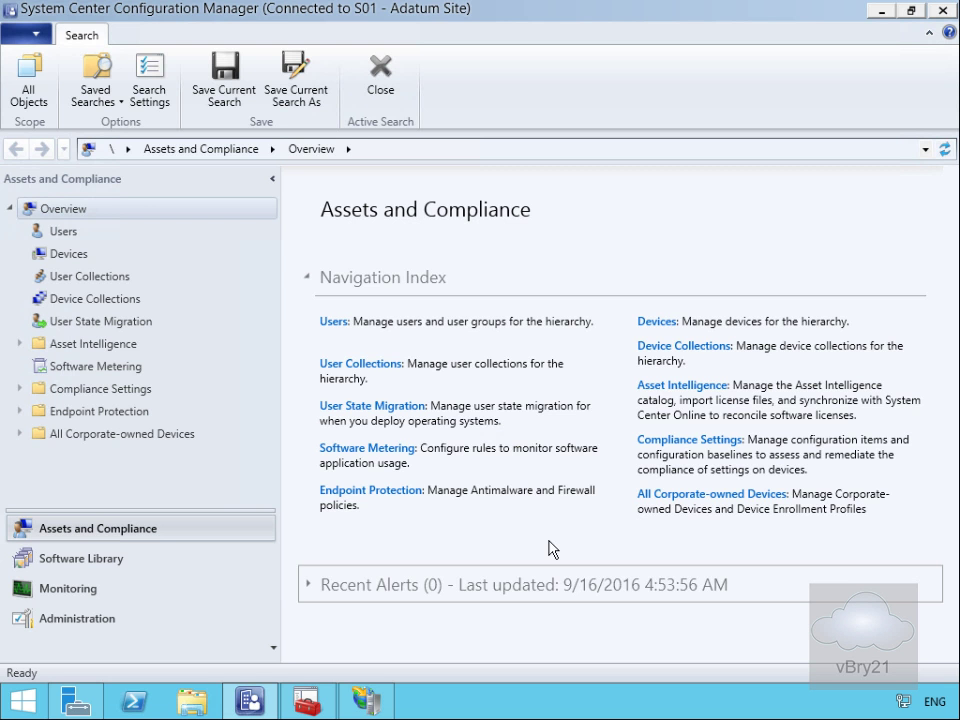
pyautogui.click(64, 618)
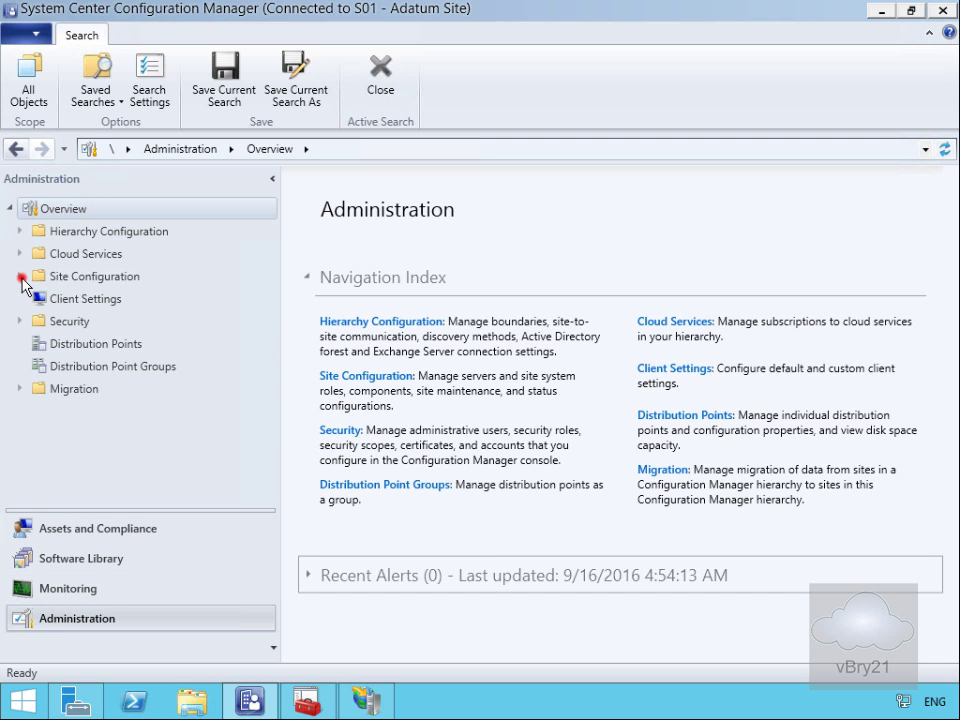
pyautogui.click(20, 276)
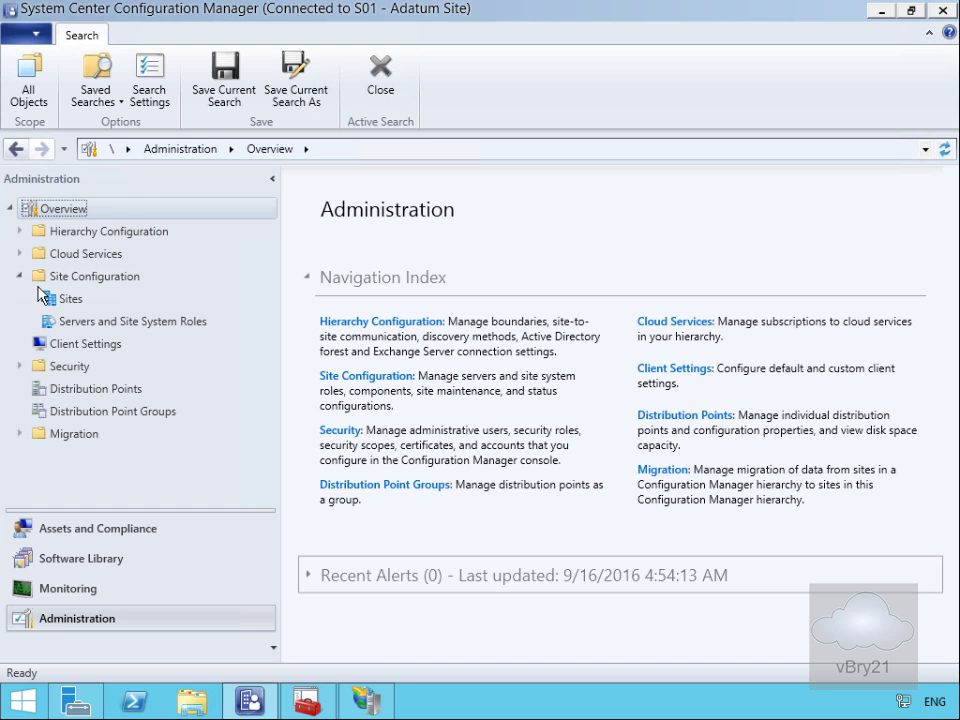
pyautogui.click(77, 320)
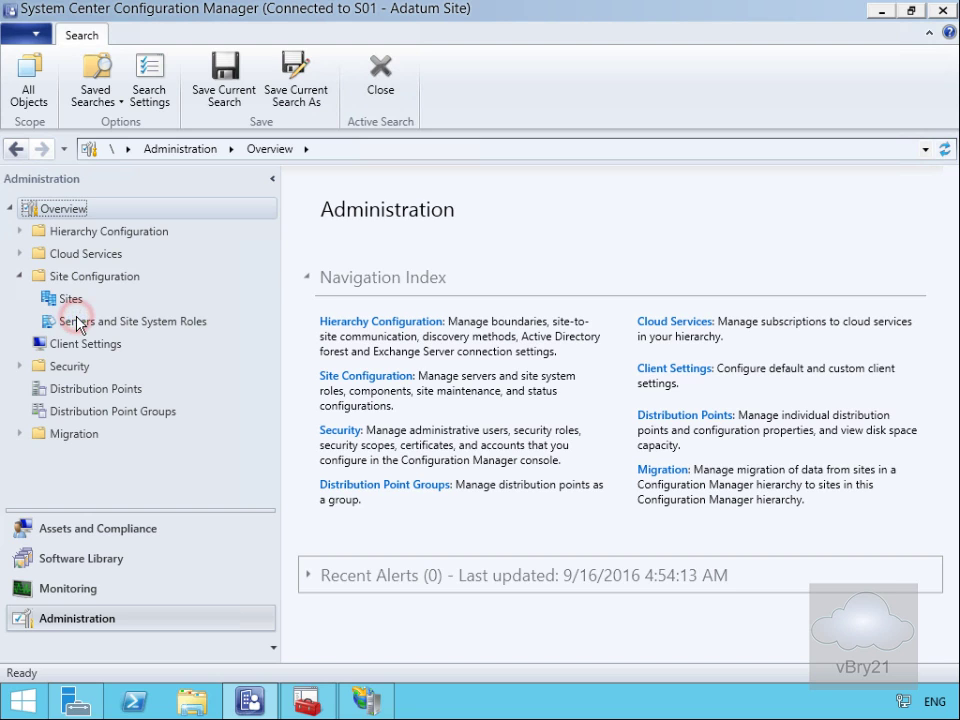
pyautogui.click(77, 324)
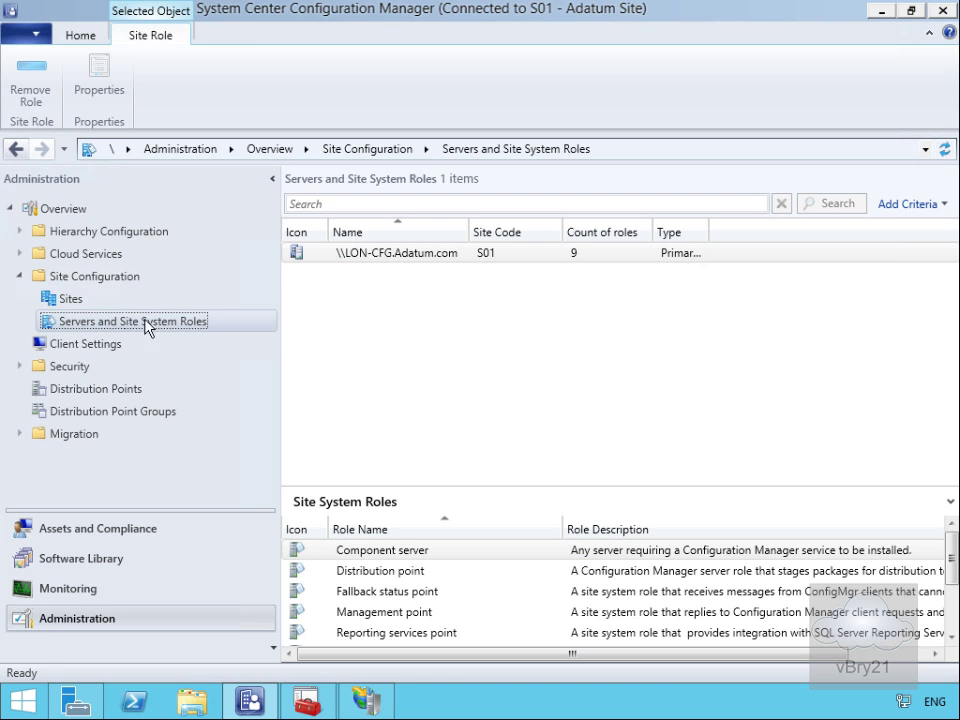
pyautogui.click(349, 258)
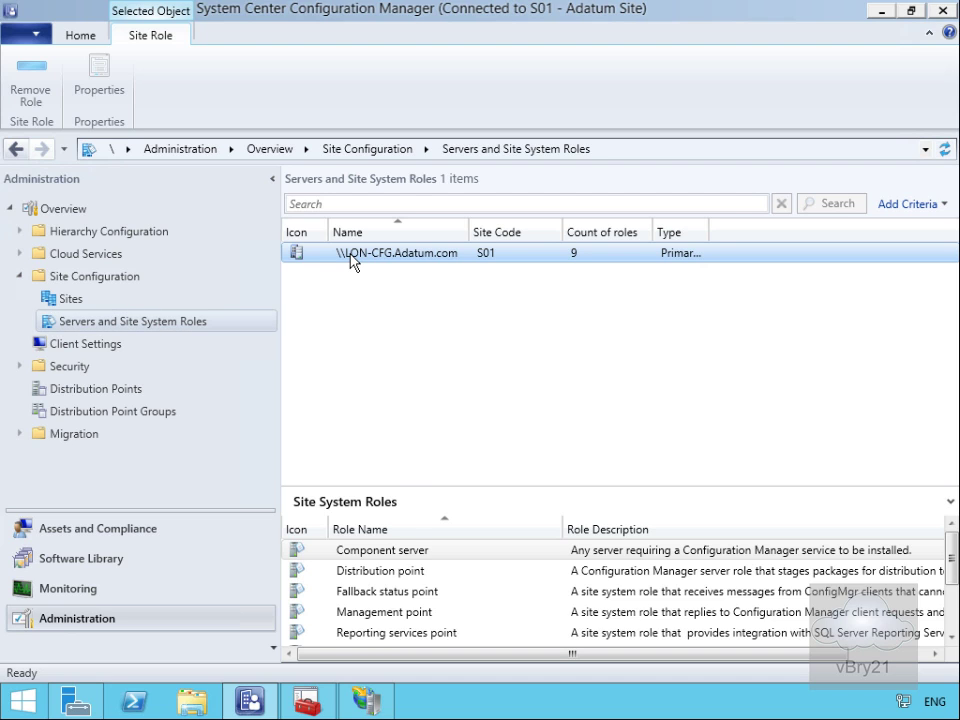
pyautogui.click(392, 573)
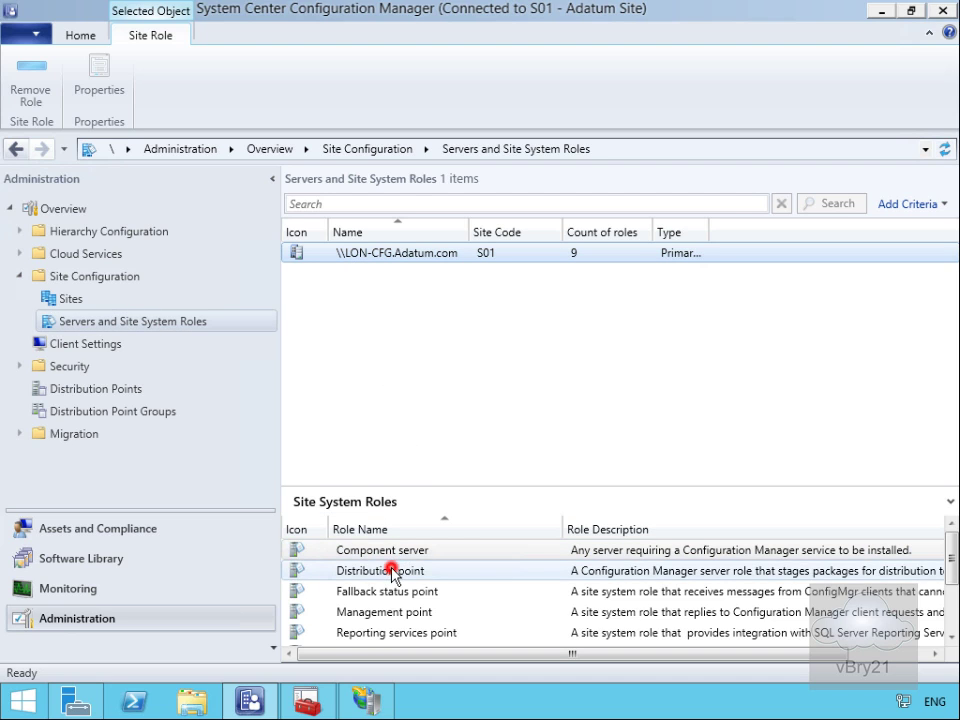
# Step: Set the distribution point to HTTPS for intranet and Internet clients, allowing mobile devices
pyautogui.rightClick(391, 571)
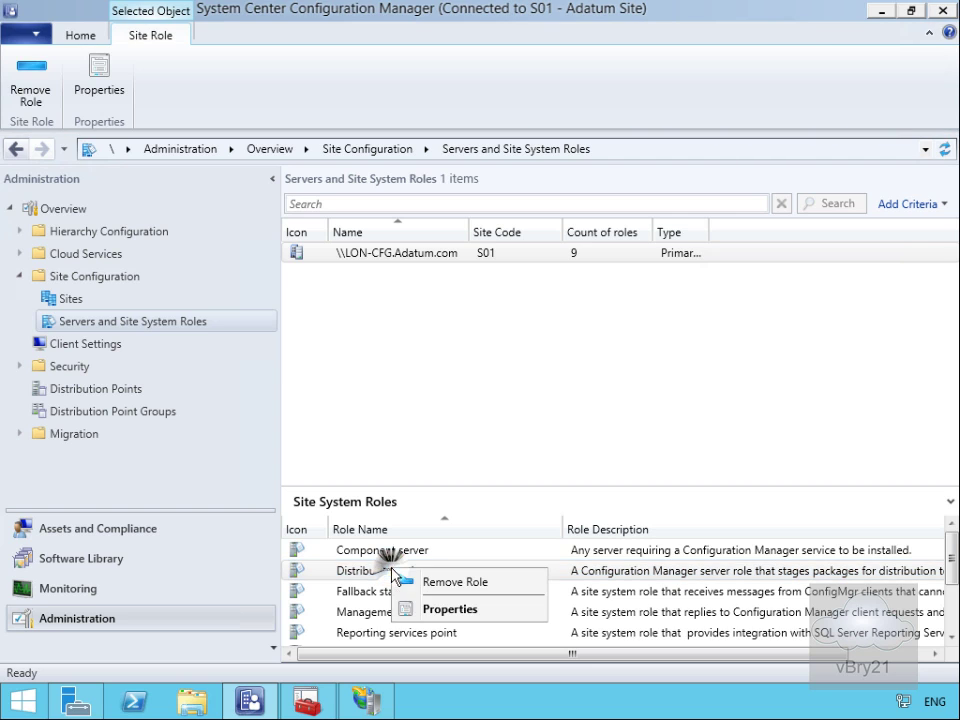
pyautogui.click(437, 610)
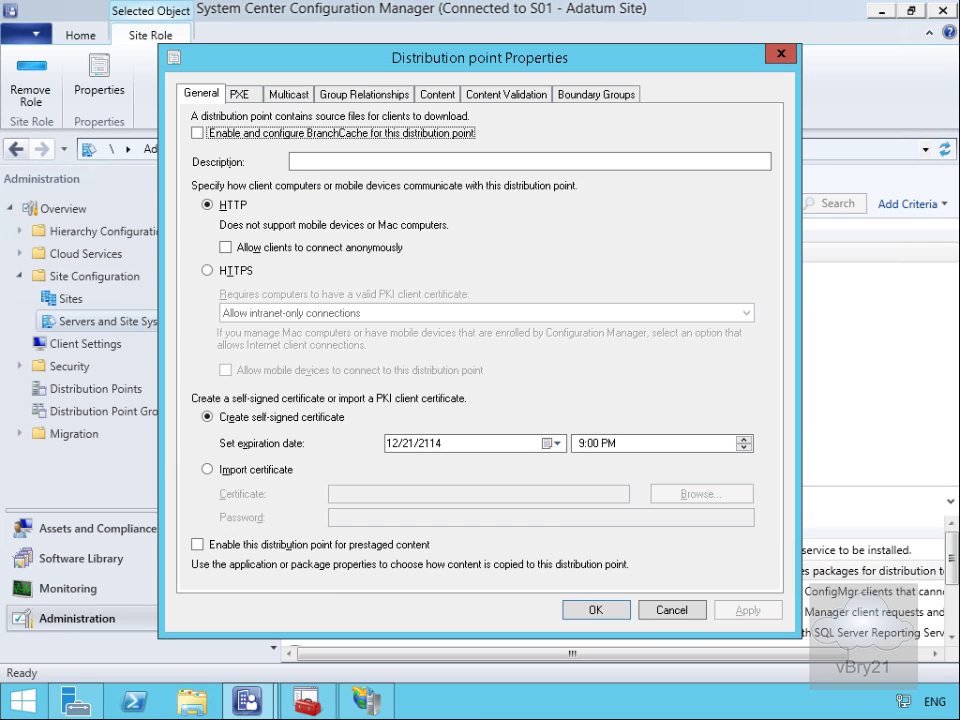
pyautogui.click(241, 270)
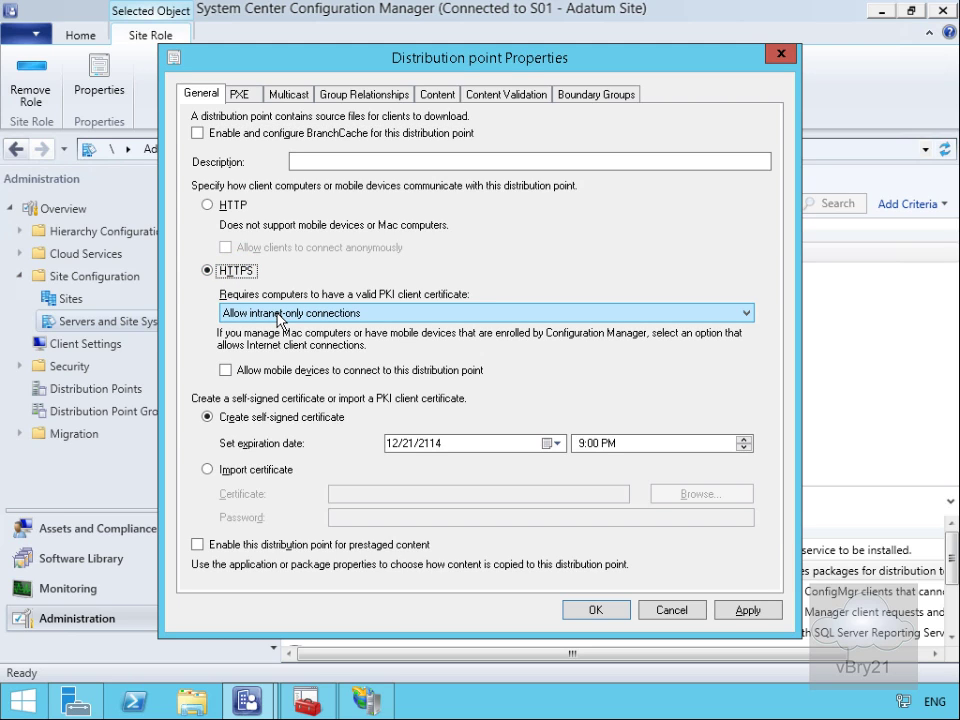
pyautogui.click(279, 315)
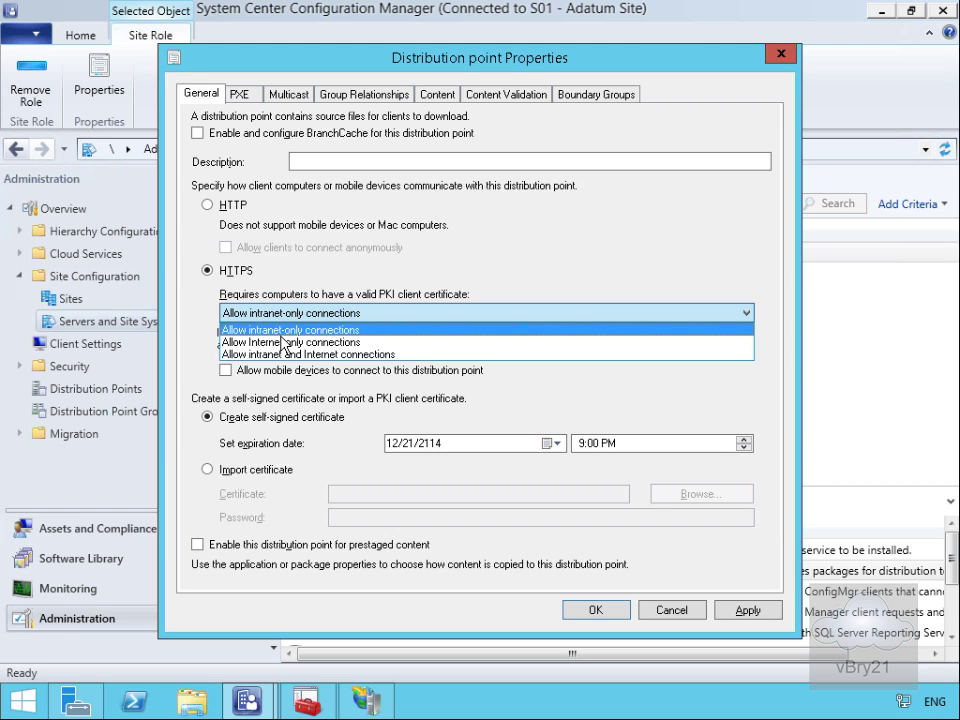
pyautogui.click(281, 355)
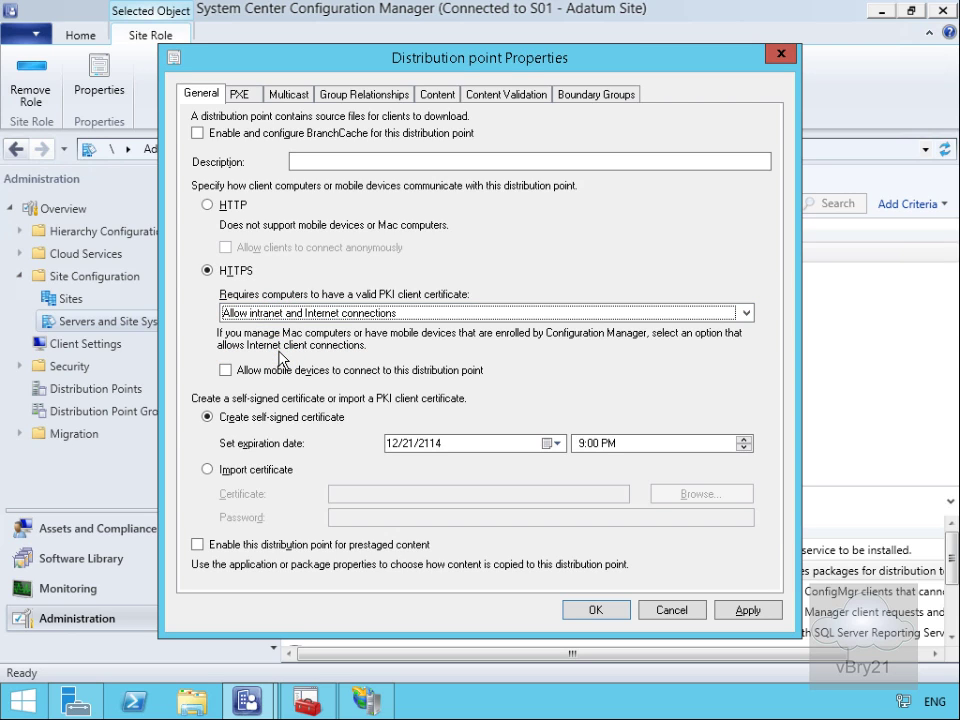
pyautogui.click(281, 372)
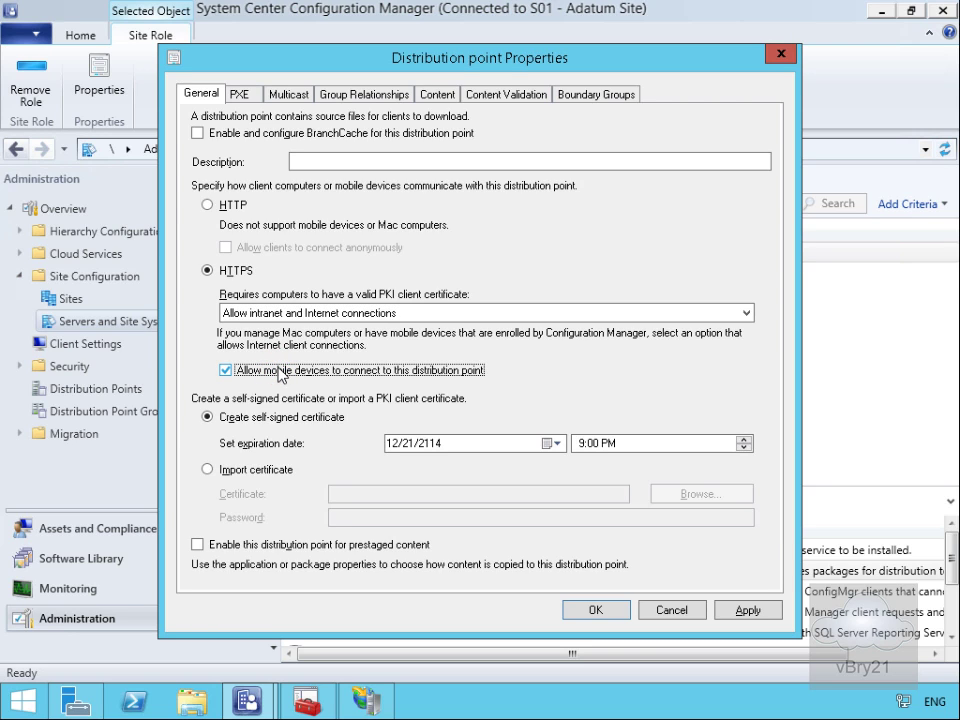
# Step: Import the E:\DPCert.pfx PKI certificate with its password and save the distribution point
pyautogui.click(225, 474)
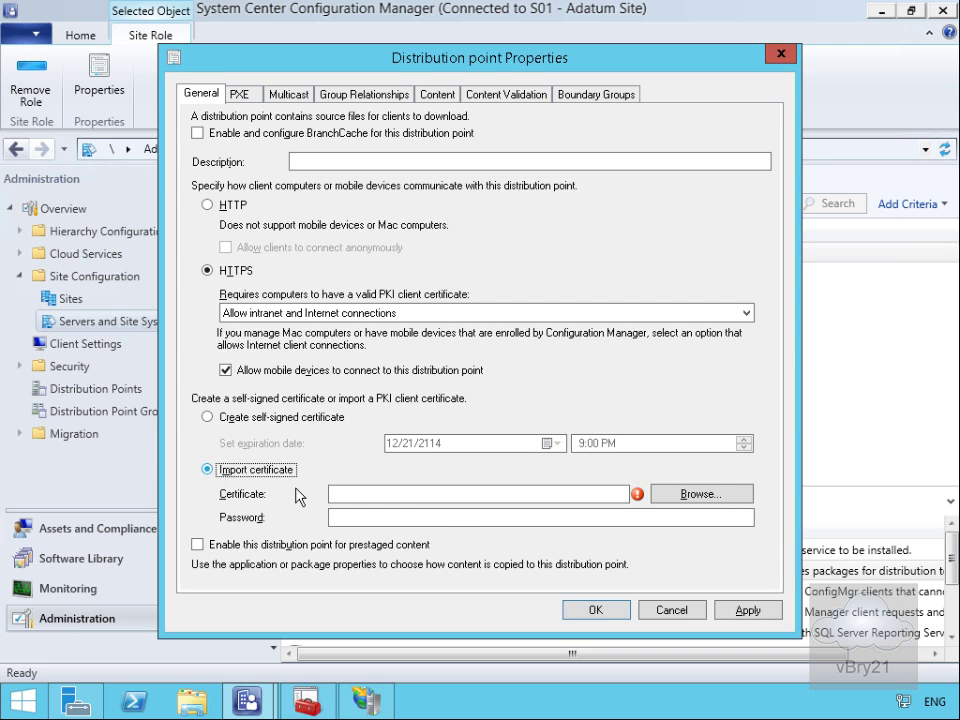
pyautogui.click(676, 496)
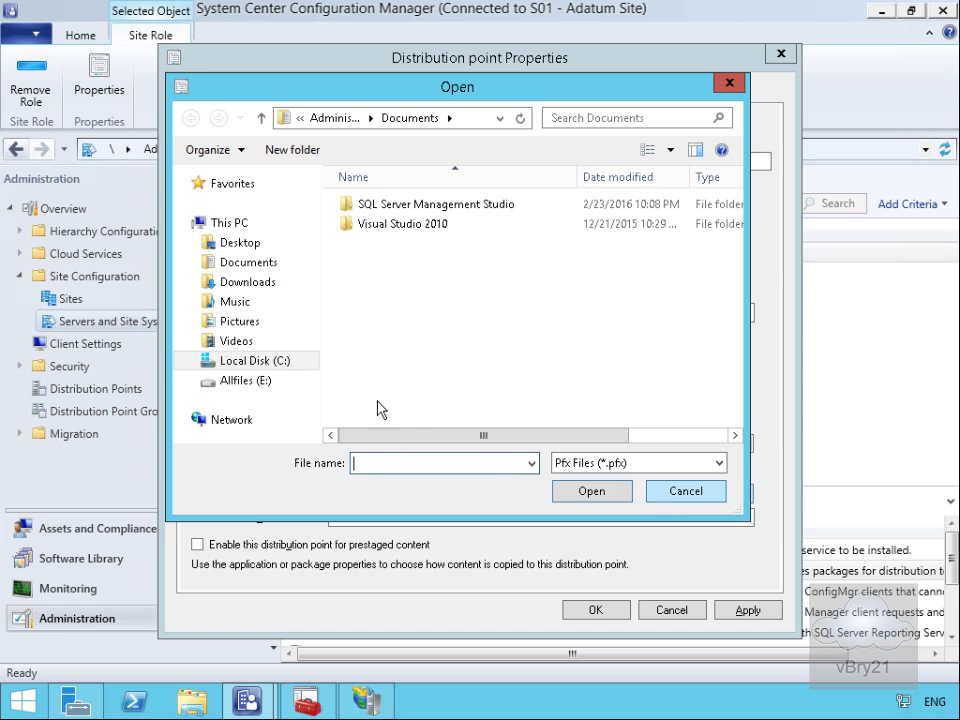
pyautogui.click(260, 382)
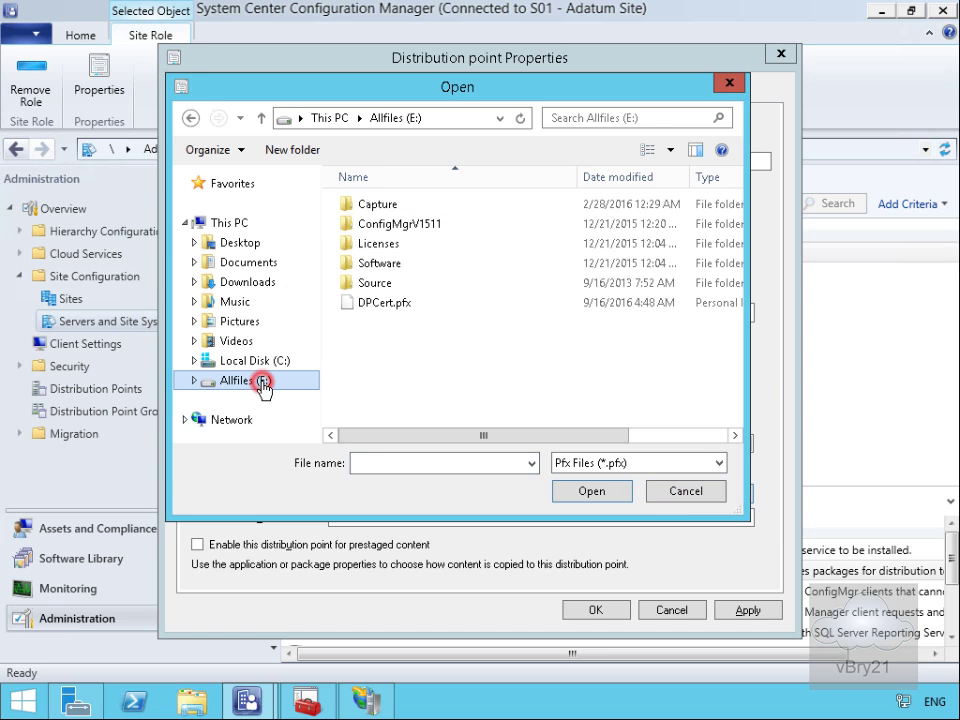
pyautogui.click(373, 304)
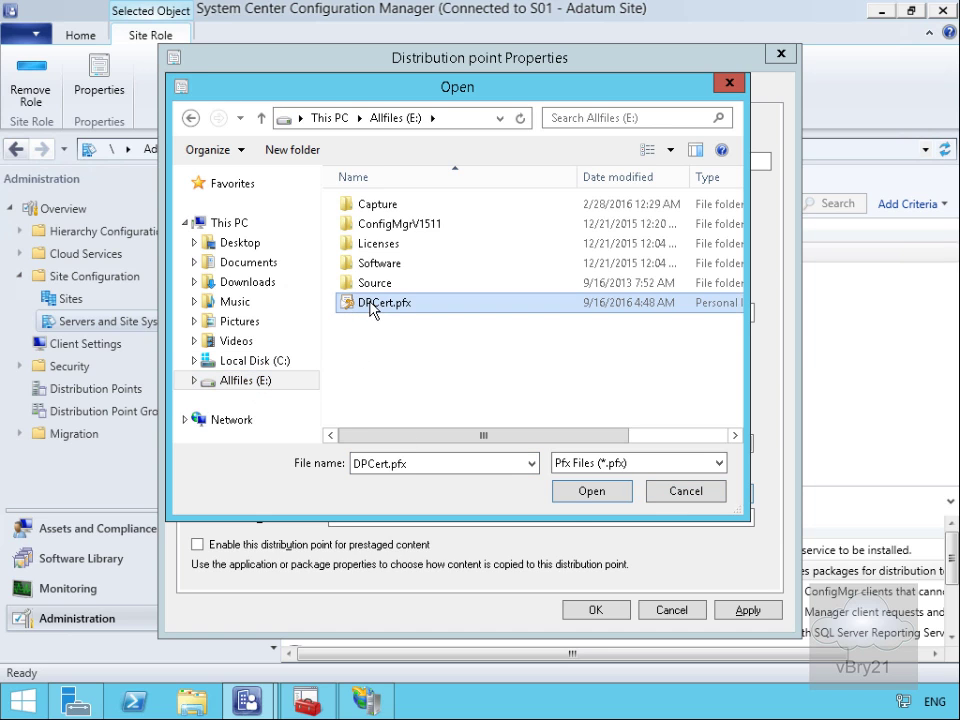
pyautogui.click(566, 492)
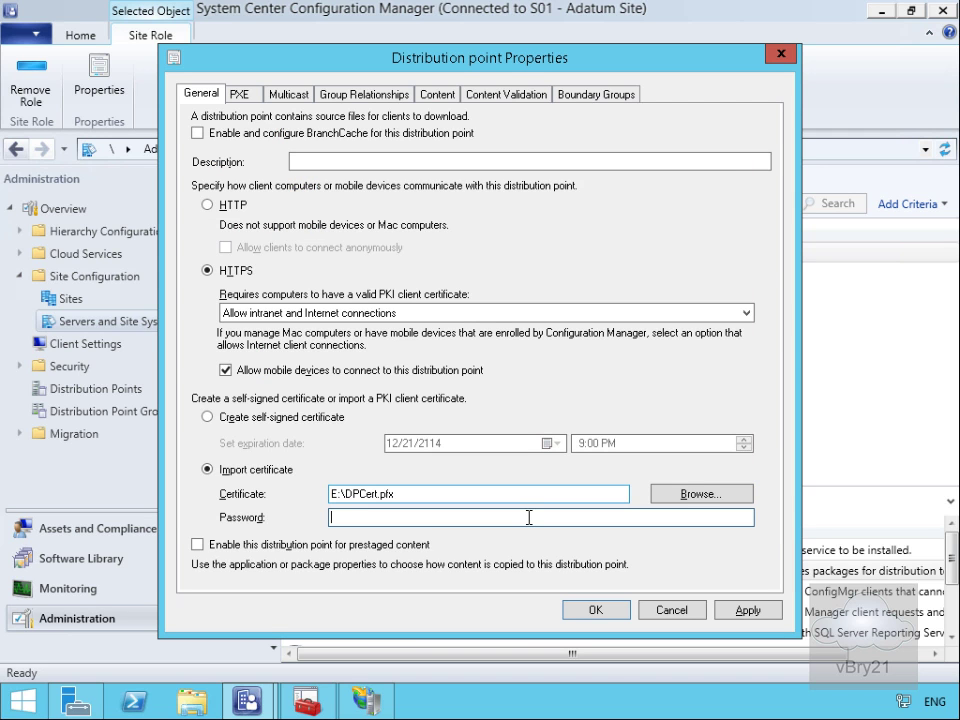
pyautogui.write('Pa$$w0rd')
pyautogui.click(610, 610)
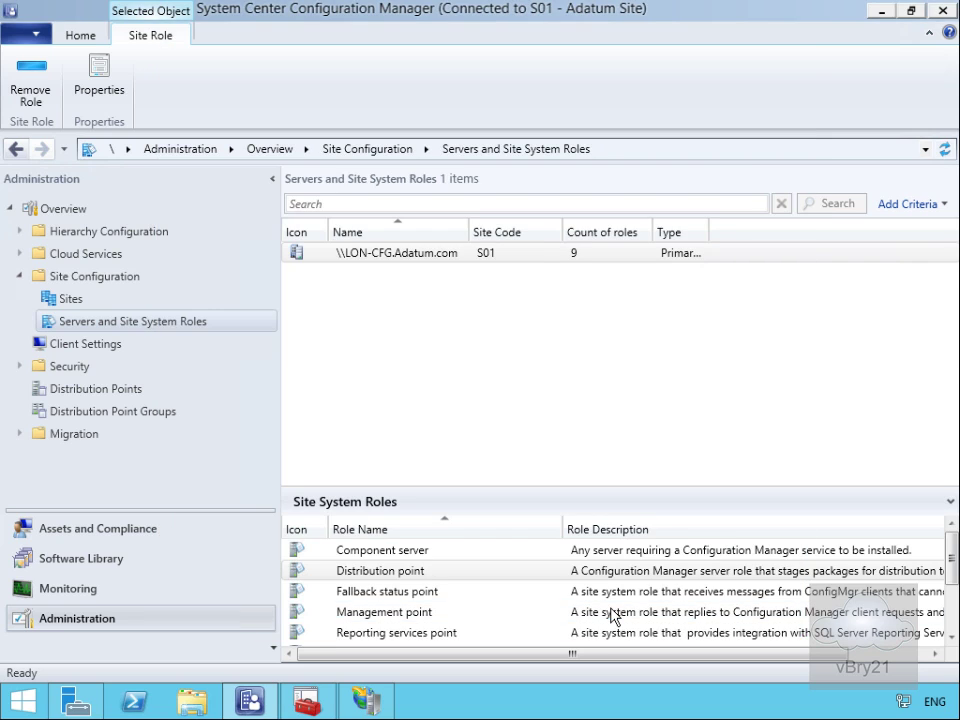
# Step: Set the management point to HTTPS for intranet and Internet, allowing mobile devices and Macs
pyautogui.click(411, 612)
pyautogui.rightClick(412, 612)
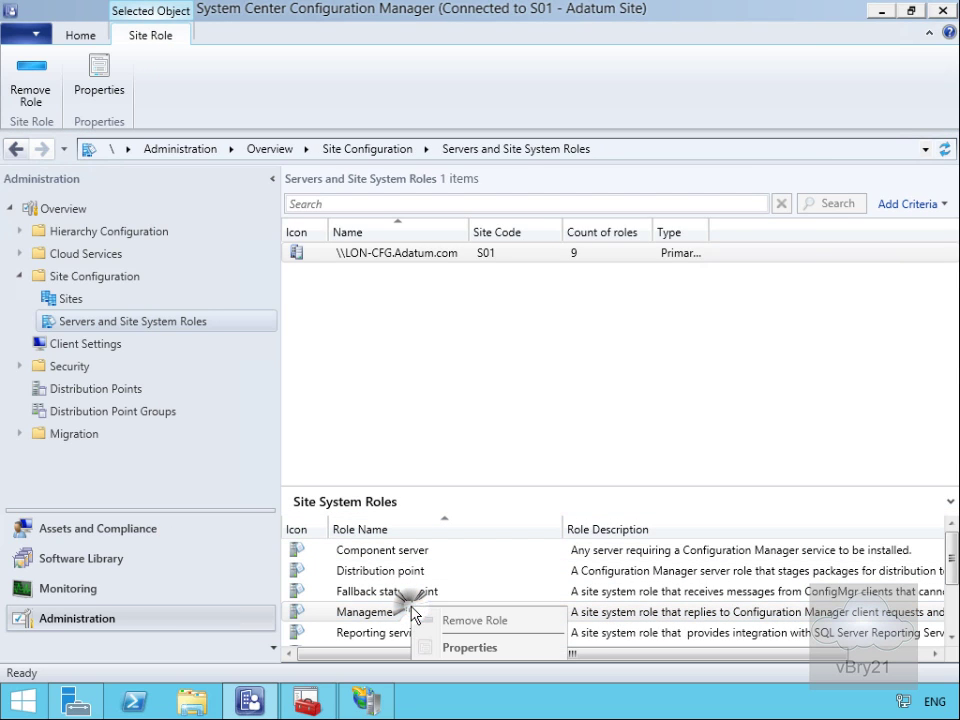
pyautogui.click(452, 648)
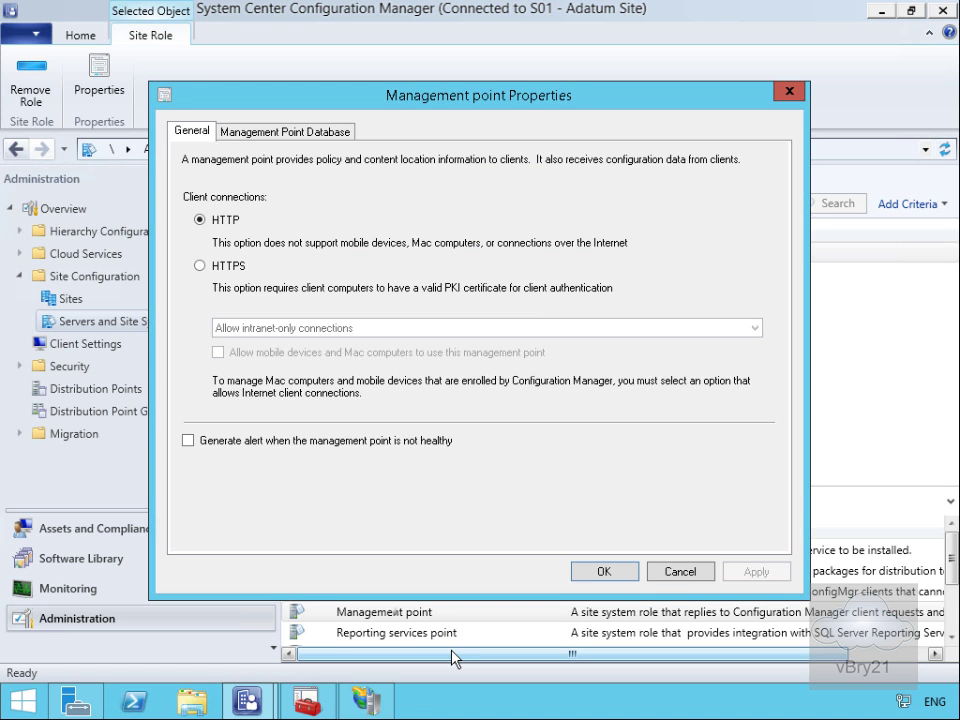
pyautogui.click(216, 266)
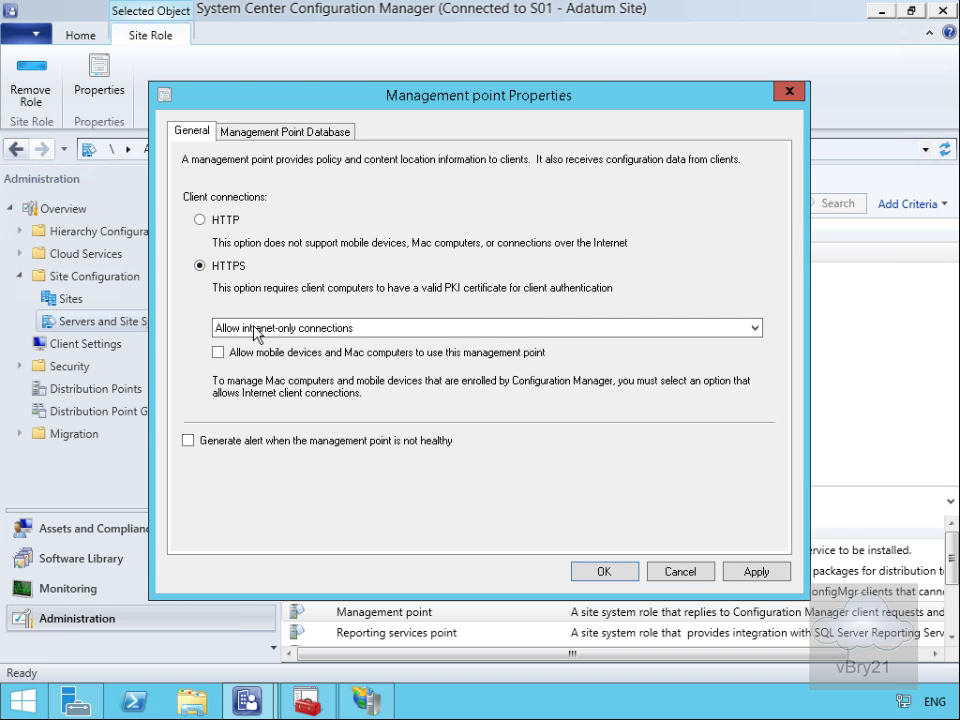
pyautogui.click(257, 330)
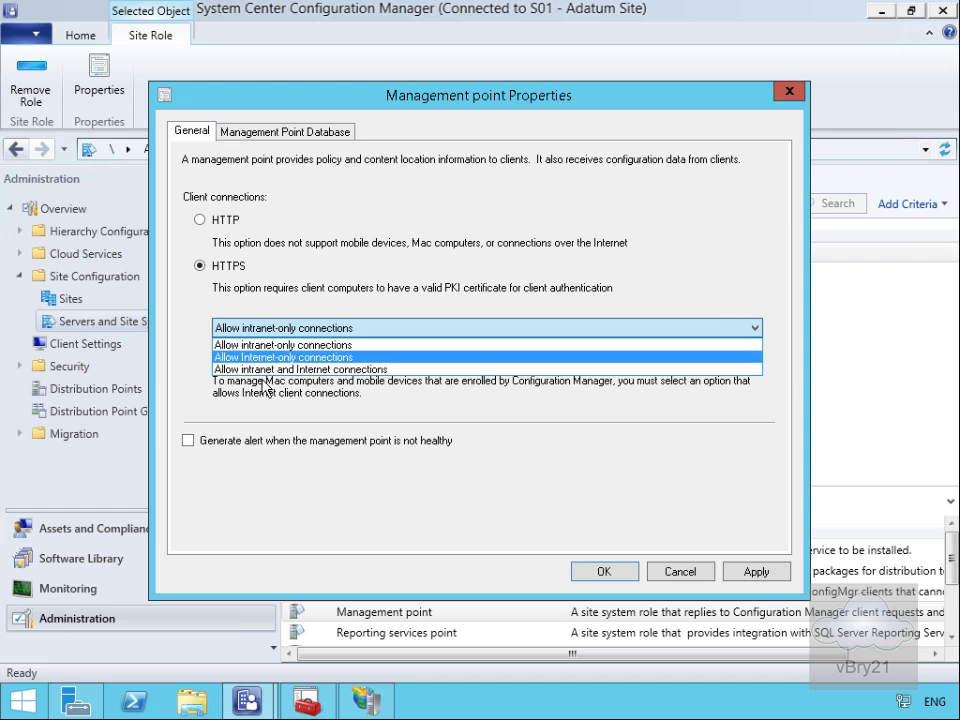
pyautogui.click(263, 369)
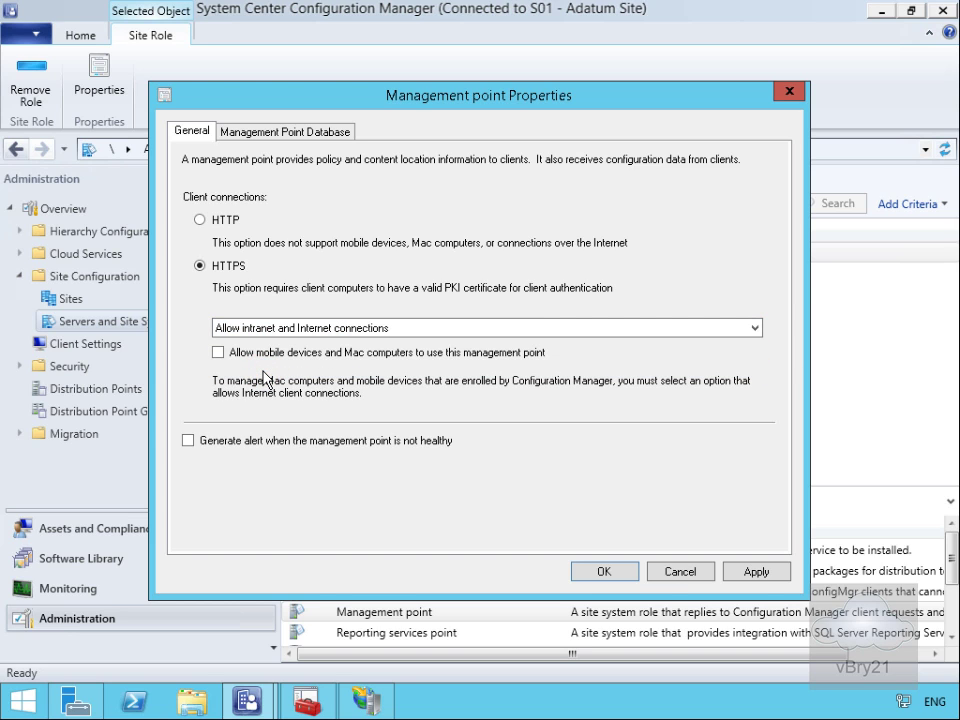
pyautogui.click(216, 351)
pyautogui.click(610, 574)
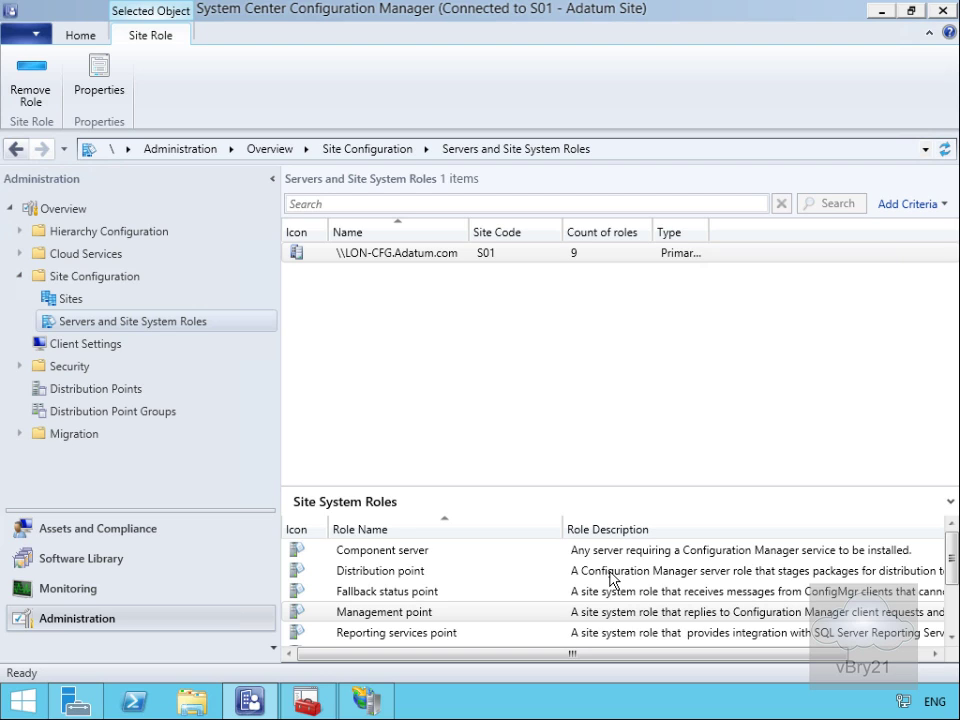
pyautogui.click(356, 255)
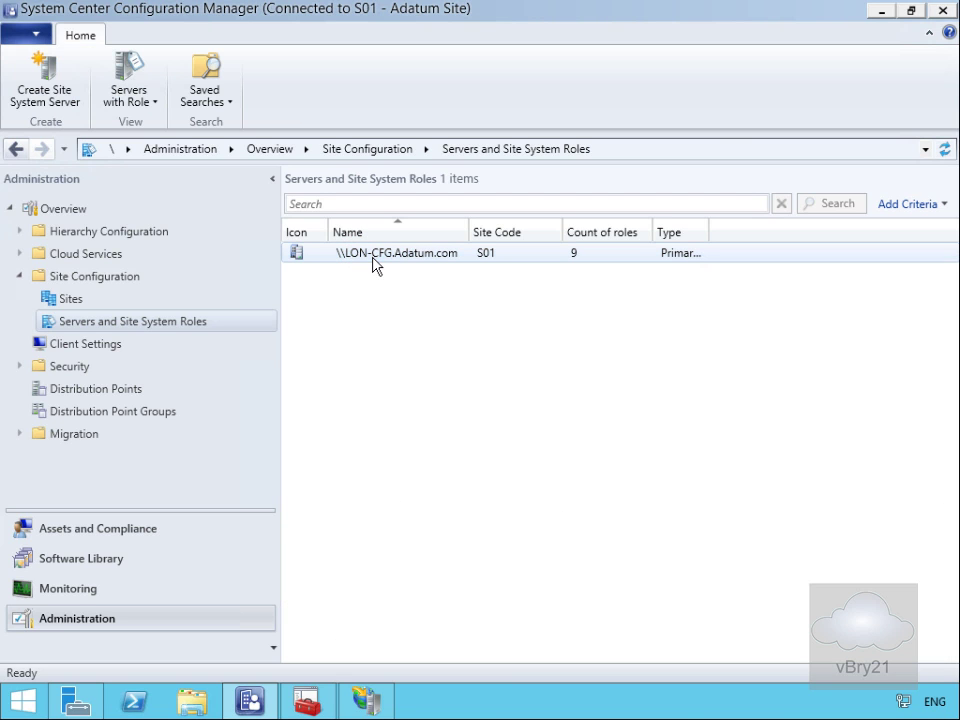
# Step: On LON-CFG.Adatum.com, select the Enrollment point and Enrollment proxy point roles to add
pyautogui.rightClick(375, 263)
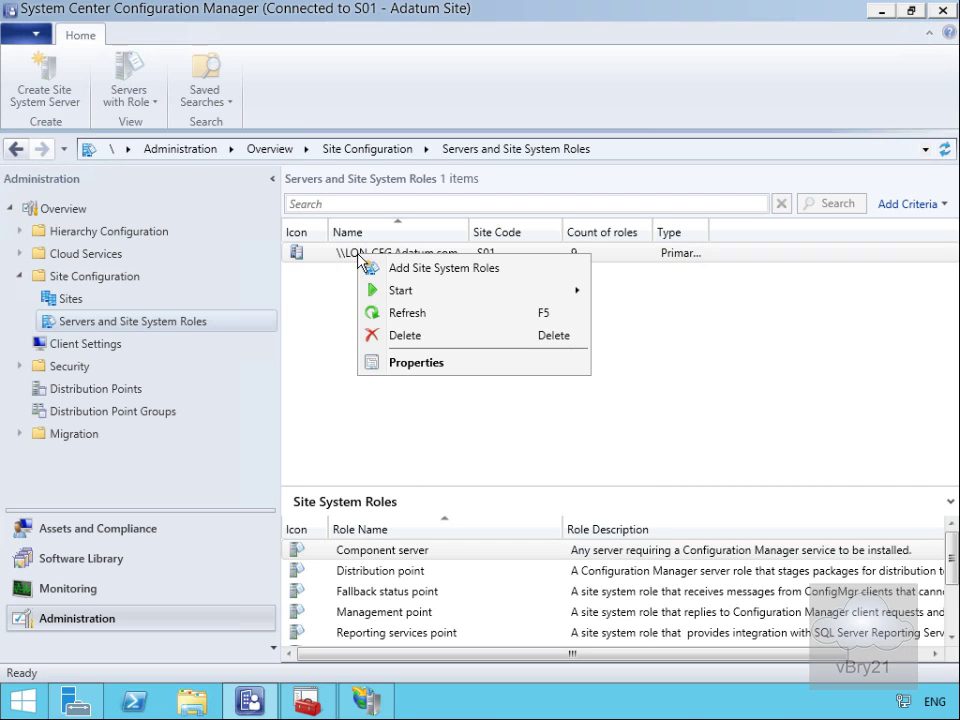
pyautogui.click(396, 270)
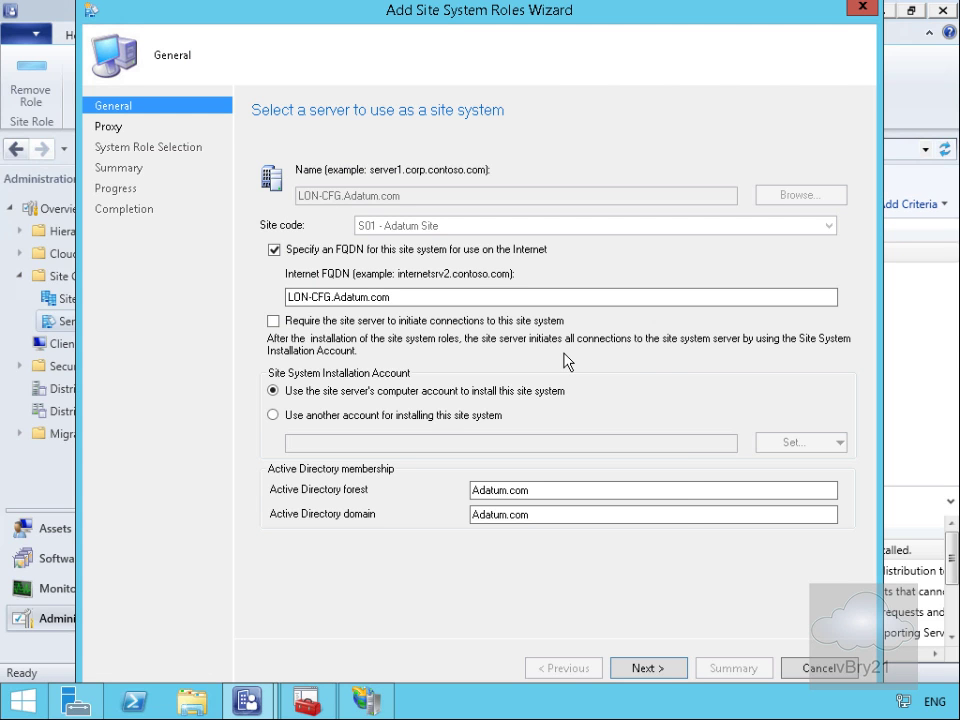
pyautogui.click(665, 669)
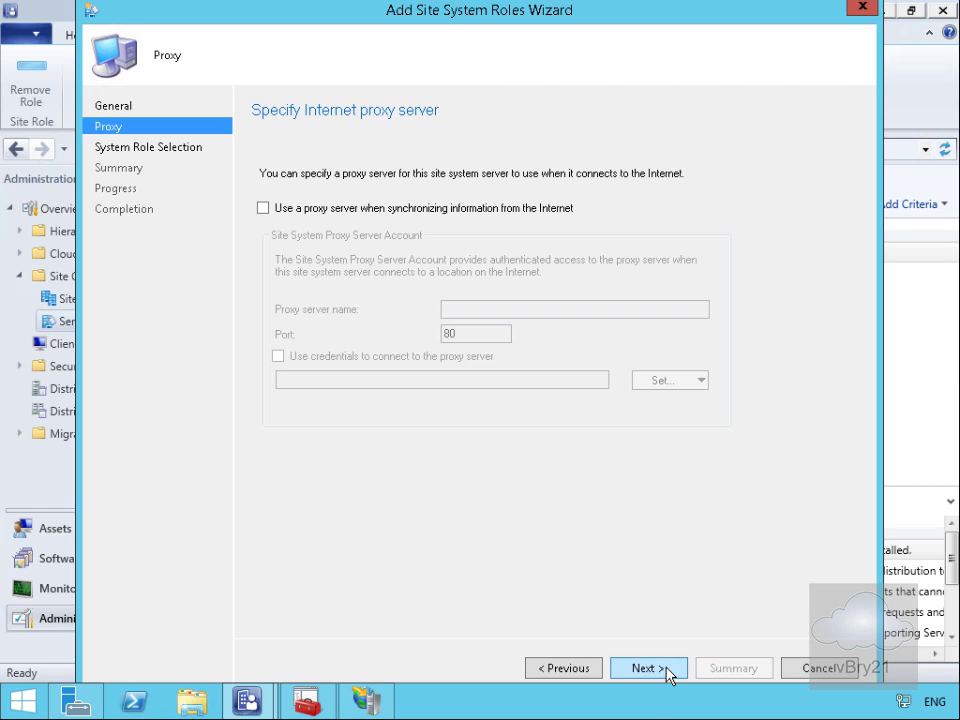
pyautogui.click(667, 674)
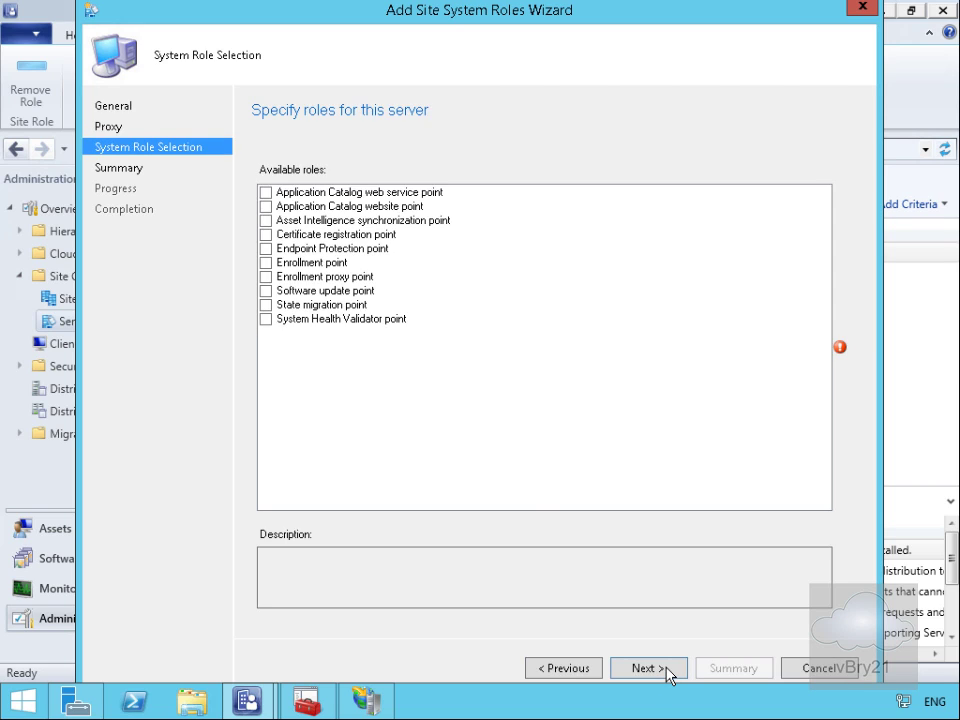
pyautogui.click(266, 262)
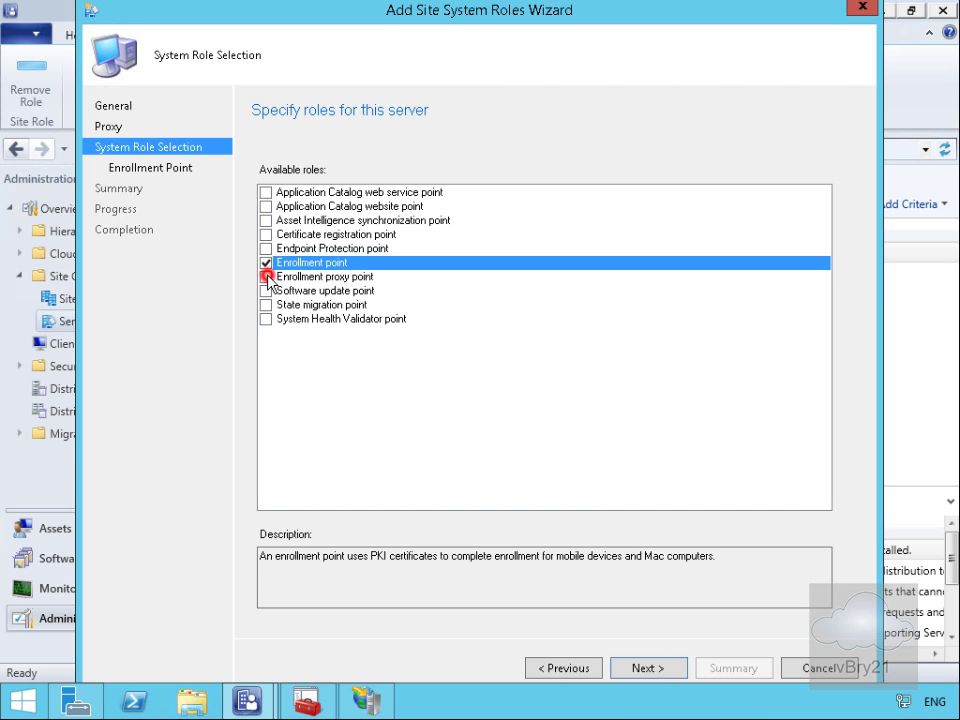
pyautogui.click(268, 277)
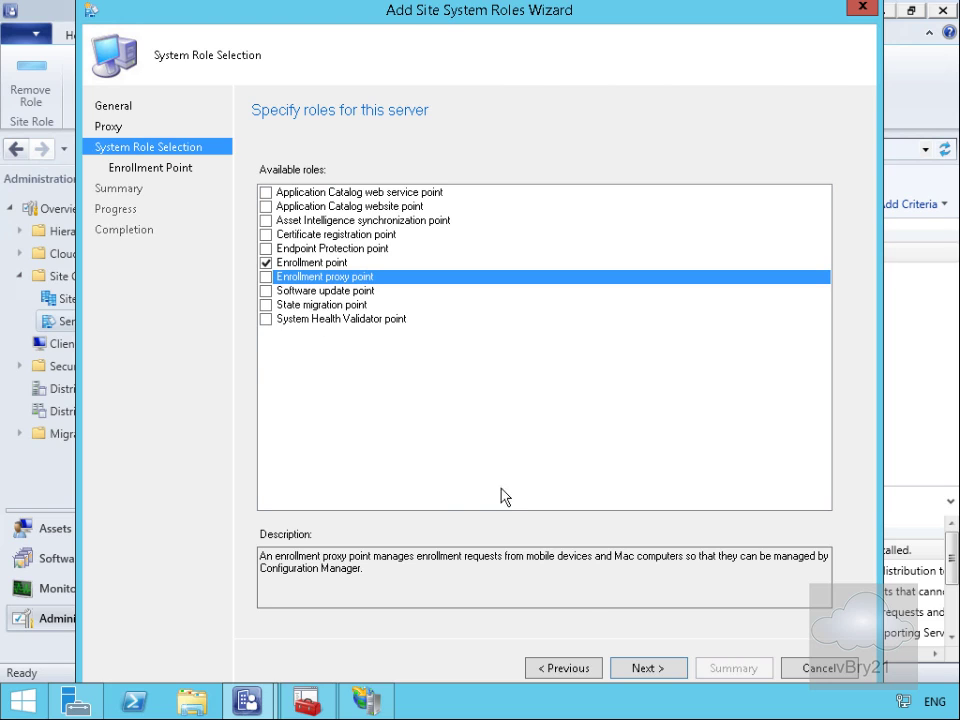
pyautogui.click(266, 277)
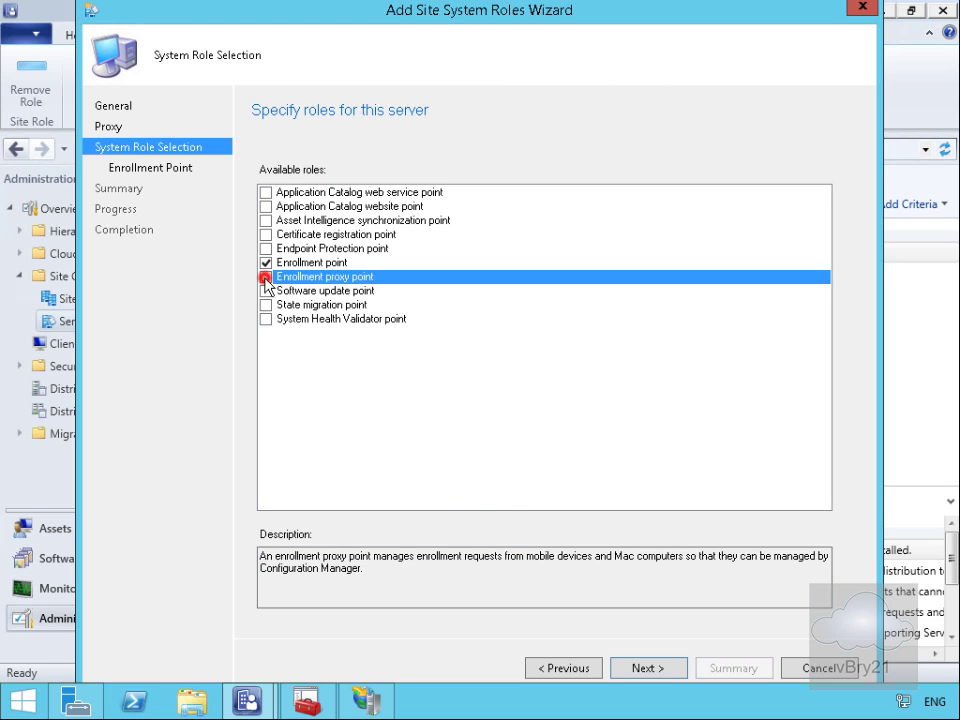
# Step: Accept the default settings for both enrollment roles to install them, then show the Sites list
pyautogui.click(632, 667)
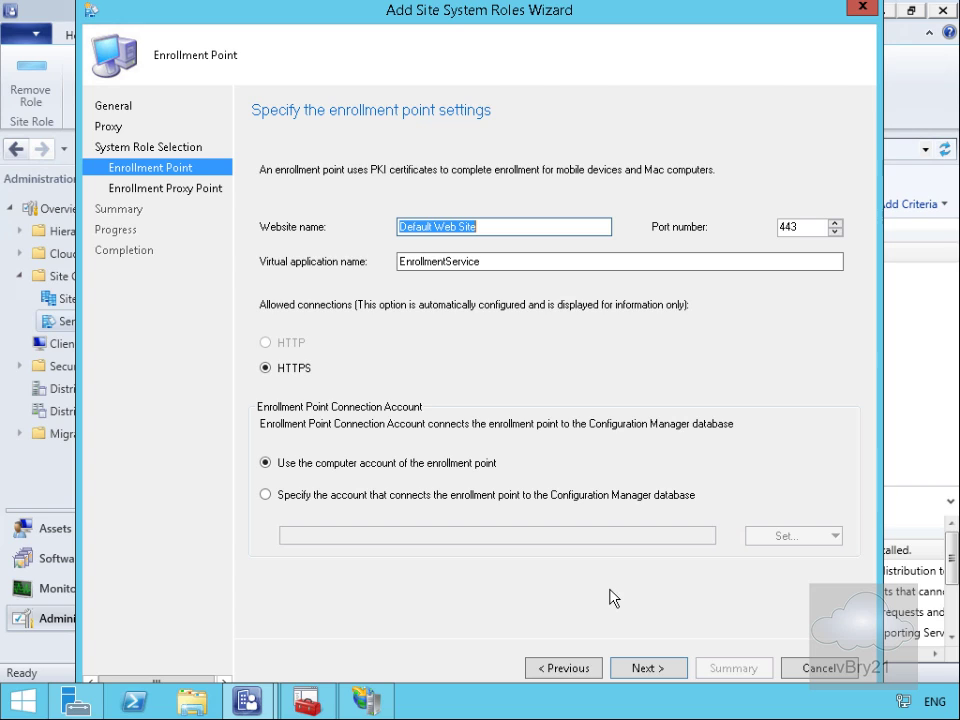
pyautogui.click(641, 669)
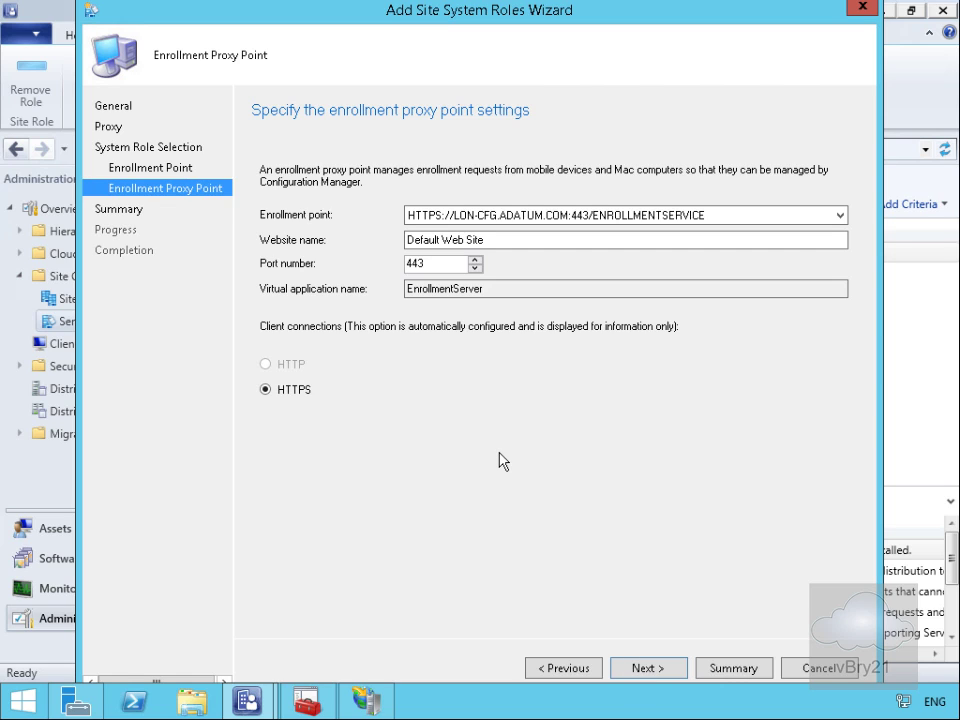
pyautogui.click(647, 668)
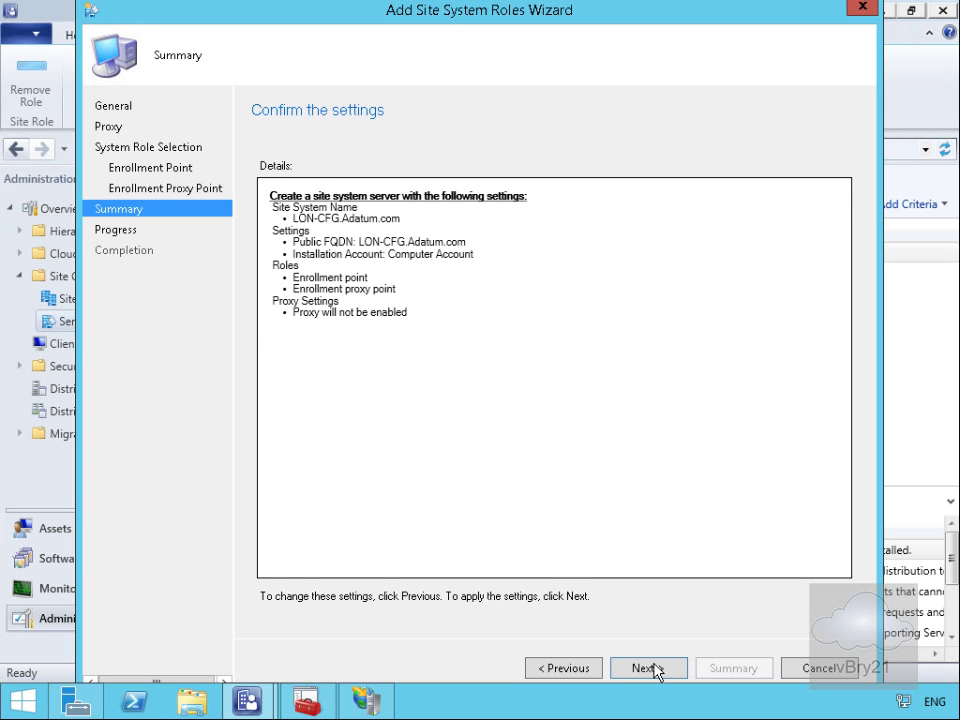
pyautogui.click(652, 668)
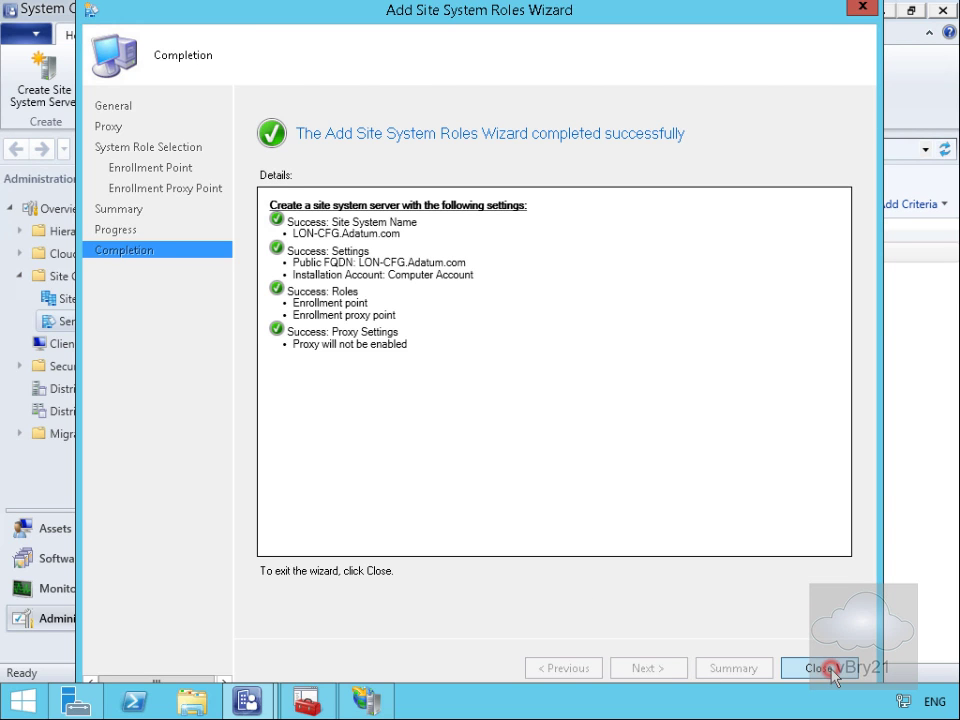
pyautogui.click(818, 668)
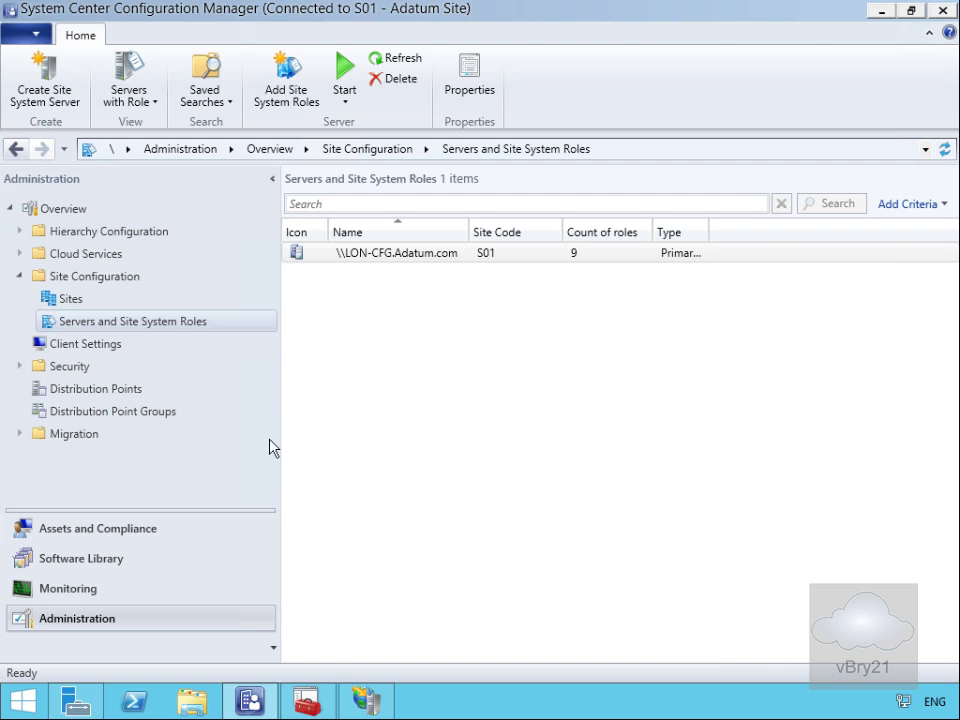
pyautogui.click(89, 298)
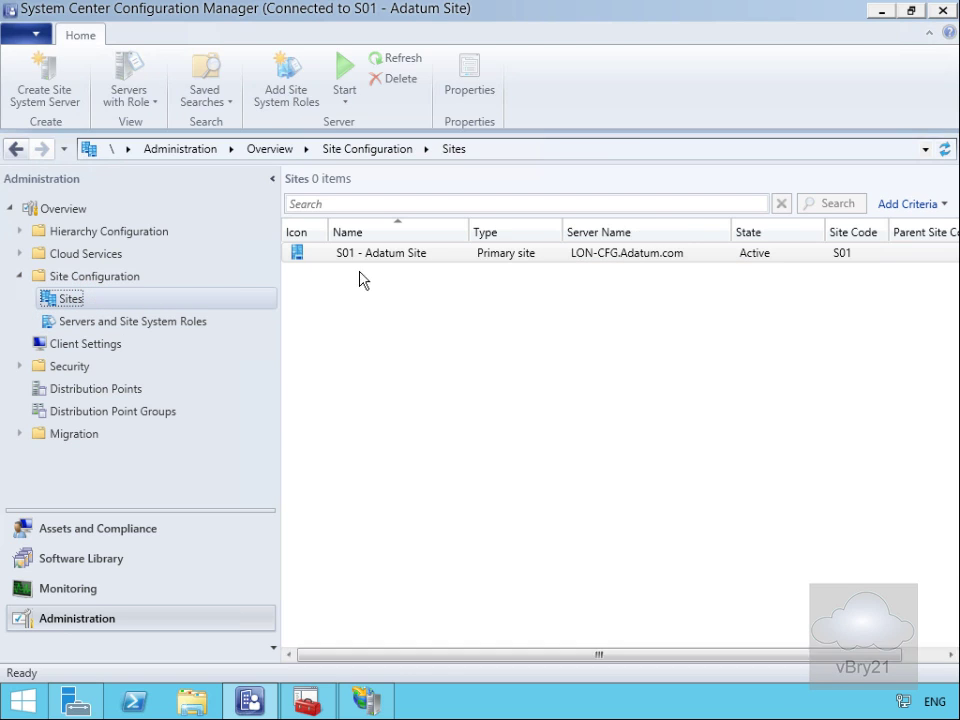
# Step: Enable Use PKI client certificate in the S01 - Adatum Site client computer communication settings
pyautogui.click(375, 262)
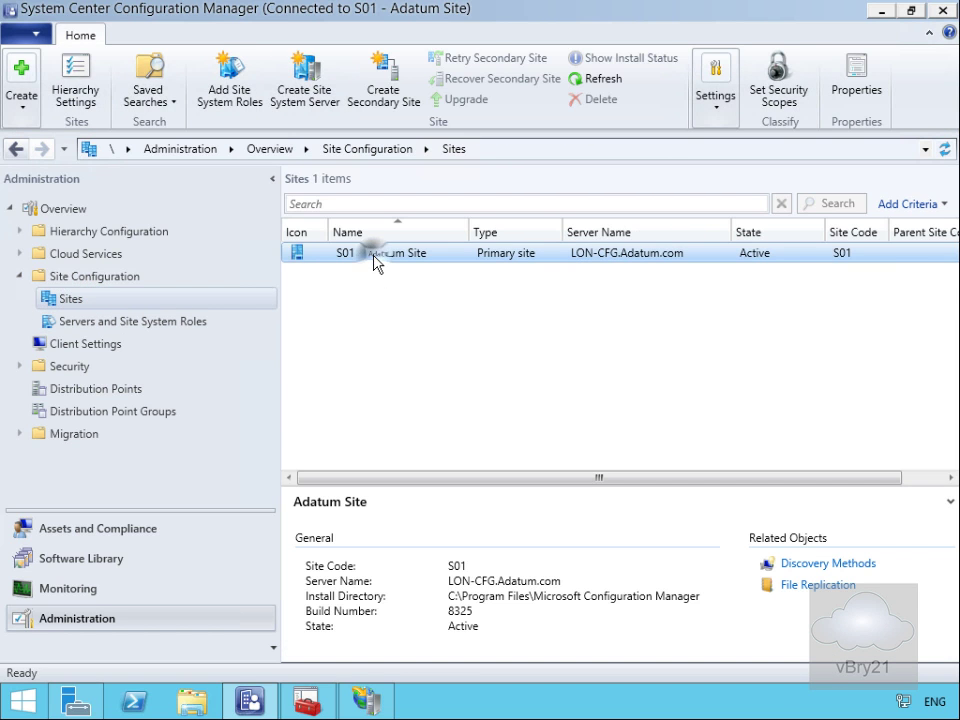
pyautogui.rightClick(375, 262)
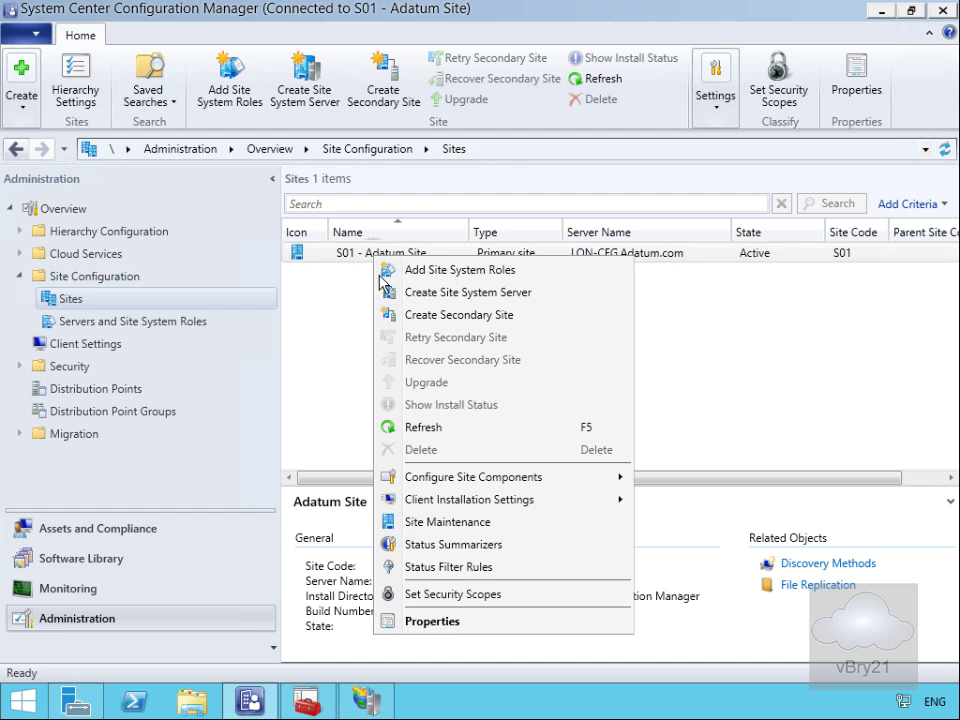
pyautogui.click(466, 622)
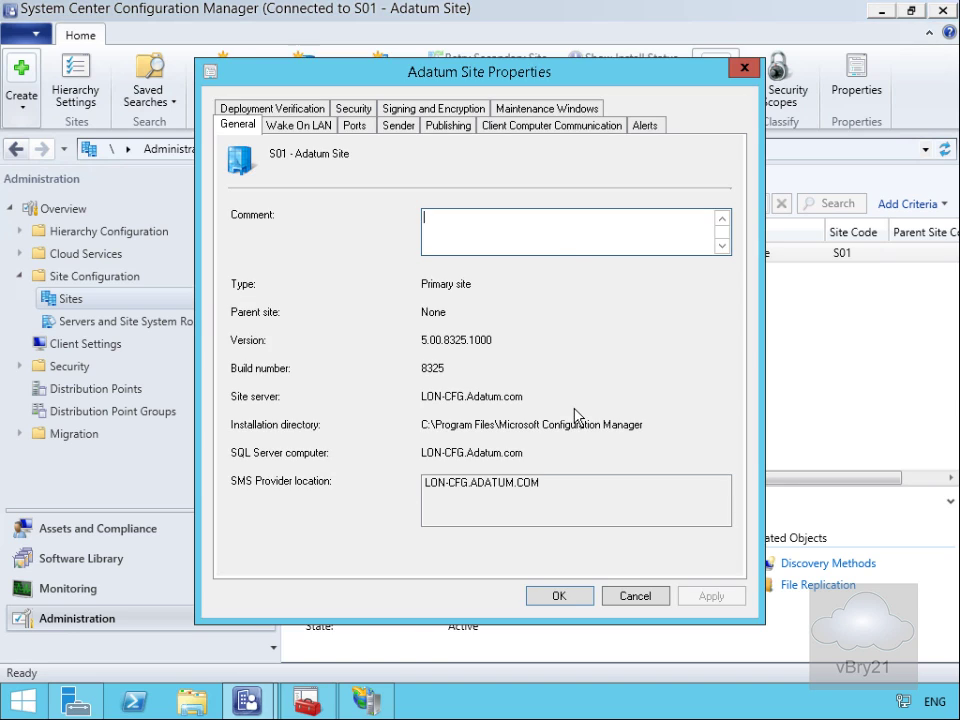
pyautogui.click(529, 127)
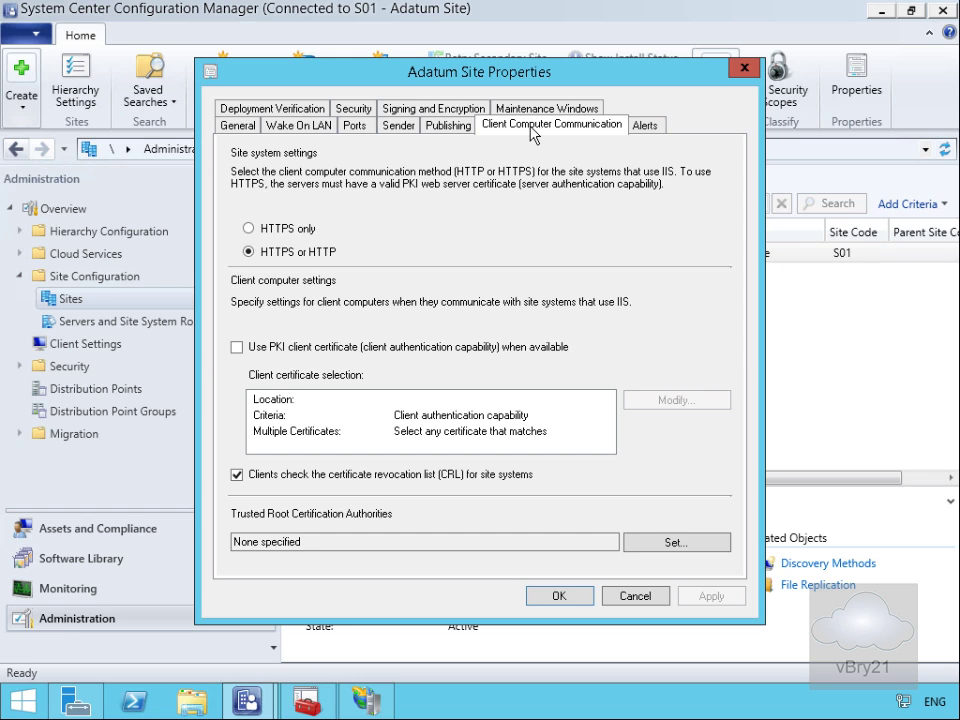
pyautogui.click(288, 346)
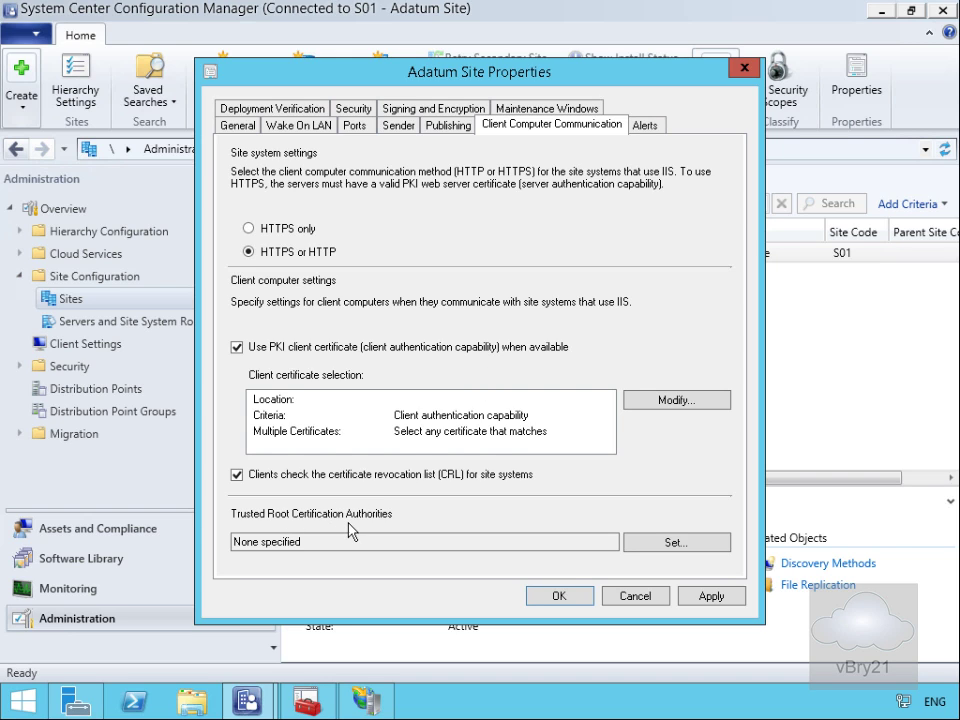
# Step: Import RootCER.cer as the trusted AdatumCA root certificate and save the site properties
pyautogui.click(649, 541)
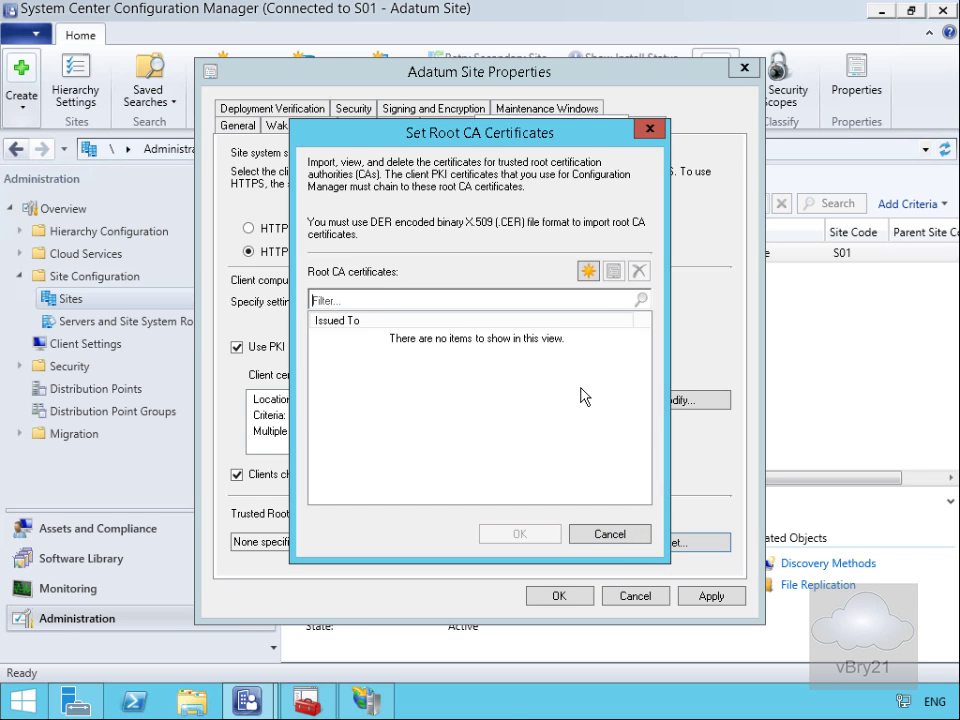
pyautogui.click(589, 271)
pyautogui.click(520, 378)
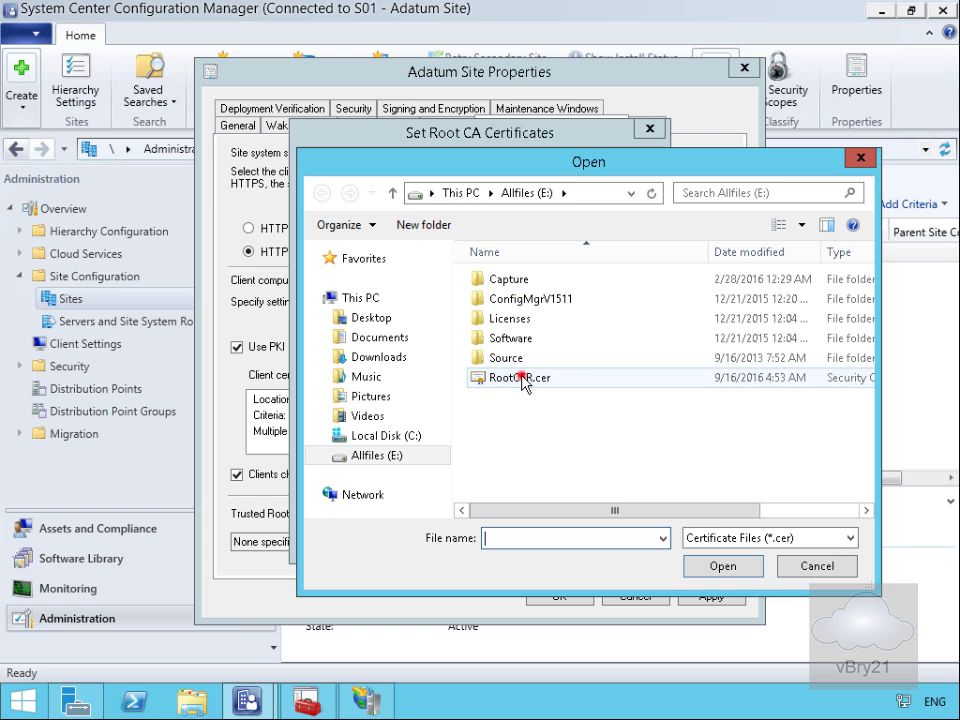
pyautogui.click(718, 566)
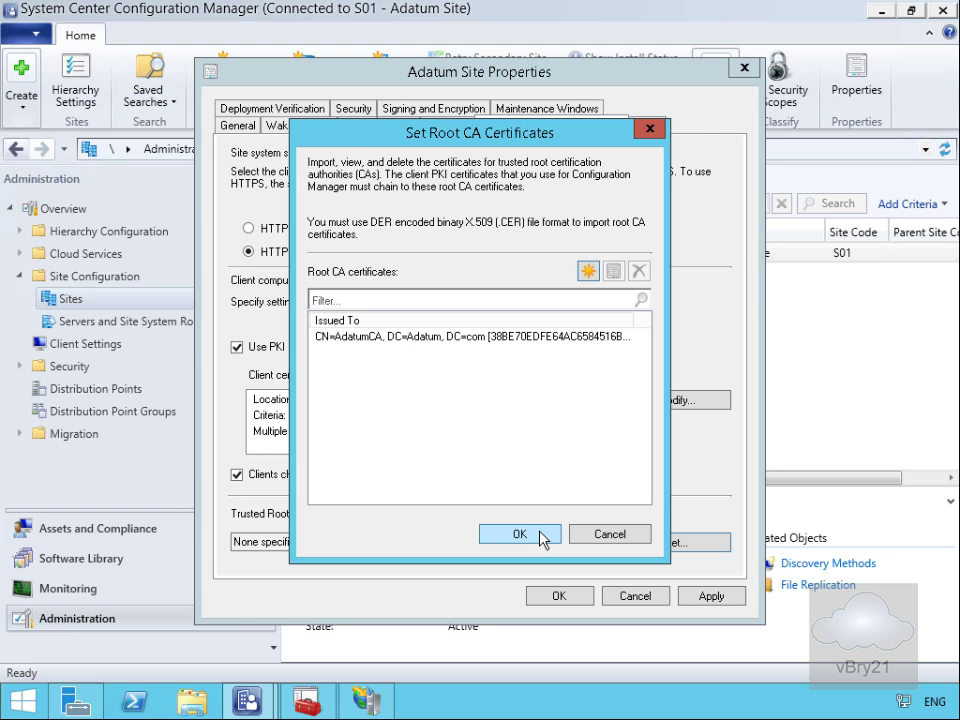
pyautogui.click(539, 533)
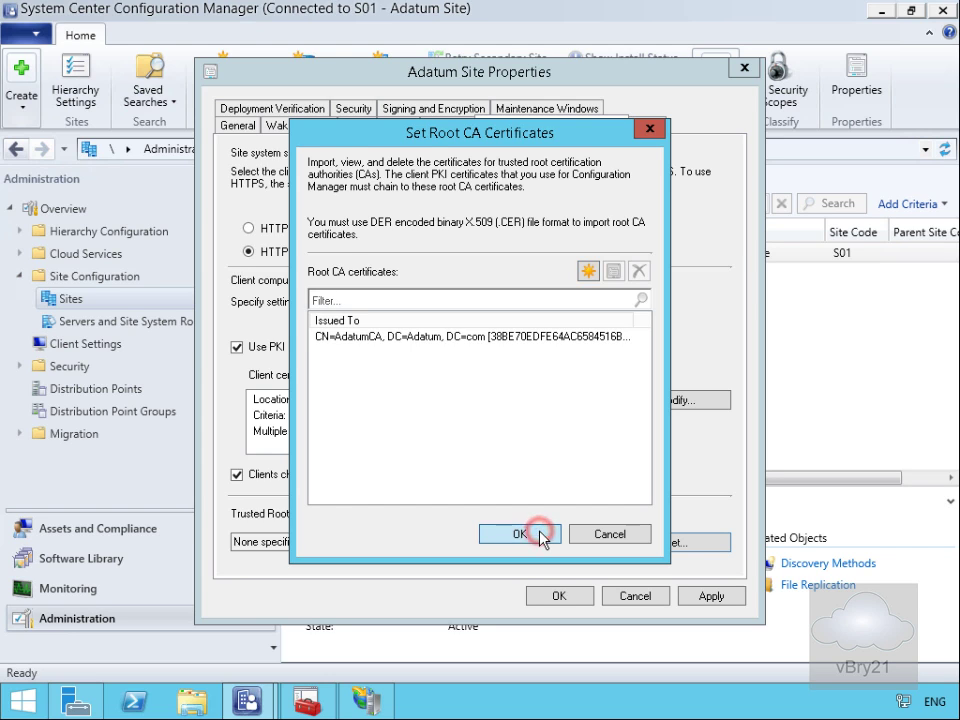
pyautogui.click(555, 596)
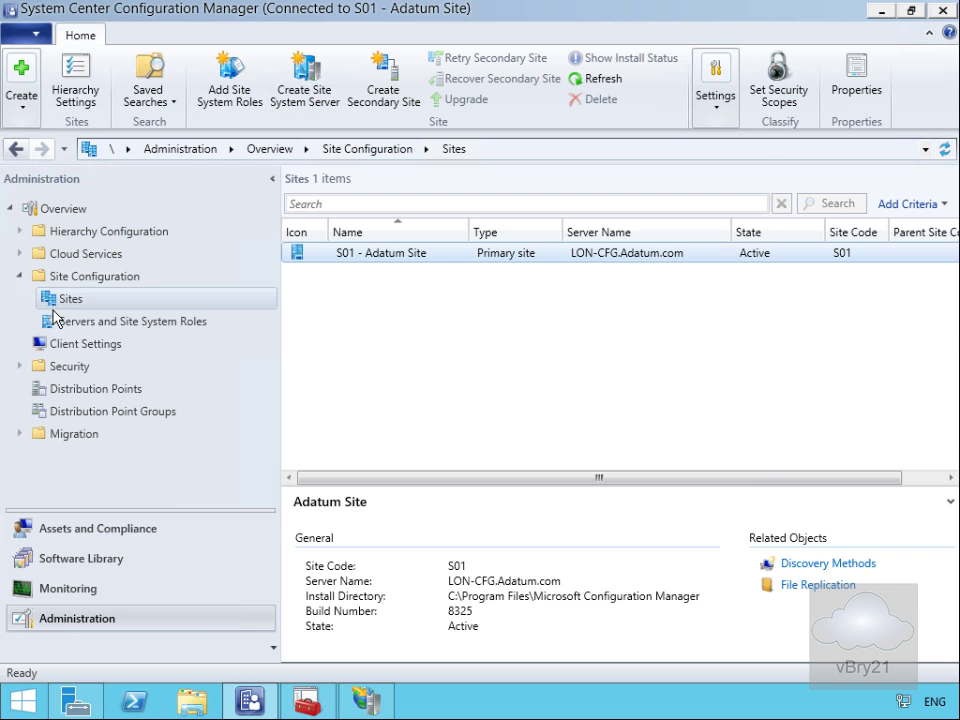
# Step: Start adding a Microsoft Intune subscription under Cloud Services and pass the wizard introduction
pyautogui.click(24, 256)
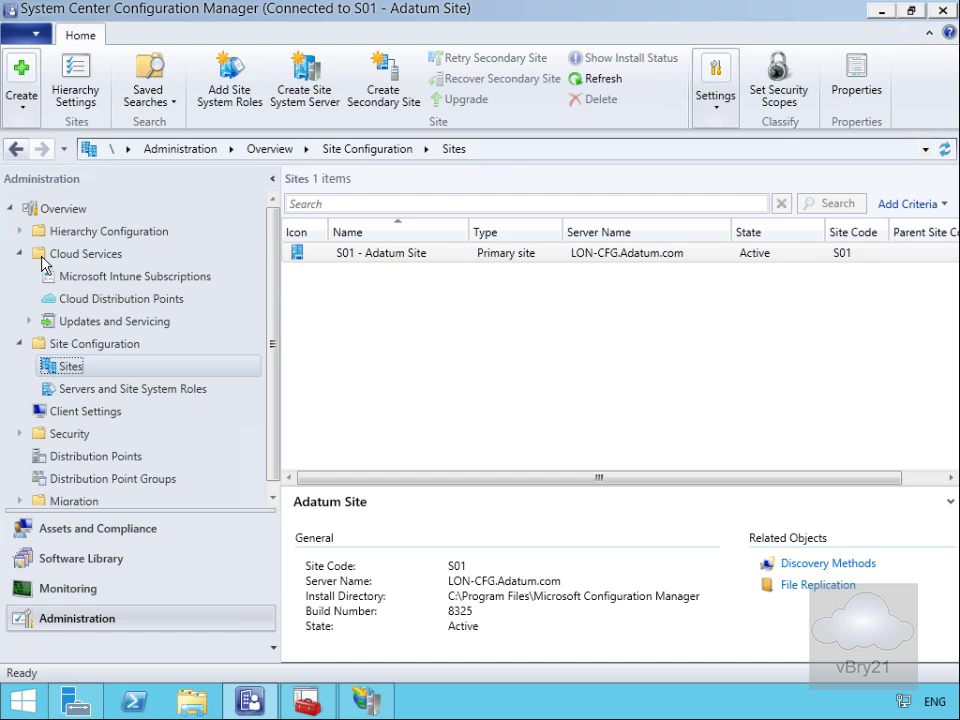
pyautogui.click(86, 282)
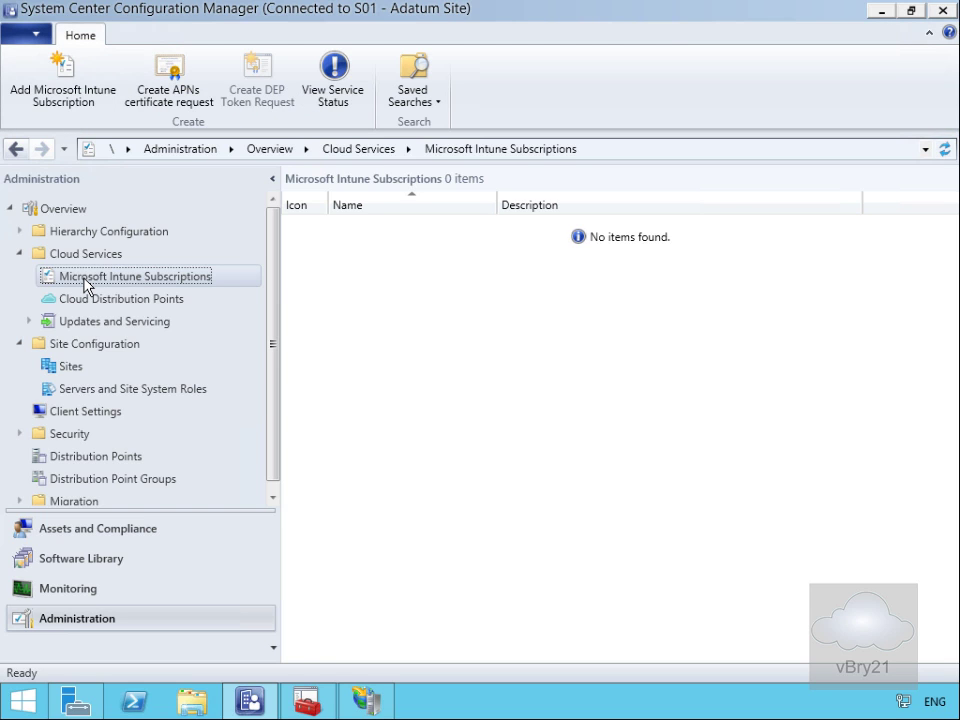
pyautogui.rightClick(85, 281)
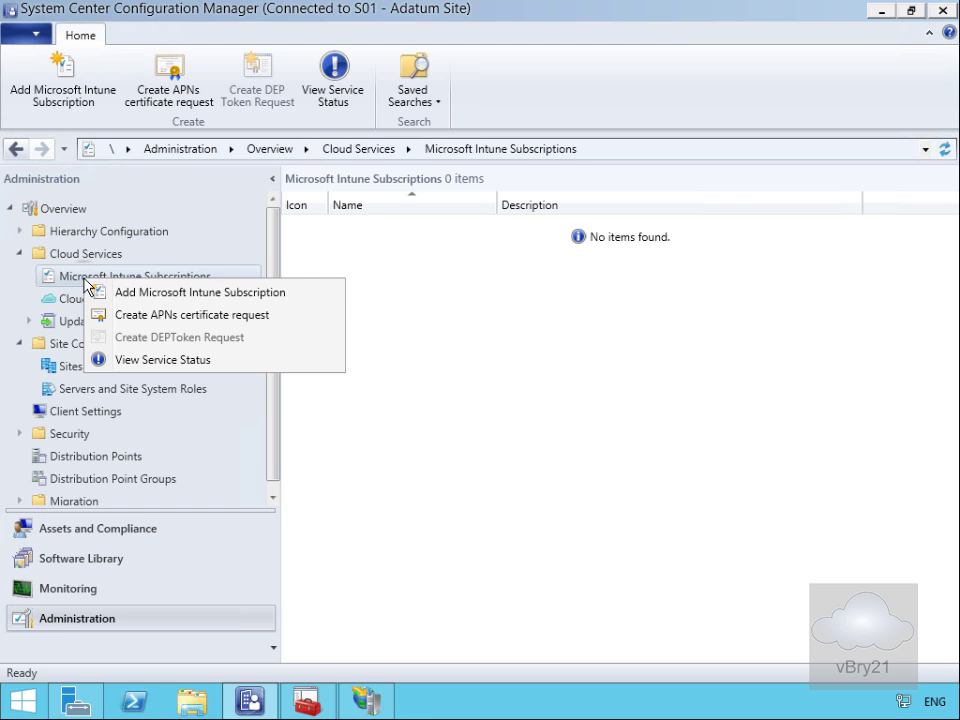
pyautogui.click(136, 297)
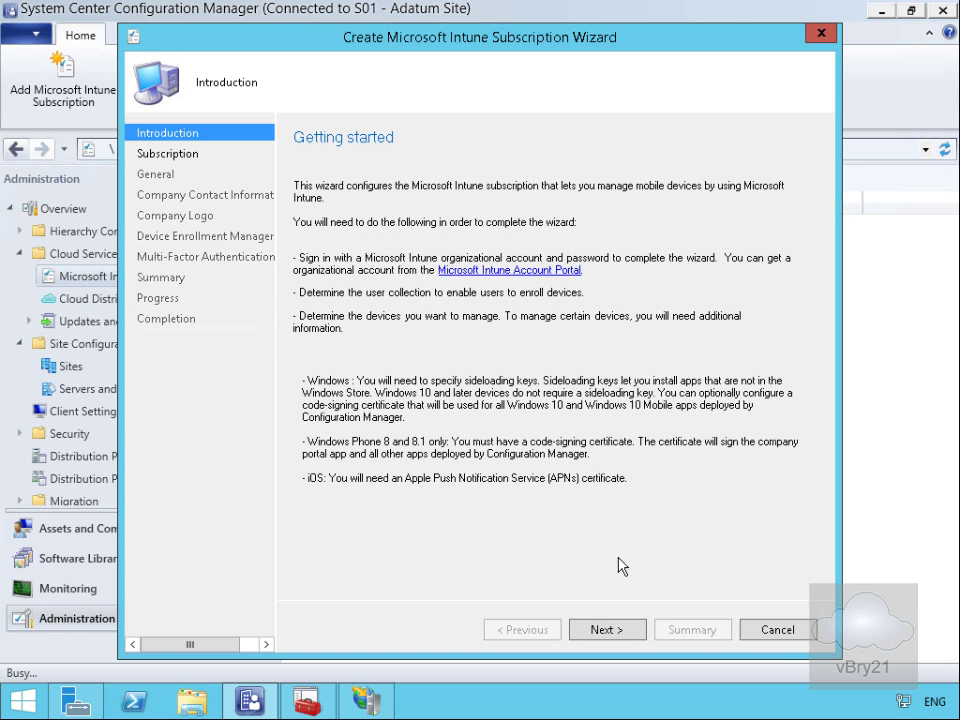
pyautogui.click(606, 630)
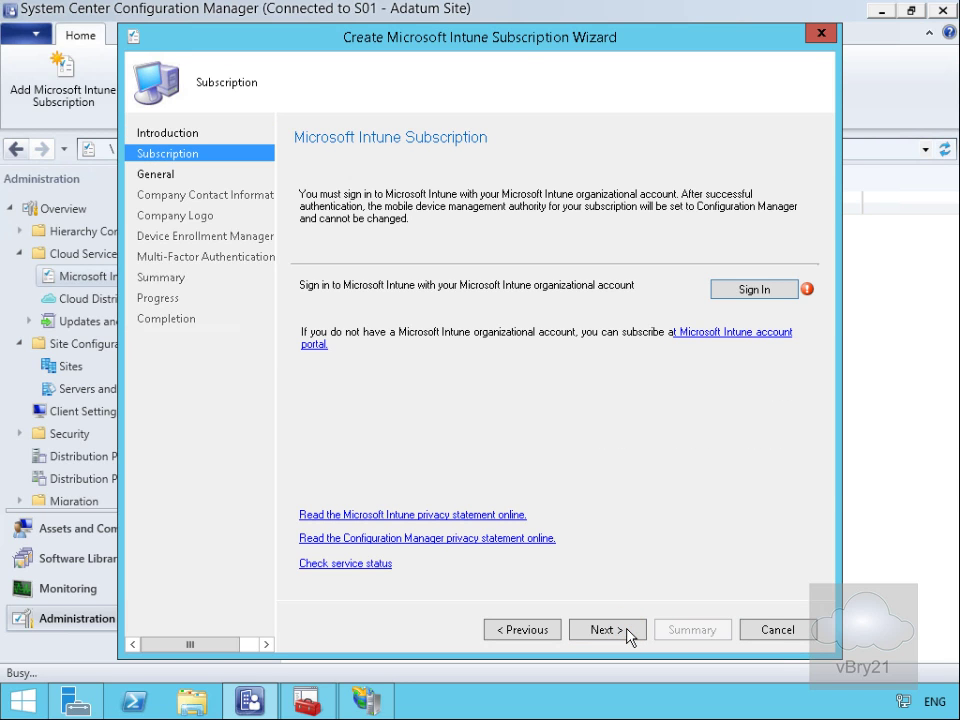
# Step: Acknowledge Configuration Manager as the permanent mobile device management authority
pyautogui.click(746, 290)
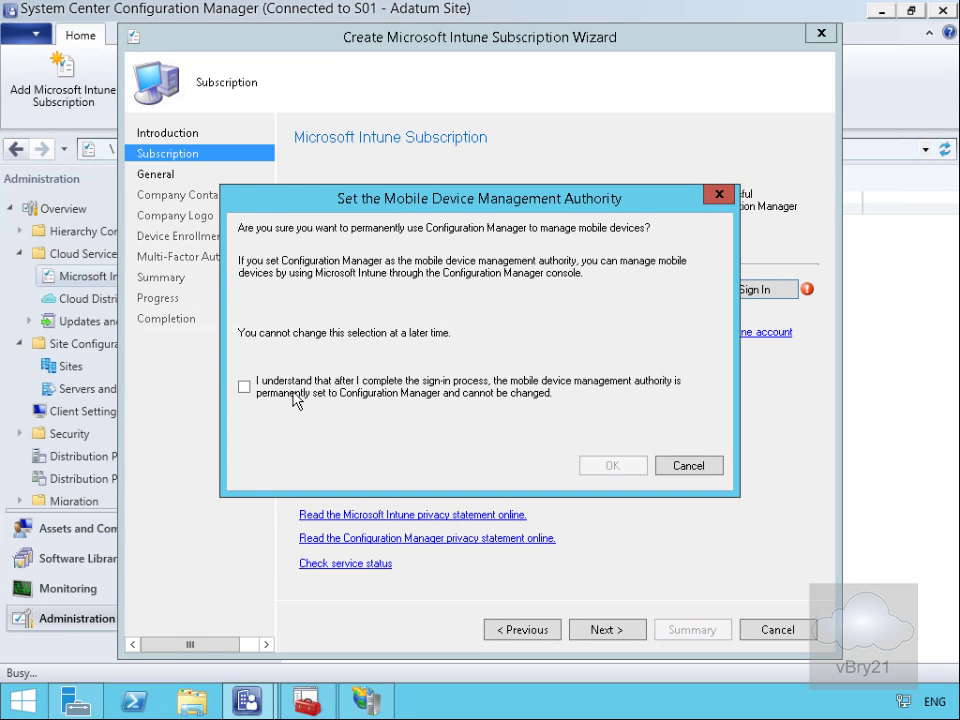
pyautogui.click(244, 387)
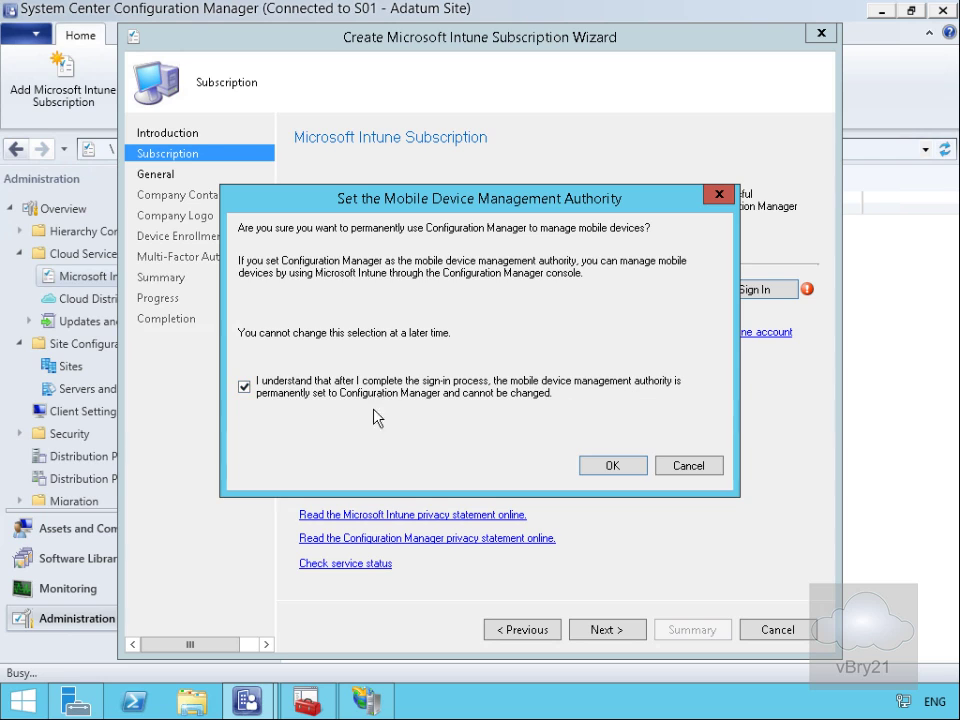
pyautogui.click(615, 466)
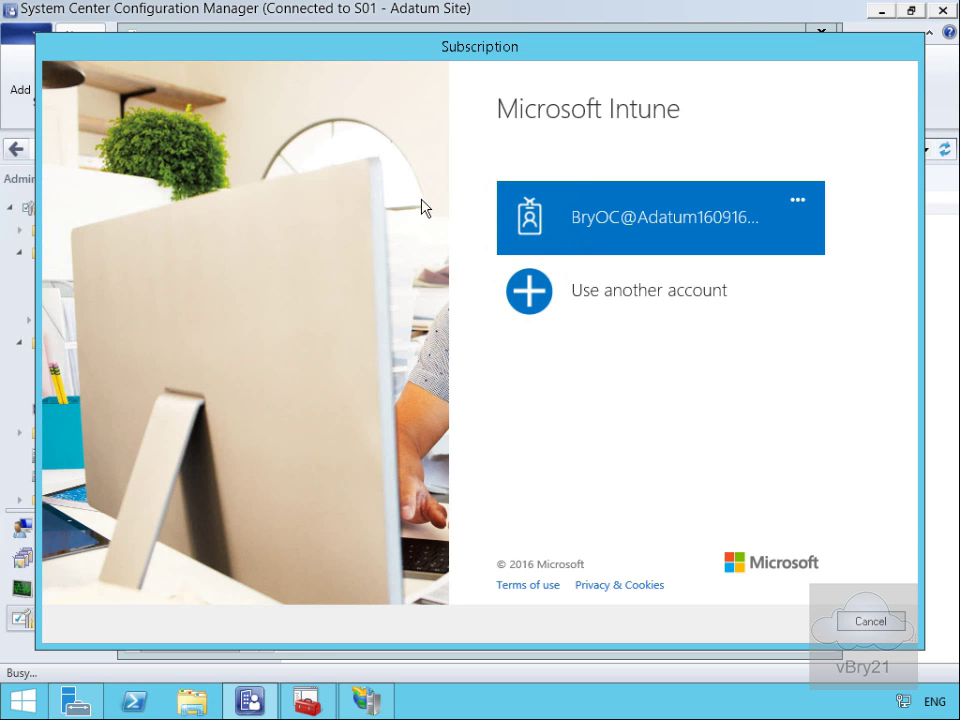
# Step: Sign in to Intune with the organizational admin account and its password, staying signed in
pyautogui.click(583, 235)
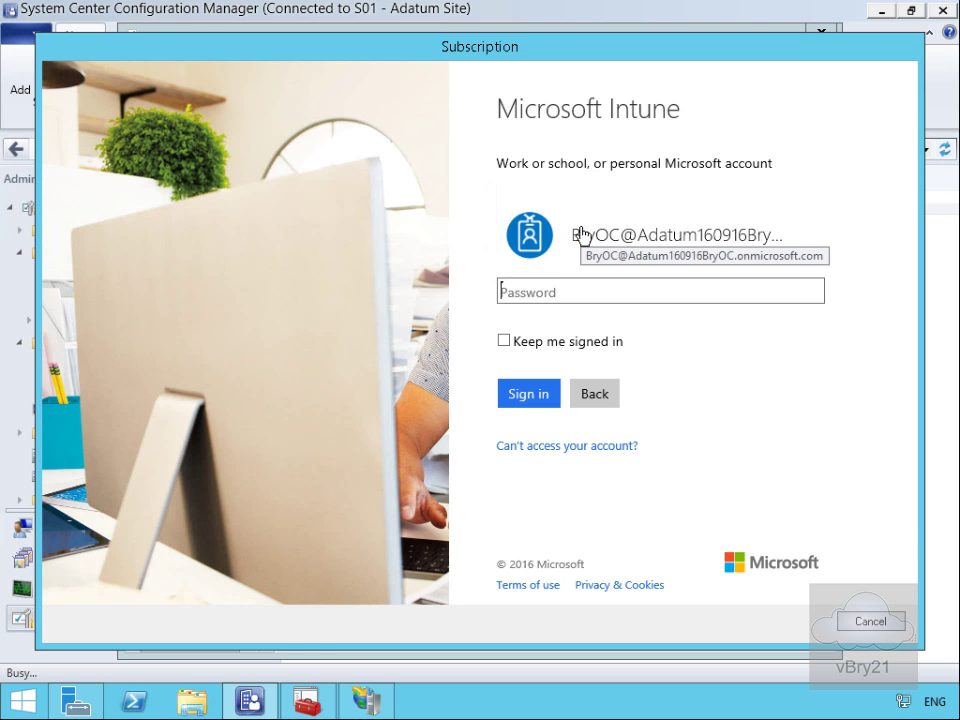
pyautogui.click(551, 294)
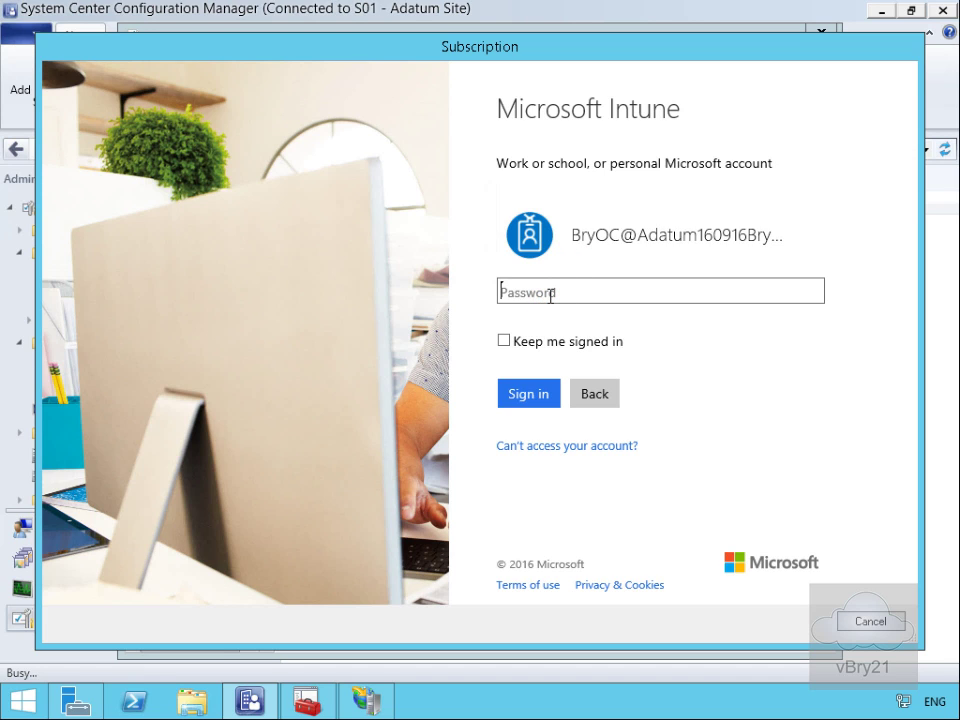
pyautogui.write('Pa$$w0rd')
pyautogui.click(550, 291)
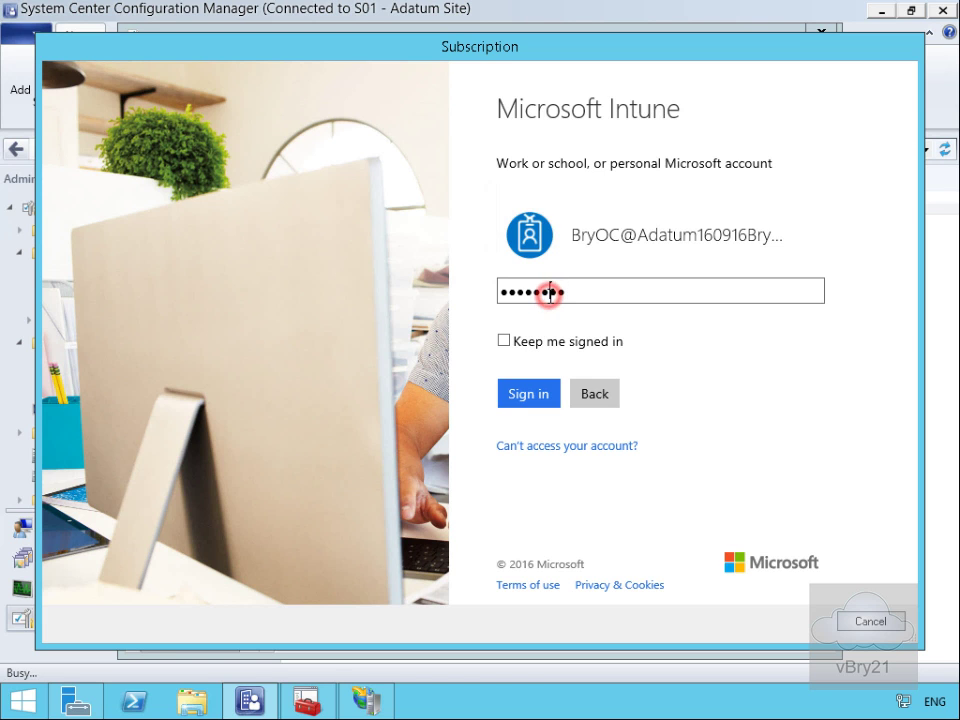
pyautogui.click(505, 342)
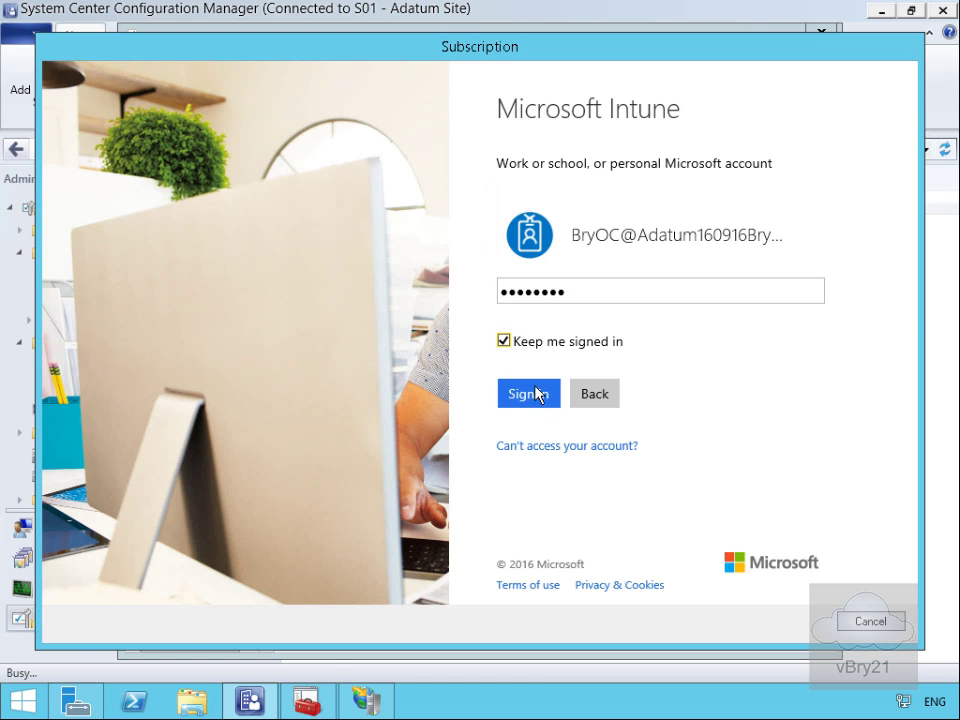
pyautogui.click(538, 393)
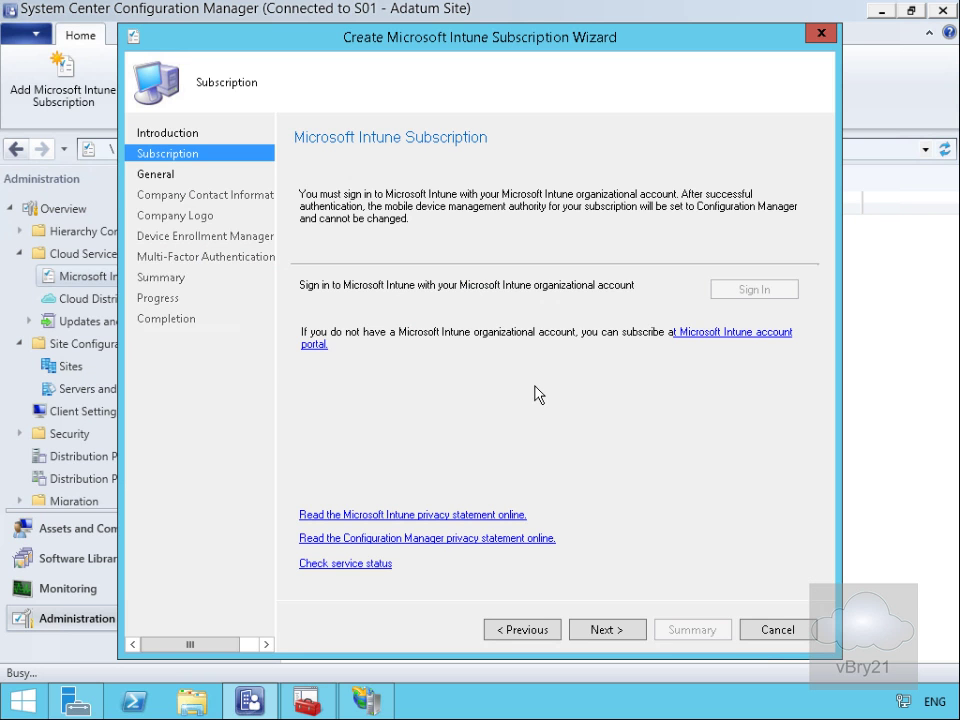
# Step: Set the general settings to the All Users collection, company name Adatum and site code S01
pyautogui.click(625, 629)
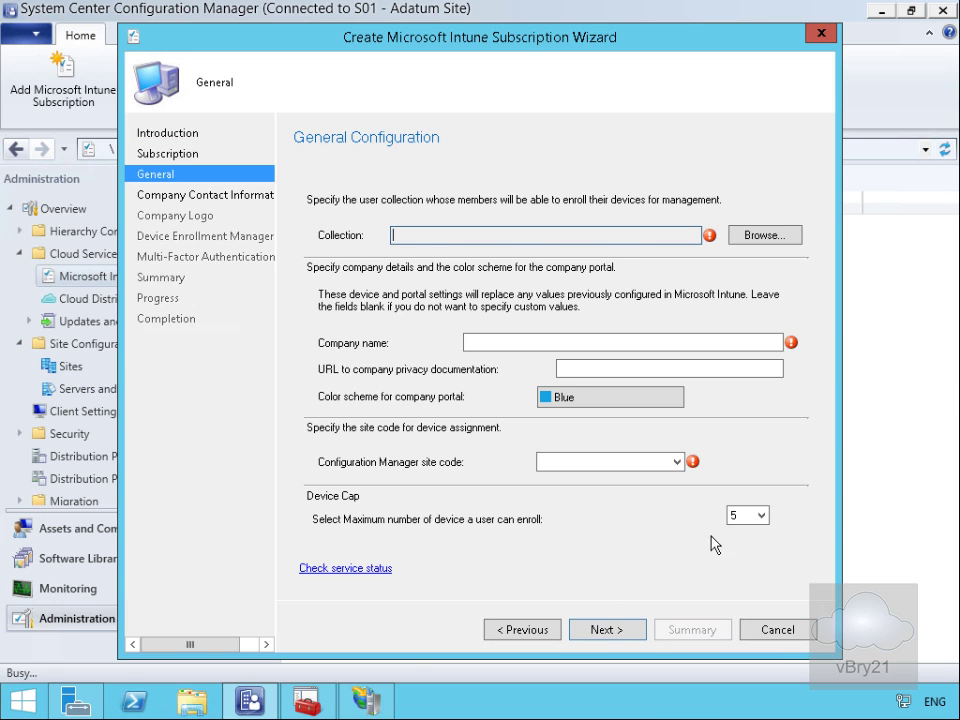
pyautogui.click(745, 238)
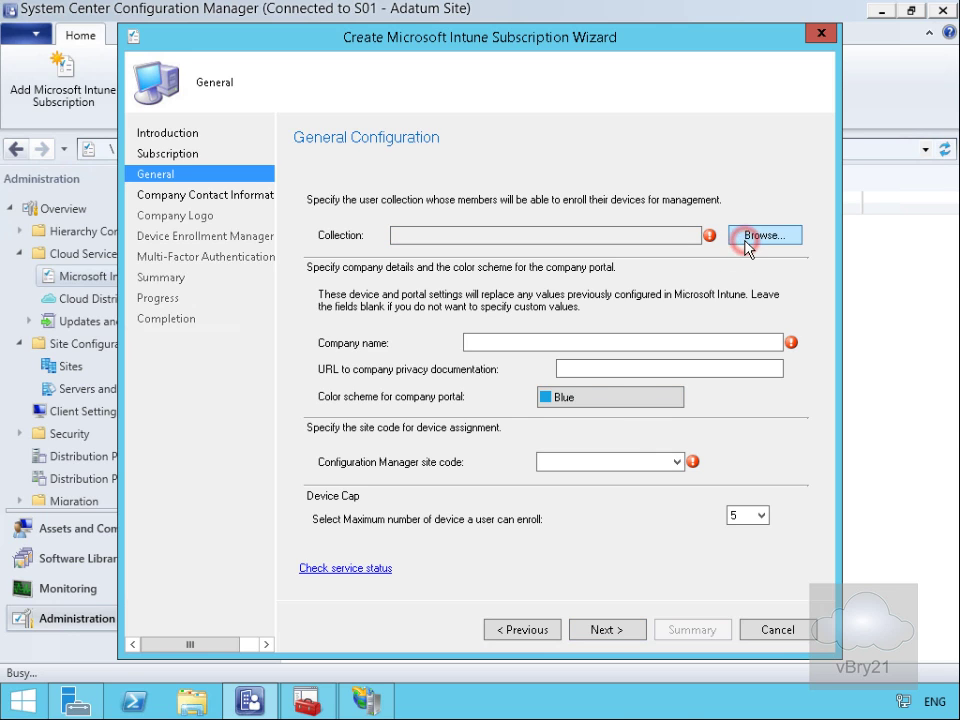
pyautogui.click(456, 233)
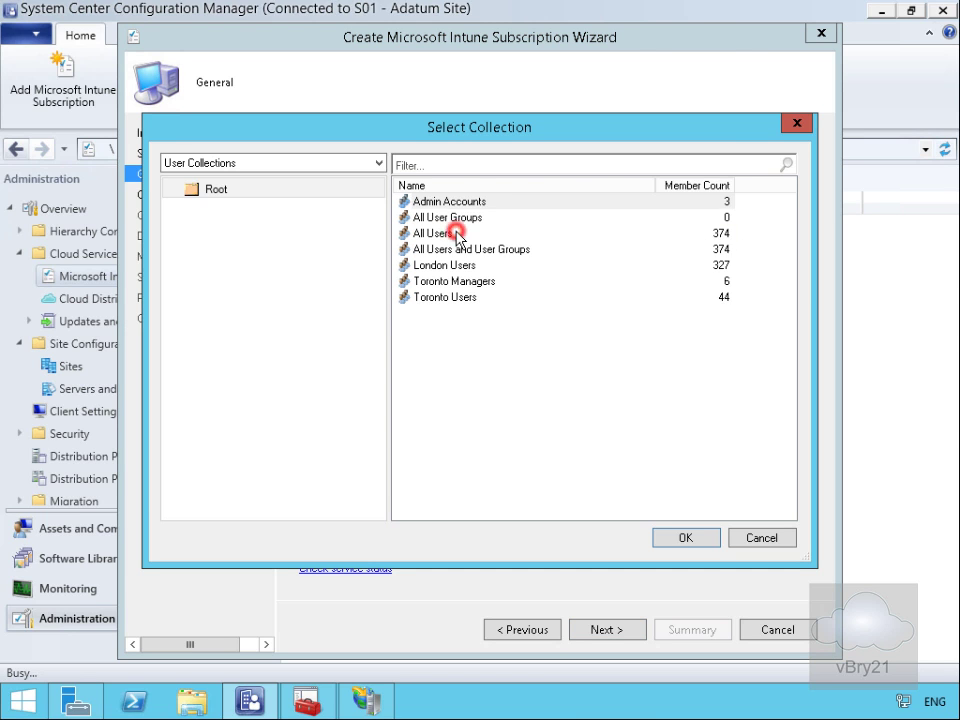
pyautogui.click(678, 538)
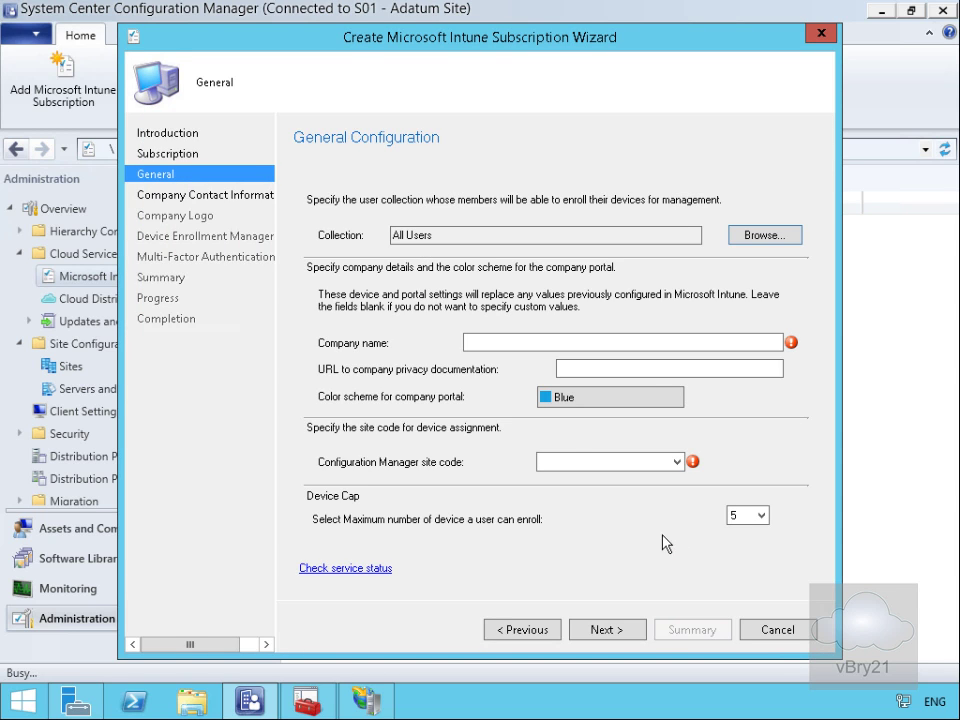
pyautogui.click(513, 343)
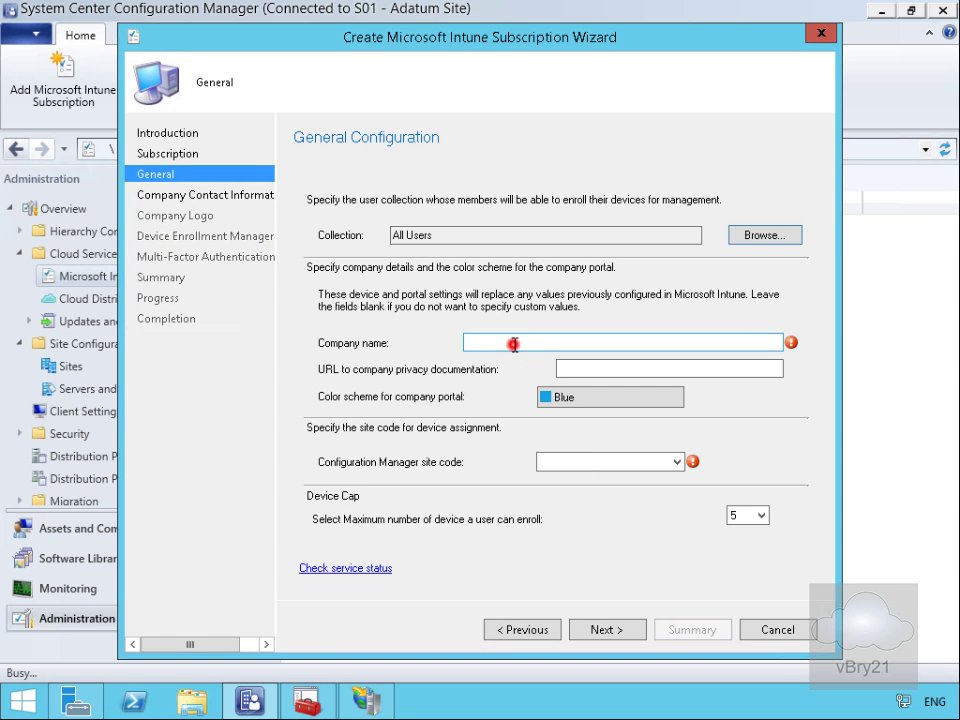
pyautogui.write('Adatum')
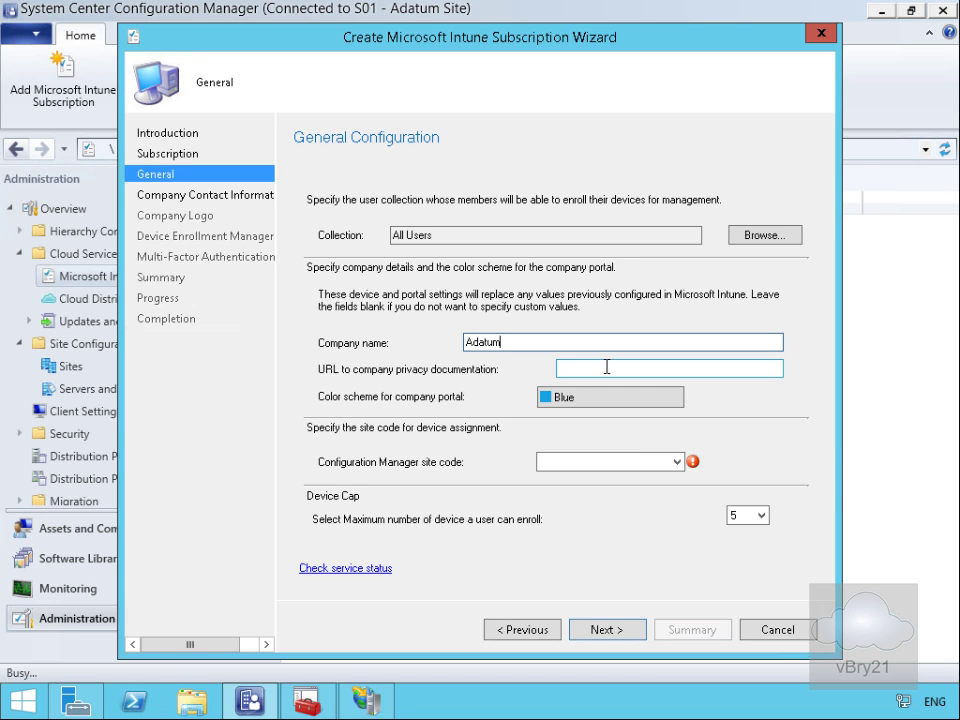
pyautogui.click(630, 461)
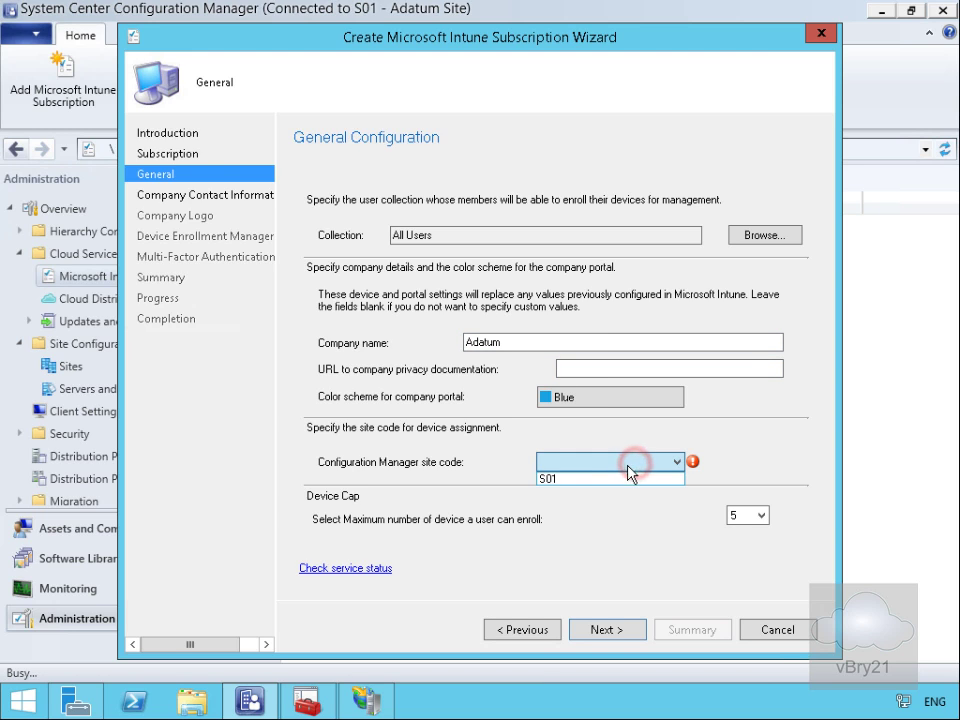
pyautogui.click(614, 479)
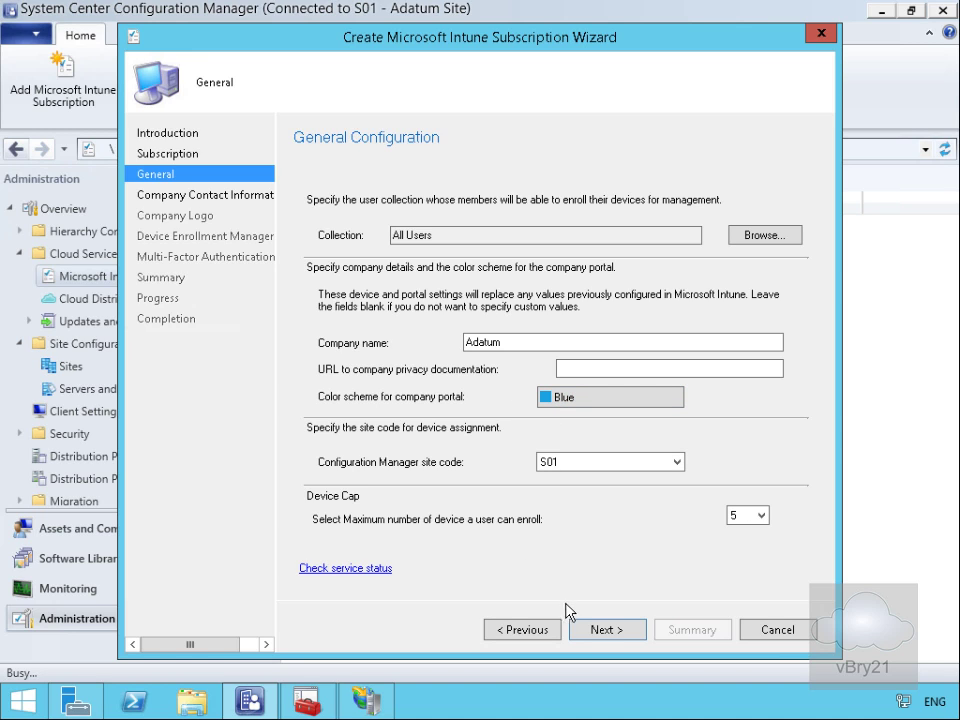
pyautogui.click(595, 631)
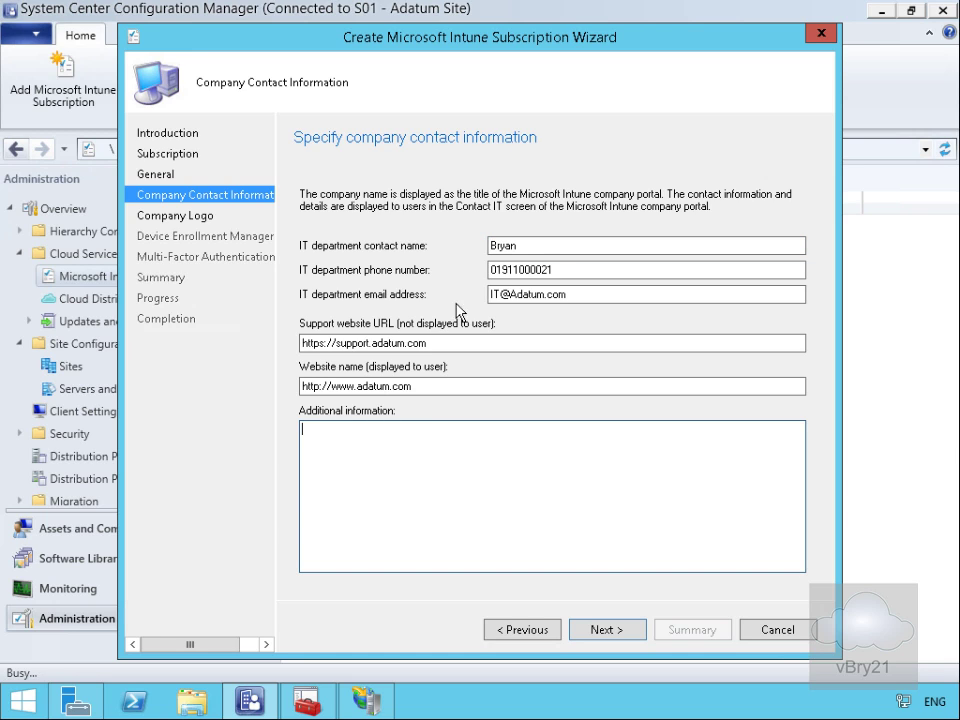
# Step: Skip the company logo and add the matching ADATUM user as device enrollment manager
pyautogui.click(627, 640)
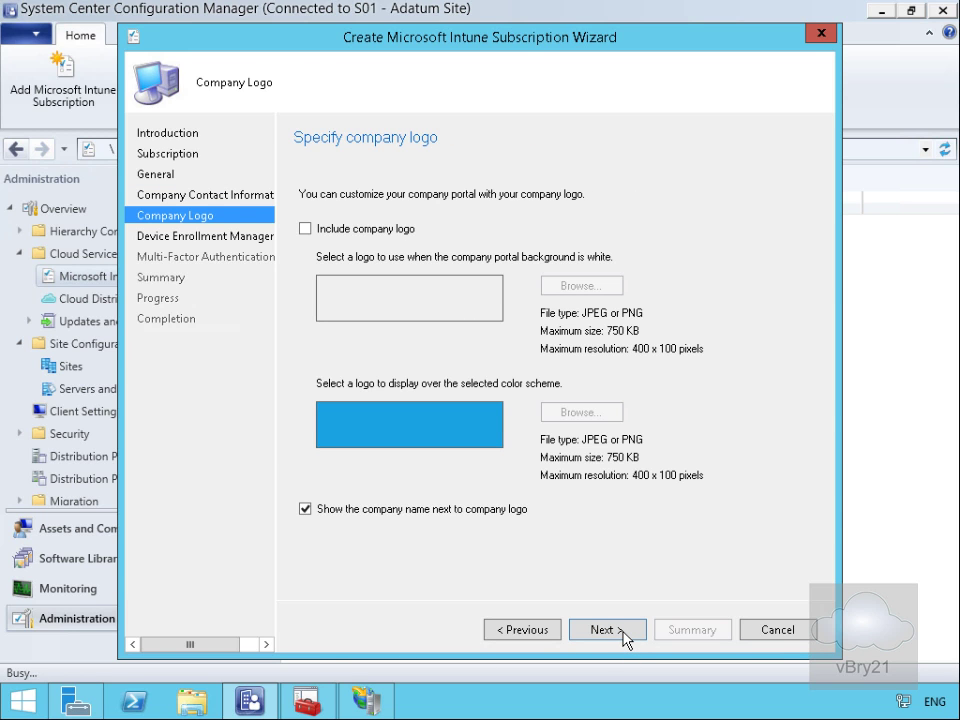
pyautogui.click(625, 638)
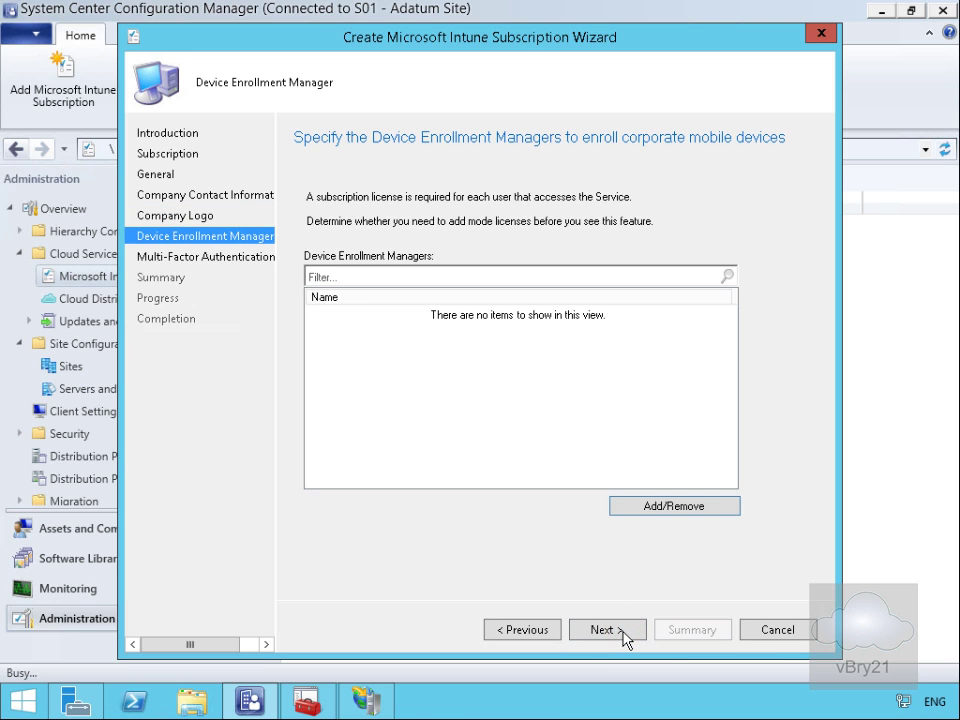
pyautogui.click(643, 509)
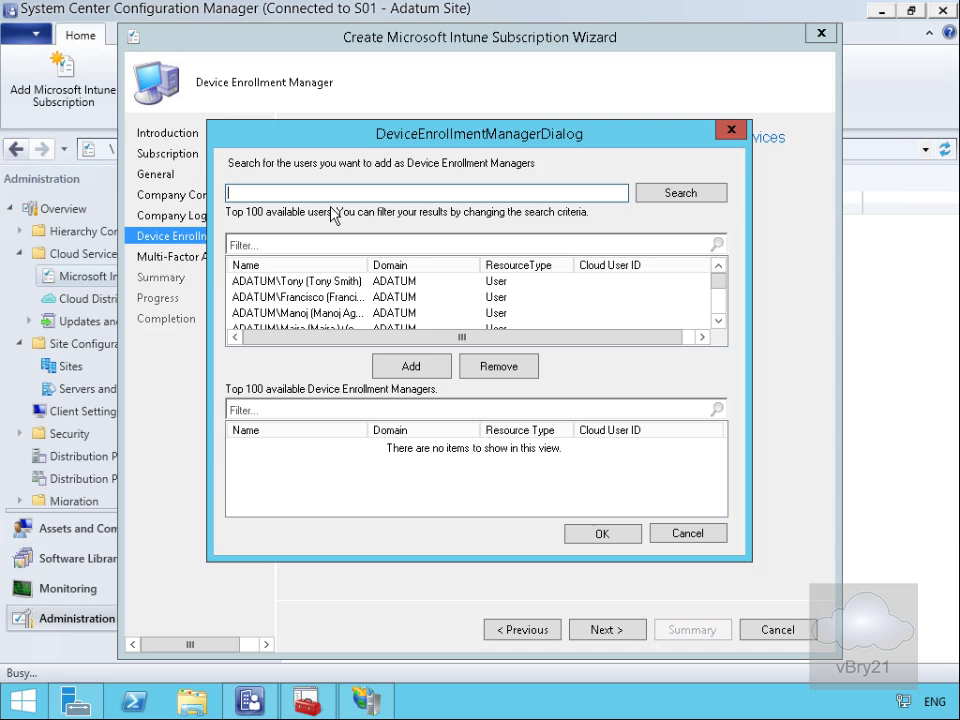
pyautogui.write('amr')
pyautogui.click(668, 193)
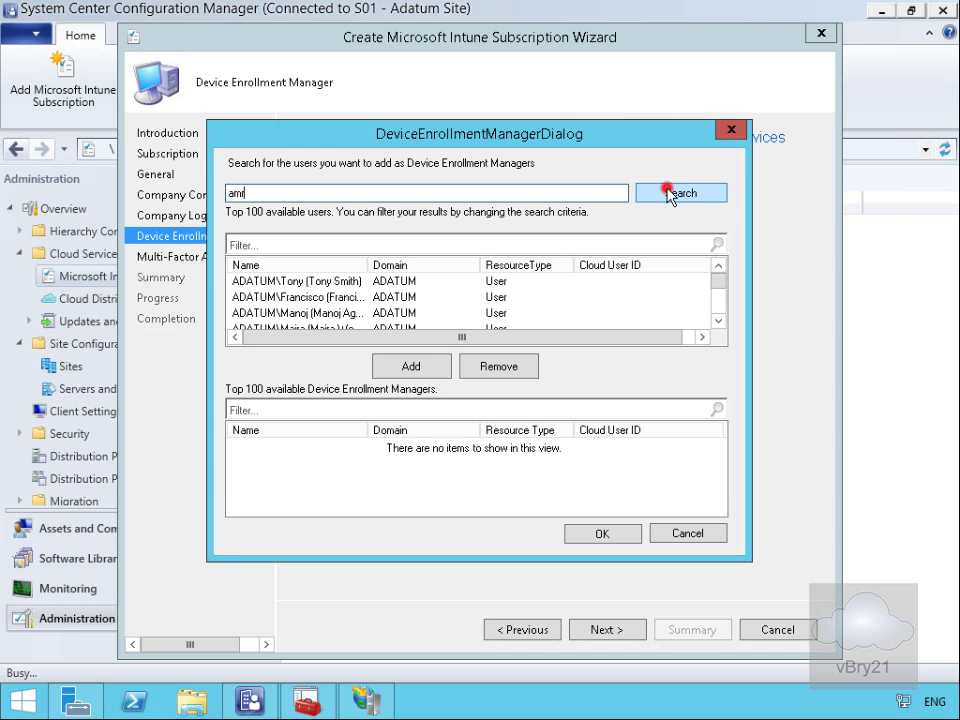
pyautogui.click(360, 281)
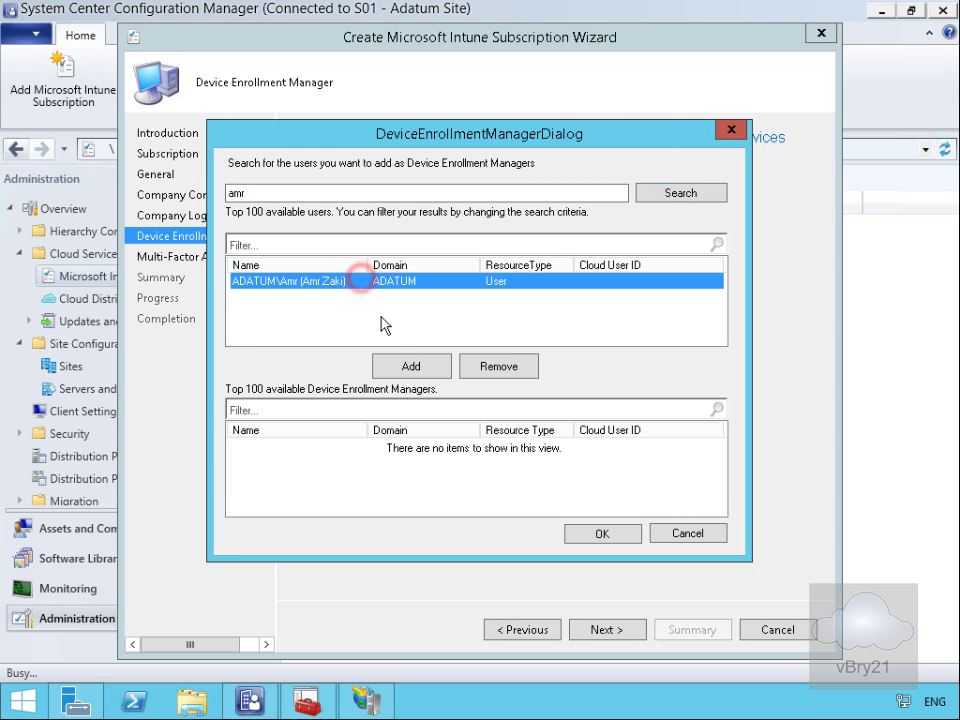
pyautogui.click(411, 366)
pyautogui.click(581, 537)
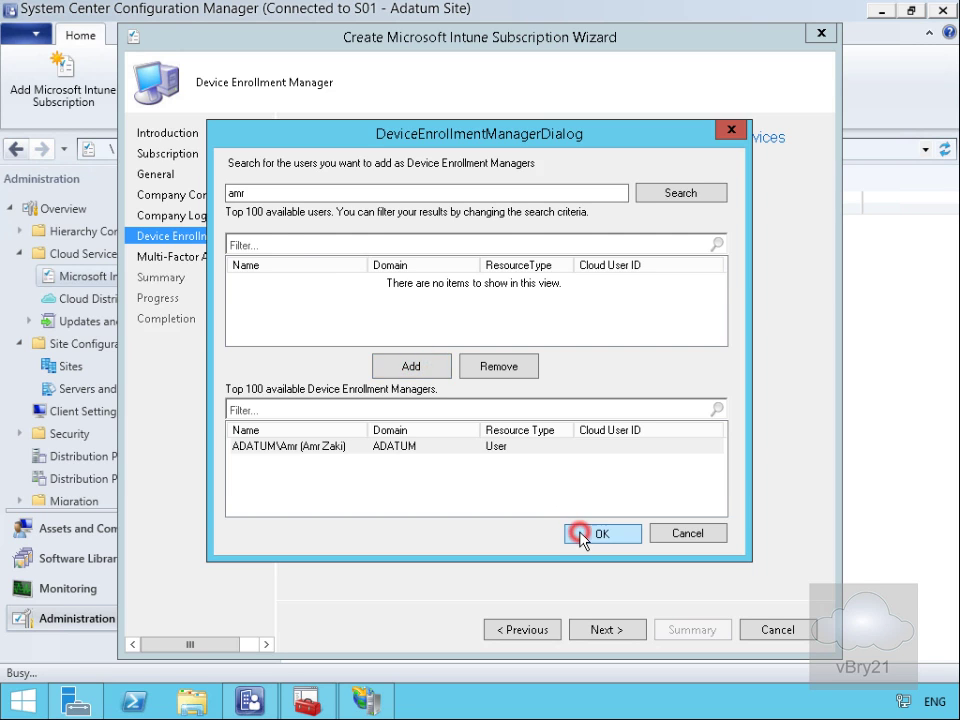
# Step: Leave multi-factor authentication off and complete the subscription wizard
pyautogui.click(597, 629)
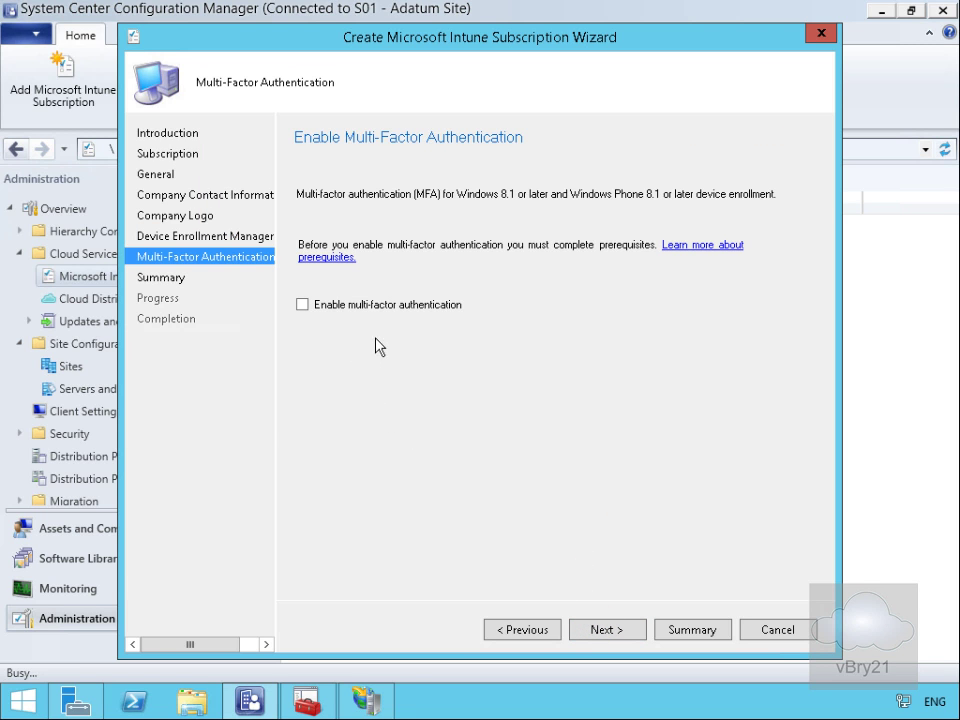
pyautogui.click(610, 629)
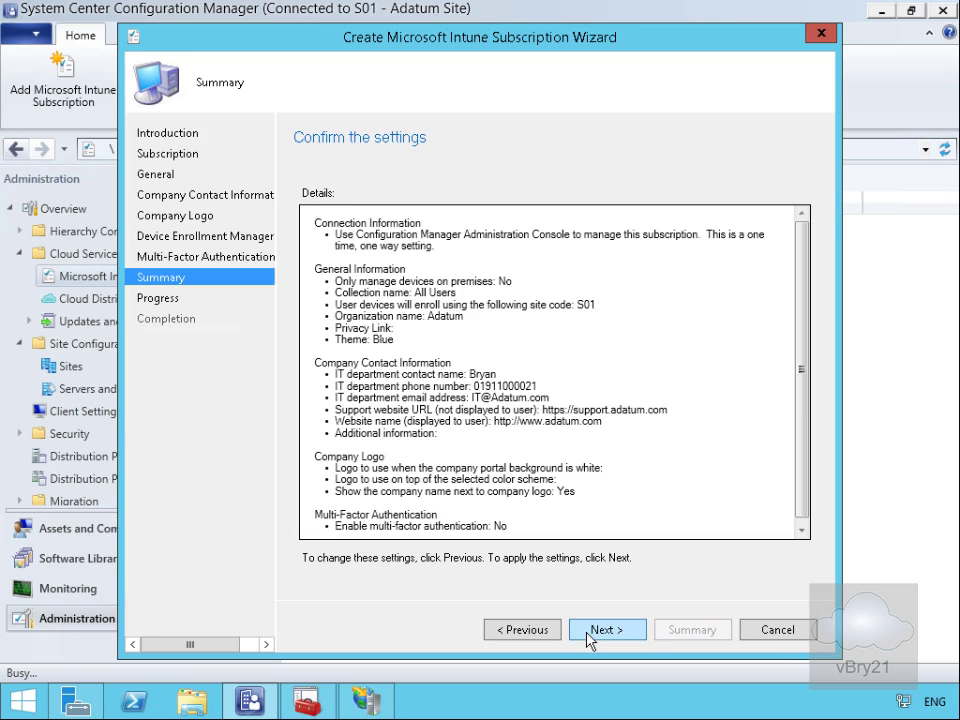
pyautogui.click(590, 632)
pyautogui.click(752, 627)
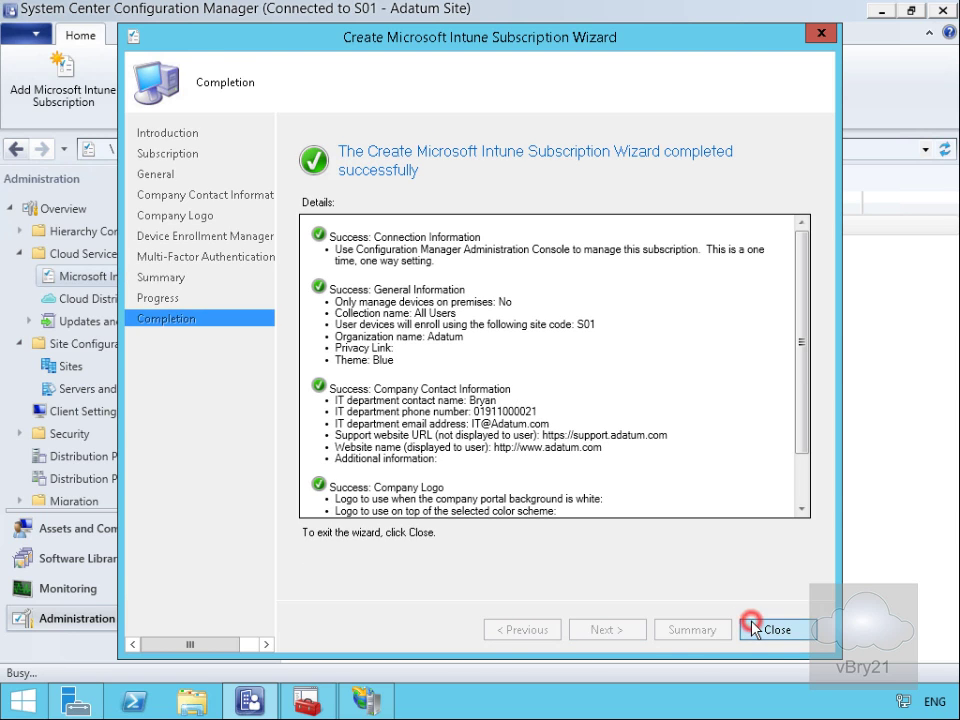